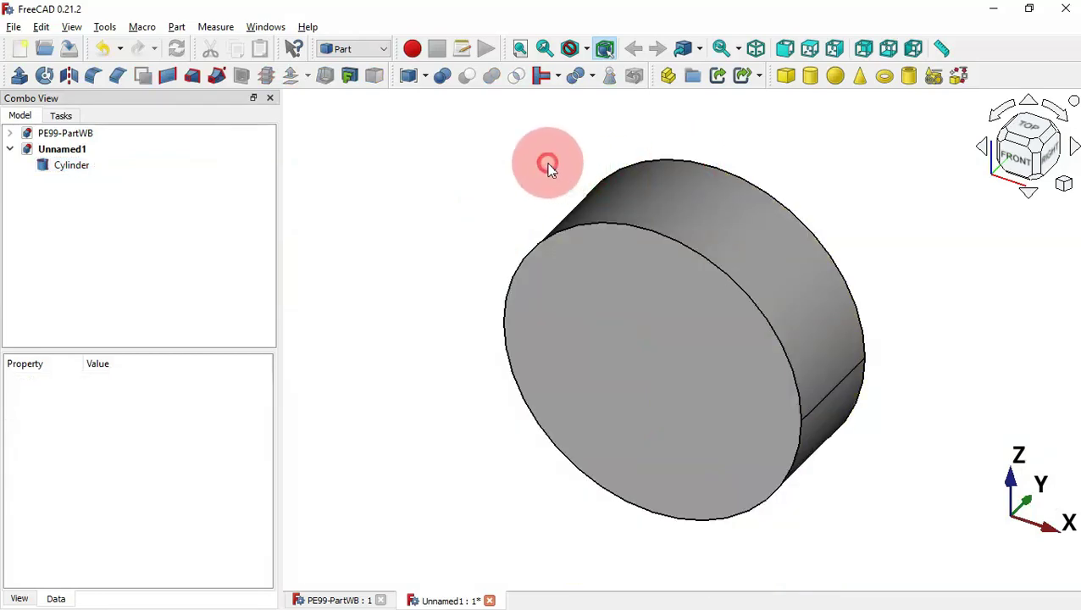
Check the hub dimensions in the 99-2.pdf drawing and add a new cylinder primitive to the FreeCAD model
key(alt+Tab)
scroll(555, 218, down, 1)
scroll(557, 222, down, 1)
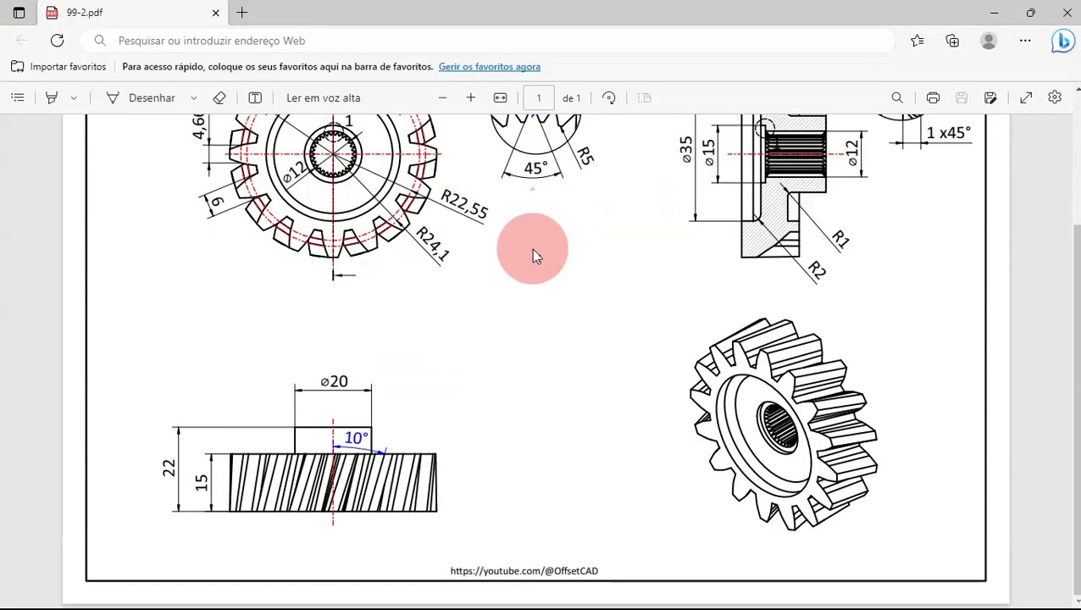
key(alt+Tab)
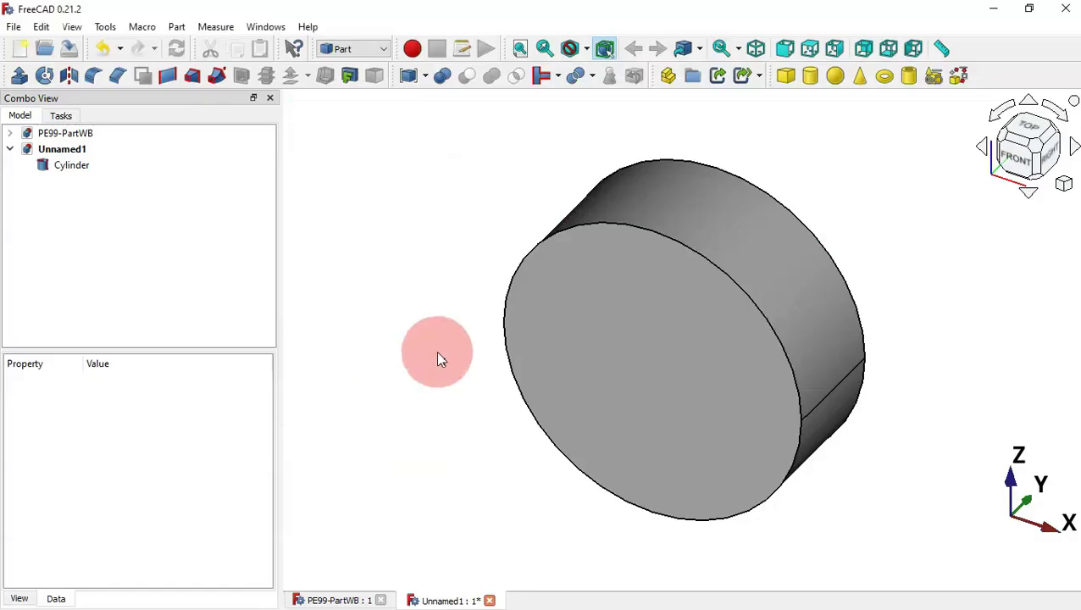
click(810, 76)
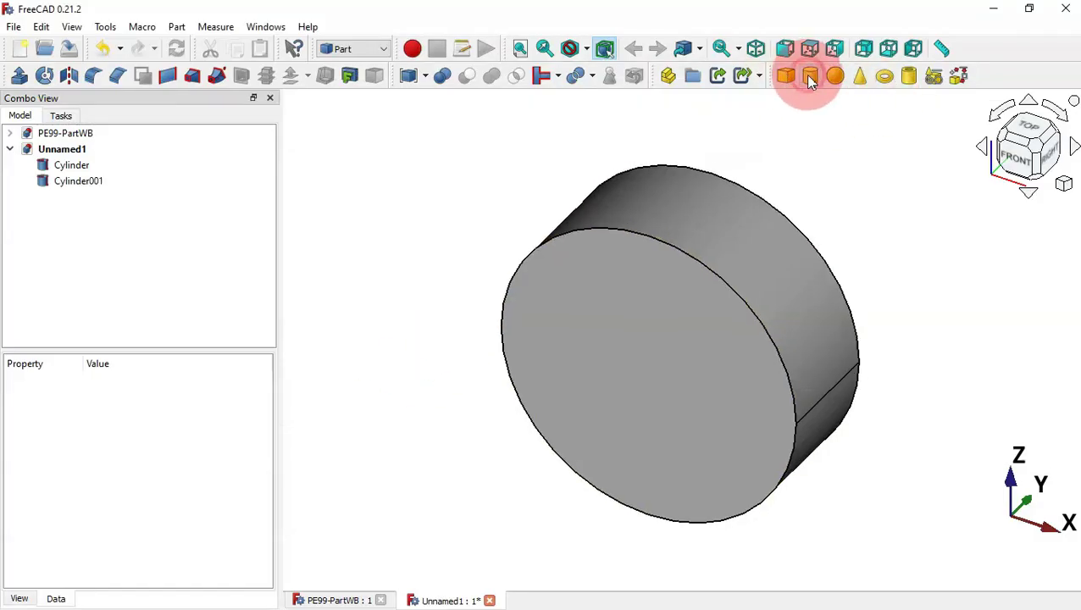
Attach the new cylinder to the rear flat face of the large disc using the XY on plane mode
click(75, 182)
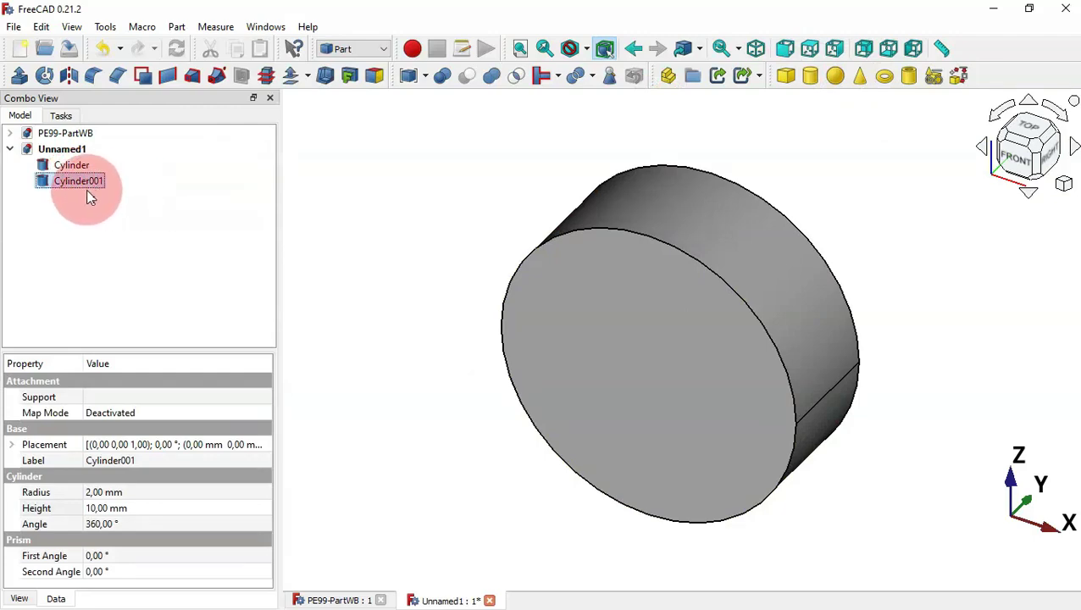
drag(962, 301, 752, 318)
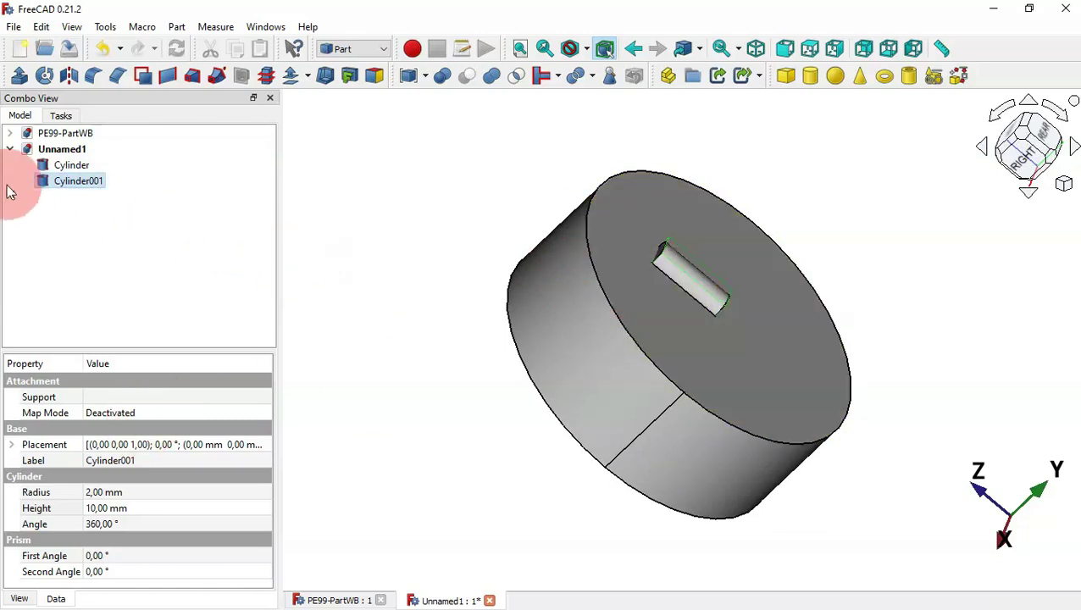
right_click(82, 183)
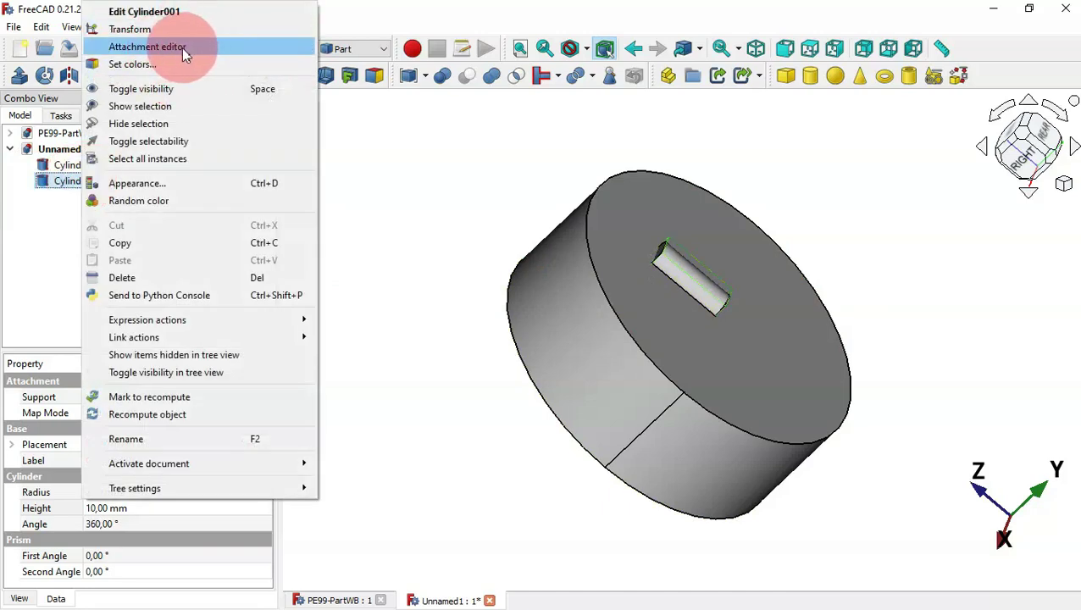
click(58, 187)
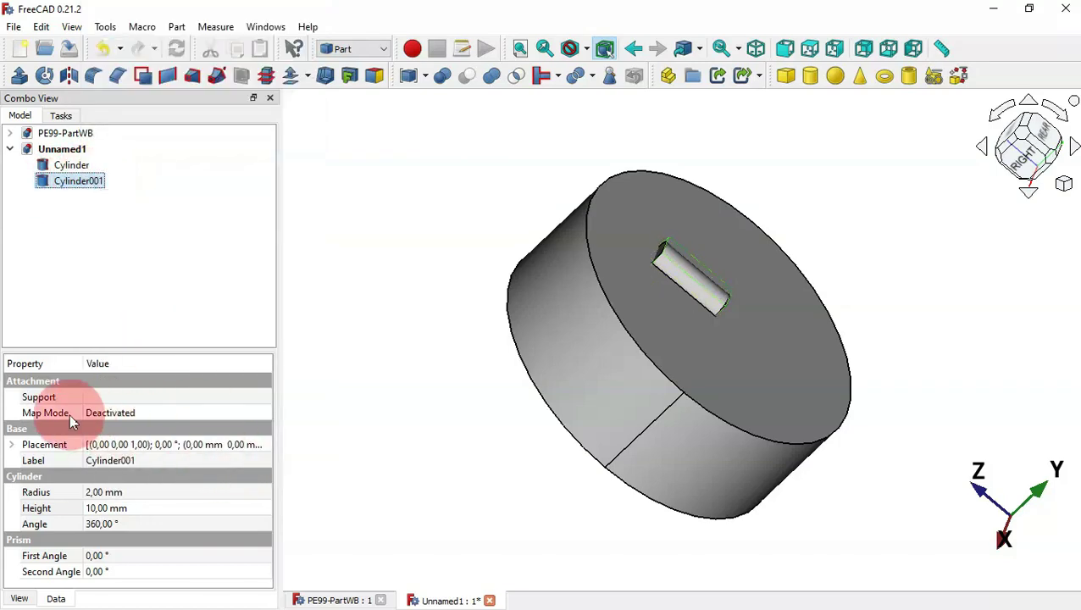
click(263, 414)
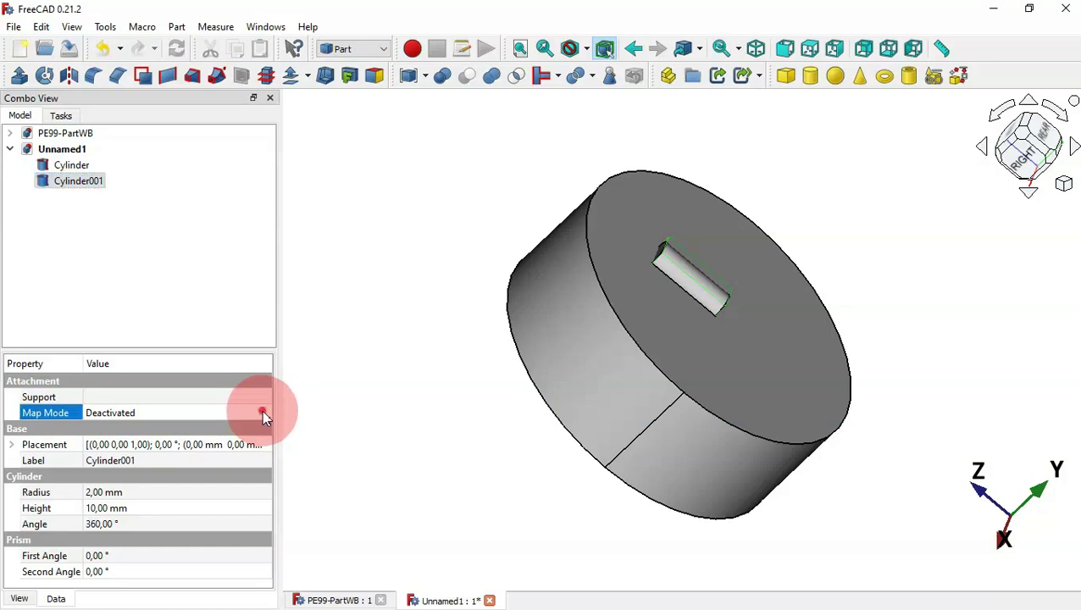
click(263, 414)
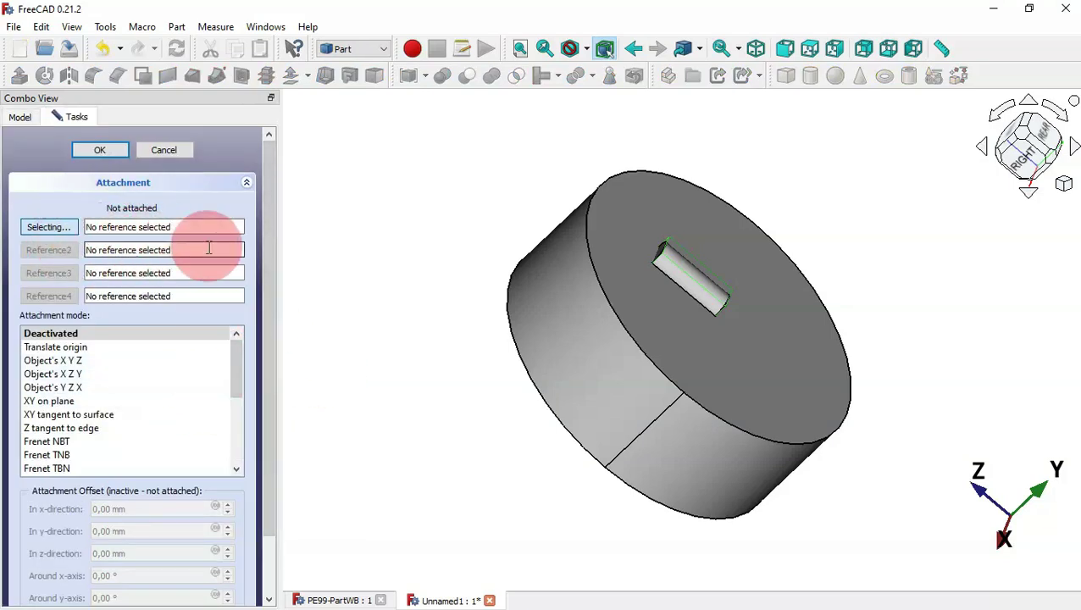
click(766, 330)
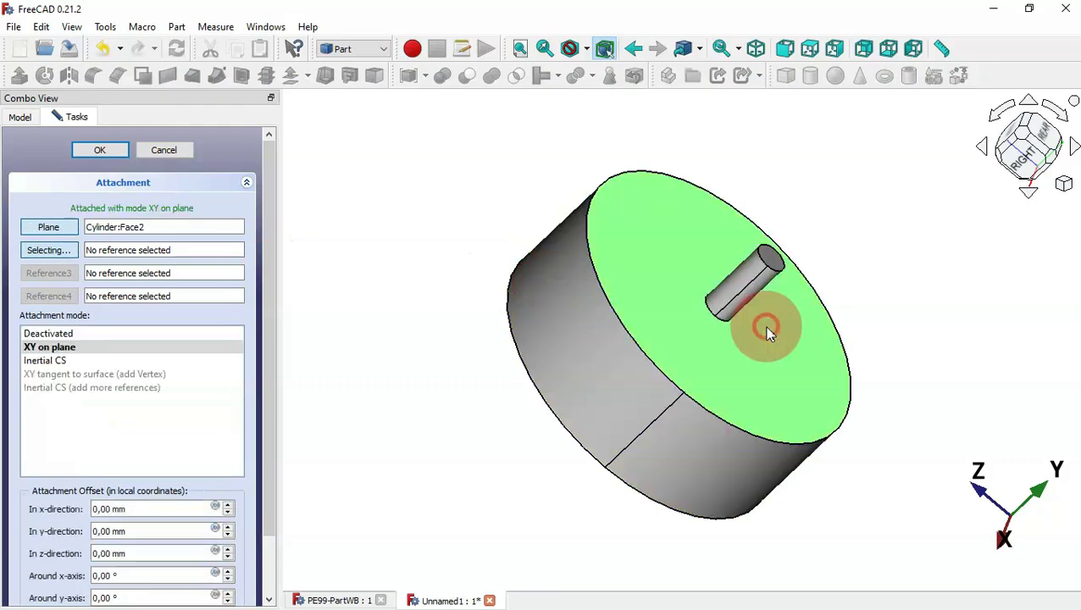
click(96, 153)
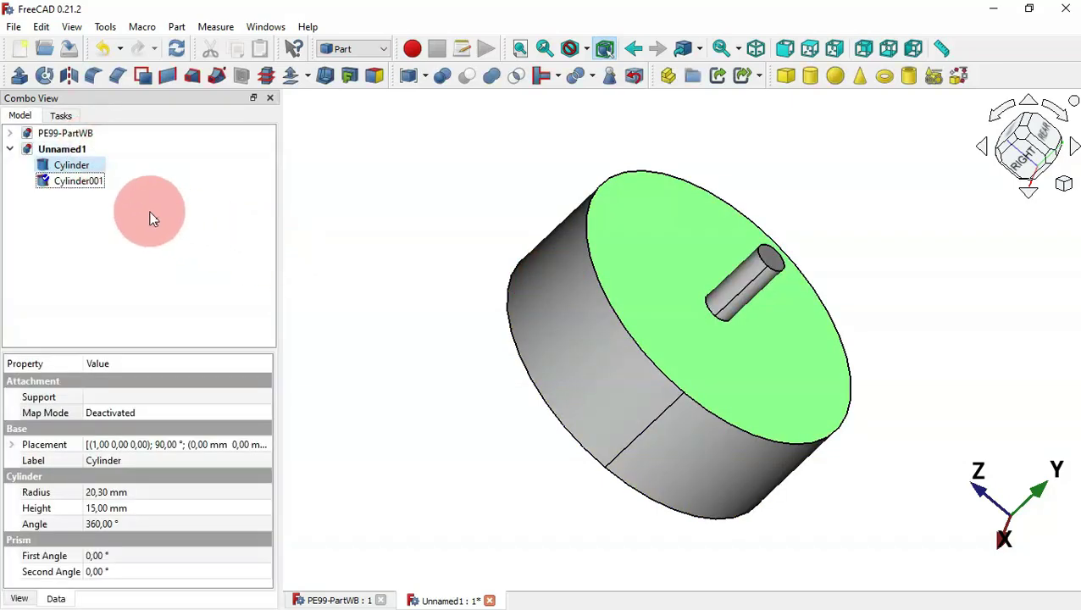
Set the attached hub cylinder's radius to 10 mm and its height to 7 mm
click(93, 182)
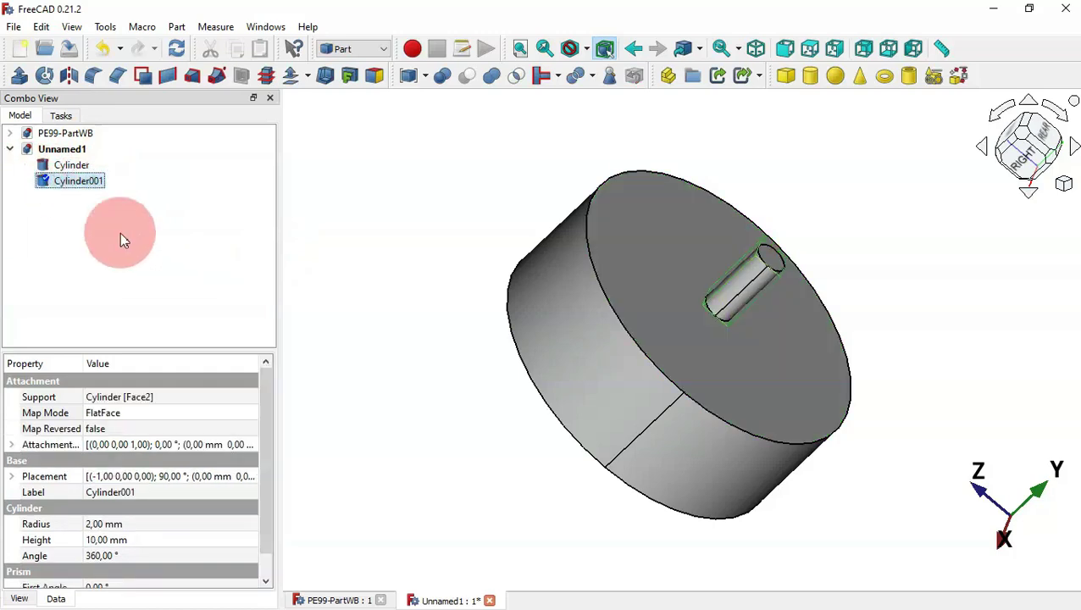
scroll(169, 474, down, 1)
click(175, 500)
text(10)
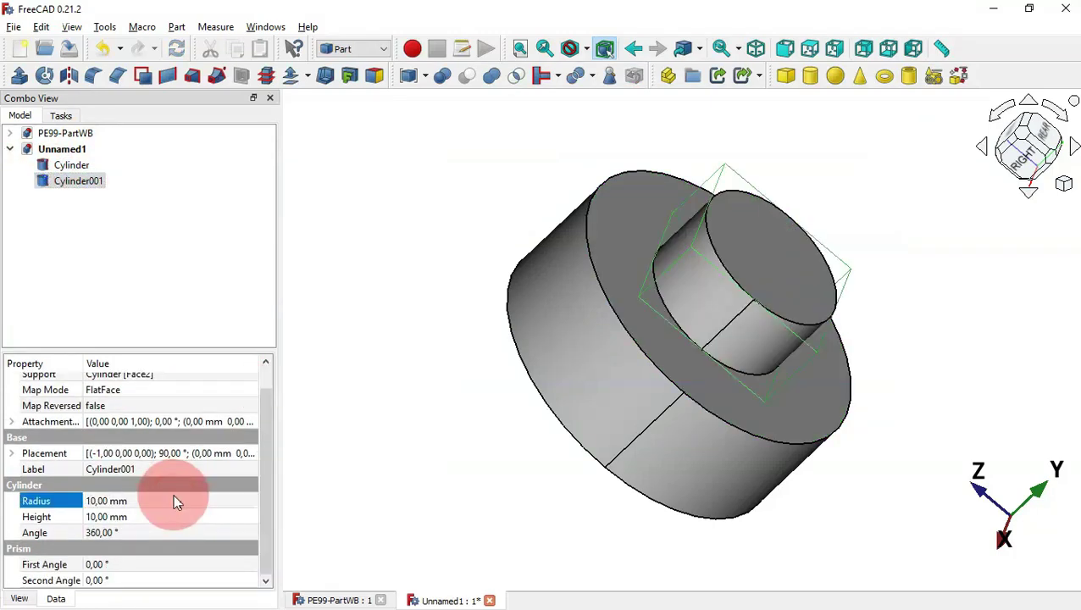
click(194, 515)
text(7)
key(Return)
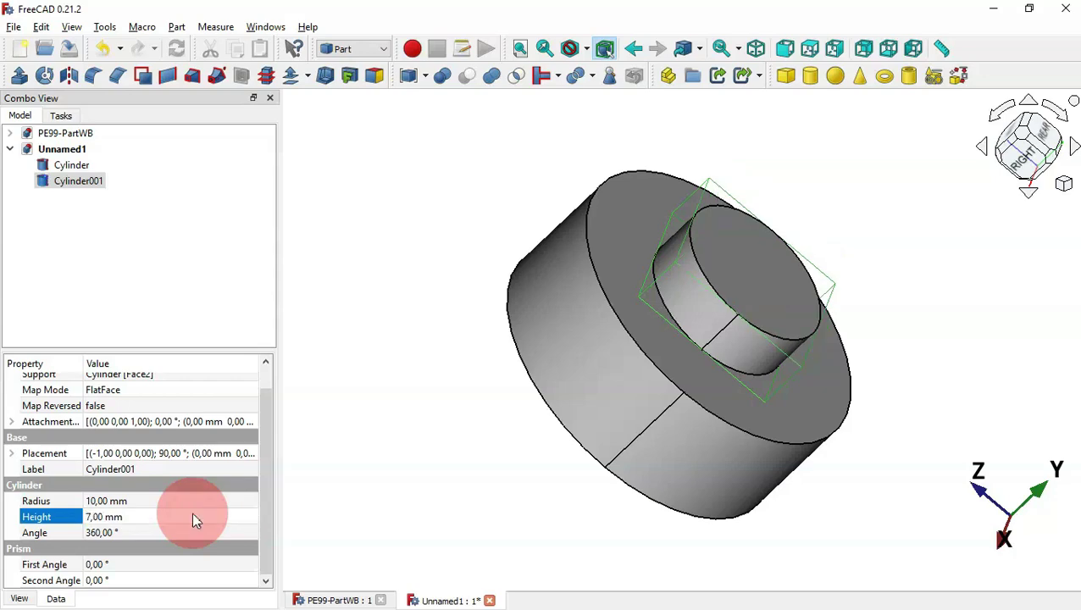
Combine the large disc and the hub cylinder into one solid with a Union
drag(583, 439, 498, 281)
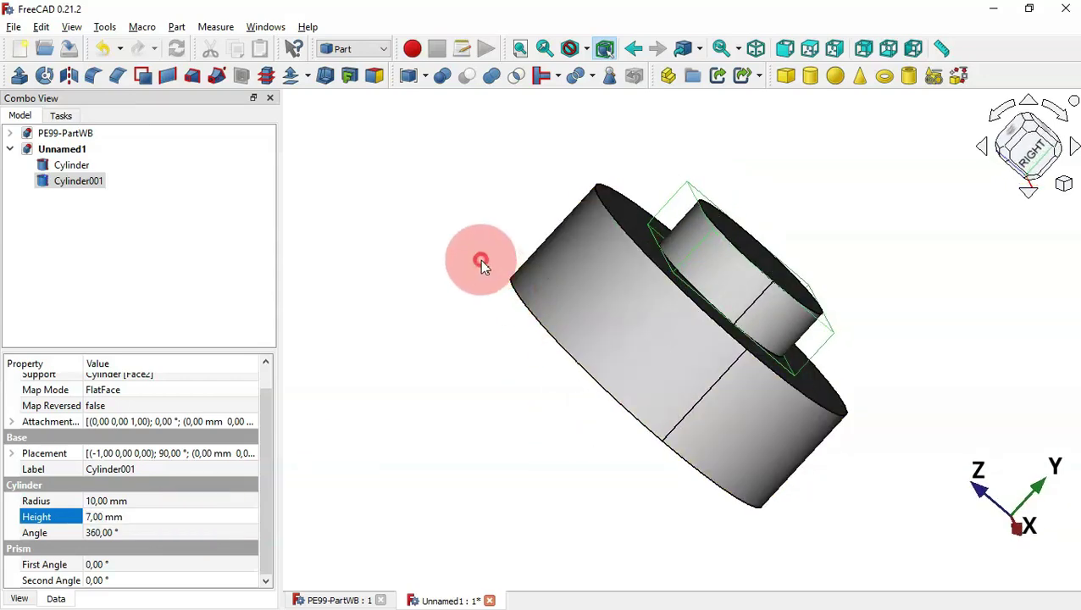
click(481, 265)
drag(876, 313, 663, 343)
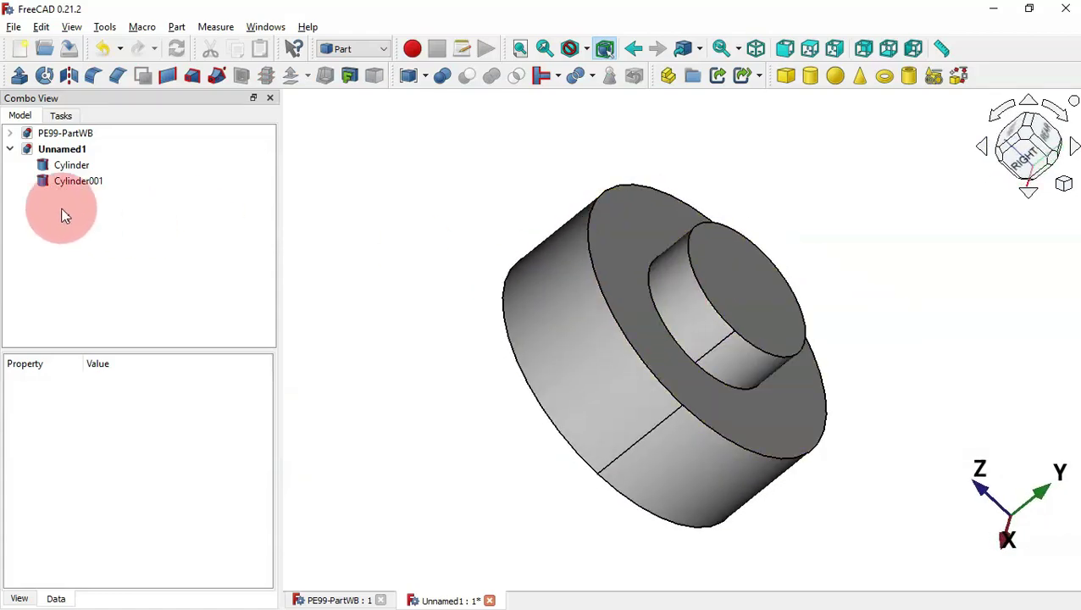
click(68, 181)
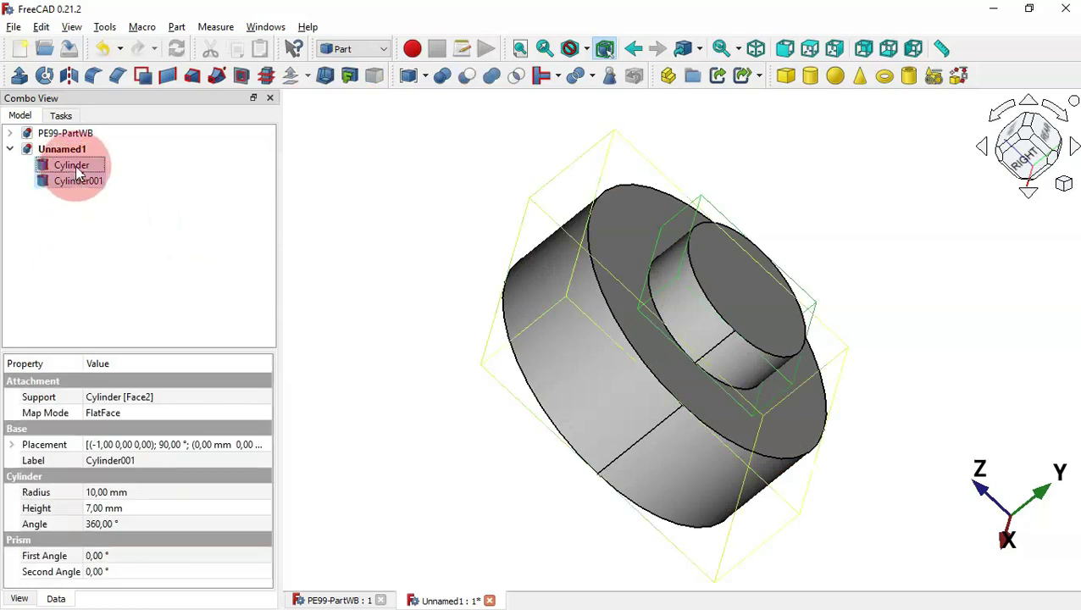
ctrl+click(73, 166)
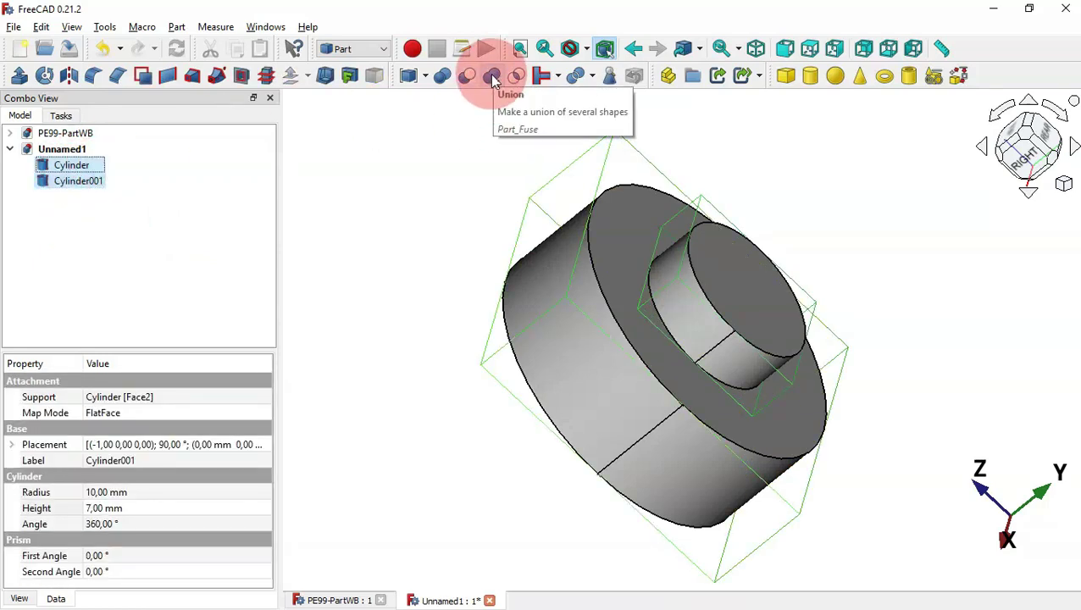
click(492, 77)
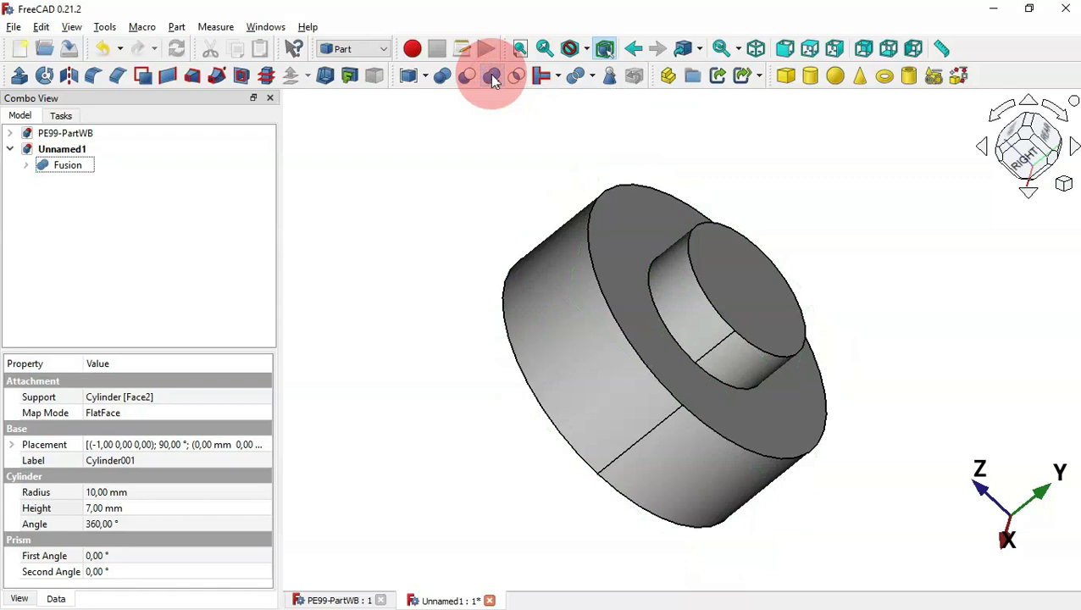
Check the front recess in the 99-2.pdf section view and add another cylinder primitive to the FreeCAD model
middle_drag(786, 231, 753, 242)
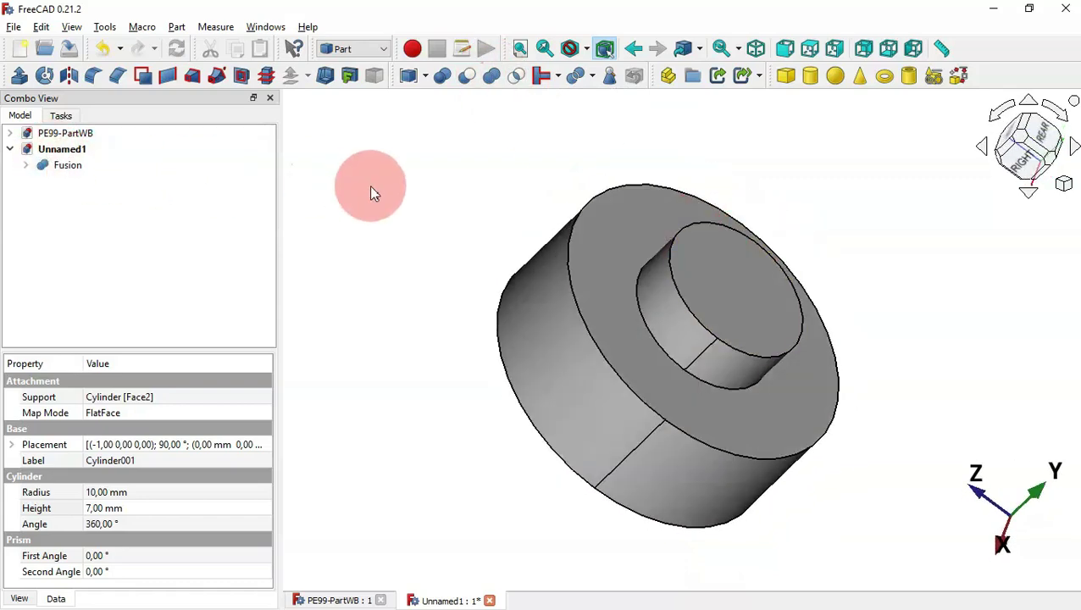
middle_drag(496, 298, 550, 297)
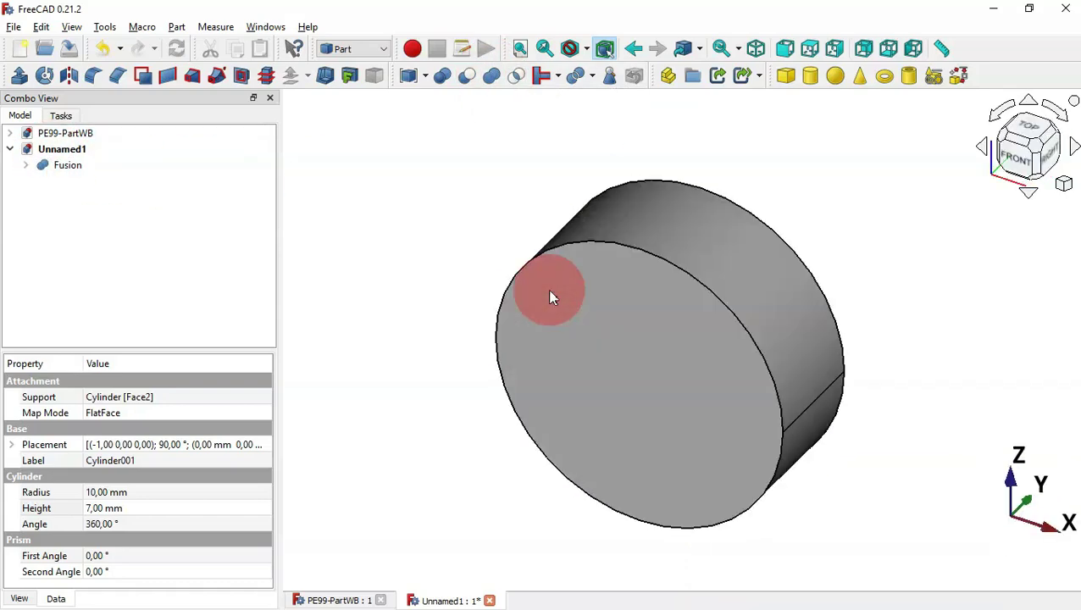
key(alt+Tab)
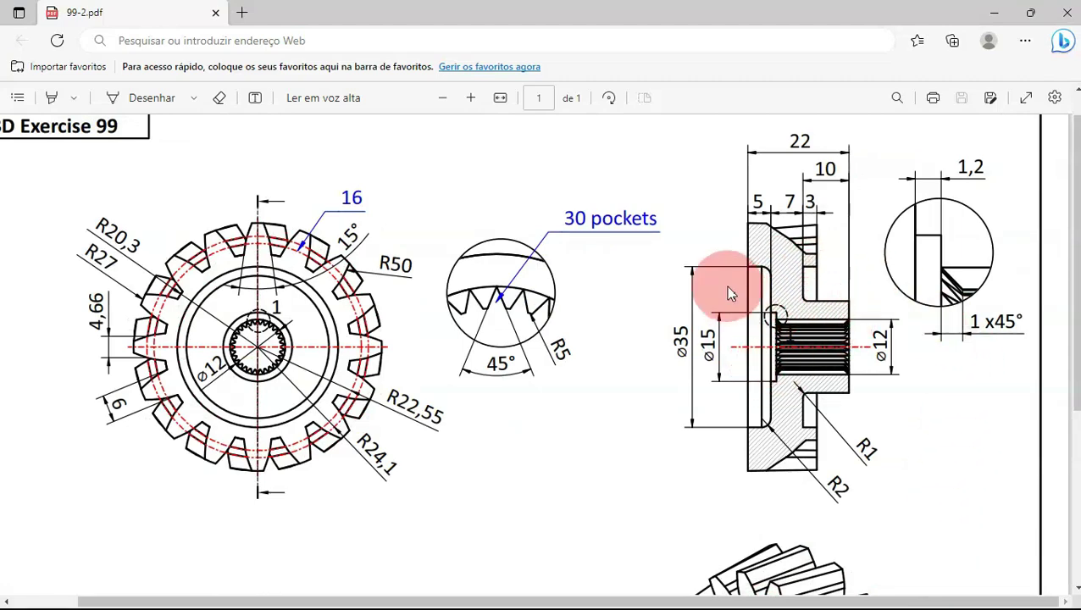
key(alt+Tab)
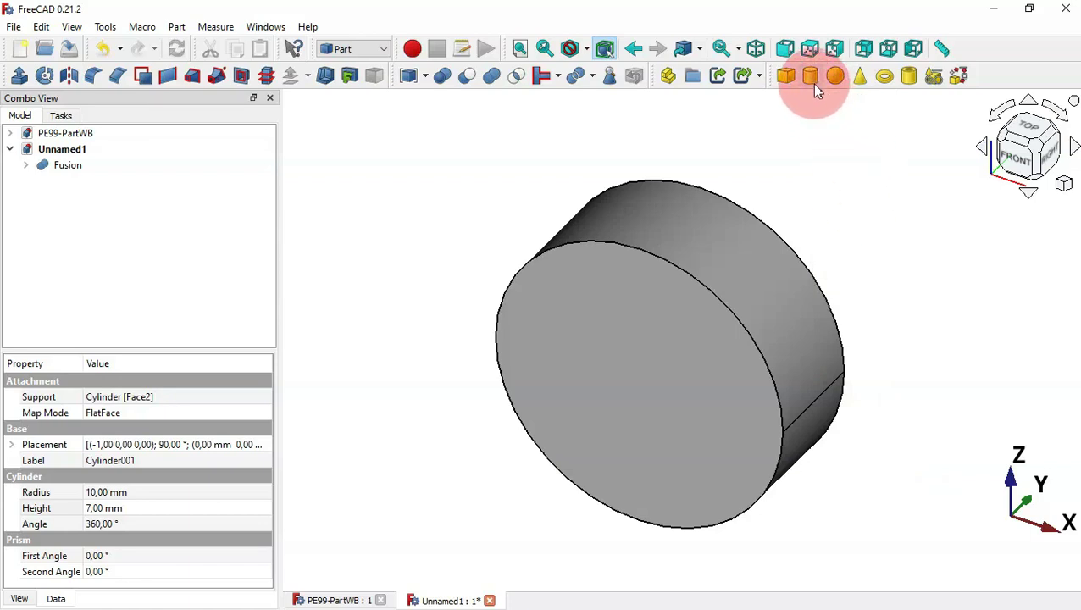
click(810, 78)
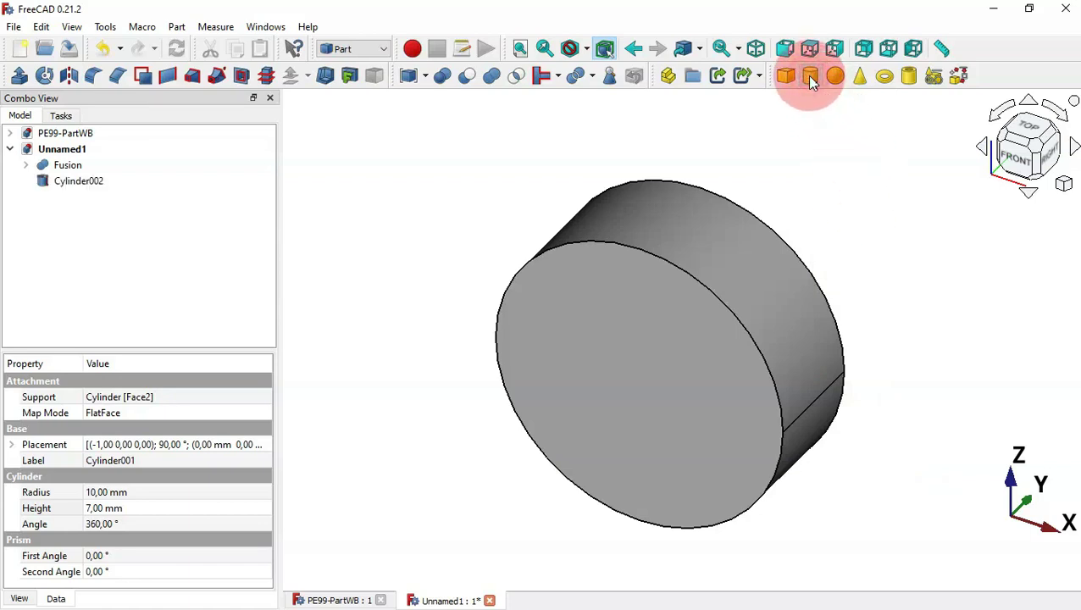
Attach the new cylinder to the fused body's front face in XY on plane mode, with its sides flipped into the body
click(97, 191)
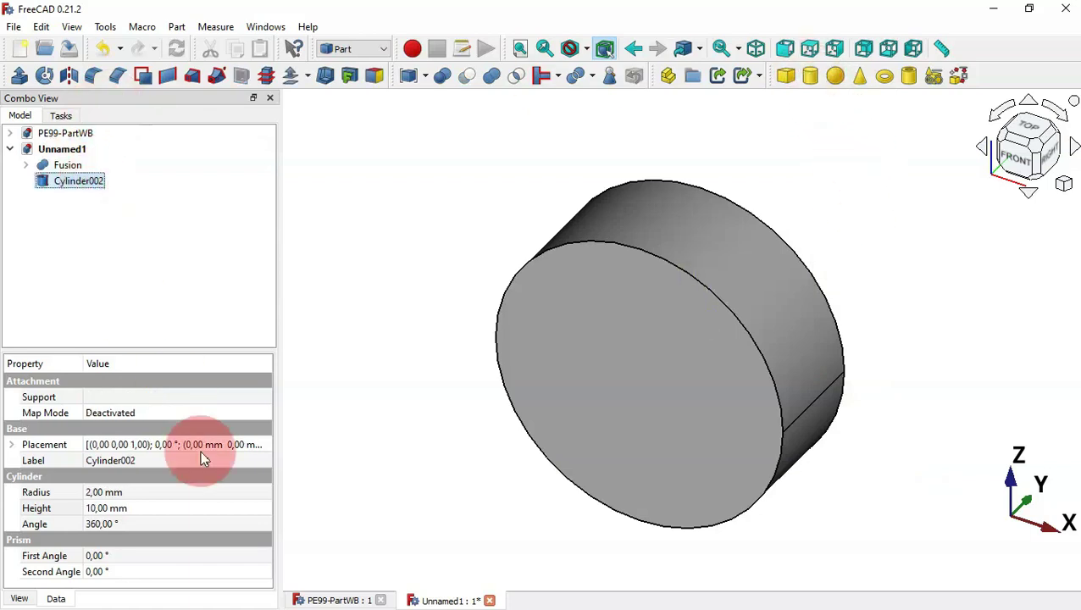
click(258, 413)
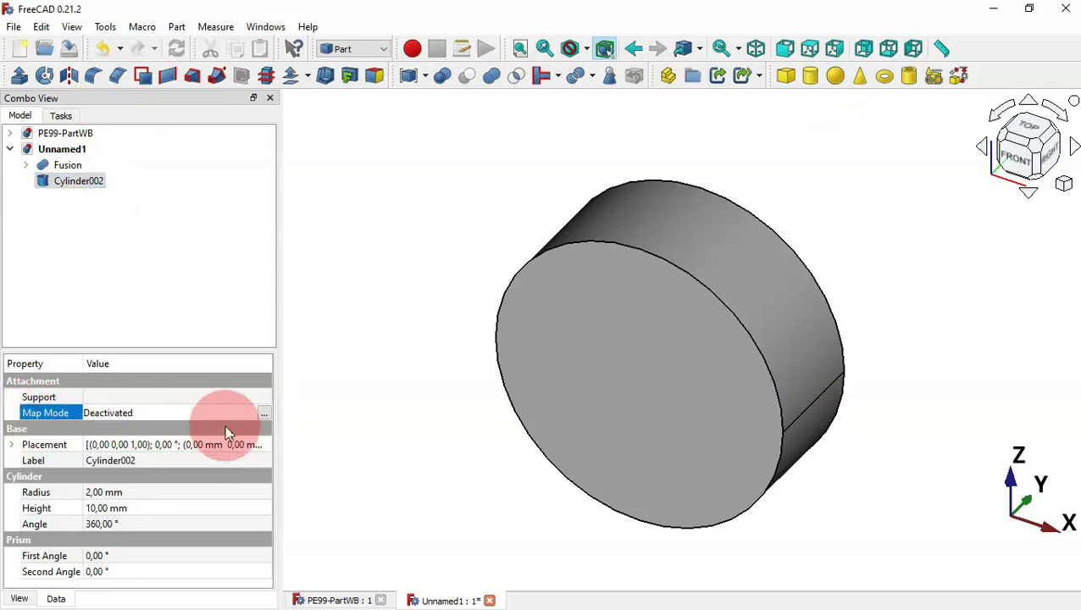
click(264, 412)
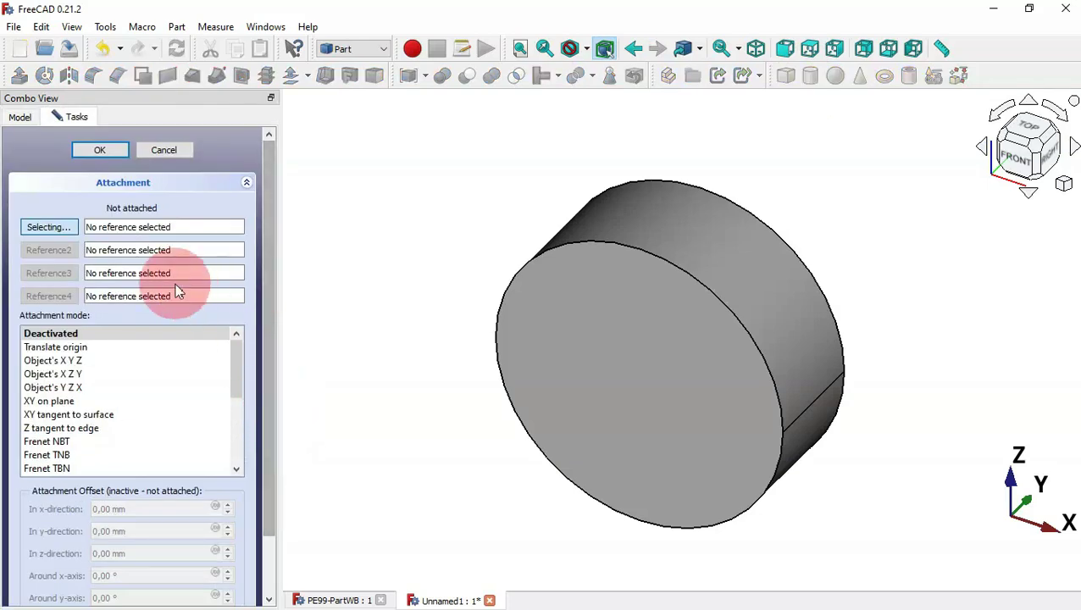
click(641, 383)
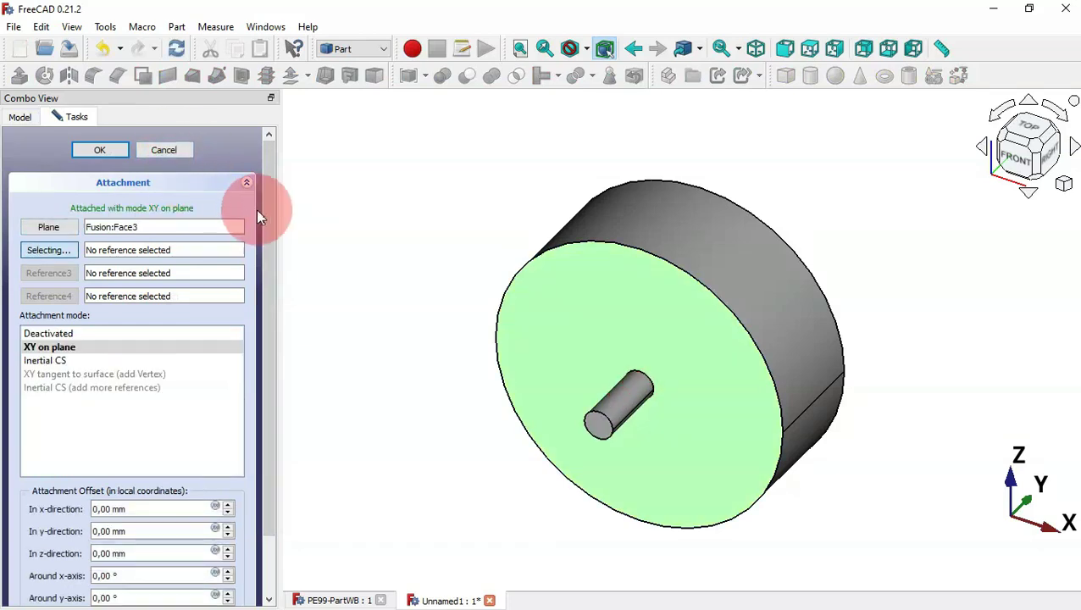
drag(268, 209, 282, 455)
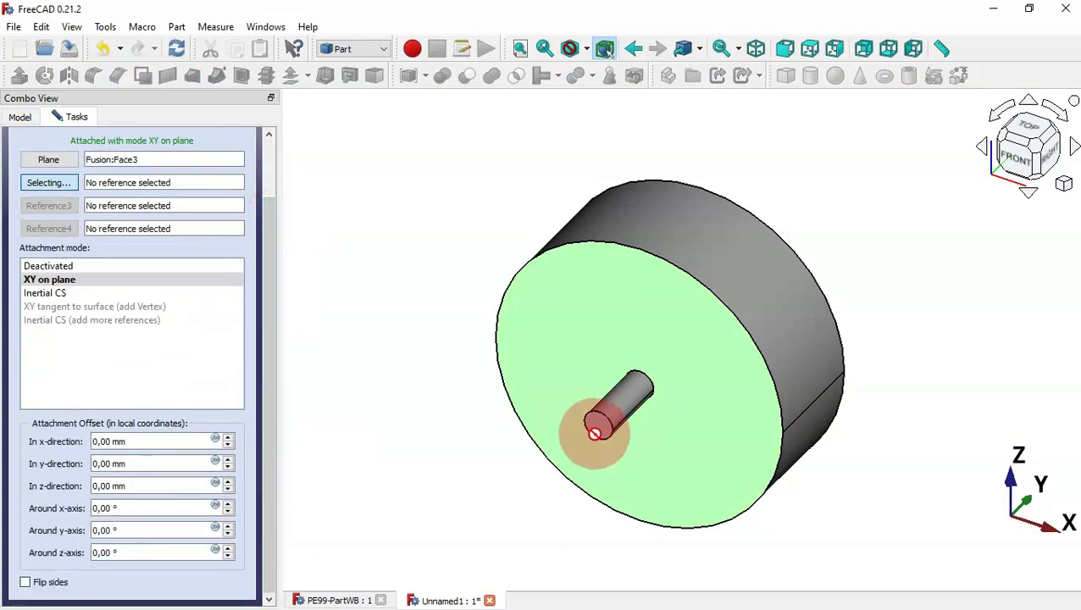
click(50, 587)
drag(268, 489, 280, 309)
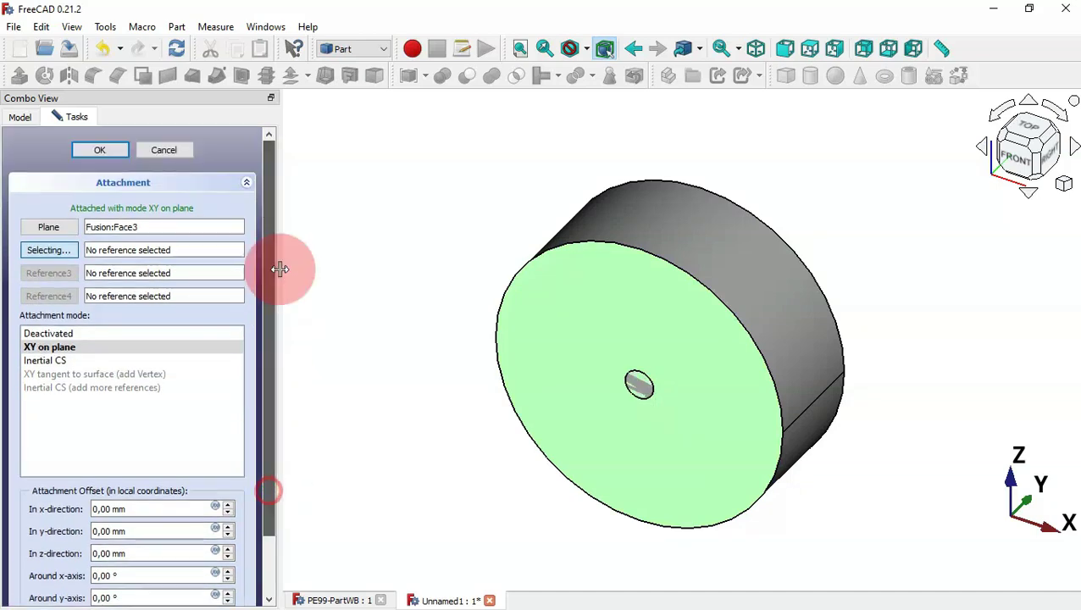
click(99, 150)
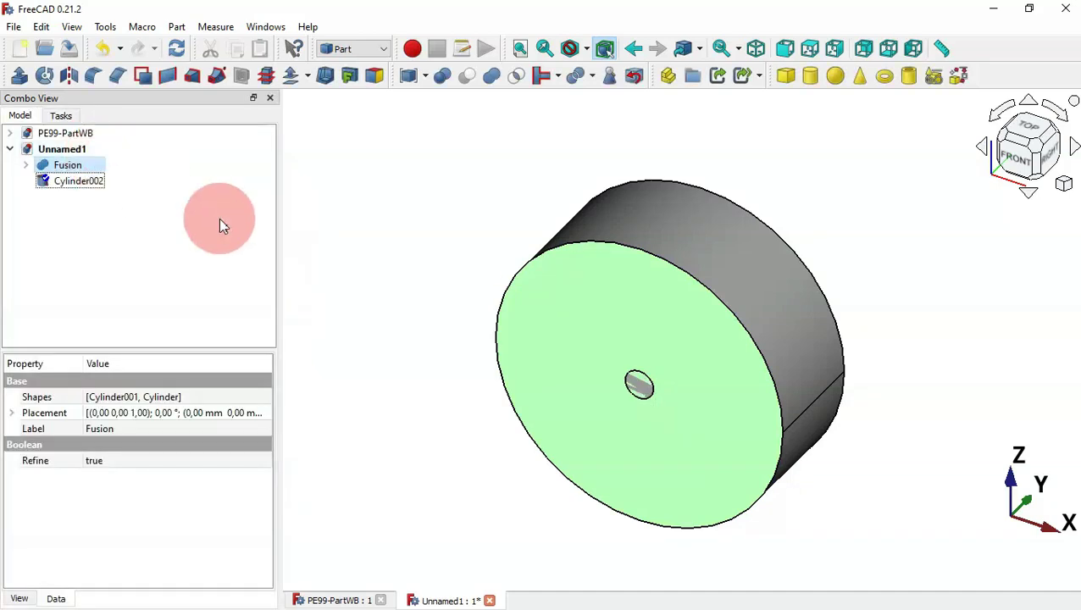
Look up the front recess diameter in the 99-2.pdf section view and set the attached recess cylinder's radius to 35/2 mm in FreeCAD
click(82, 181)
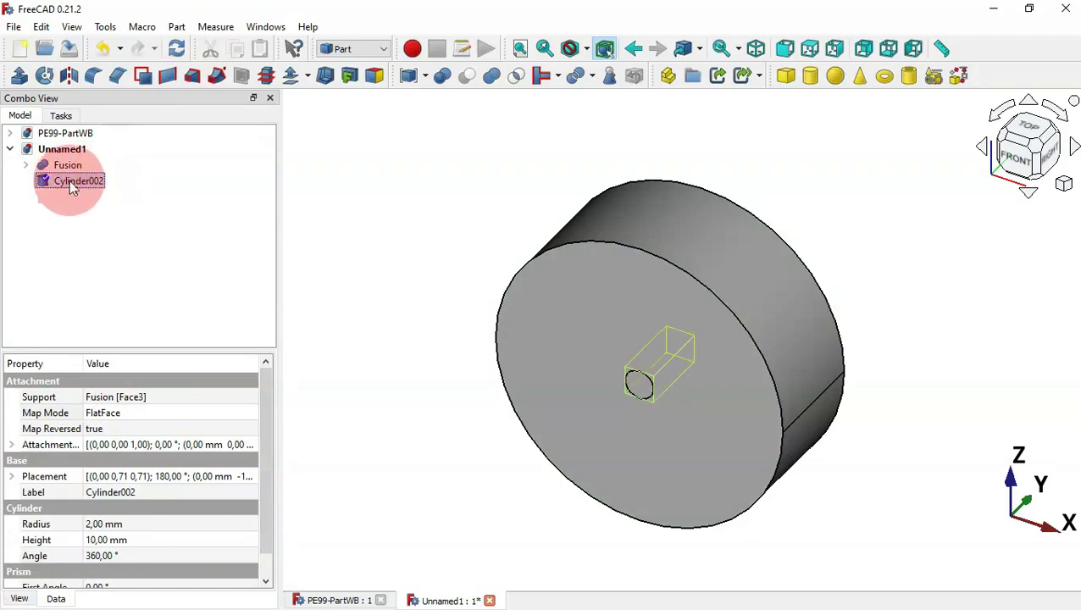
click(224, 525)
click(225, 525)
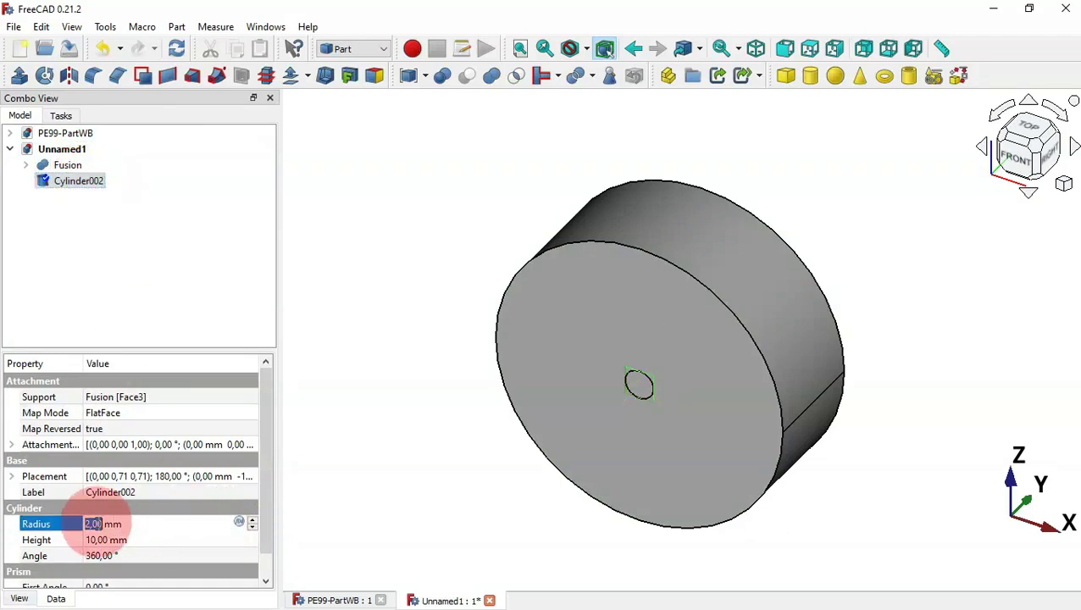
key(alt+Tab)
click(140, 536)
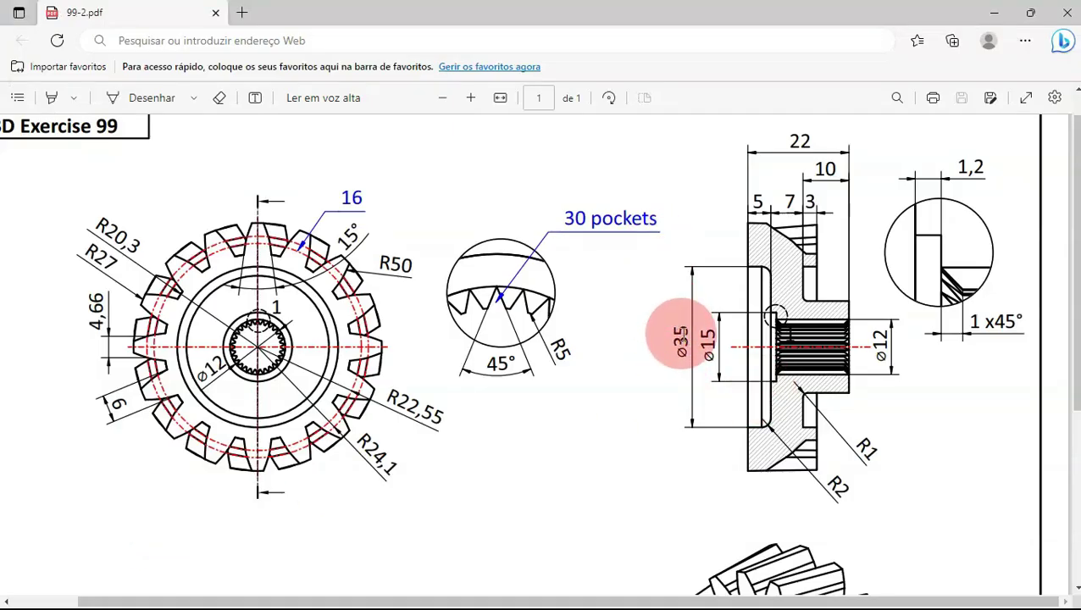
key(alt+Tab)
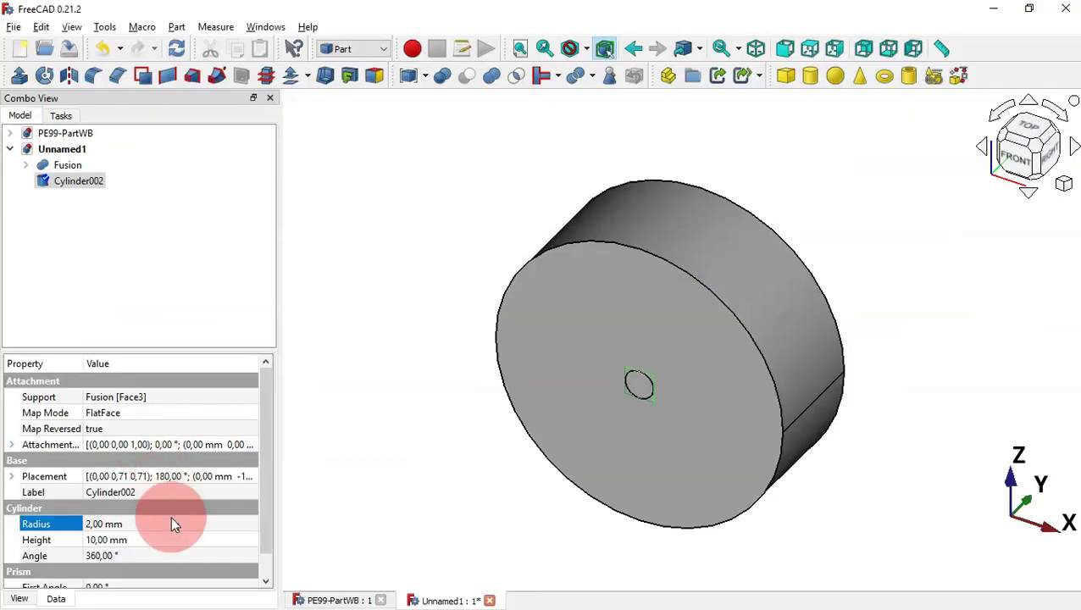
text(35/2)
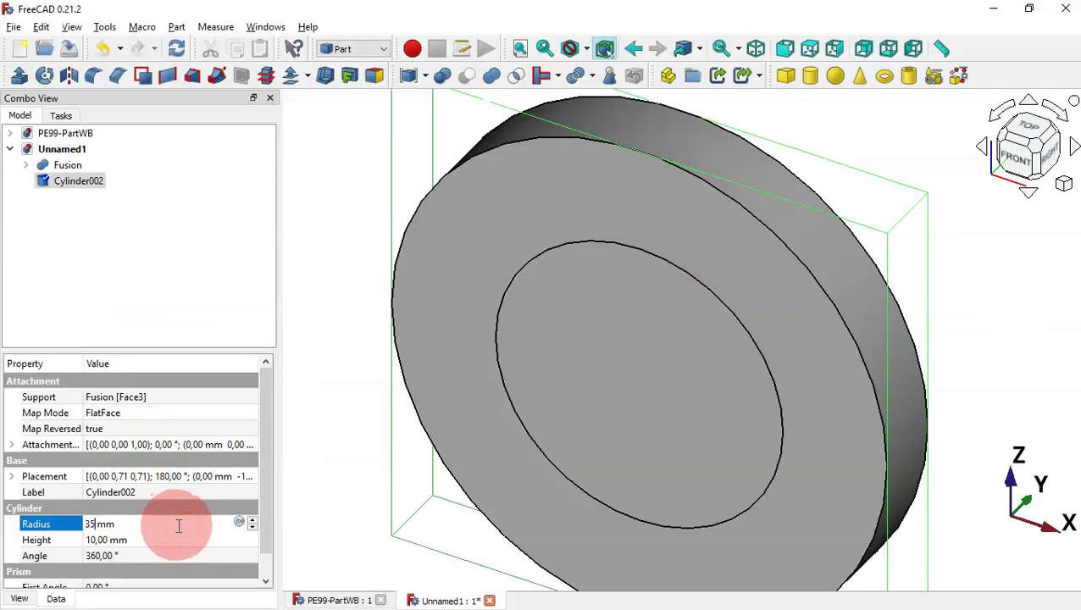
Check the recess depth in the 99-2.pdf drawing and set the recess cylinder's height to 5 mm in FreeCAD
click(184, 539)
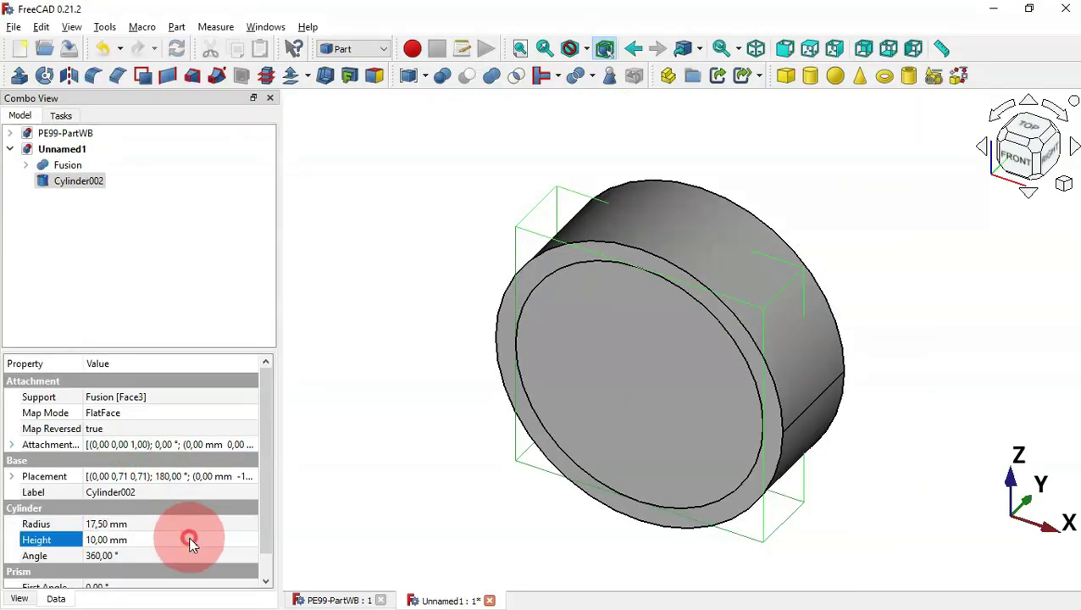
click(108, 539)
key(alt+Tab)
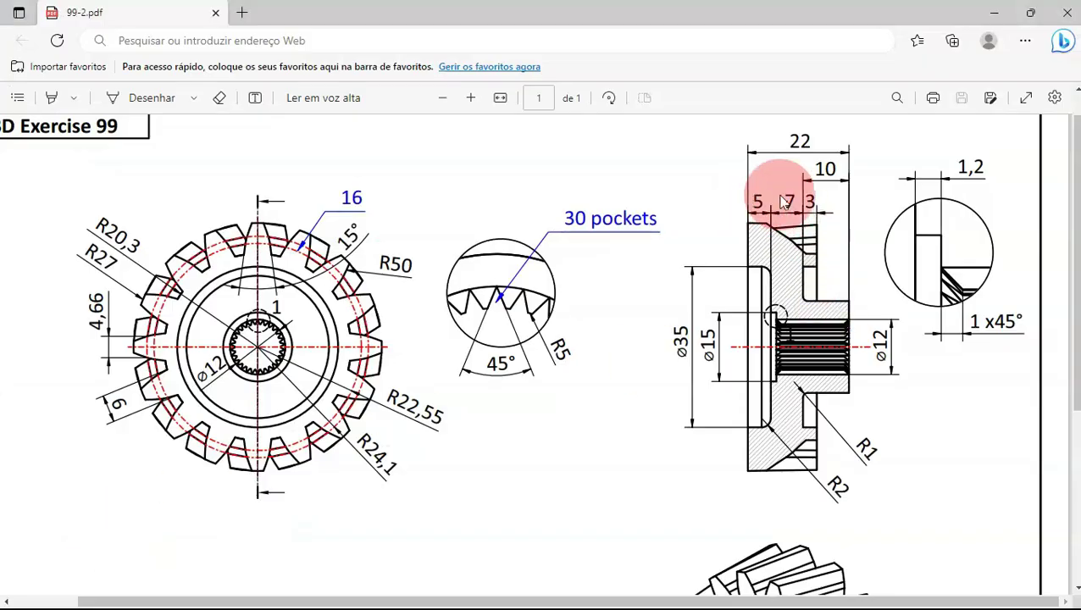
key(alt+Tab)
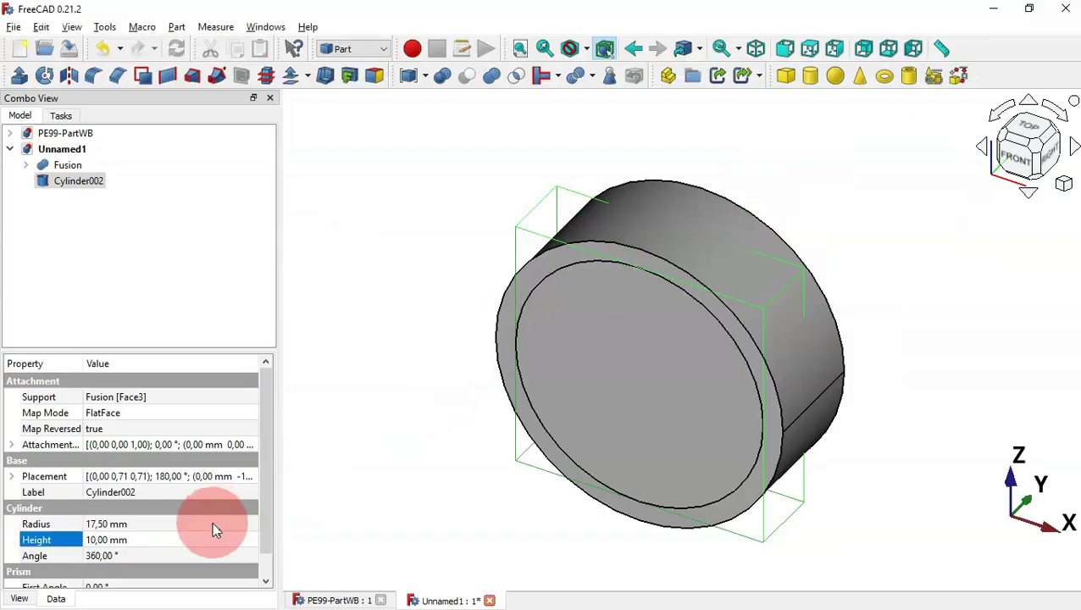
click(168, 540)
text(5)
key(Return)
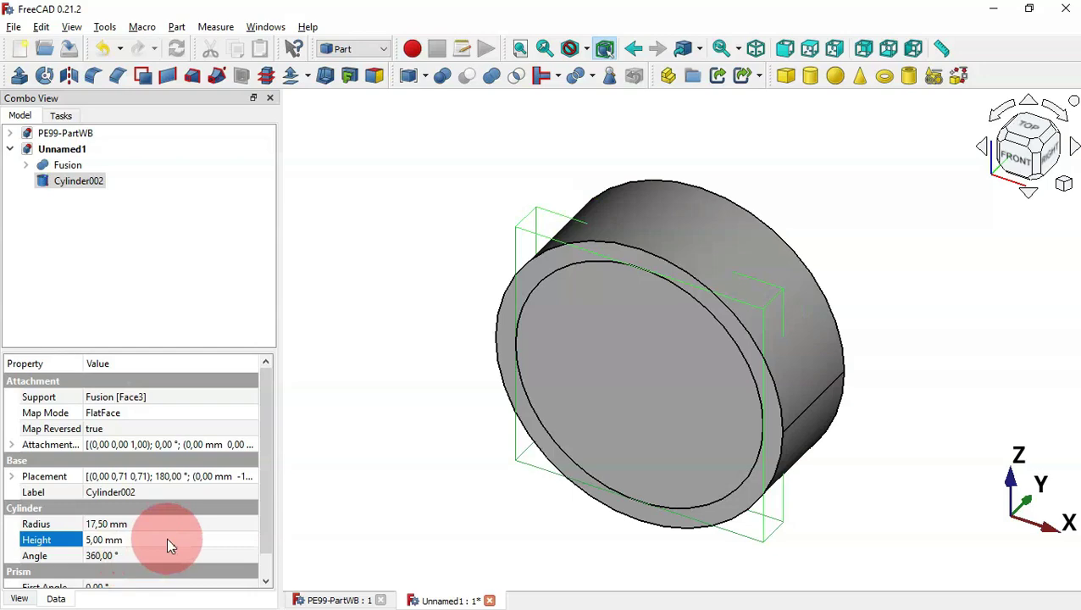
Hide the fused gear body to expose the recess cylinder inside it
drag(881, 373, 684, 291)
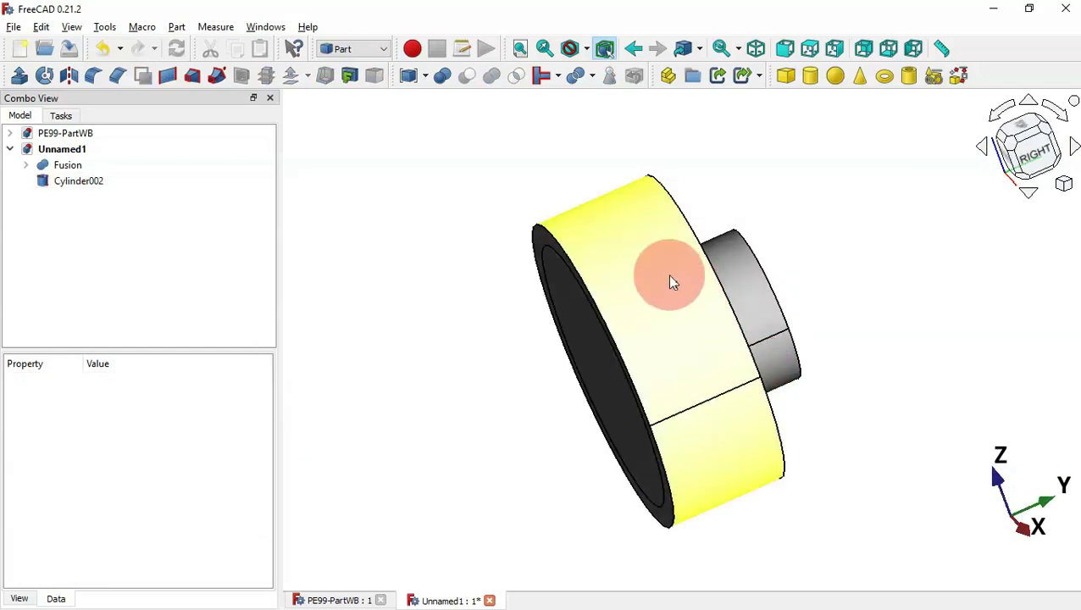
click(49, 166)
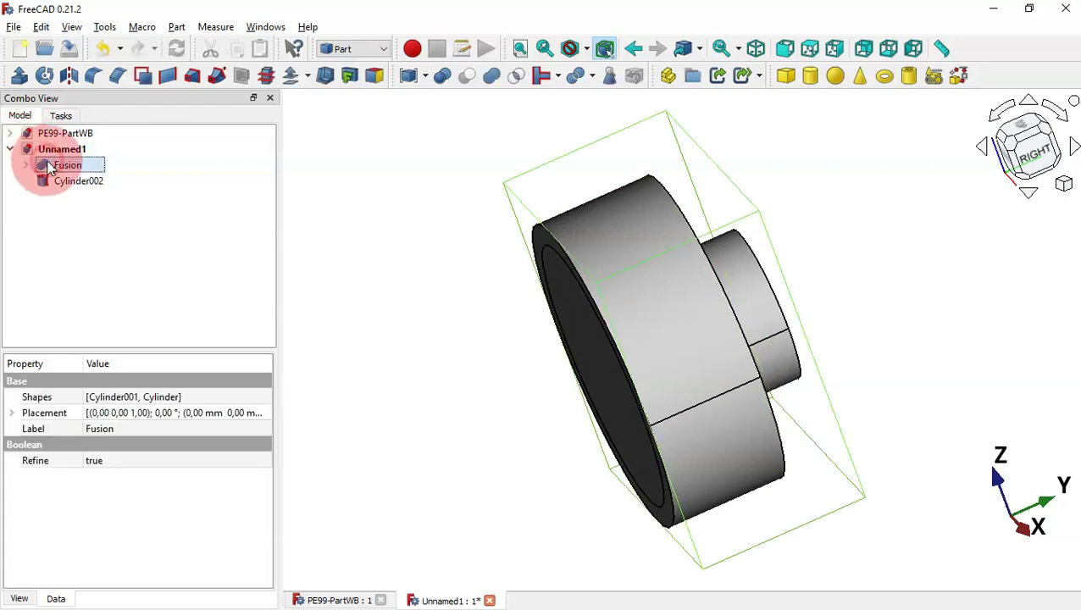
key(space)
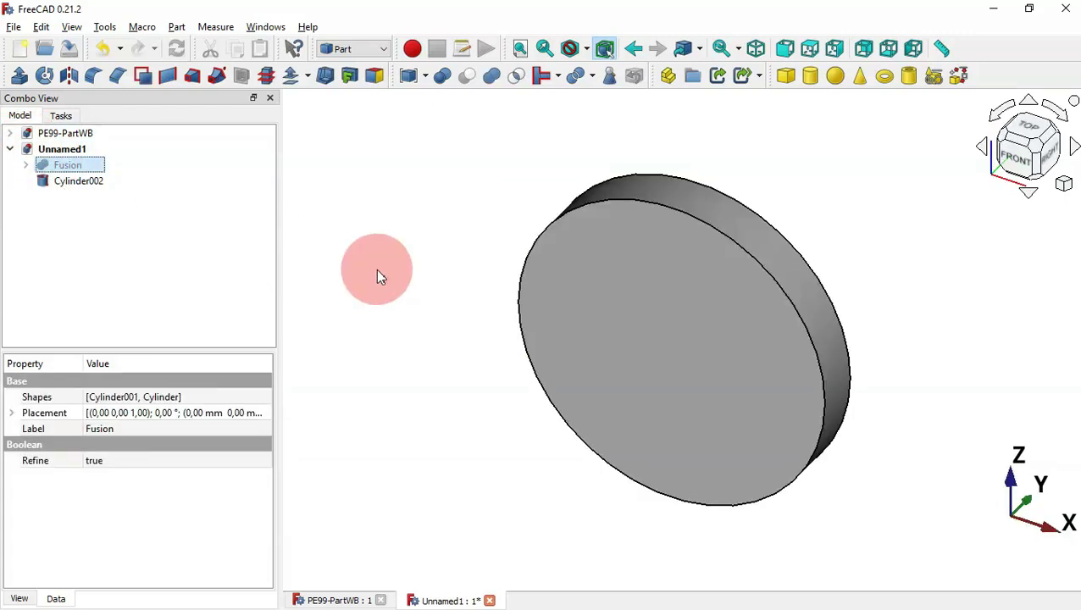
Add a new cylinder primitive and attach it to the recess cylinder's inner end face in XY on plane mode
drag(912, 265, 682, 287)
click(49, 186)
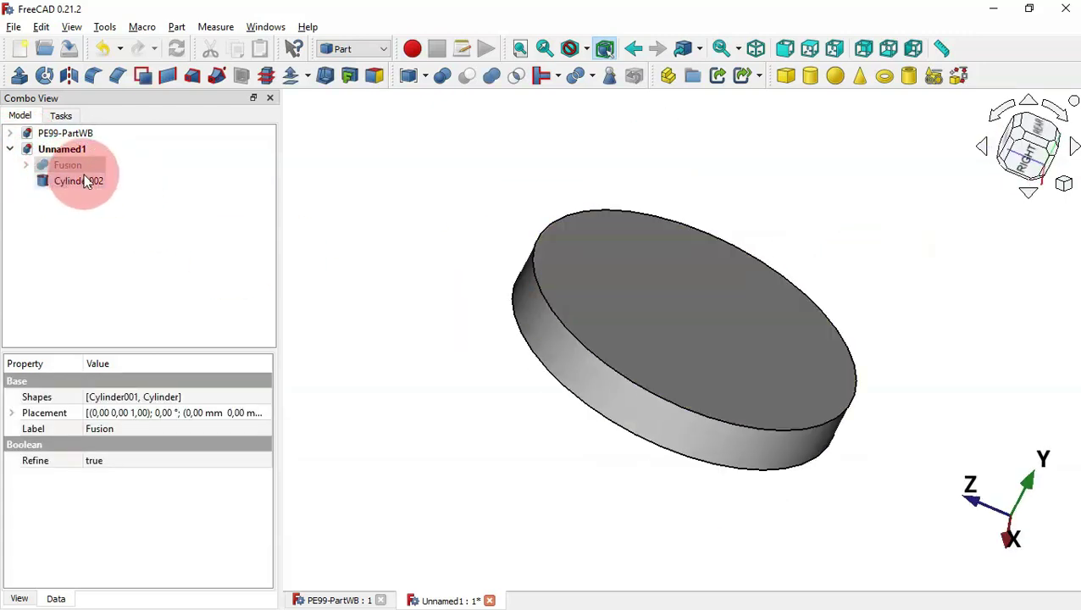
click(435, 222)
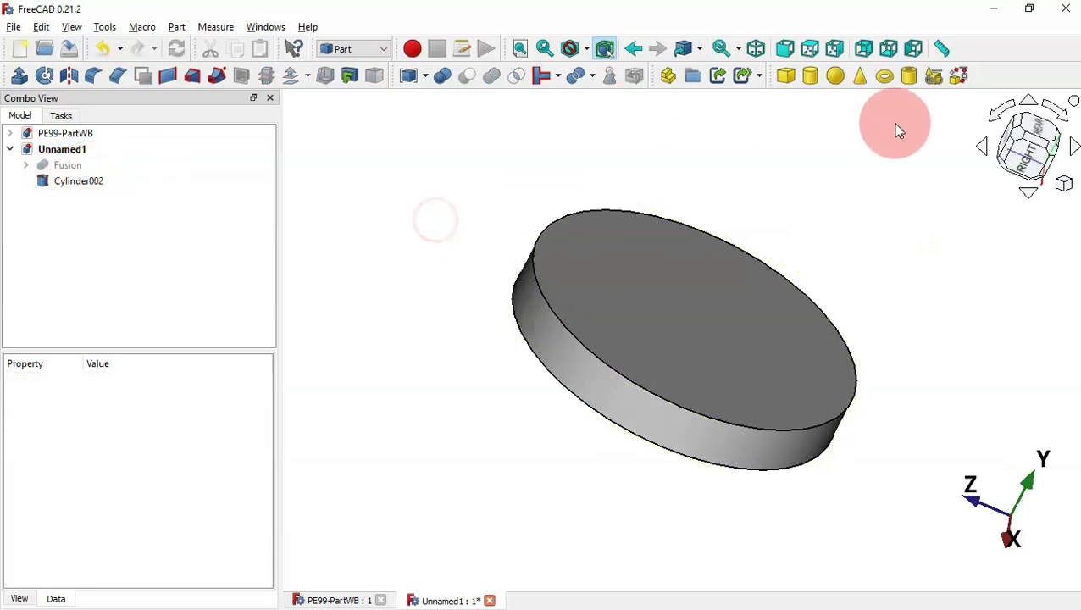
click(812, 81)
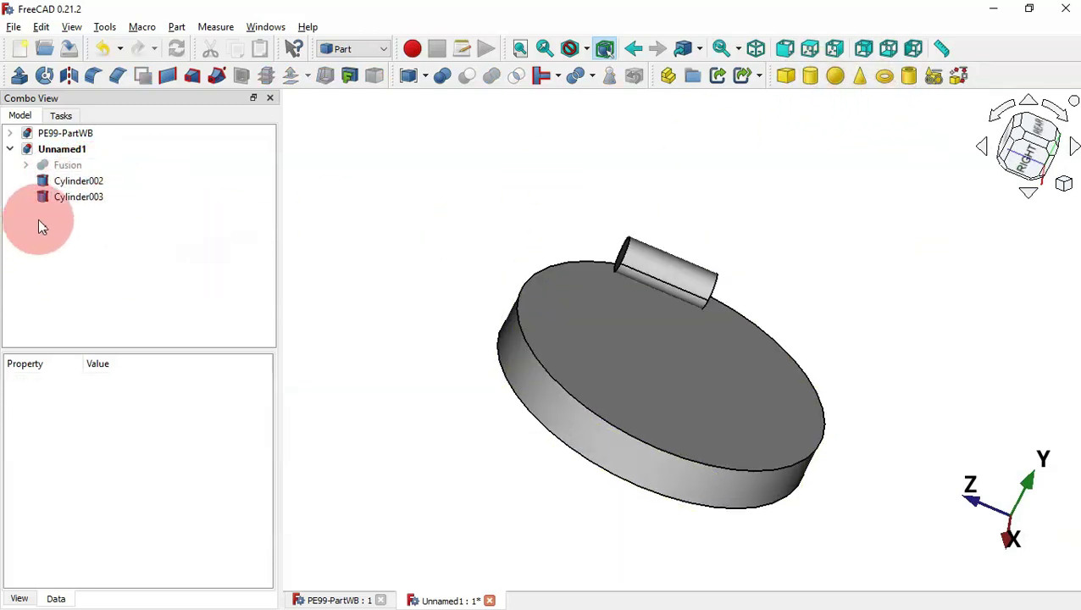
click(79, 197)
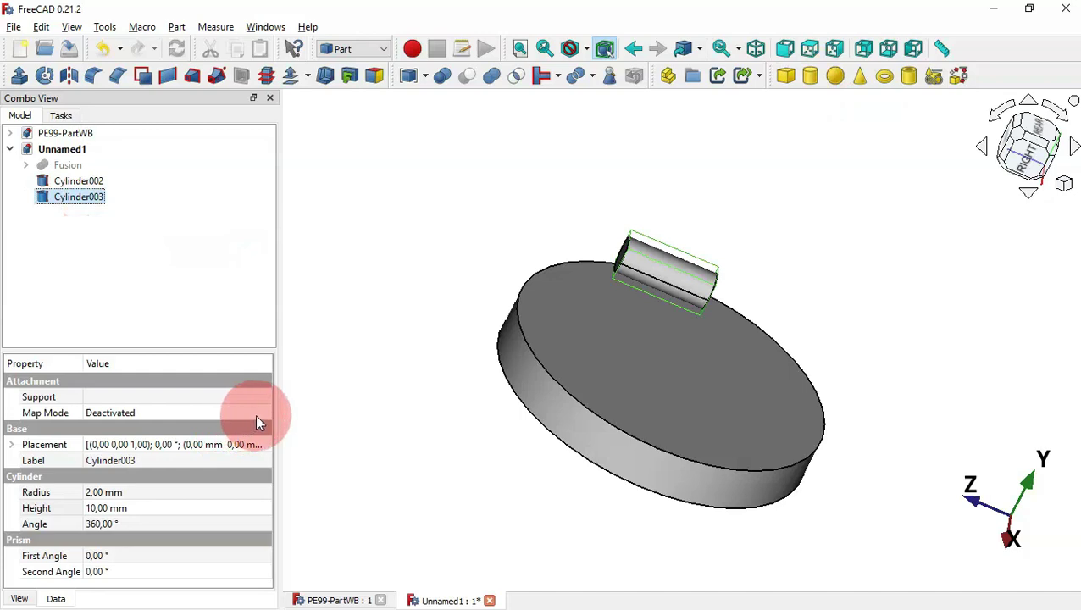
click(261, 413)
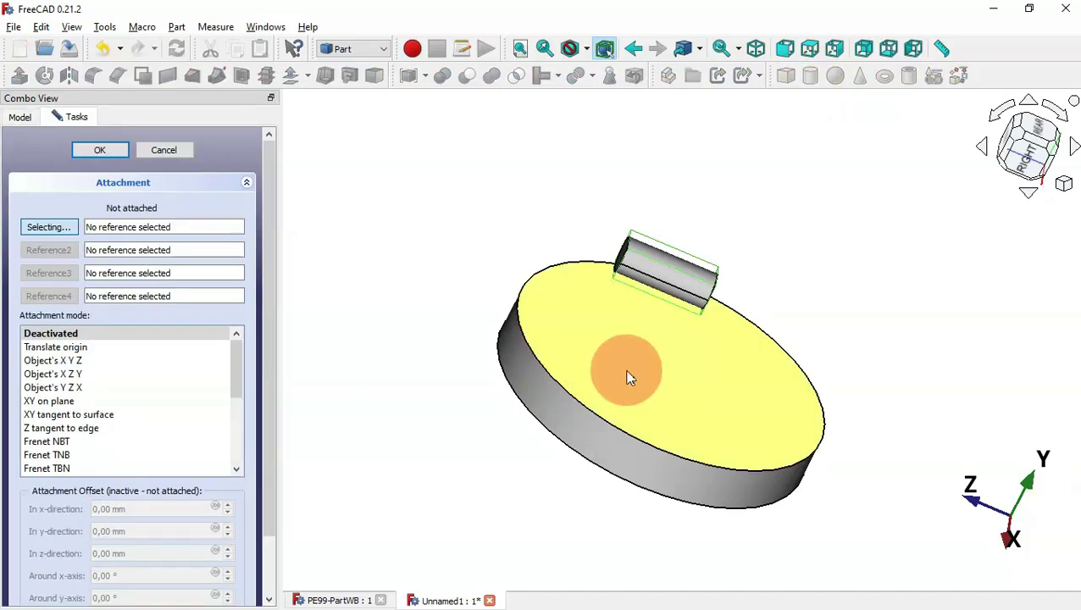
click(627, 377)
click(102, 152)
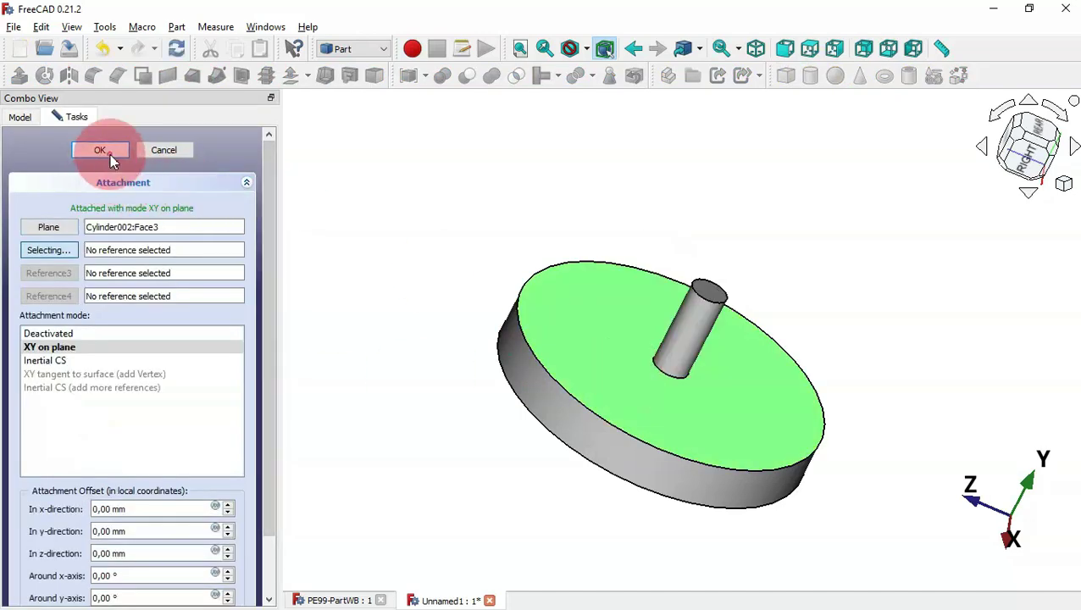
Check the counterbore diameter in the 99-2.pdf section view and set the newly attached cylinder's radius to 7.5 mm in FreeCAD
click(79, 196)
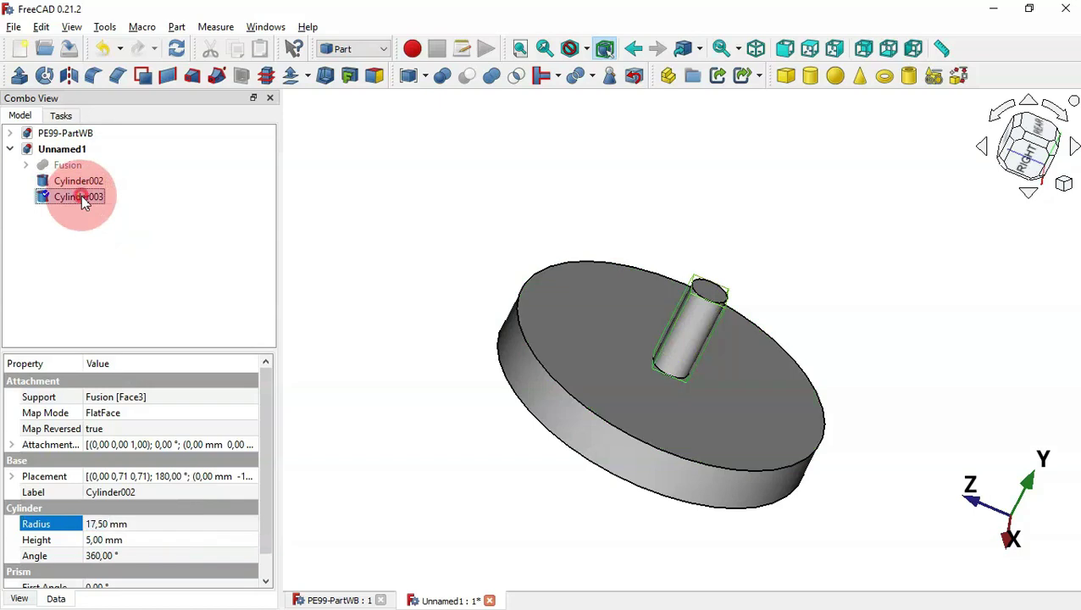
click(164, 525)
click(152, 522)
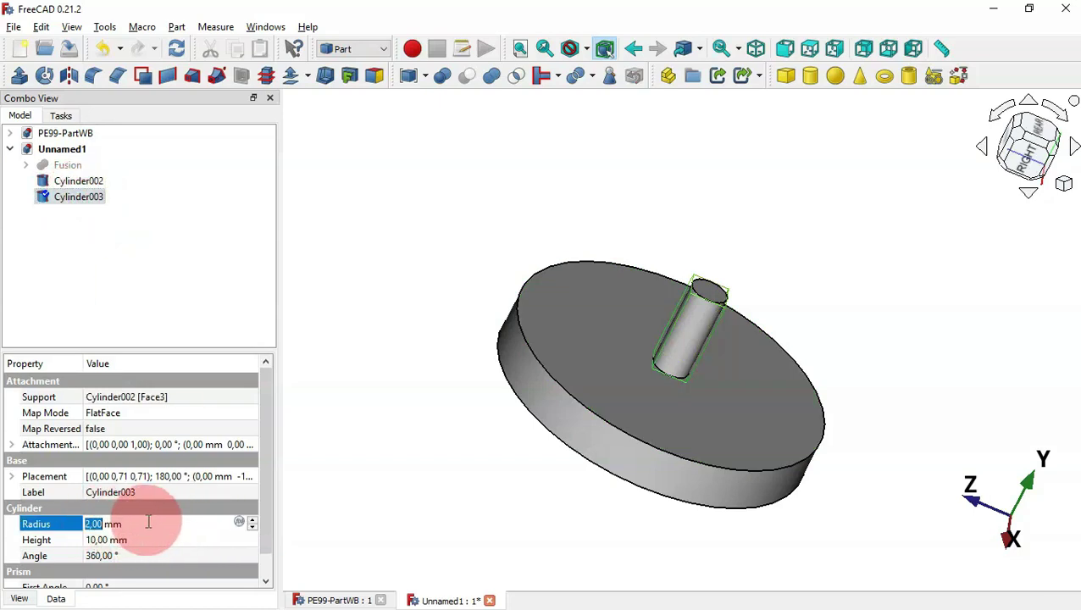
key(alt+Tab)
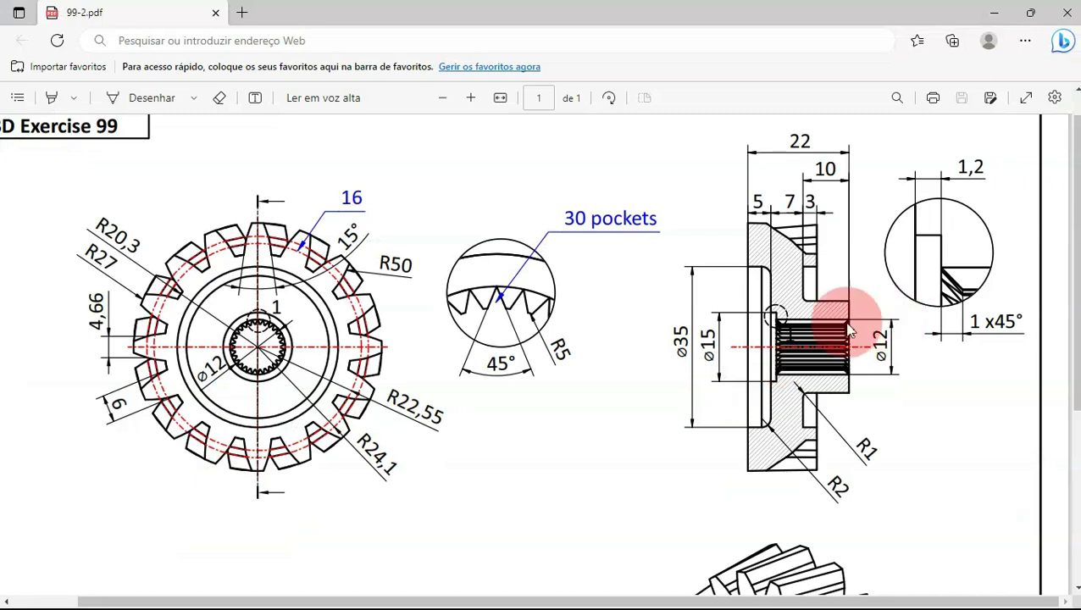
key(alt+Tab)
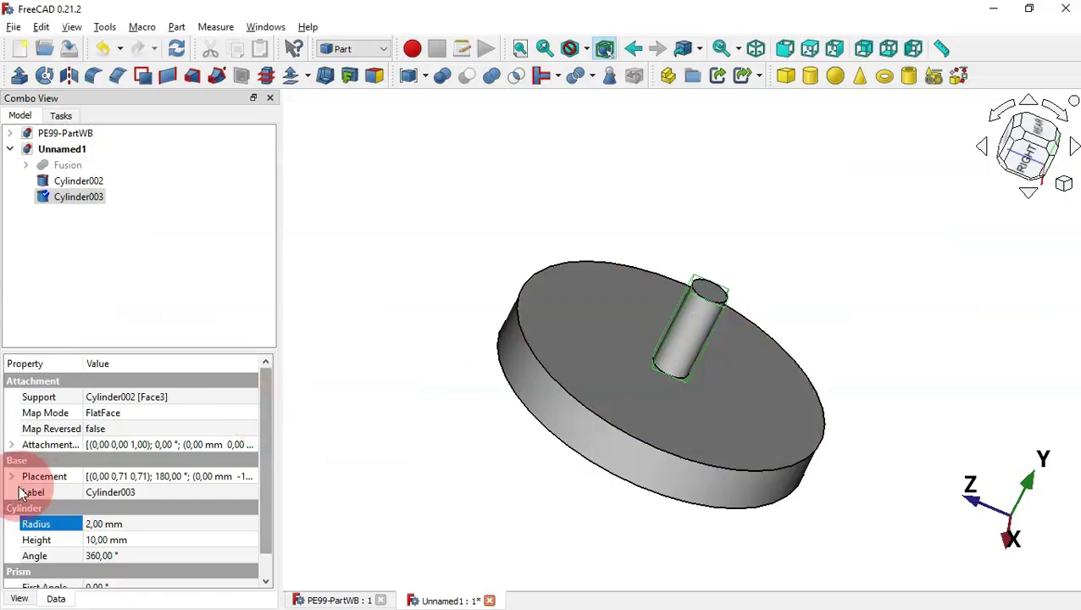
click(149, 521)
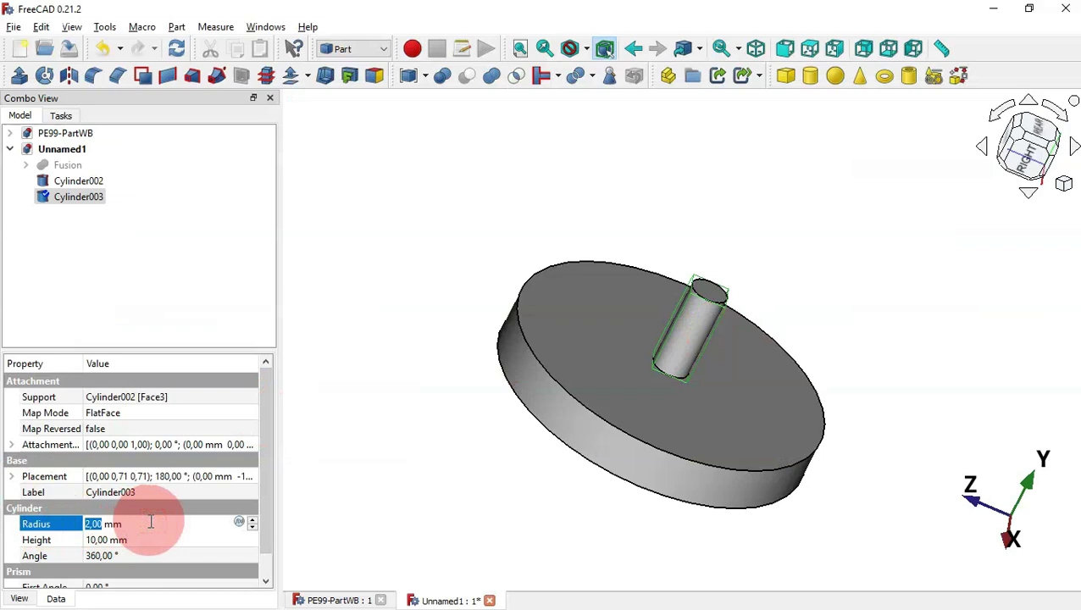
text(7.5)
Check the counterbore depth in the 99-2.pdf detail view and set the 7.5 mm radius cylinder's height to 1.2 mm in FreeCAD
click(173, 540)
key(alt+Tab)
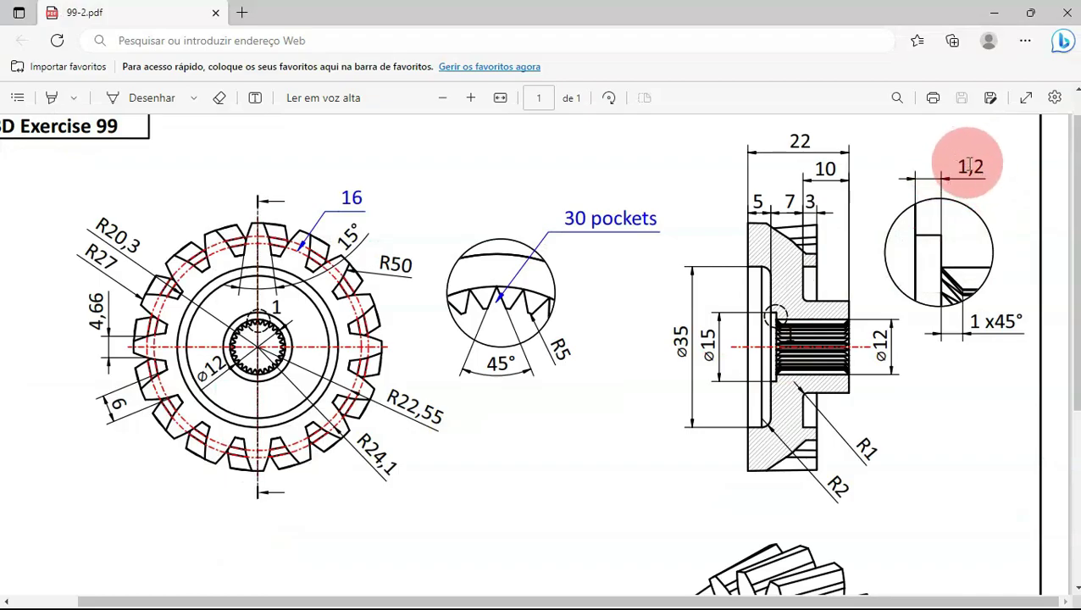
key(alt+Tab)
click(167, 535)
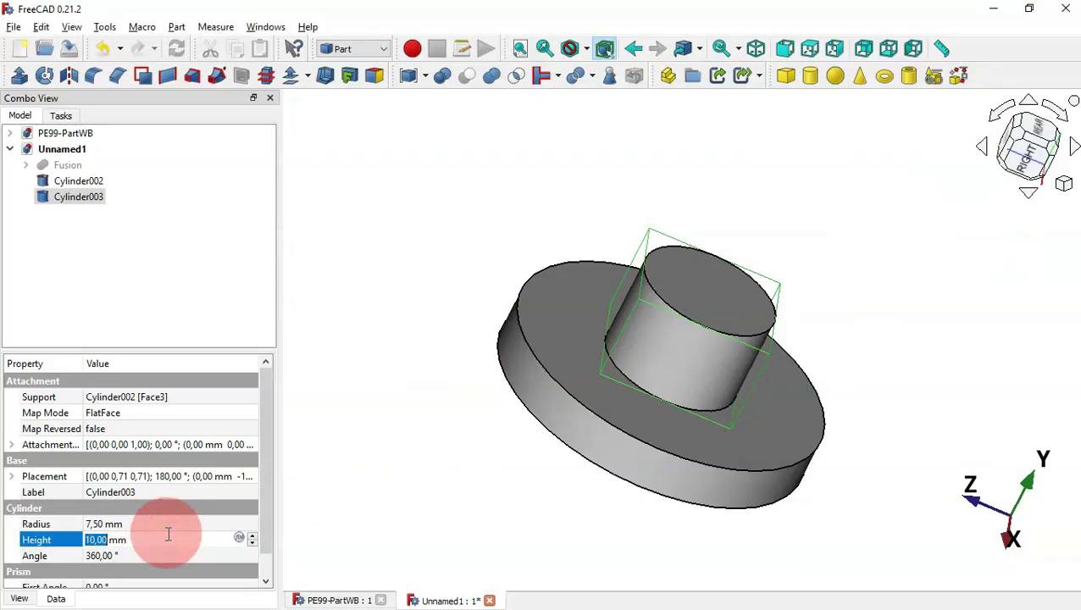
text(1)
click(364, 347)
Add another cylinder primitive and attach it to the counterbore cylinder's free end face in XY on plane mode
click(817, 83)
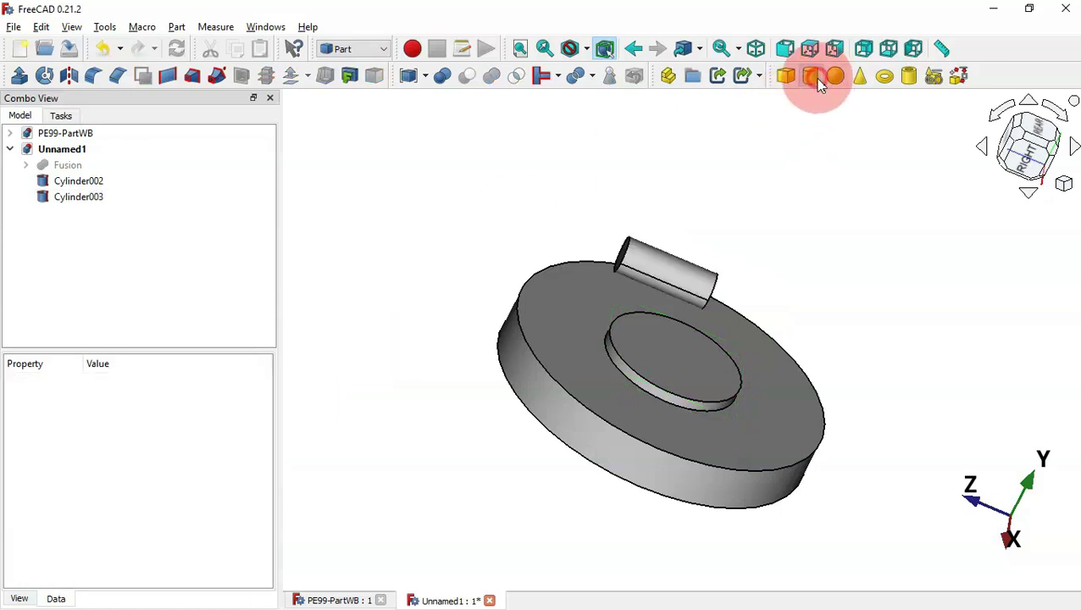
click(519, 220)
click(84, 212)
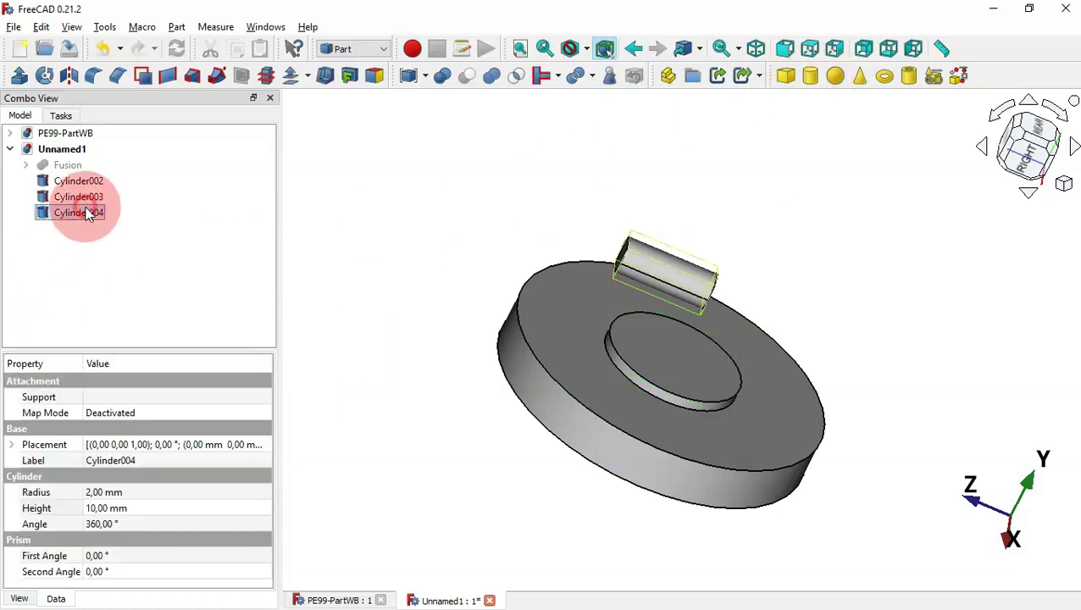
click(260, 414)
click(263, 413)
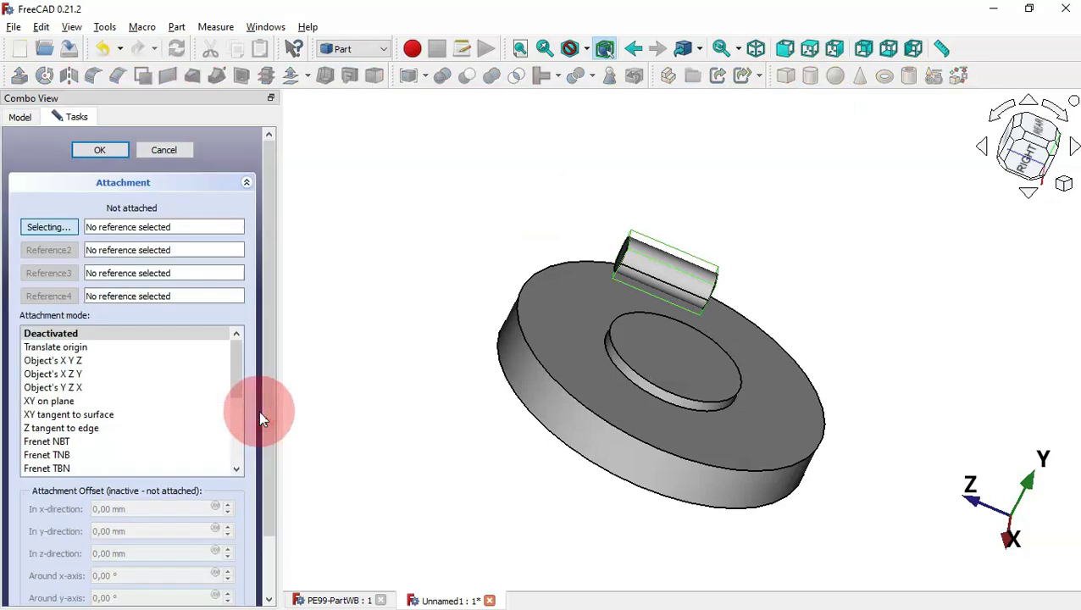
click(665, 340)
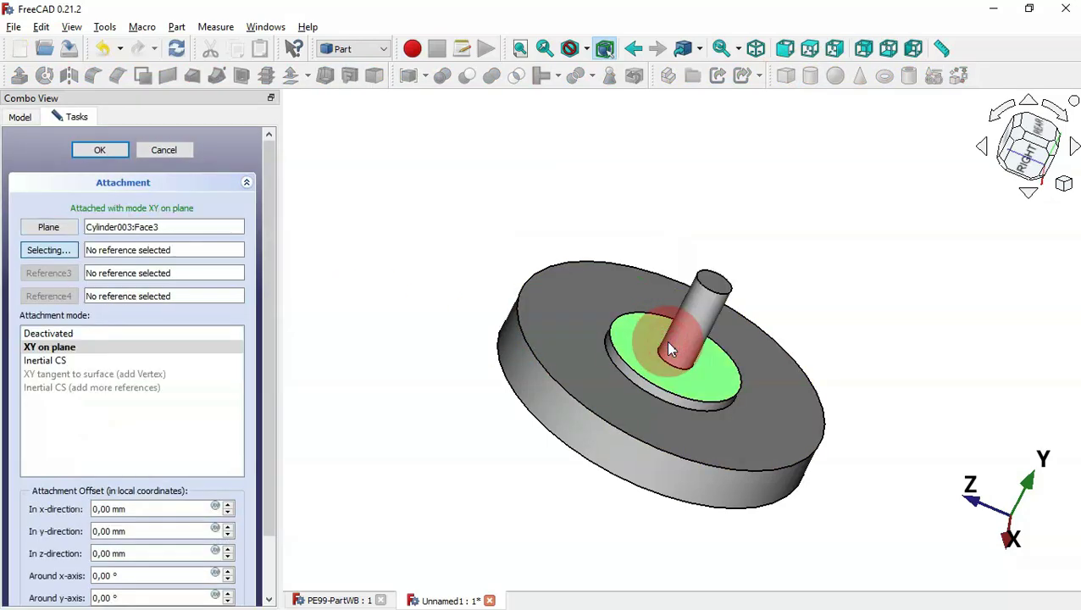
click(100, 150)
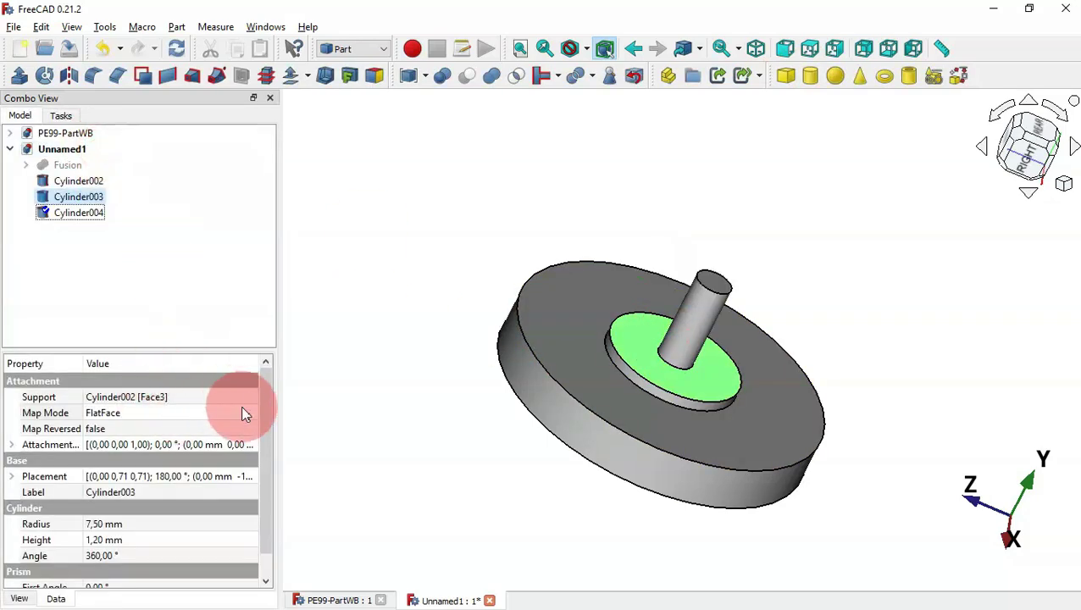
Check the splined bore's radius in the 99-2.pdf drawing and set the last attached cylinder's radius to 5 mm in FreeCAD
click(155, 525)
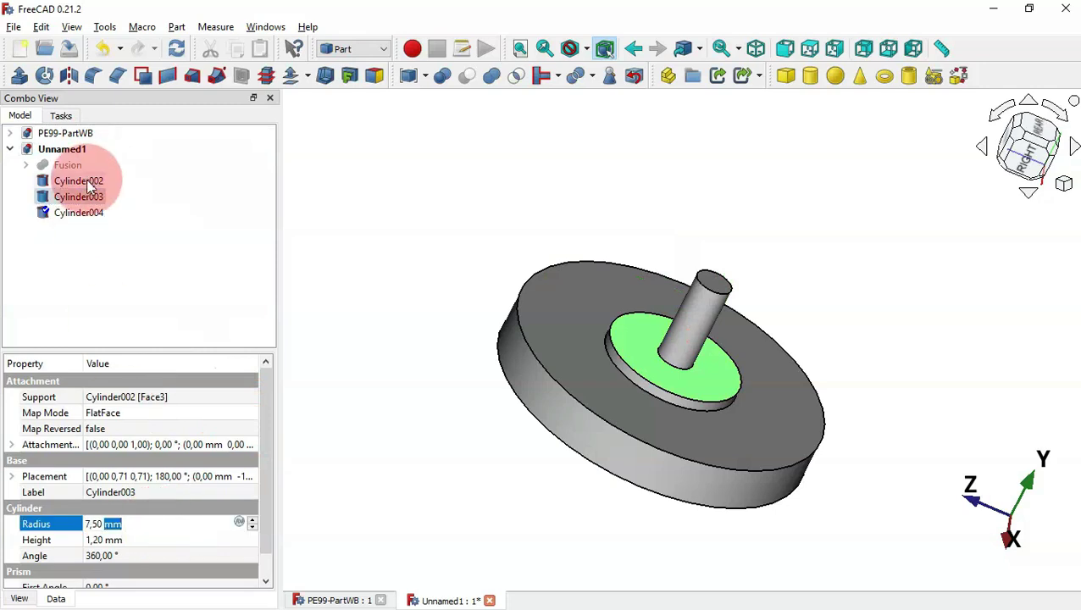
click(79, 214)
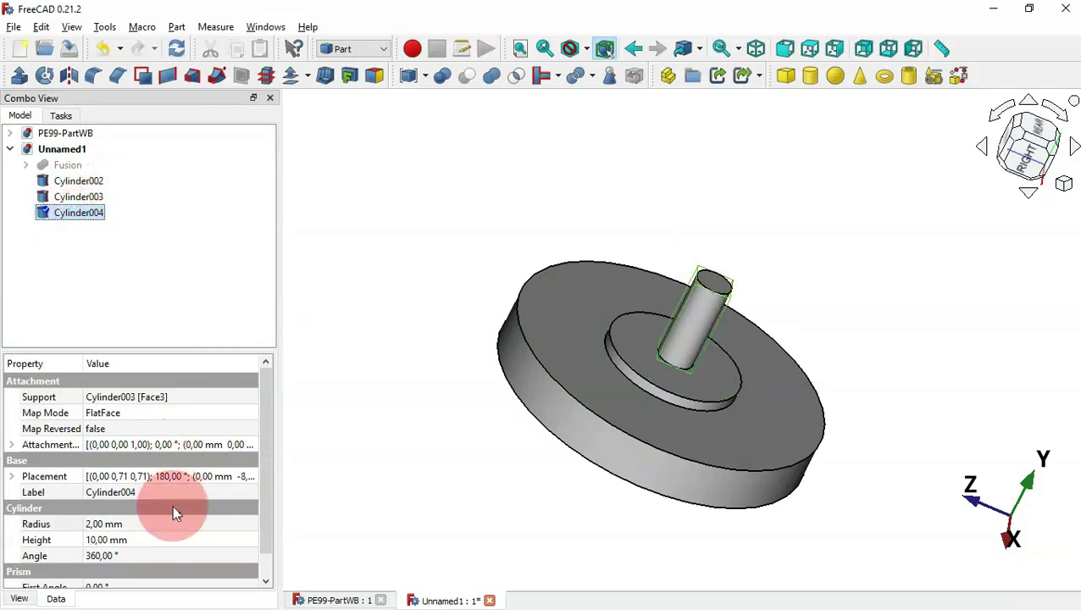
click(191, 527)
key(alt+Tab)
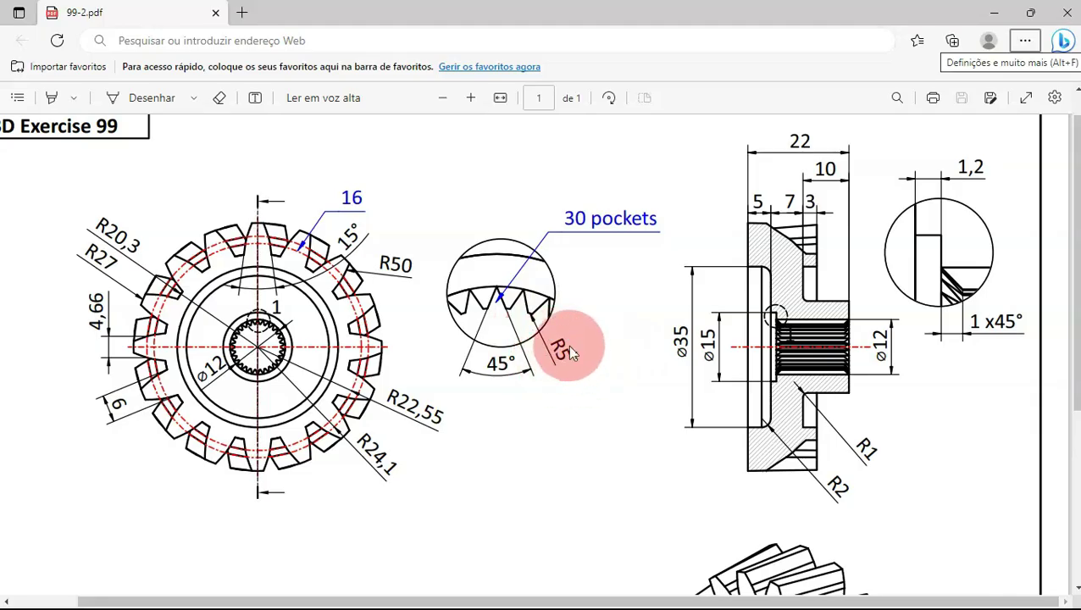
key(alt+Tab)
double_click(183, 528)
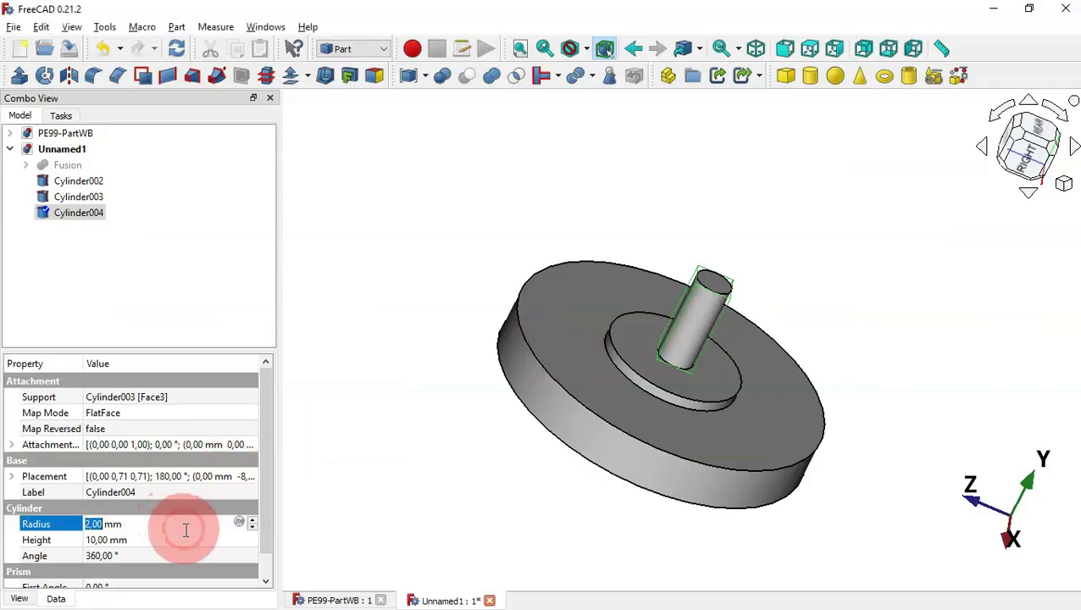
text(5)
key(Return)
Check the overall length in the 99-2.pdf section view and set the 5 mm radius bore cylinder's height to 22 mm in FreeCAD
double_click(174, 540)
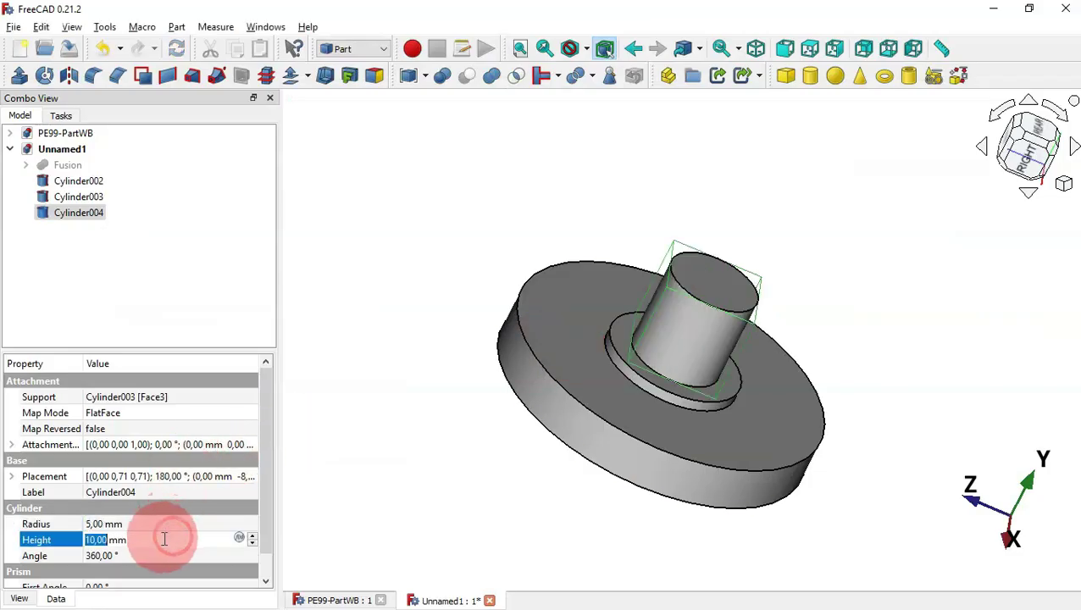
key(alt+Tab)
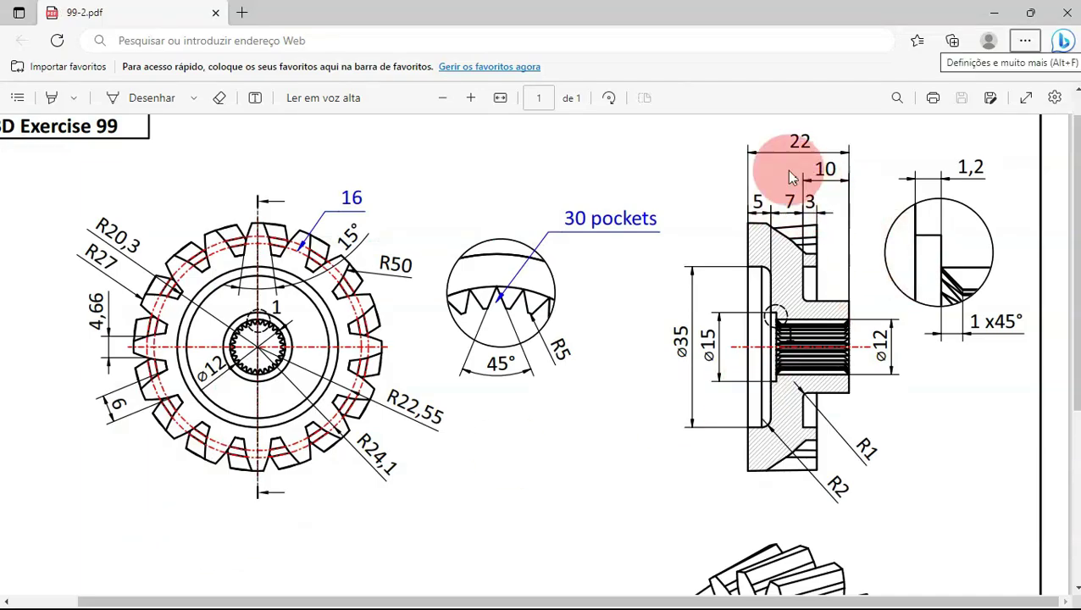
key(alt+Tab)
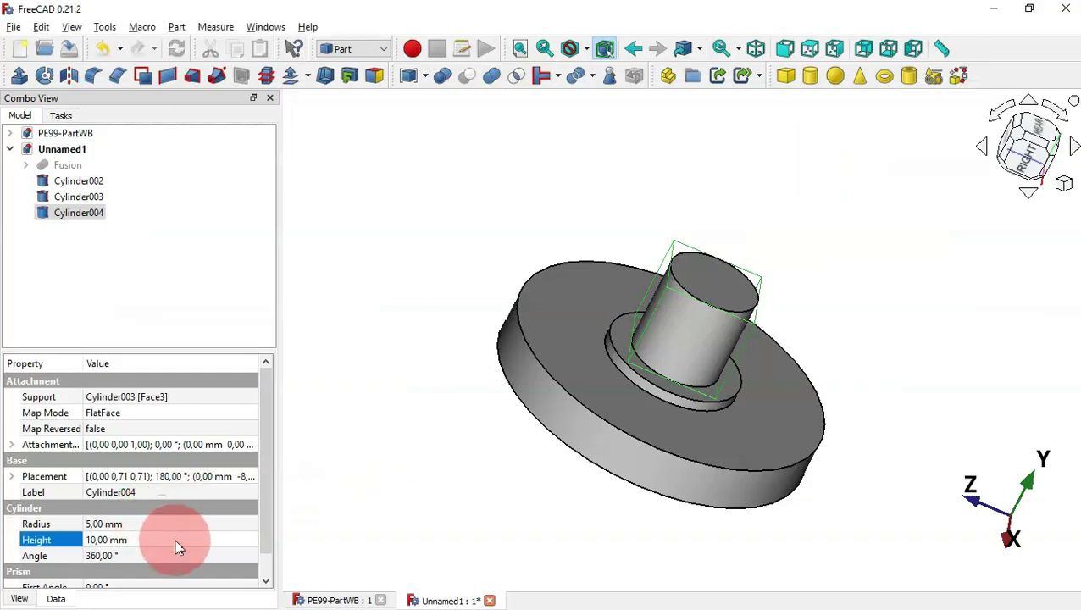
text(22)
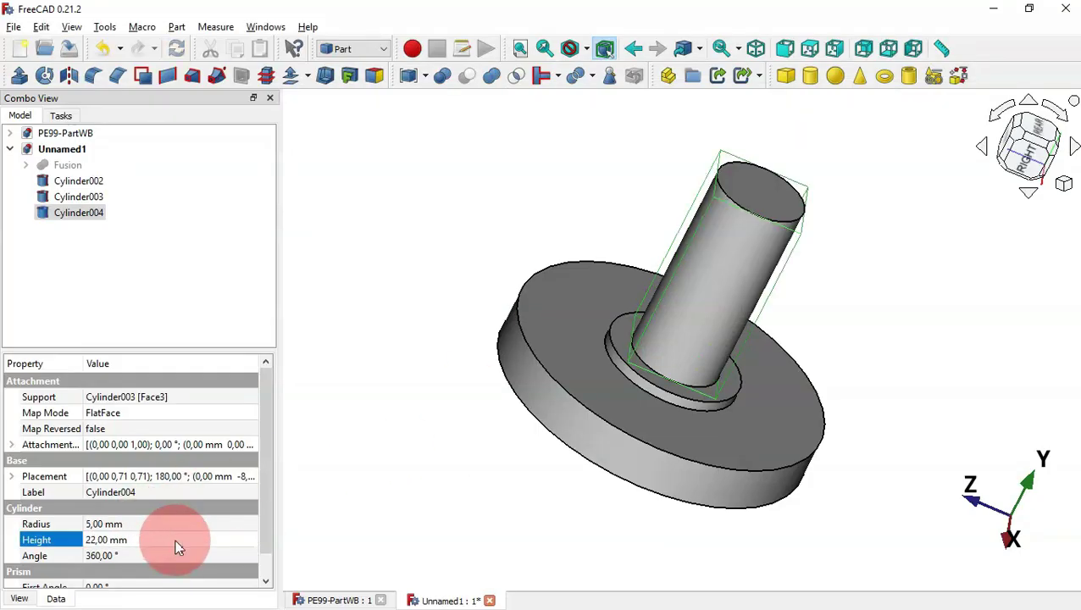
Fuse the recess, counterbore and bore cylinders (Cylinder002, Cylinder003 and Cylinder004) into one solid
click(88, 276)
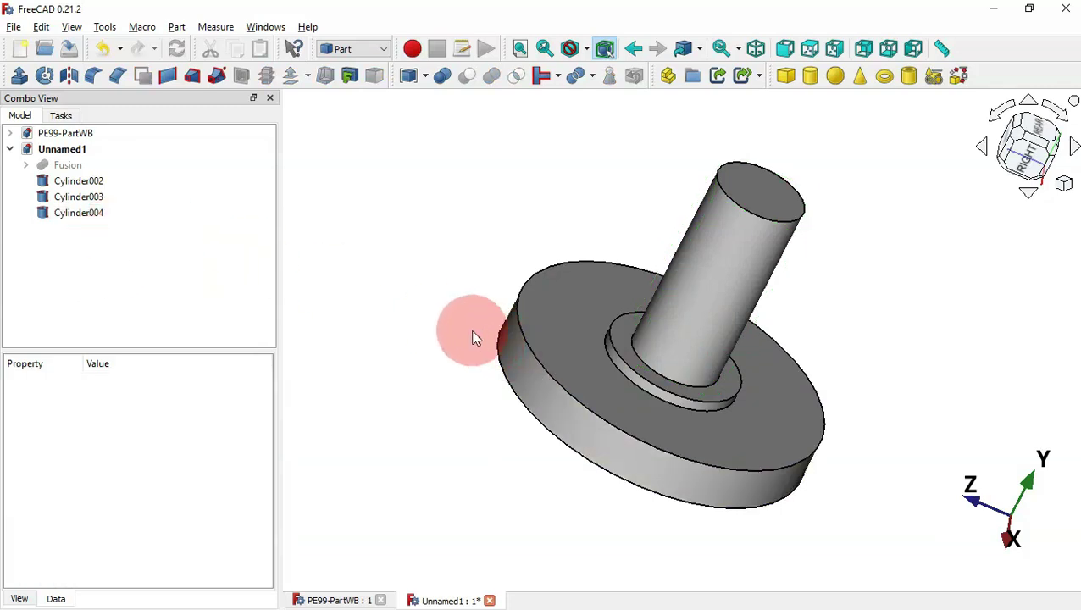
drag(61, 240, 72, 182)
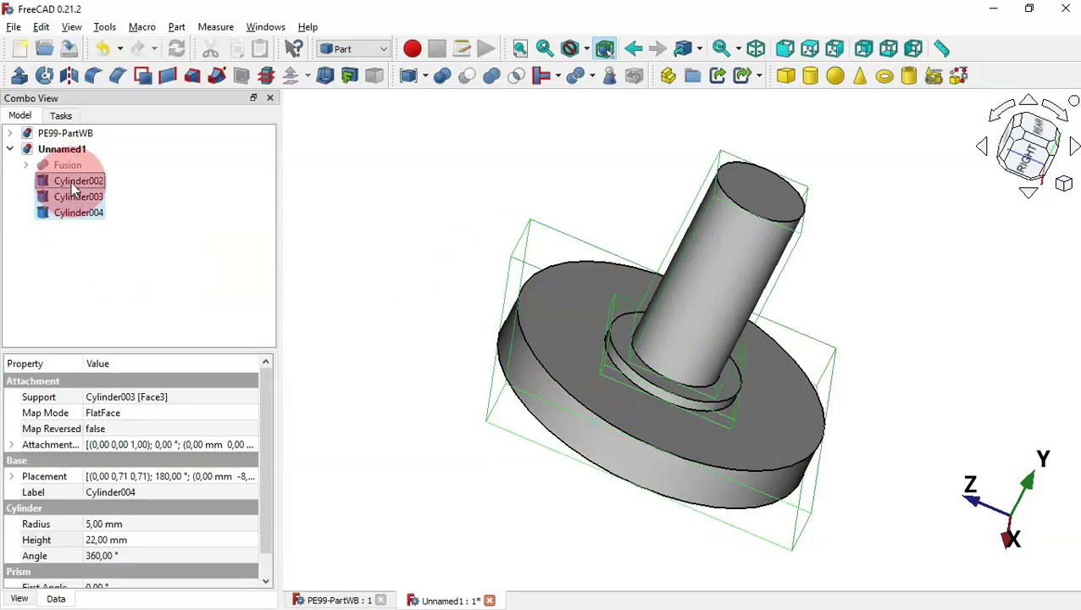
click(498, 80)
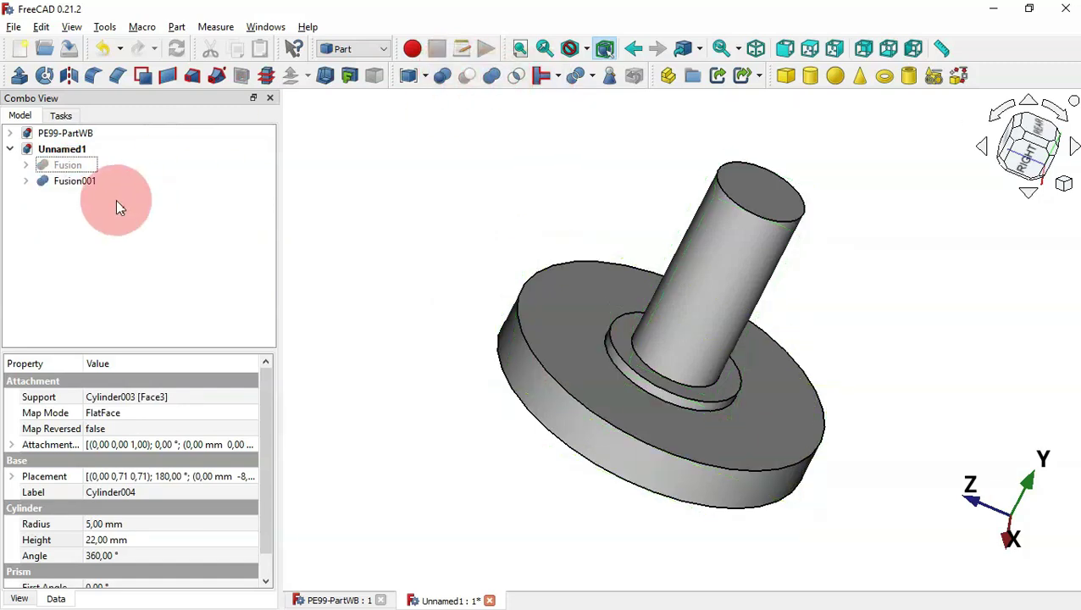
Make the hidden Fusion of the gear body and hub visible again and inspect it from several sides
click(70, 166)
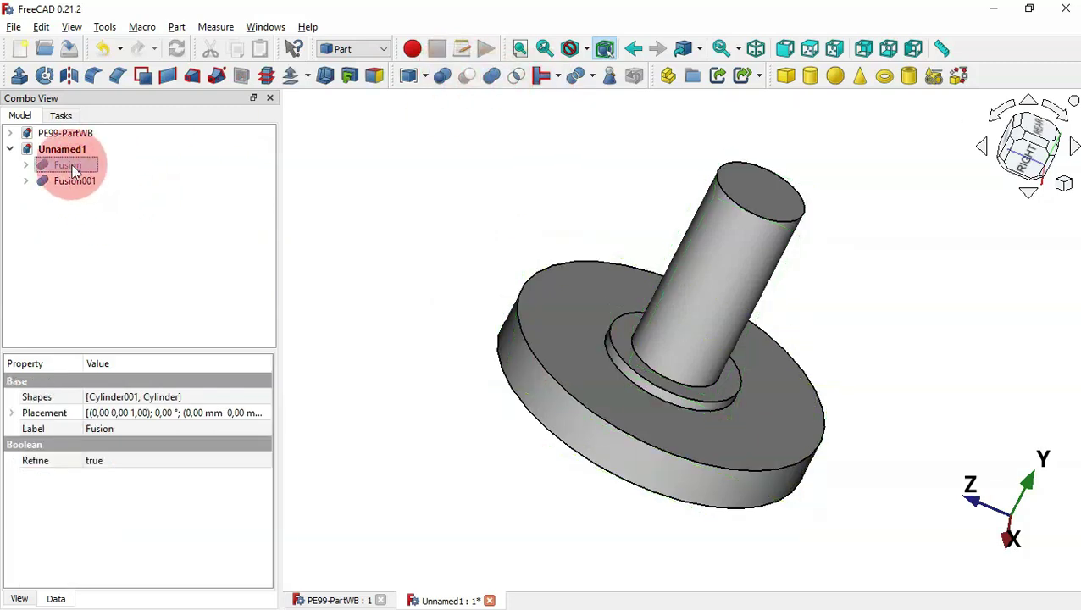
key(space)
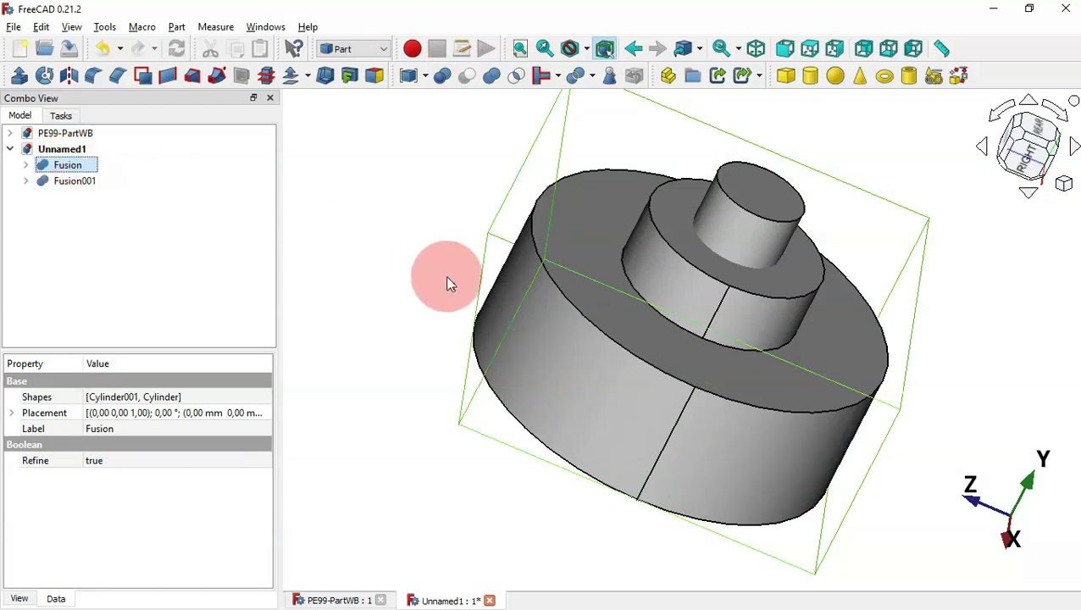
key(0)
middle_drag(622, 362, 789, 325)
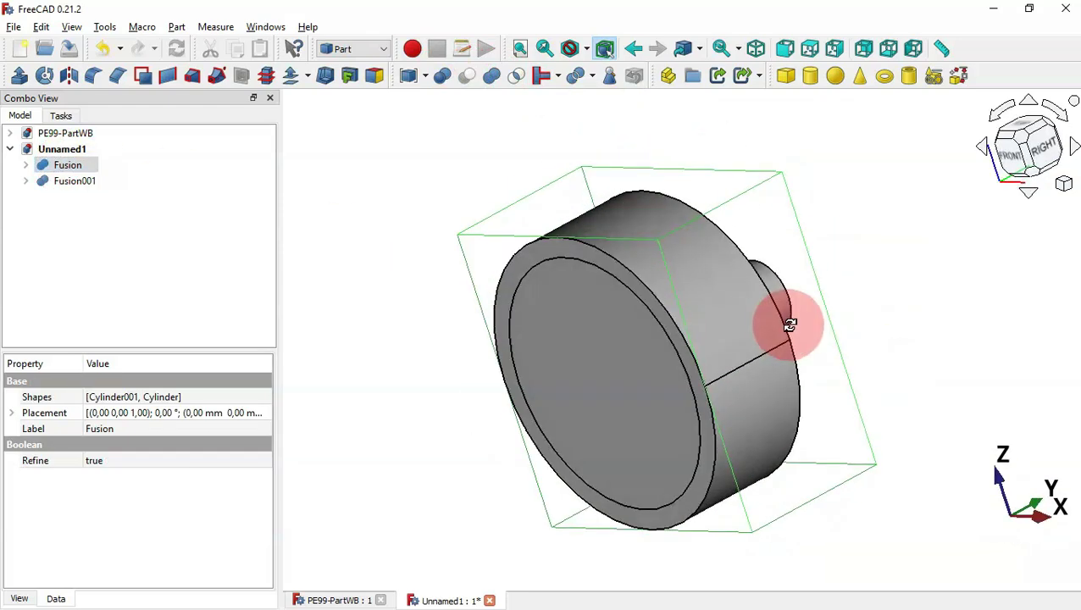
middle_drag(895, 296, 833, 356)
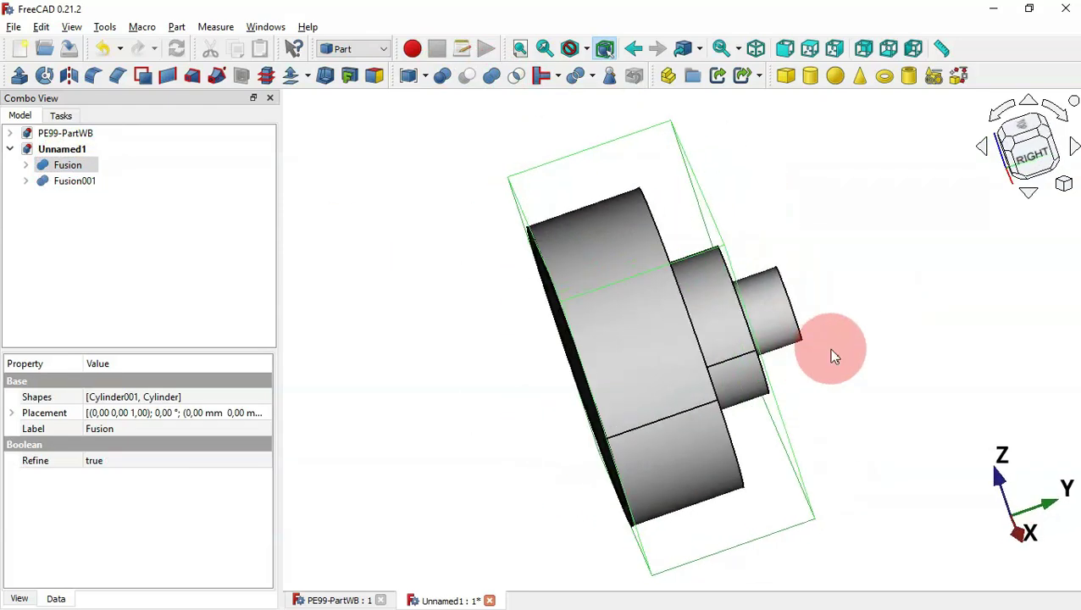
click(381, 222)
key(0)
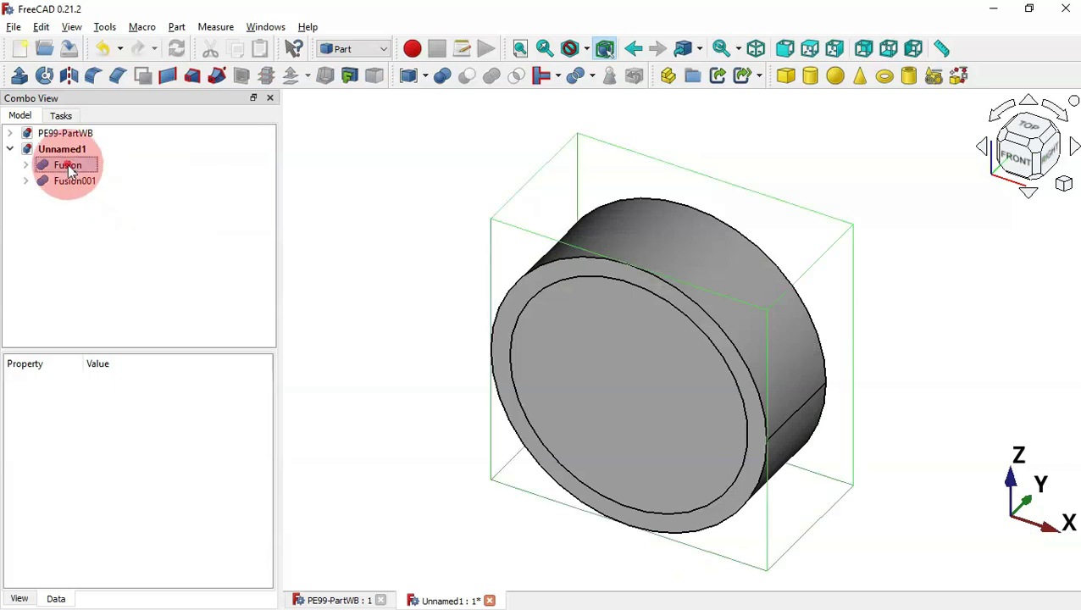
Cut the fused recess, counterbore and bore solid Fusion001 from the gear body Fusion
click(69, 167)
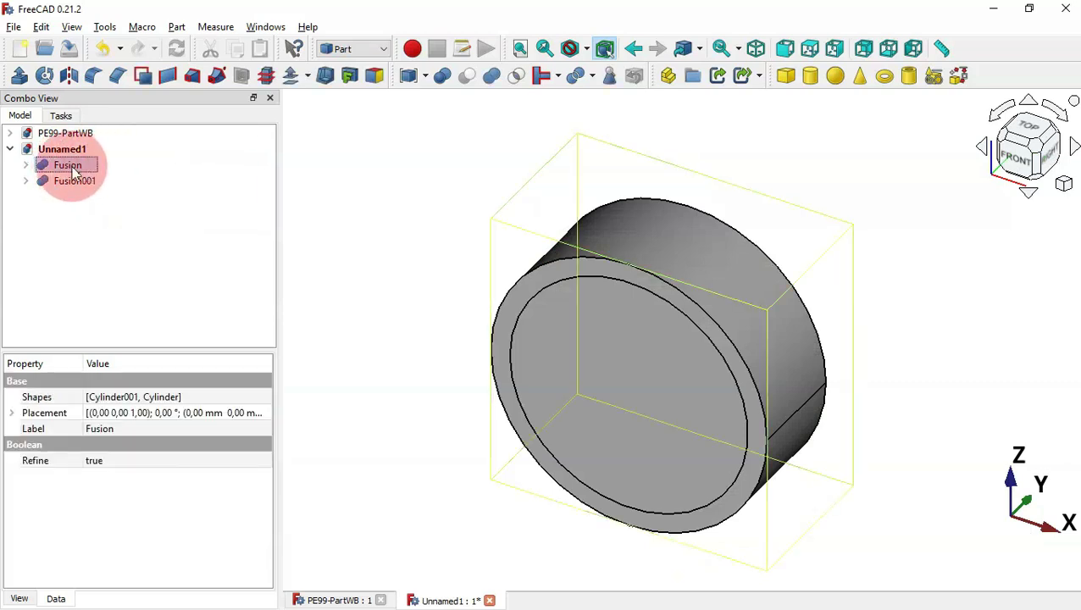
ctrl+click(76, 184)
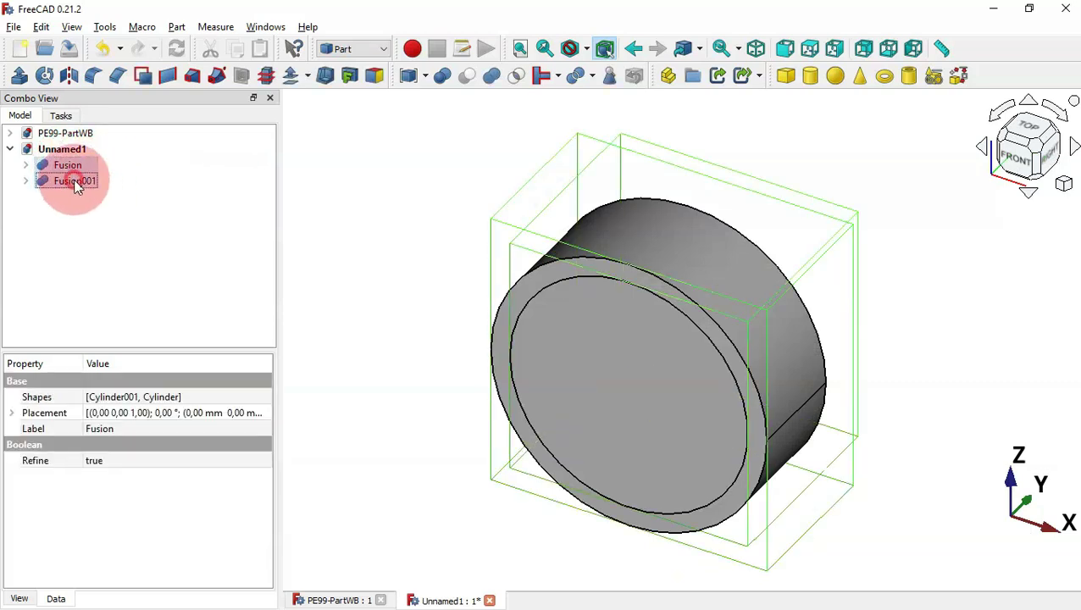
click(495, 78)
click(467, 77)
click(845, 295)
drag(845, 295, 637, 358)
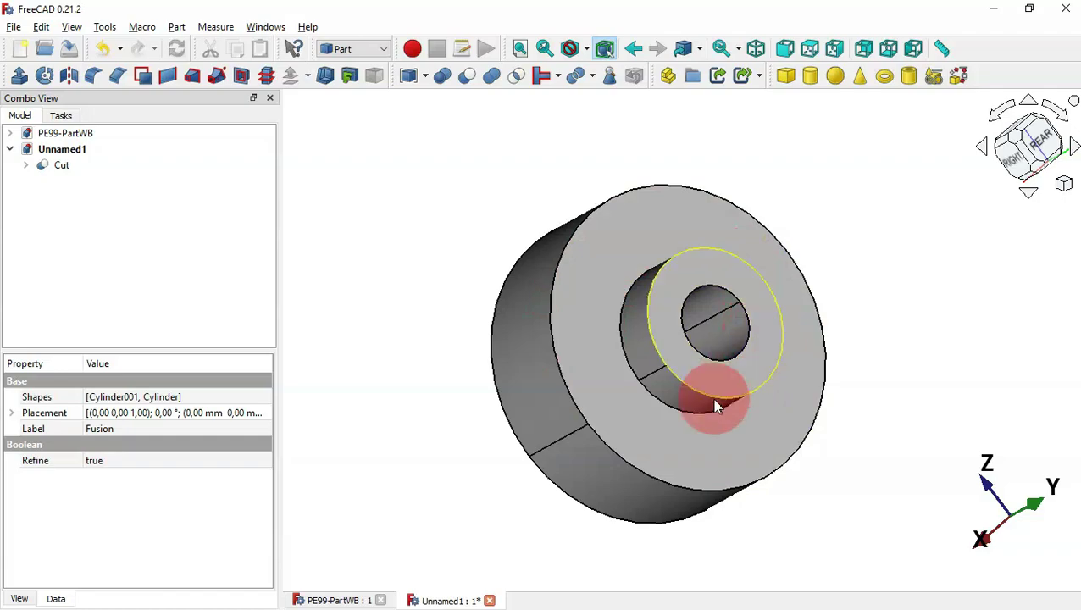
Check the recess around the hub in 99-2.pdf, start a Tube primitive in FreeCAD and set its outer radius to 35/2 mm
key(alt+Tab)
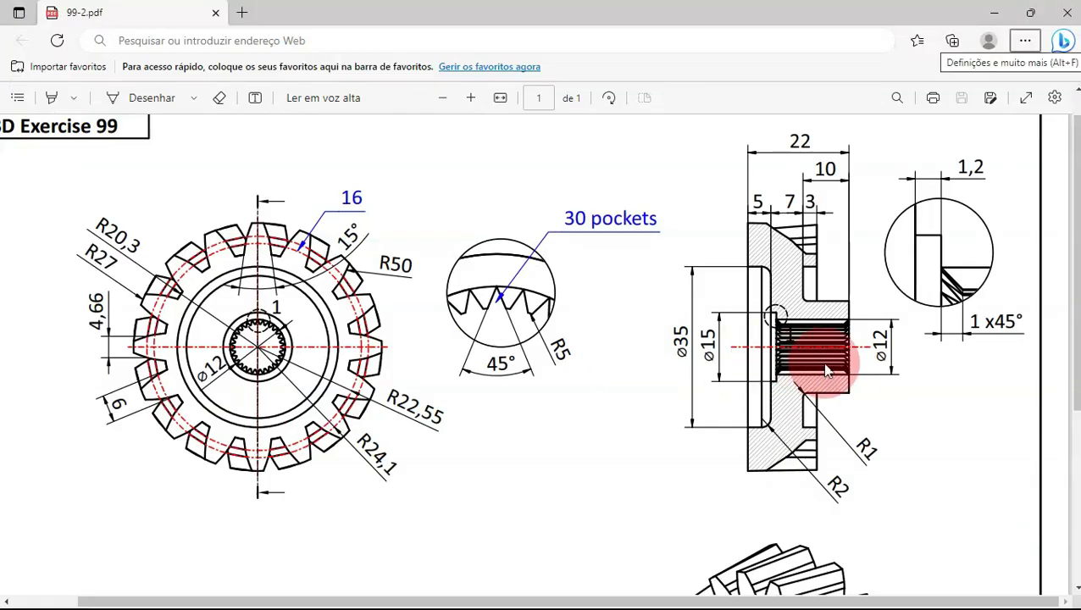
key(alt+Tab)
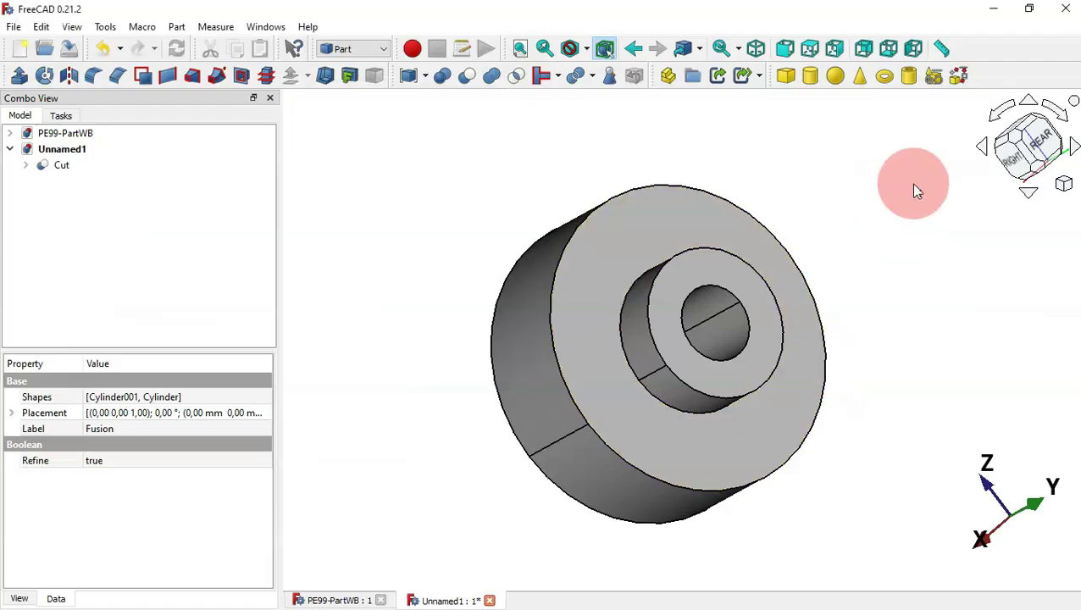
click(908, 75)
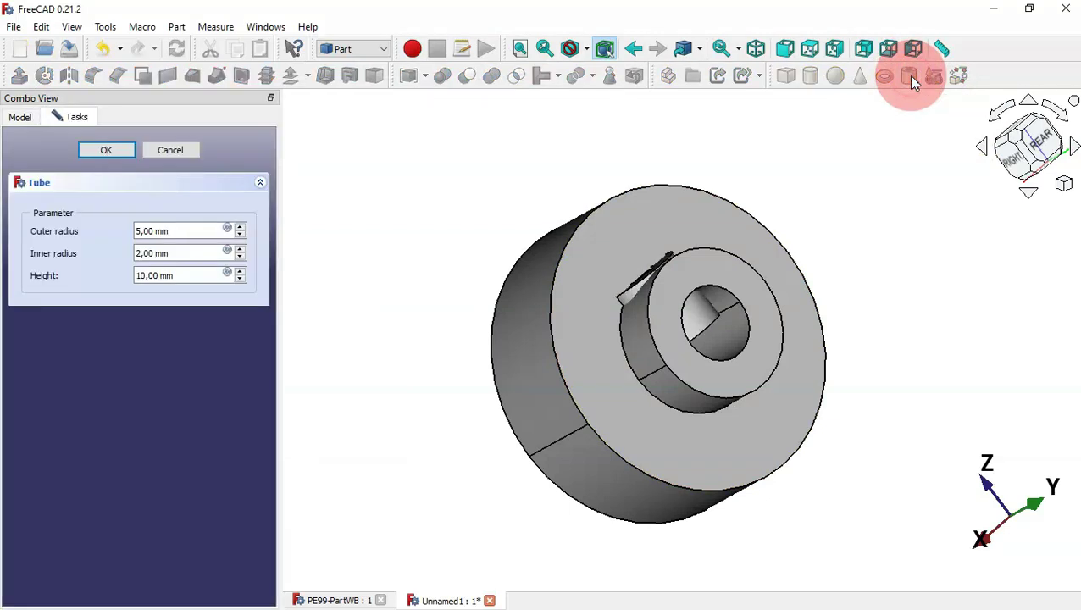
drag(184, 238, 89, 234)
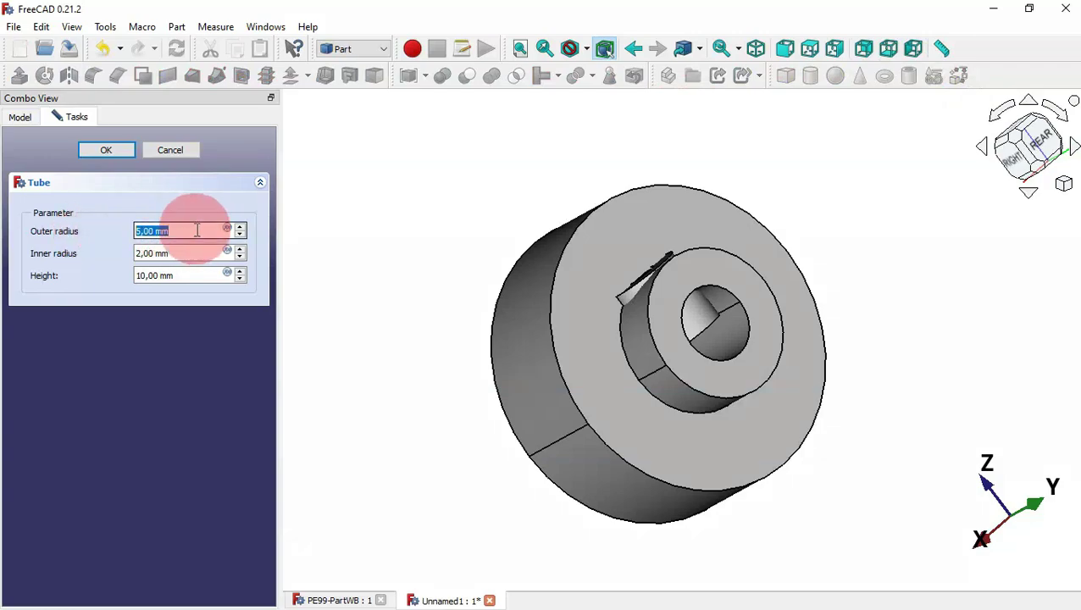
key(alt+Tab)
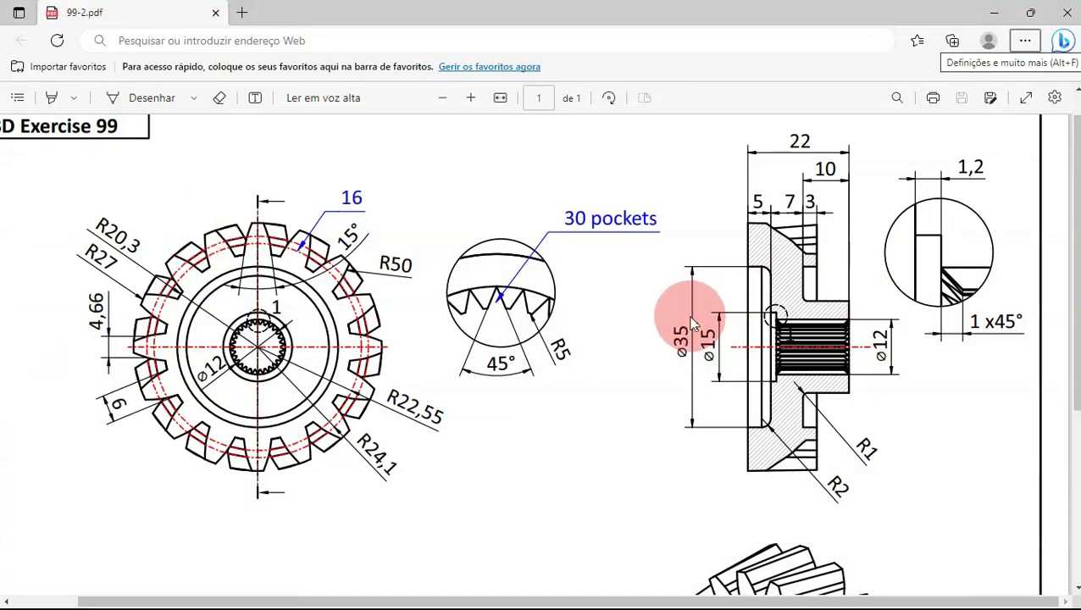
key(alt+Tab)
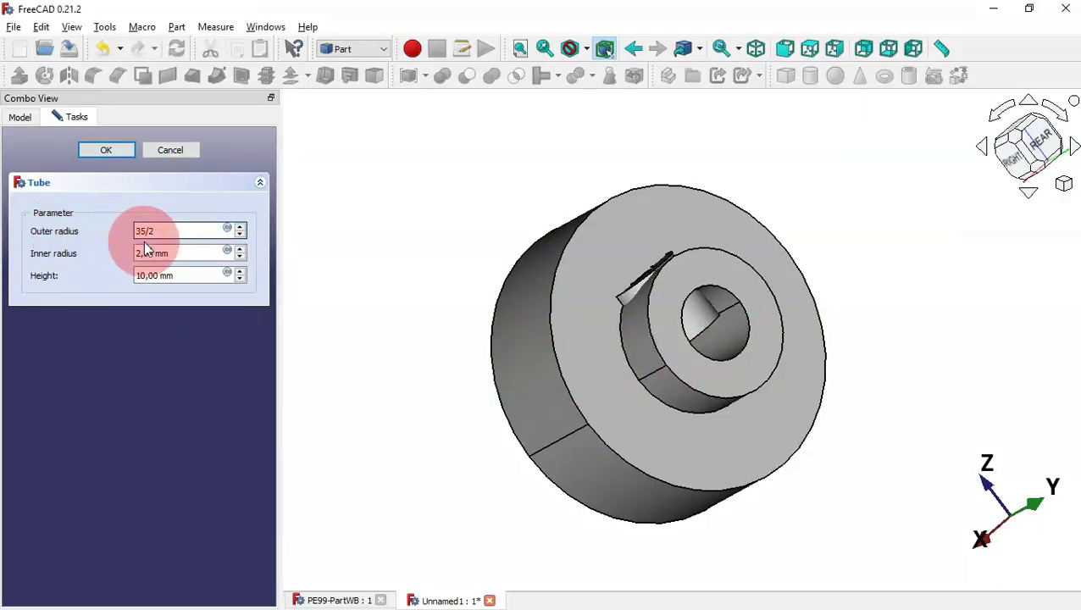
Check the hub diameter in the lower view of 99-2.pdf and set the tube's inner radius to 10 mm in FreeCAD
click(194, 252)
key(alt+Tab)
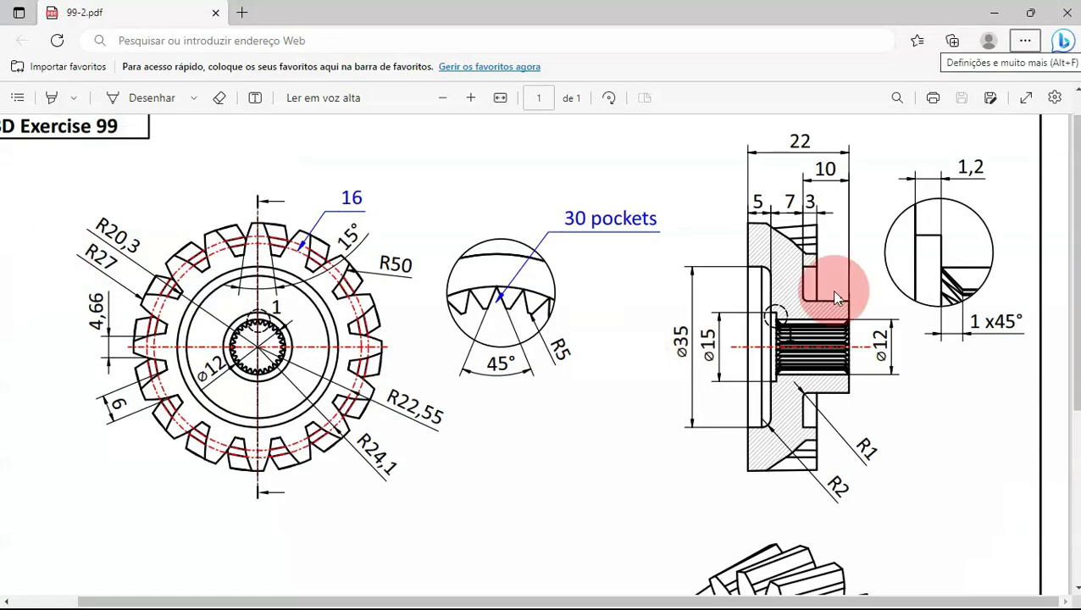
drag(1061, 254, 1061, 428)
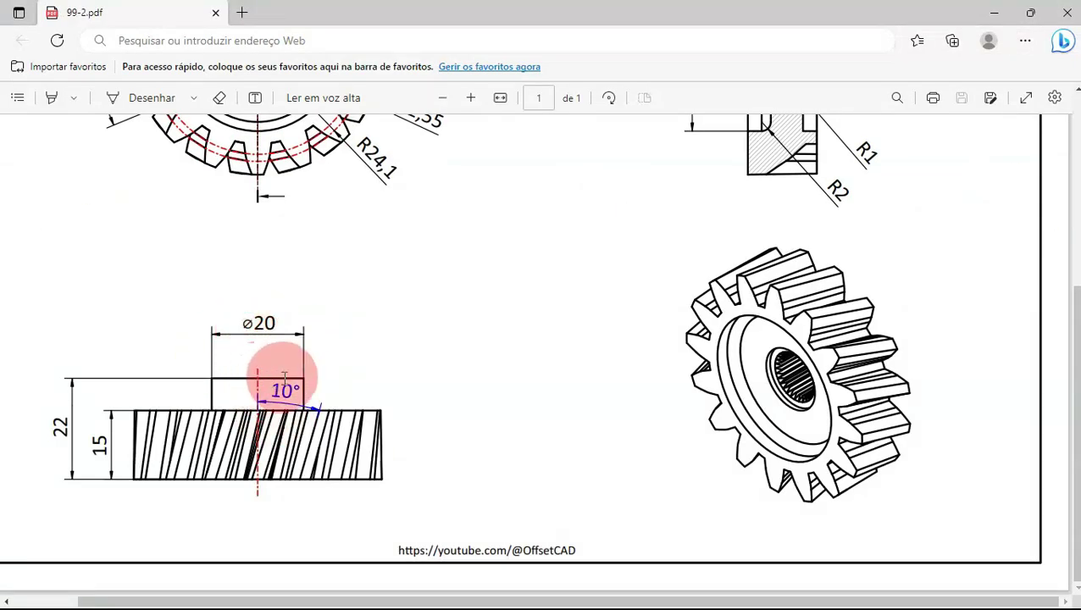
key(alt+Tab)
click(197, 252)
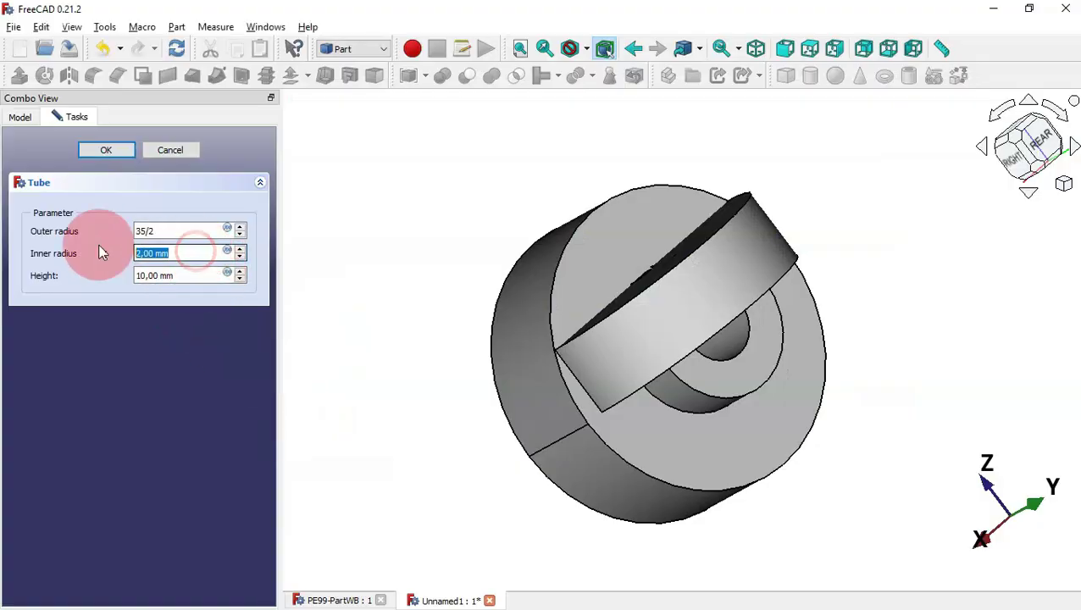
text(10)
Check the hub-side recess depth in 99-2.pdf, set the tube's height to 3 mm in FreeCAD and create the tube
click(188, 276)
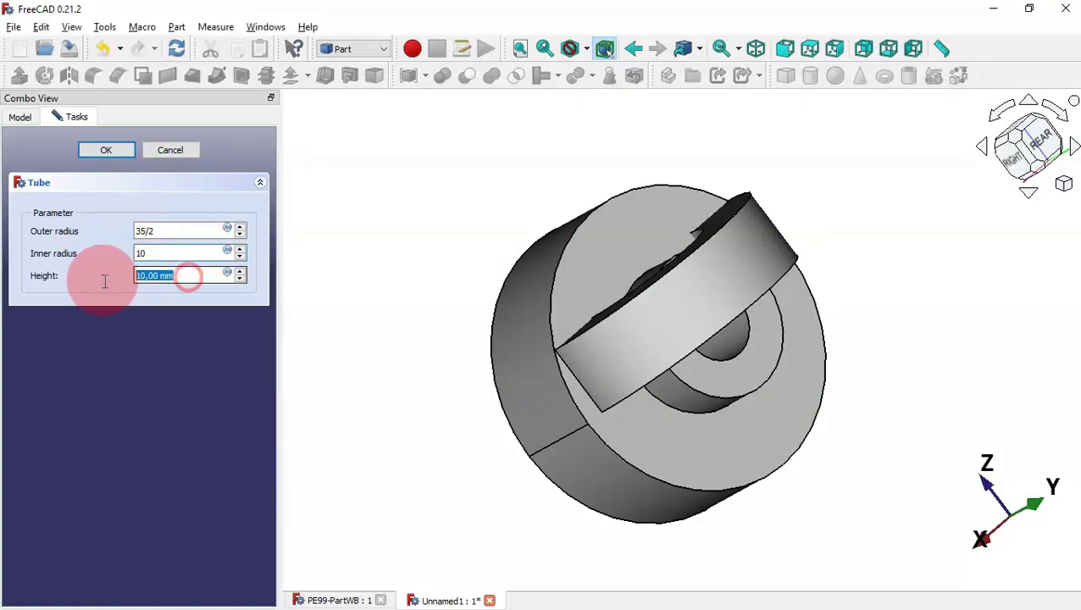
key(alt+Tab)
ctrl+scroll(1073, 210, up, 3)
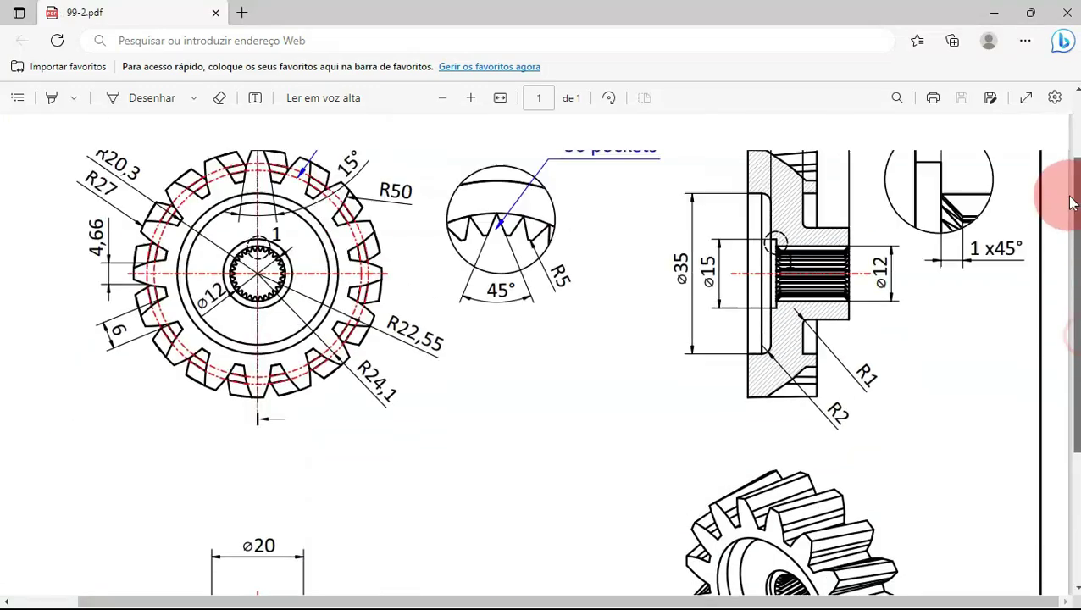
key(alt+Tab)
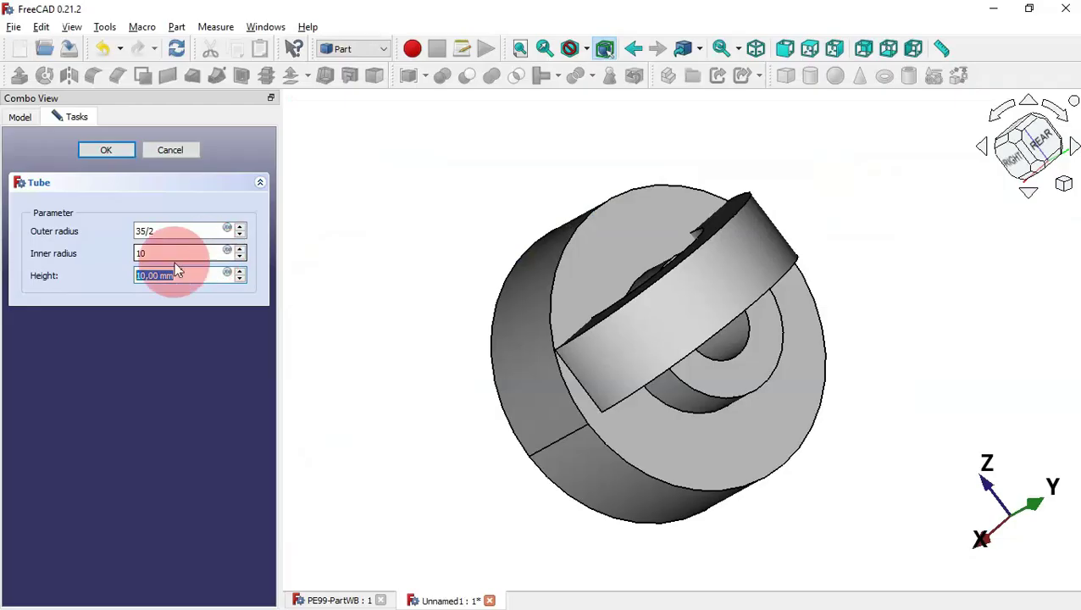
key(Return)
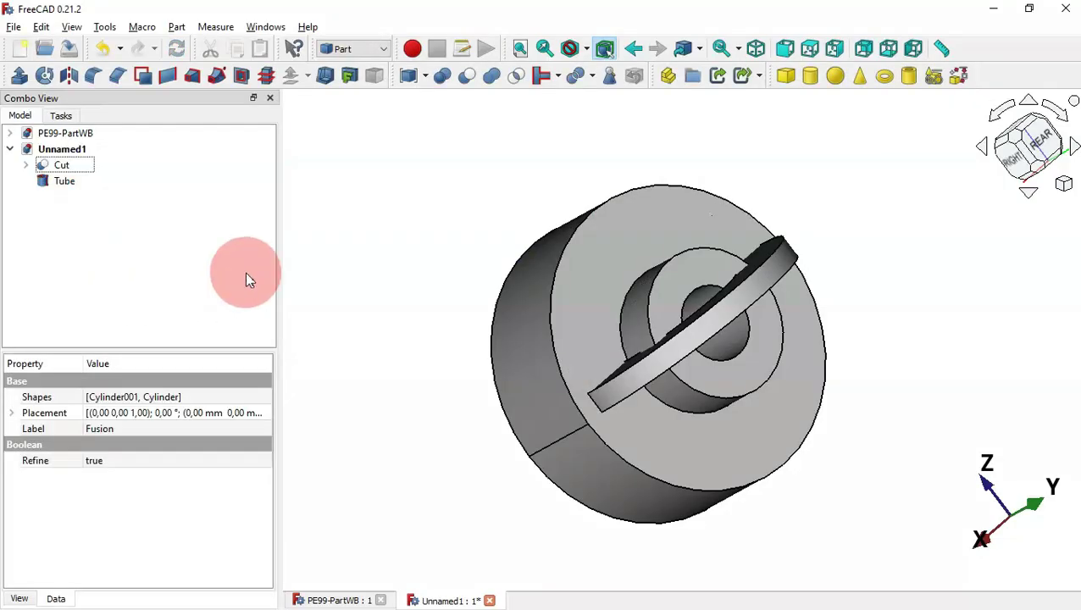
Attach the tube to the gear body's hub-side face in XY on plane mode with its sides flipped
middle_drag(500, 315, 762, 350)
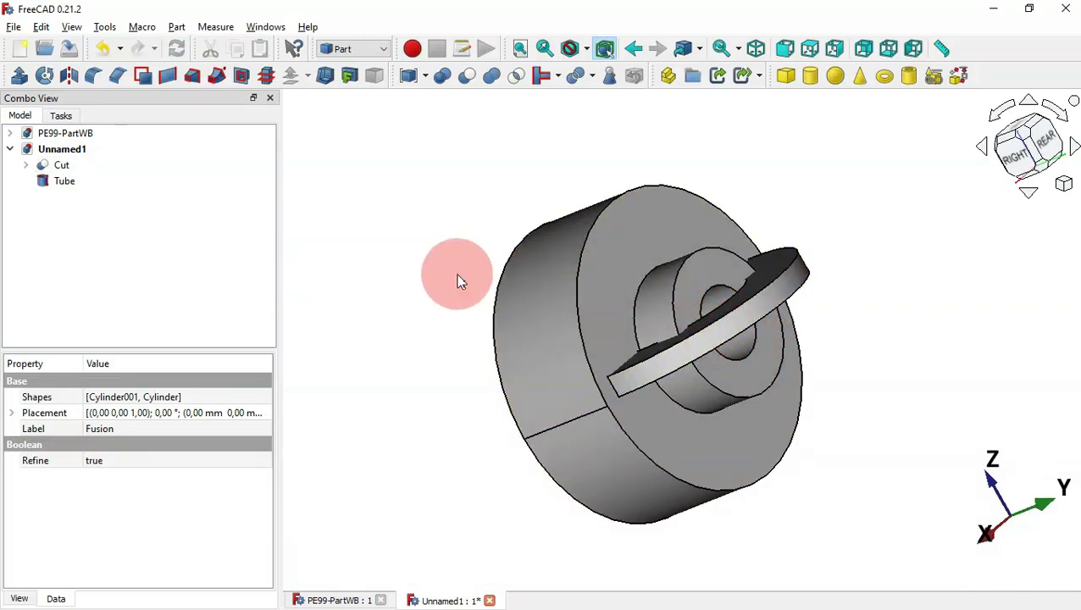
click(72, 183)
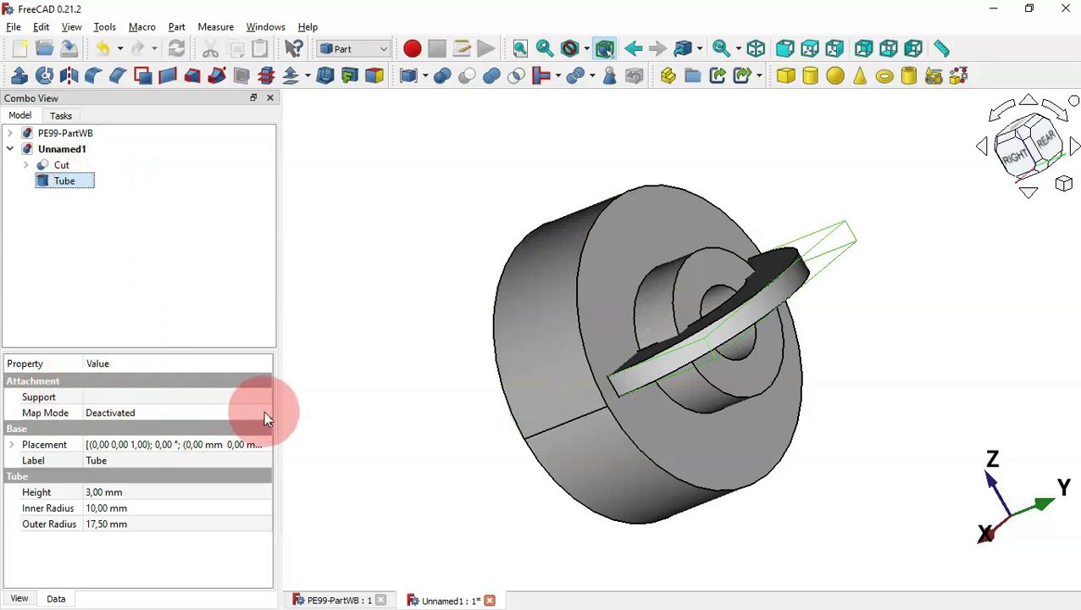
click(264, 414)
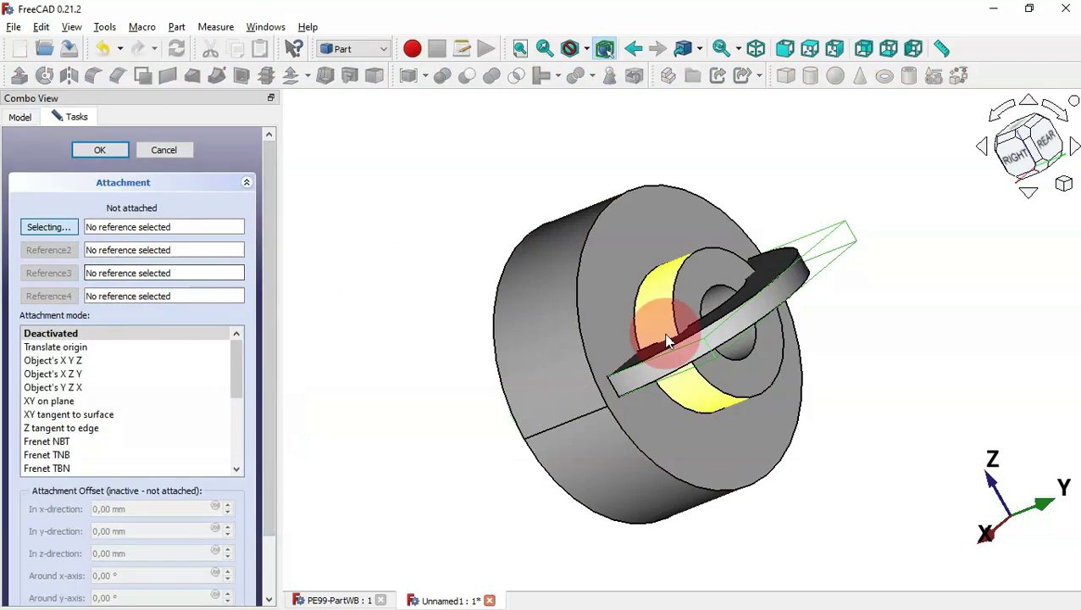
click(625, 310)
drag(907, 404, 842, 342)
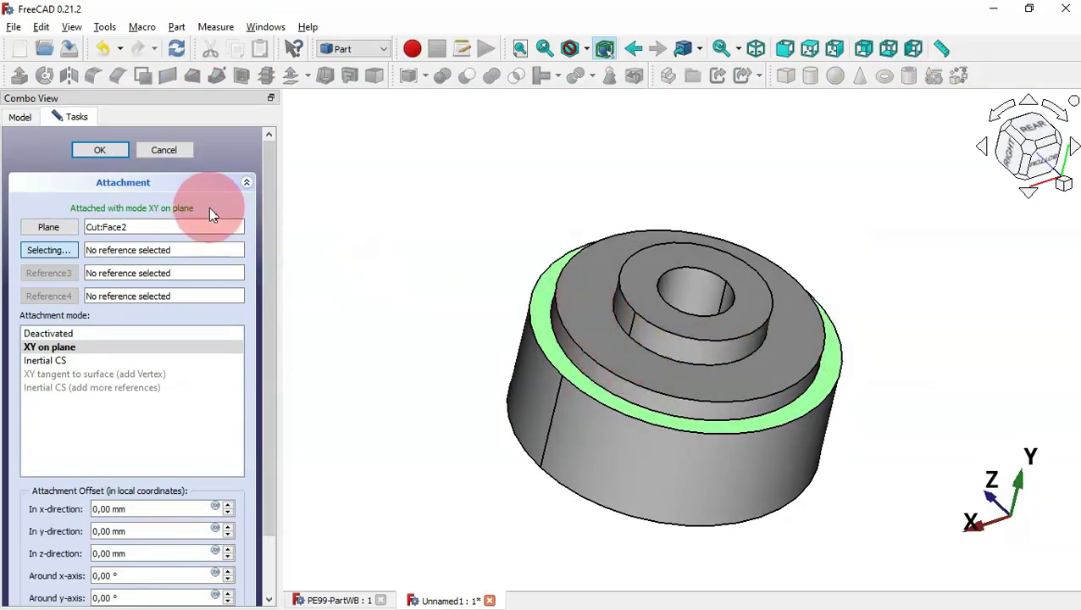
drag(267, 207, 292, 381)
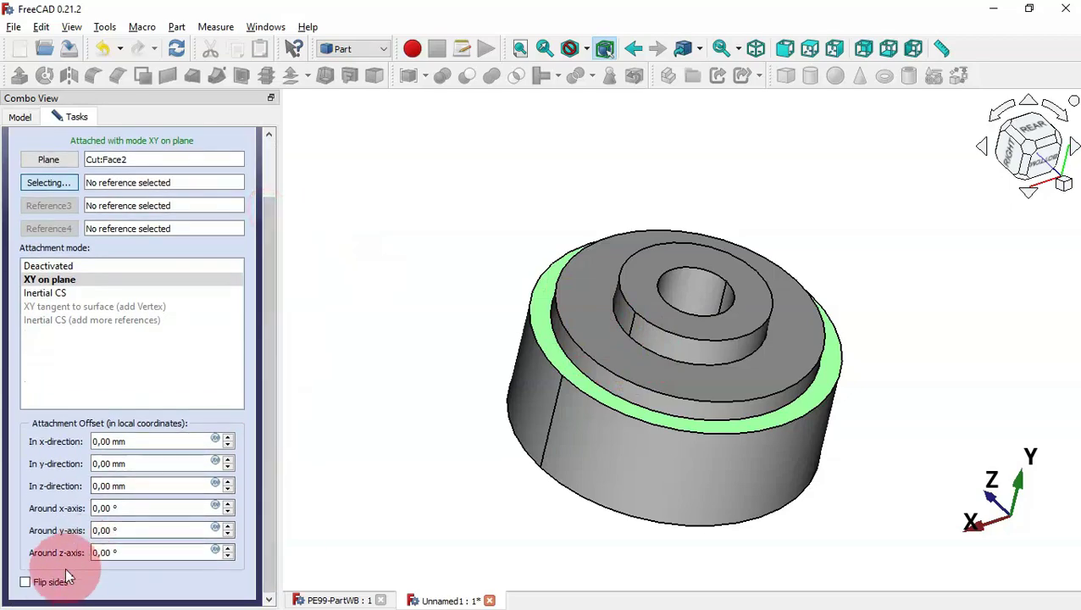
click(25, 582)
key(Return)
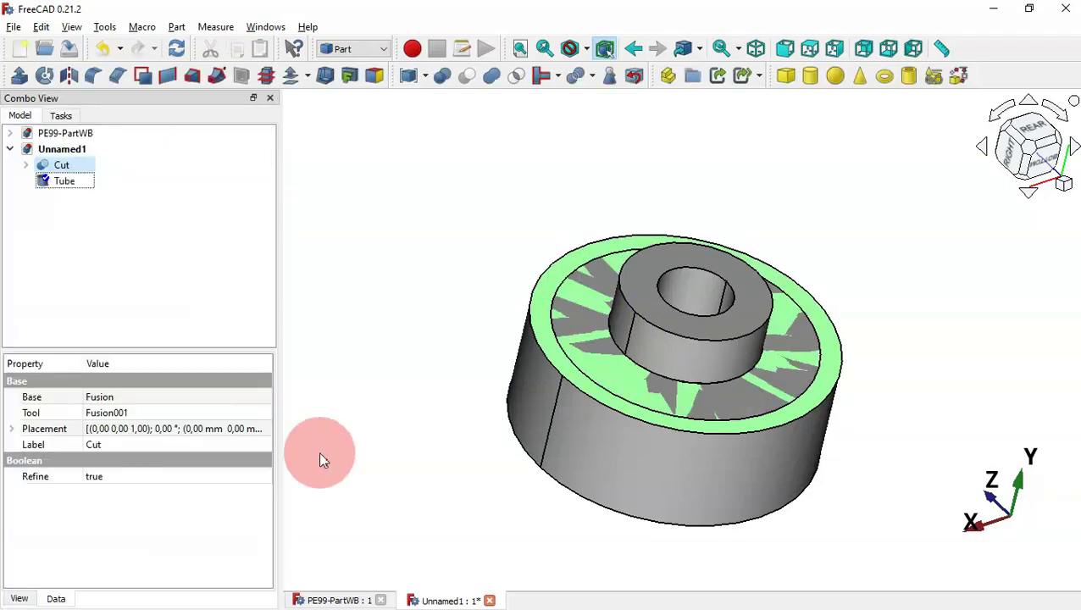
middle_drag(576, 204, 633, 233)
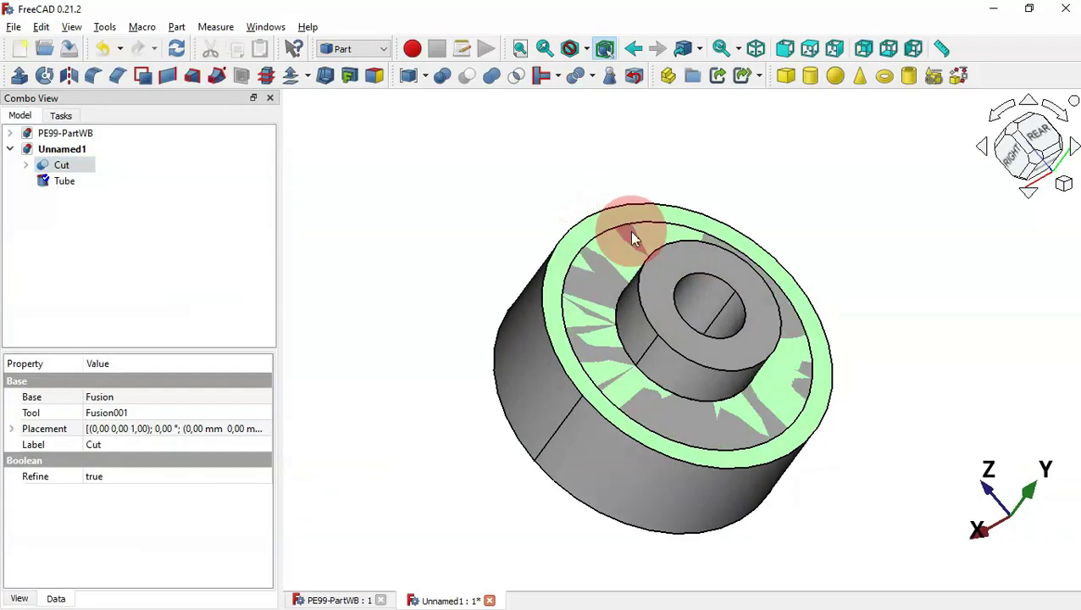
Cut the tube from the gear body to form the ring-shaped recess around the hub
middle_drag(792, 230, 784, 248)
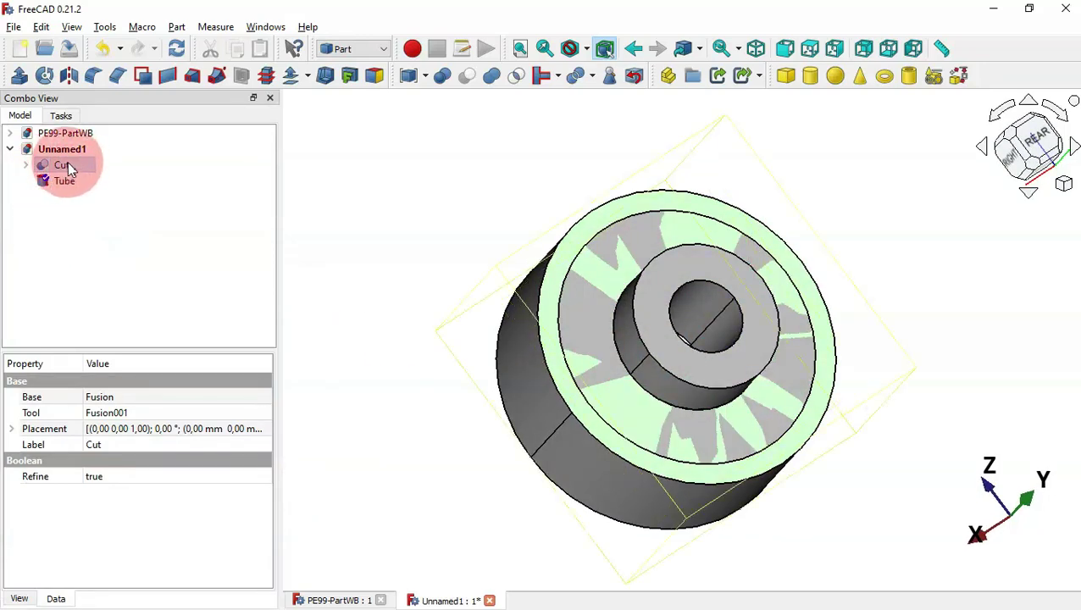
click(107, 211)
click(65, 153)
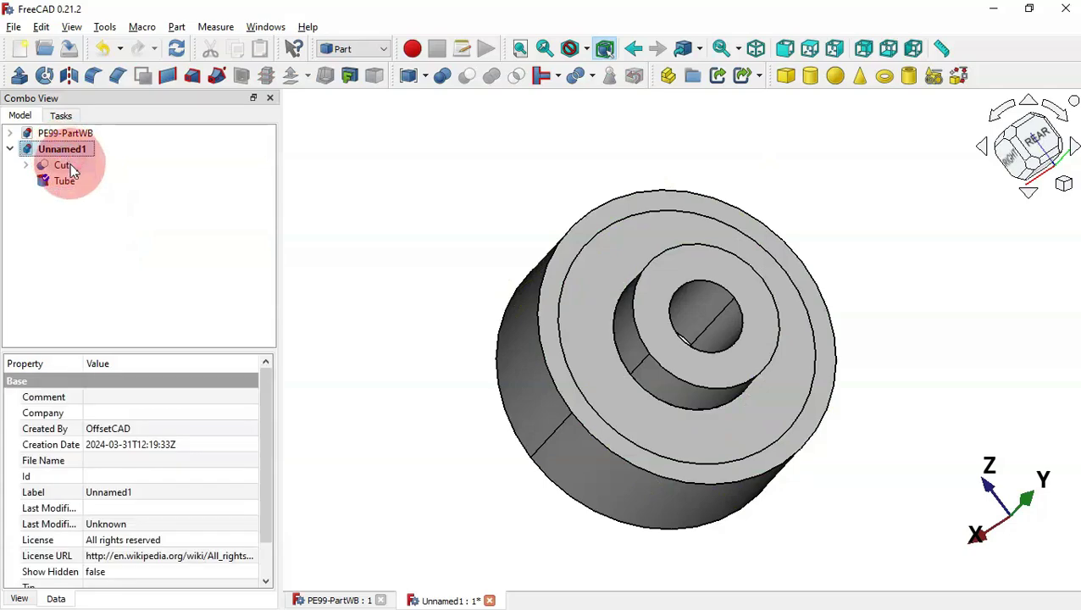
click(70, 163)
ctrl+click(71, 183)
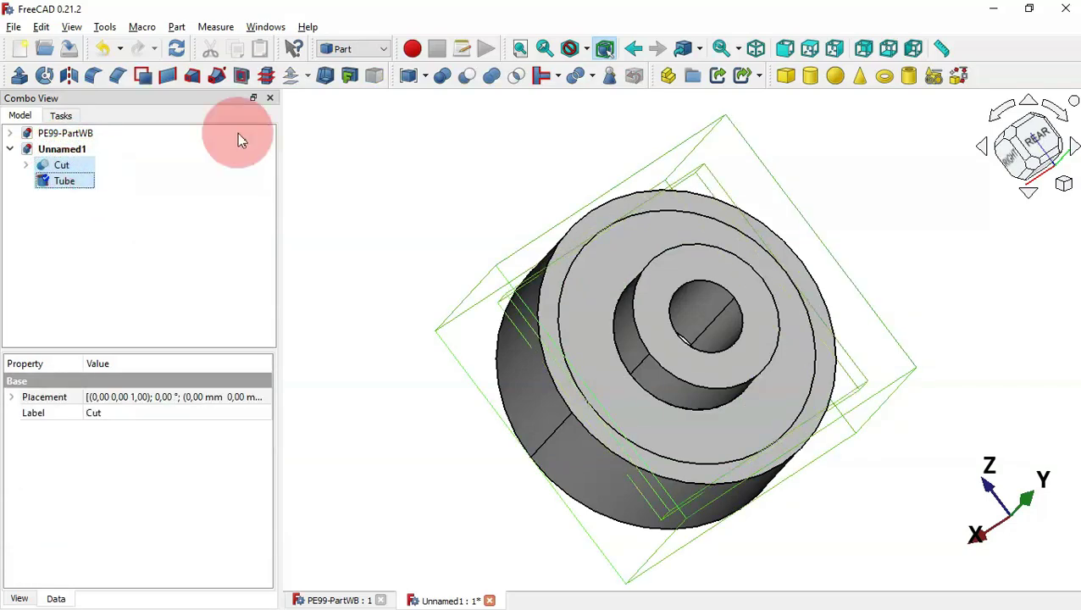
click(464, 78)
drag(774, 147, 687, 460)
Check the recess fillet in 99-2.pdf and fillet the outer floor edge of the 35 mm recess with a 2 mm radius in FreeCAD
key(alt+Tab)
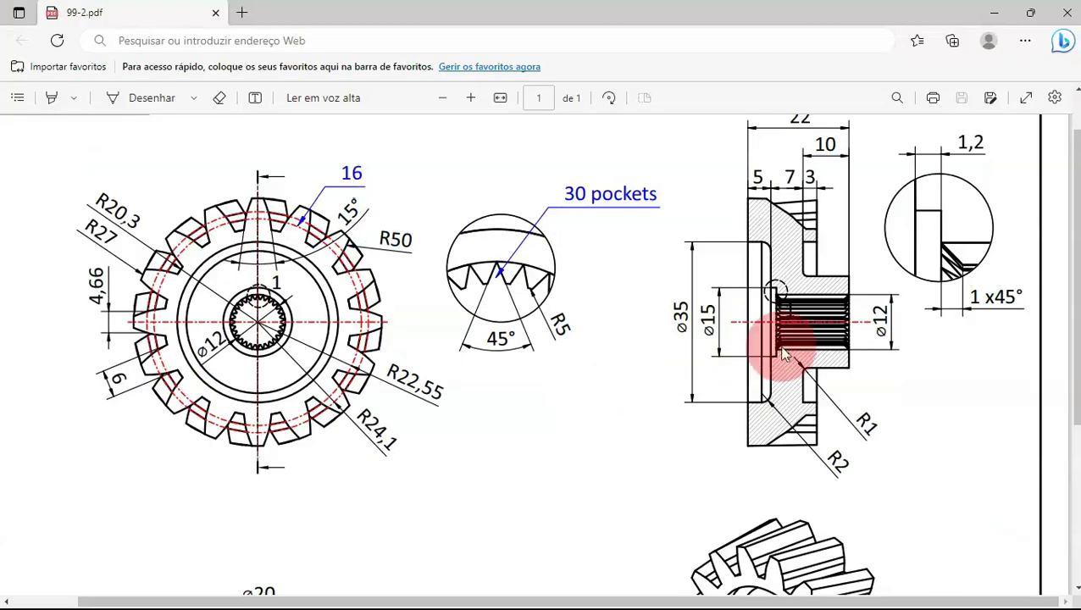
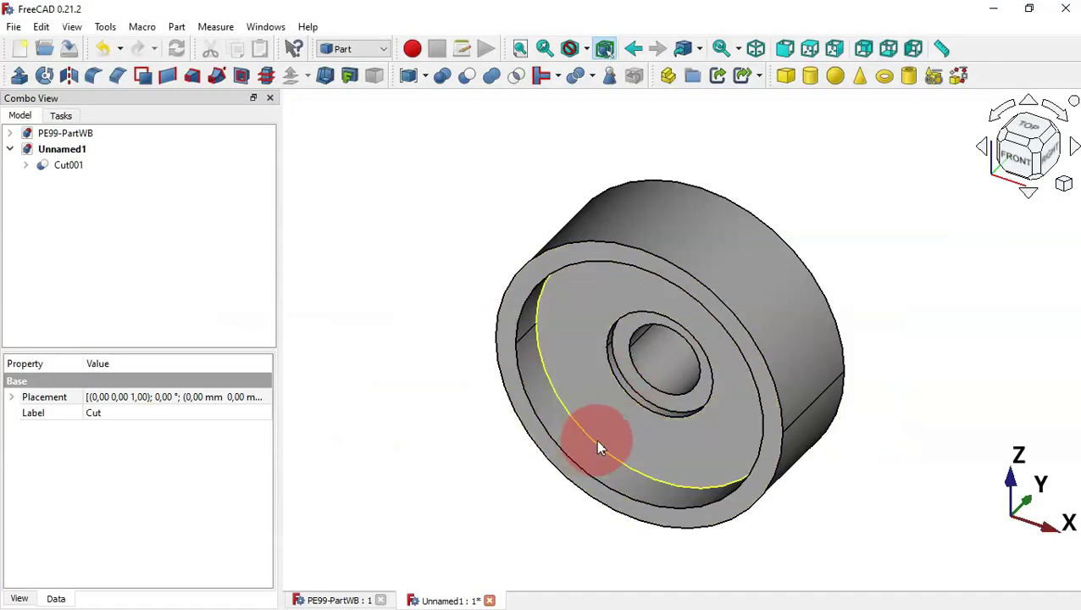
click(595, 440)
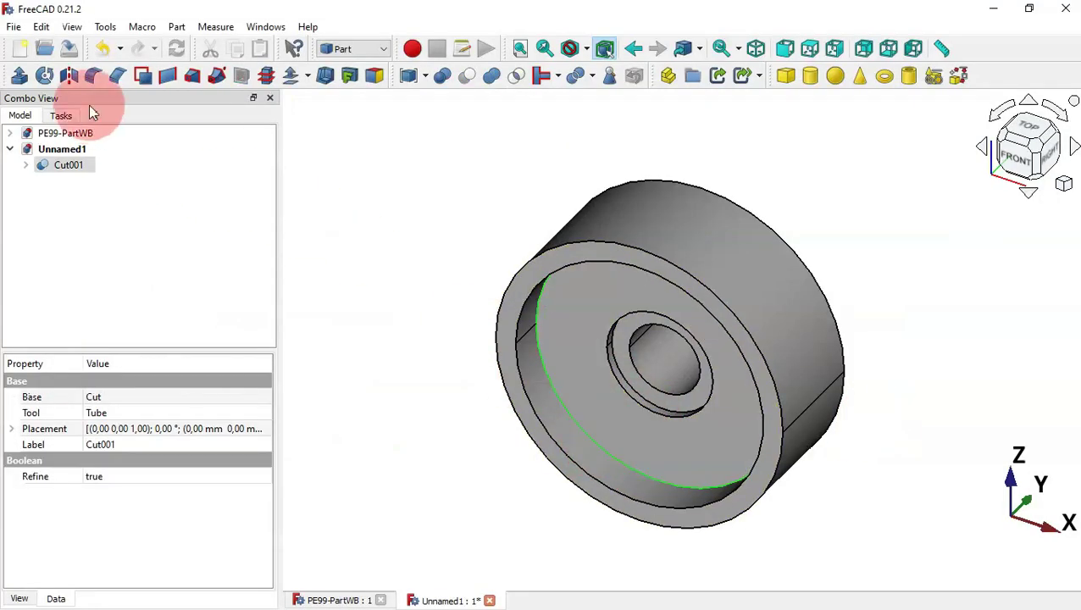
click(96, 75)
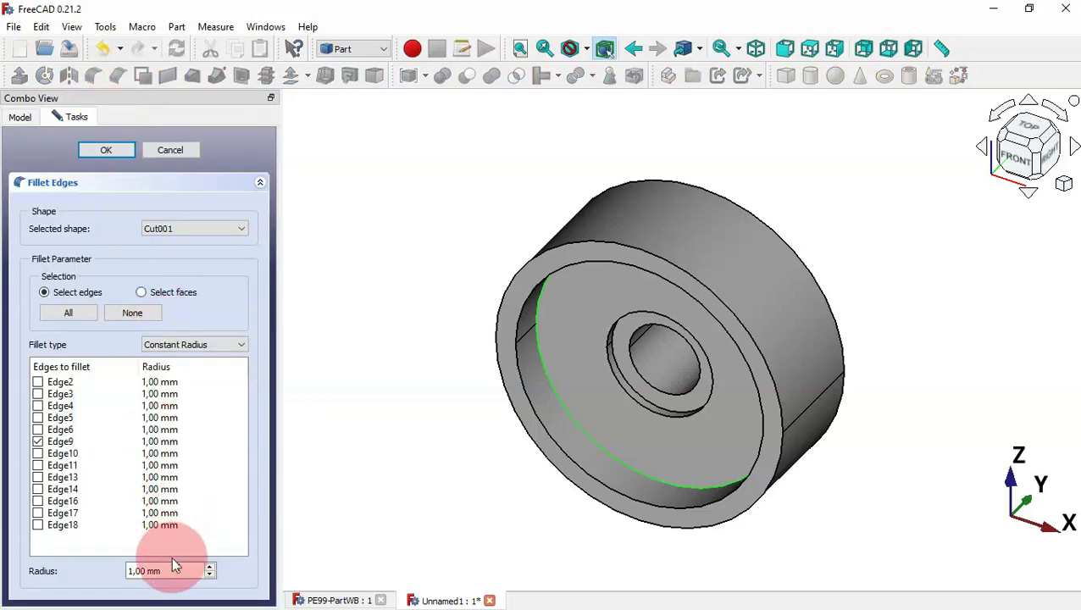
drag(172, 573, 87, 573)
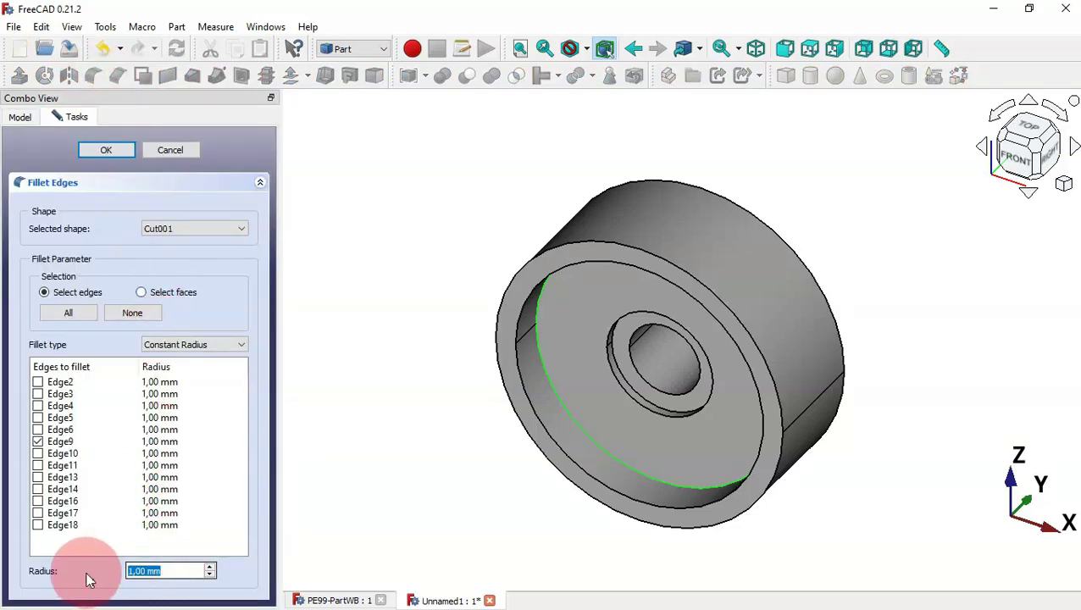
key(alt+Tab)
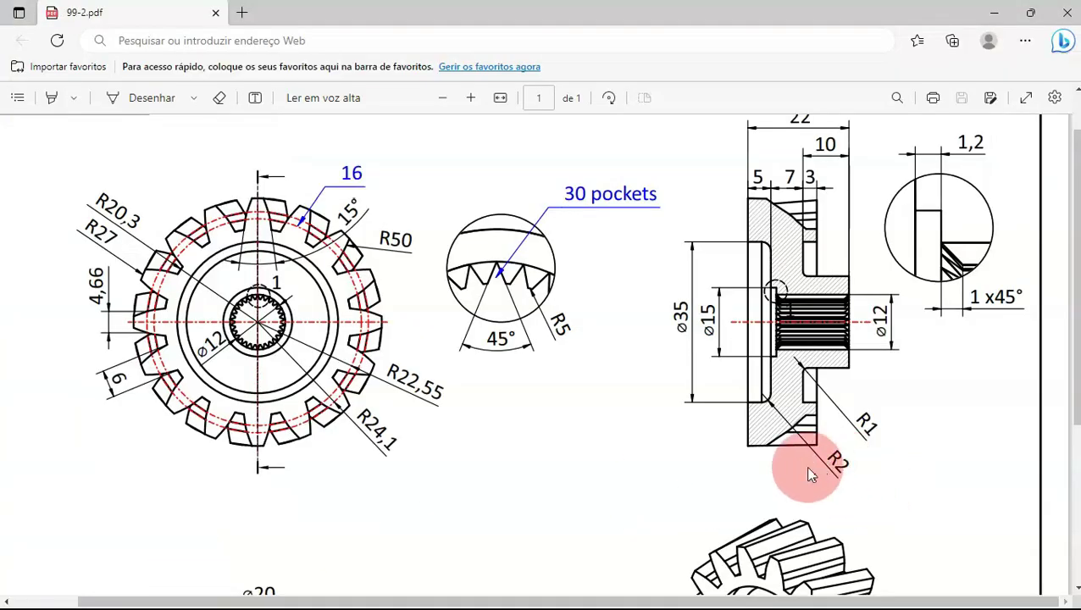
key(alt+Tab)
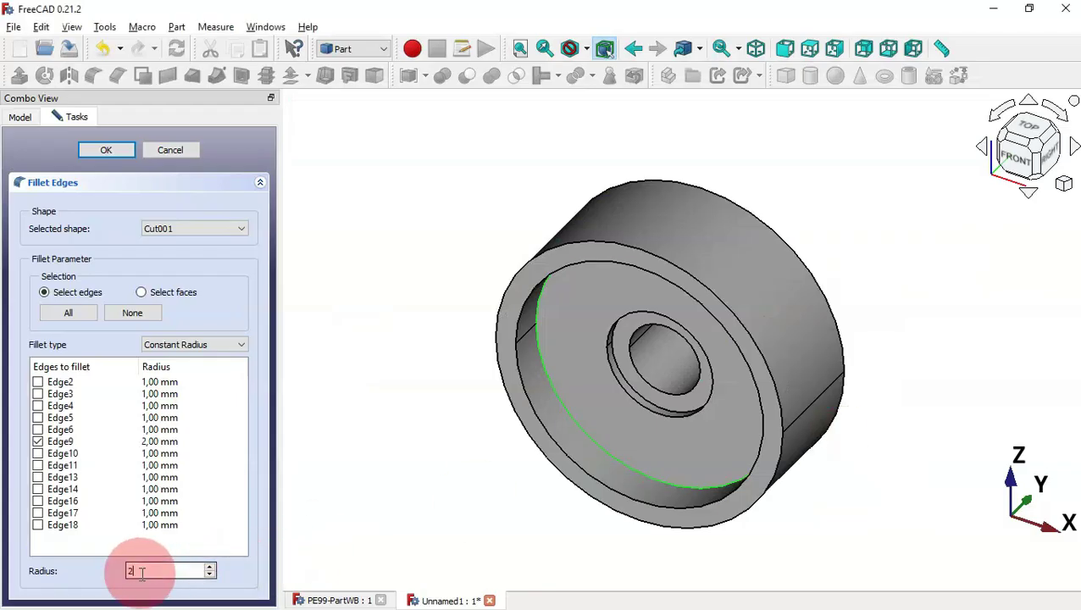
key(Return)
Check the hub fillet in 99-2.pdf and fillet the edge where the hub meets the recess floor with a 1 mm radius in FreeCAD
drag(876, 424, 758, 422)
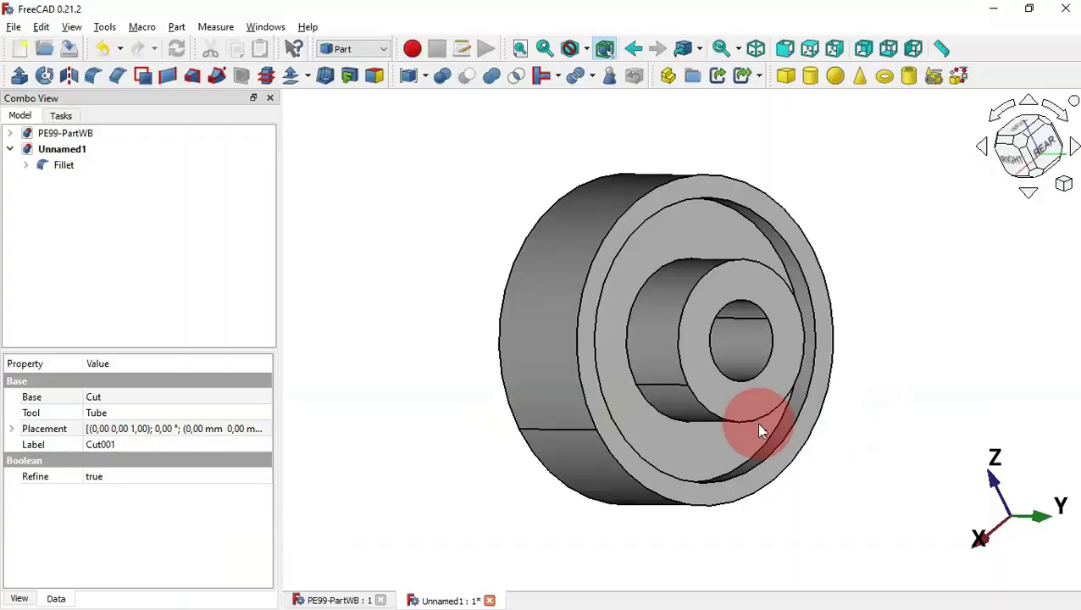
key(alt+Tab)
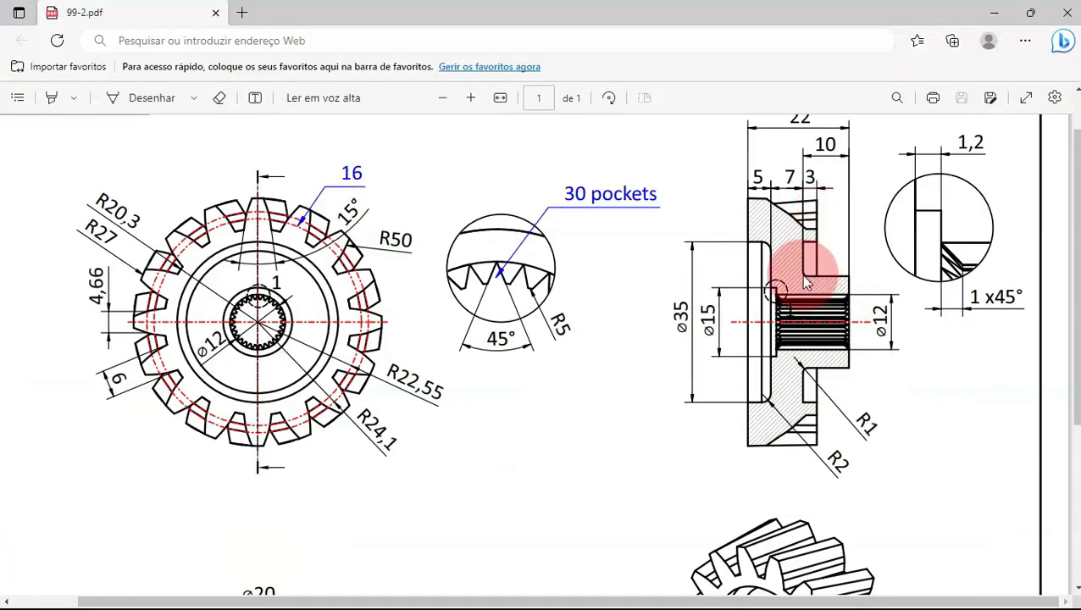
key(alt+Tab)
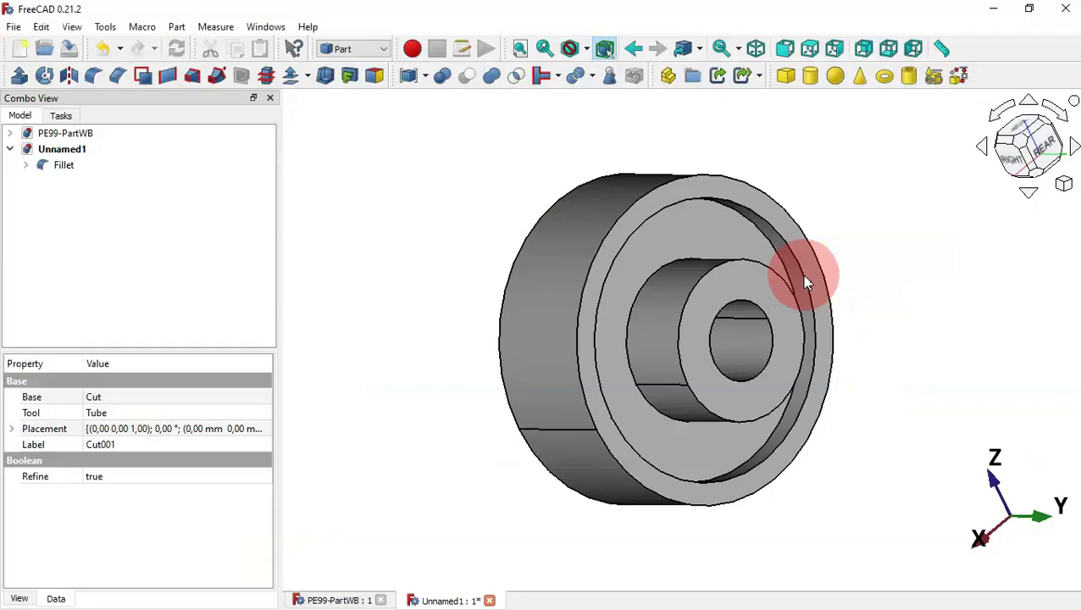
click(664, 263)
click(93, 75)
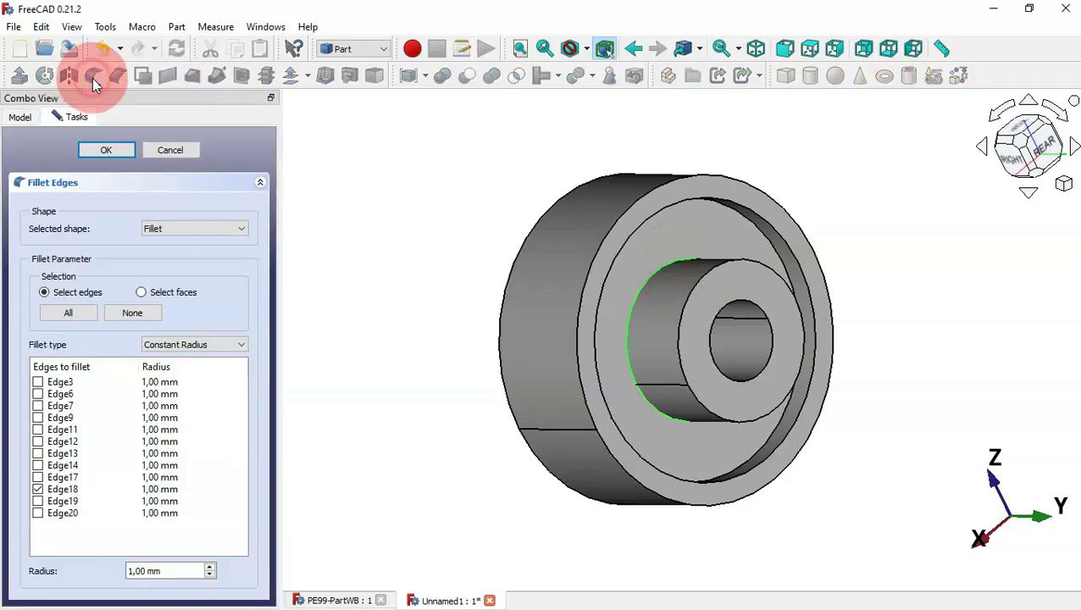
triple_click(180, 570)
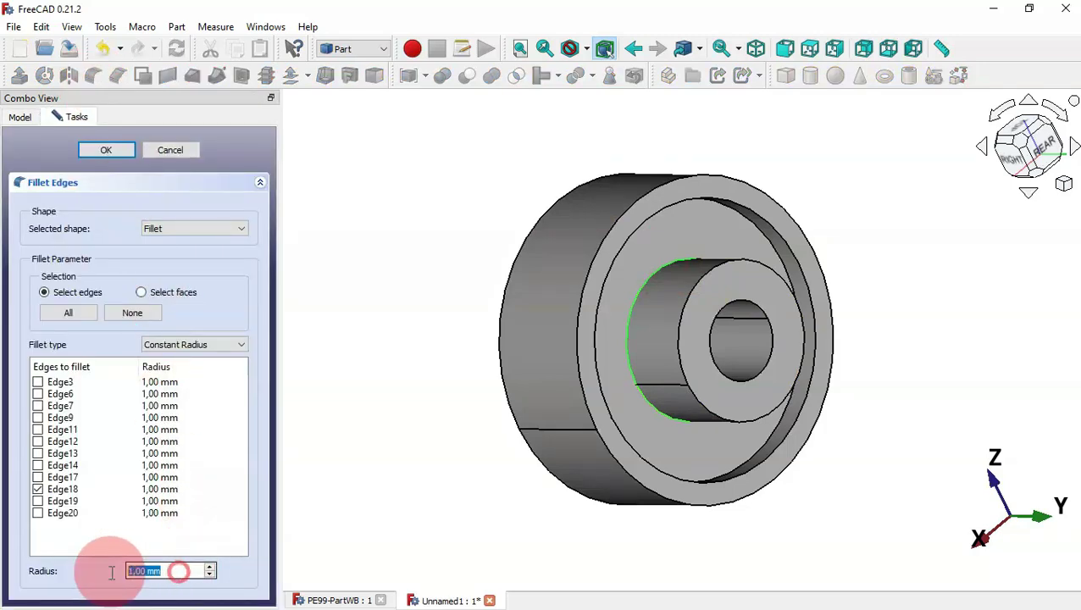
key(alt+Tab)
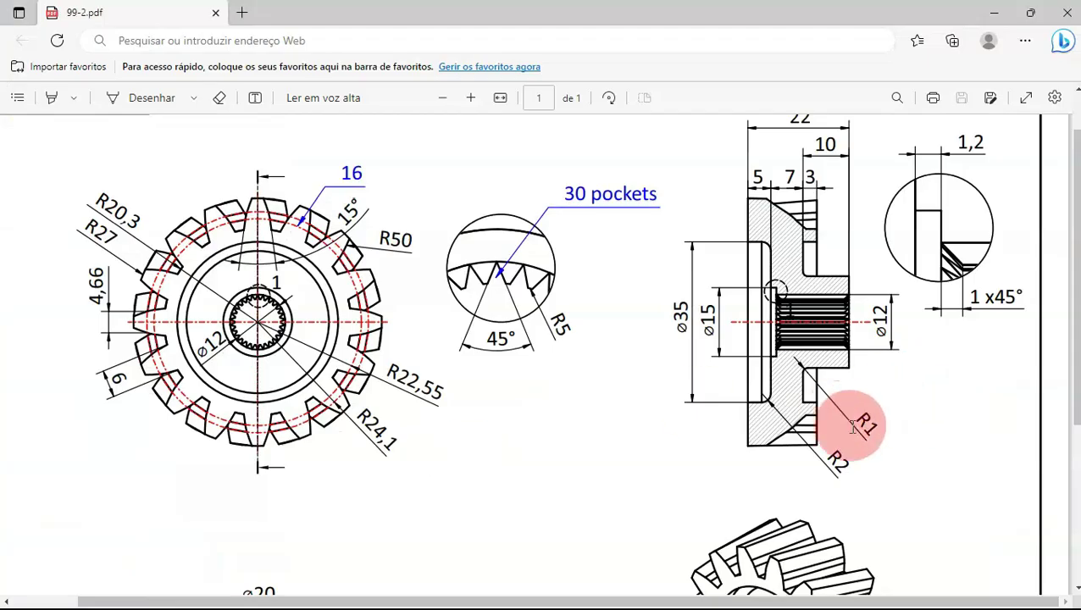
key(alt+Tab)
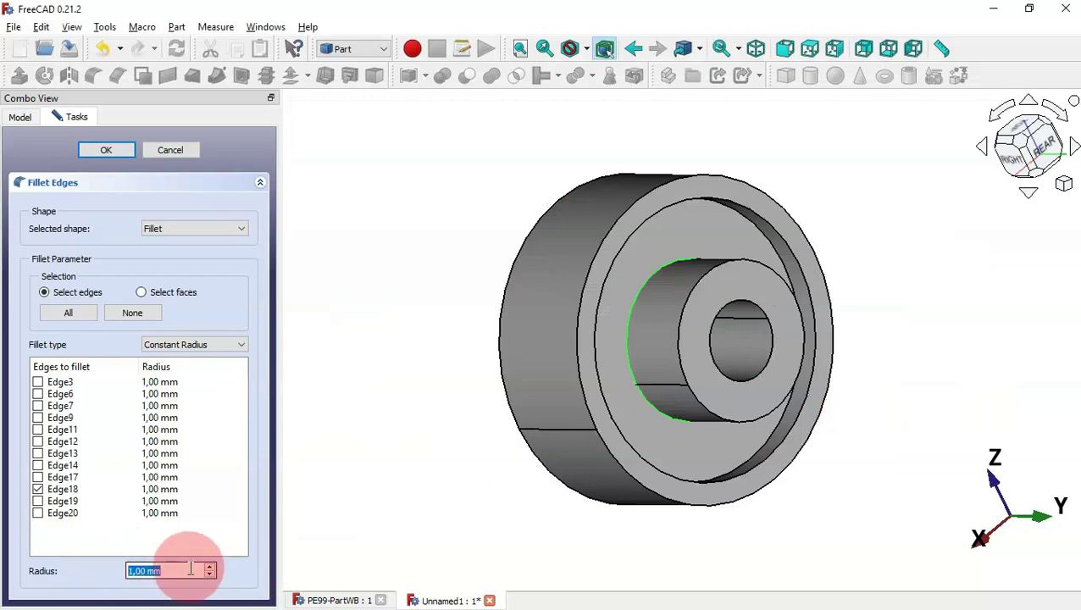
click(111, 149)
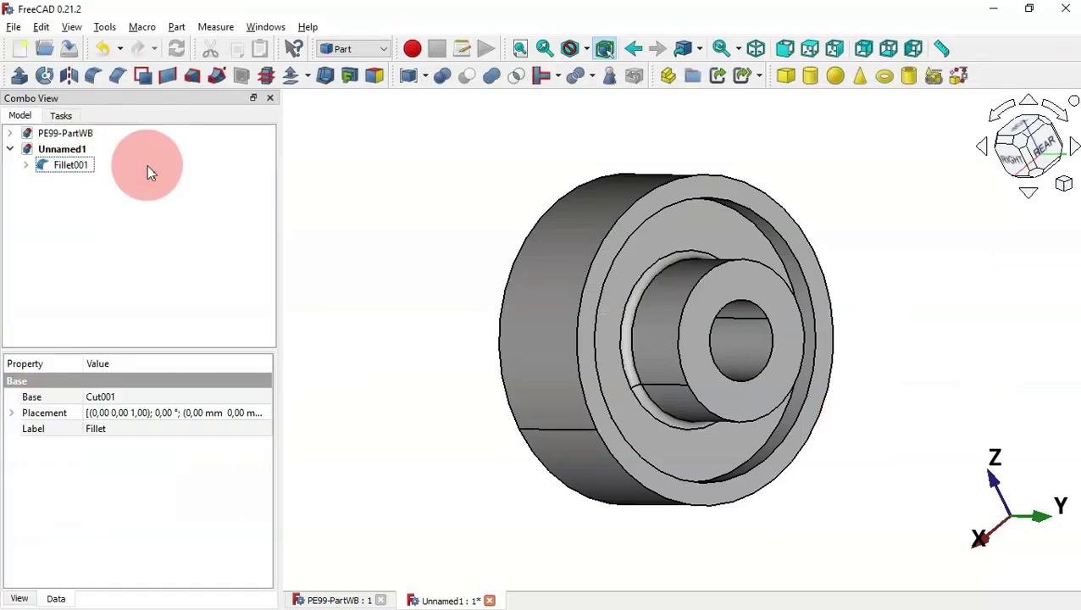
Check the bore chamfer in 99-2.pdf and try to chamfer the bore in FreeCAD by selecting its cylindrical face
drag(500, 342, 734, 344)
key(alt+Tab)
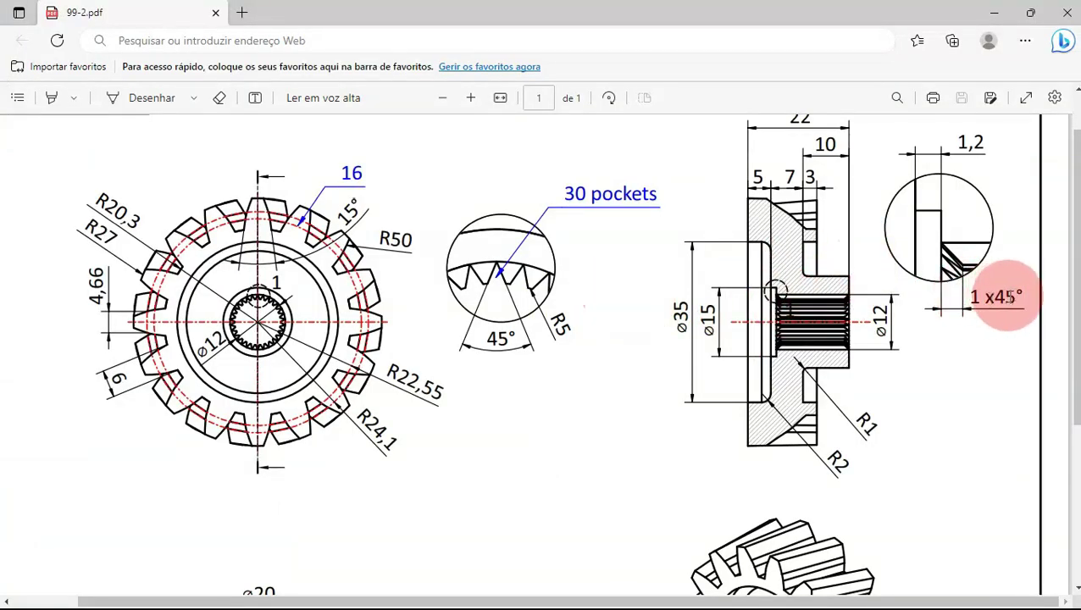
key(alt+Tab)
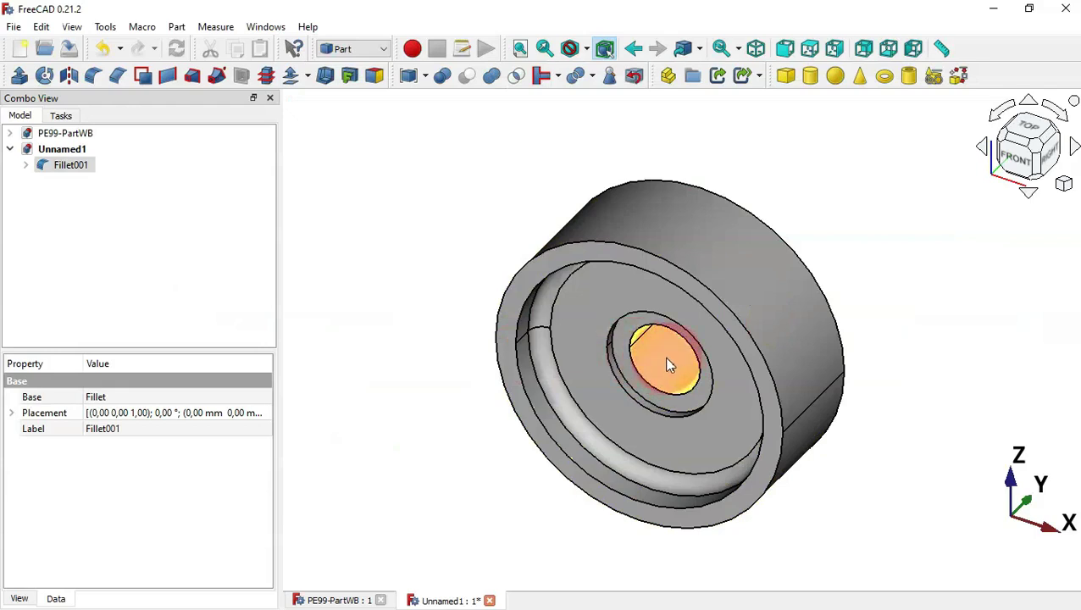
click(669, 364)
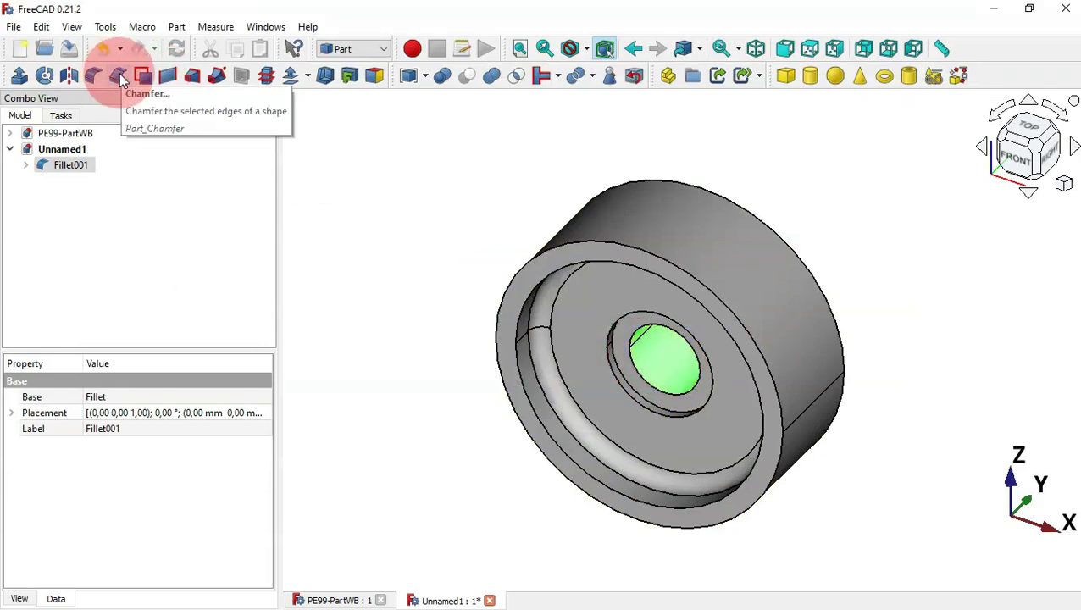
click(119, 75)
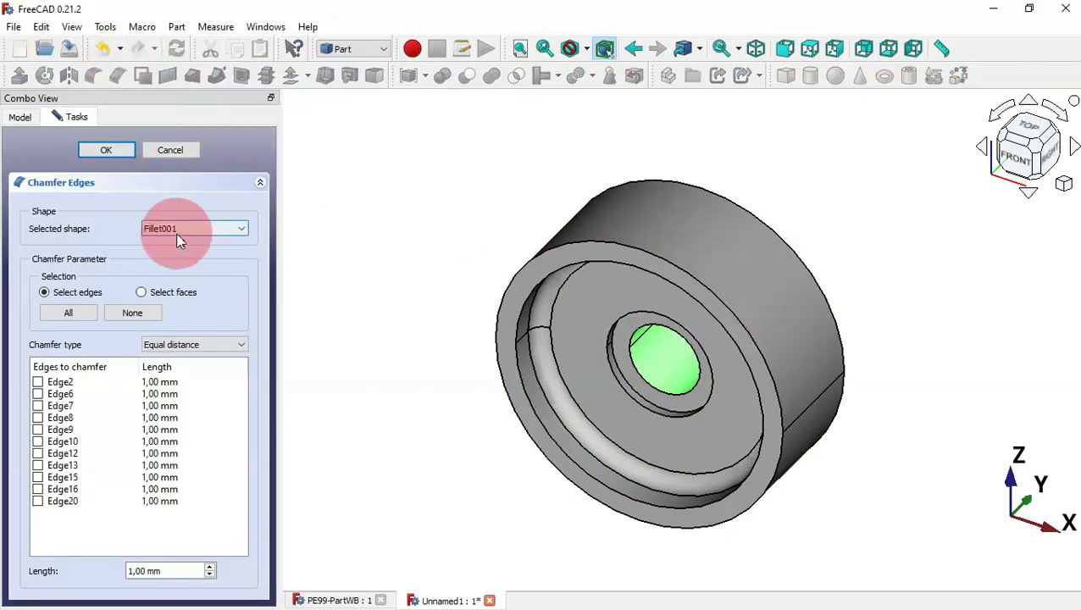
click(106, 151)
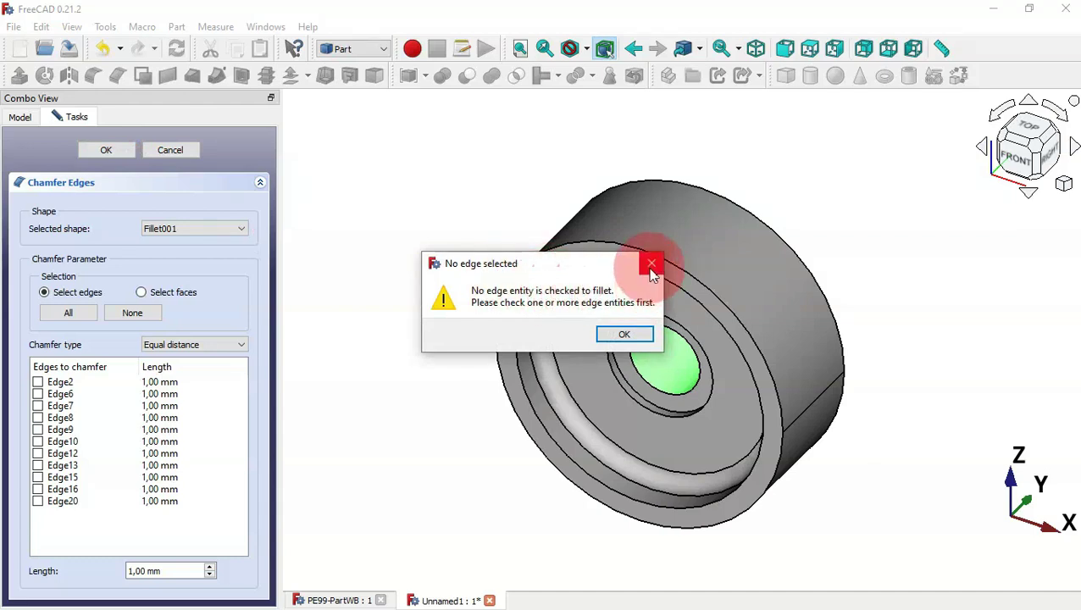
click(624, 335)
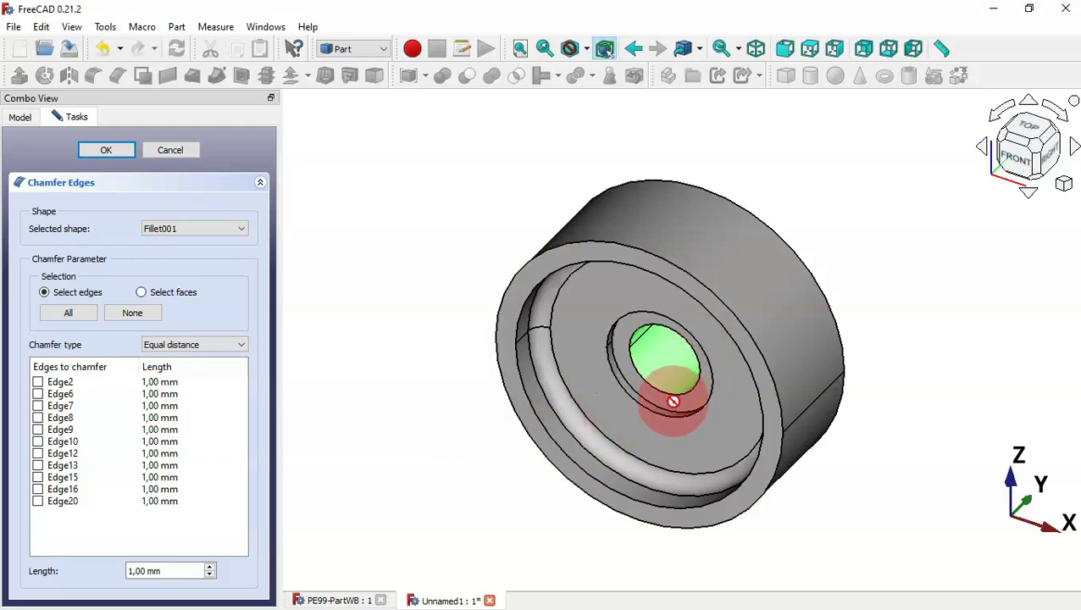
Chamfer the circular edges at both ends of the bore by 1 mm with the Equal distance type
click(651, 386)
middle_drag(851, 369, 810, 347)
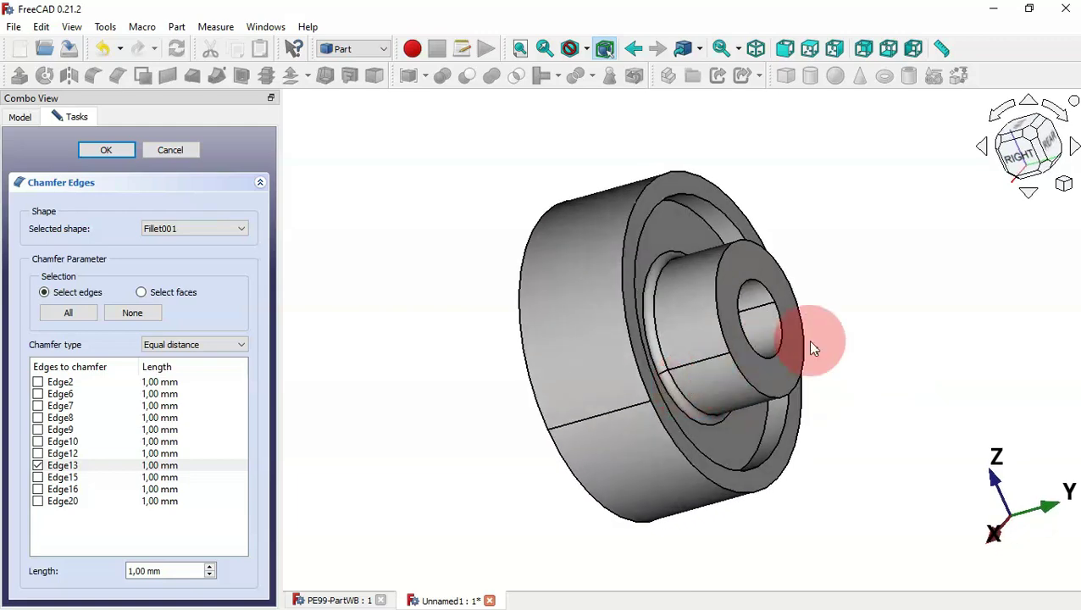
click(770, 357)
middle_drag(426, 419, 559, 413)
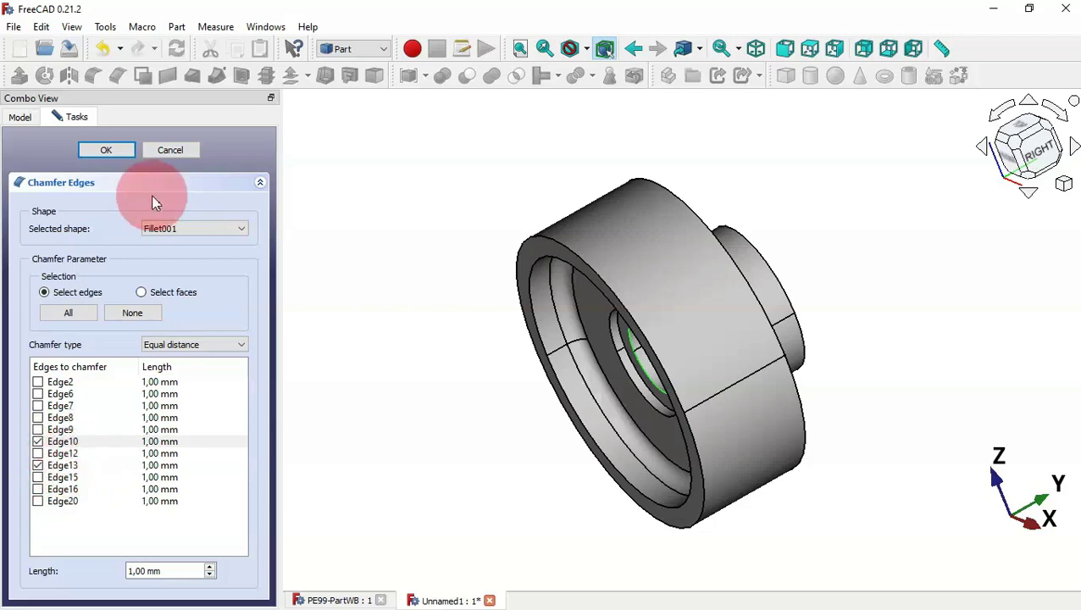
click(107, 152)
middle_drag(569, 429, 615, 385)
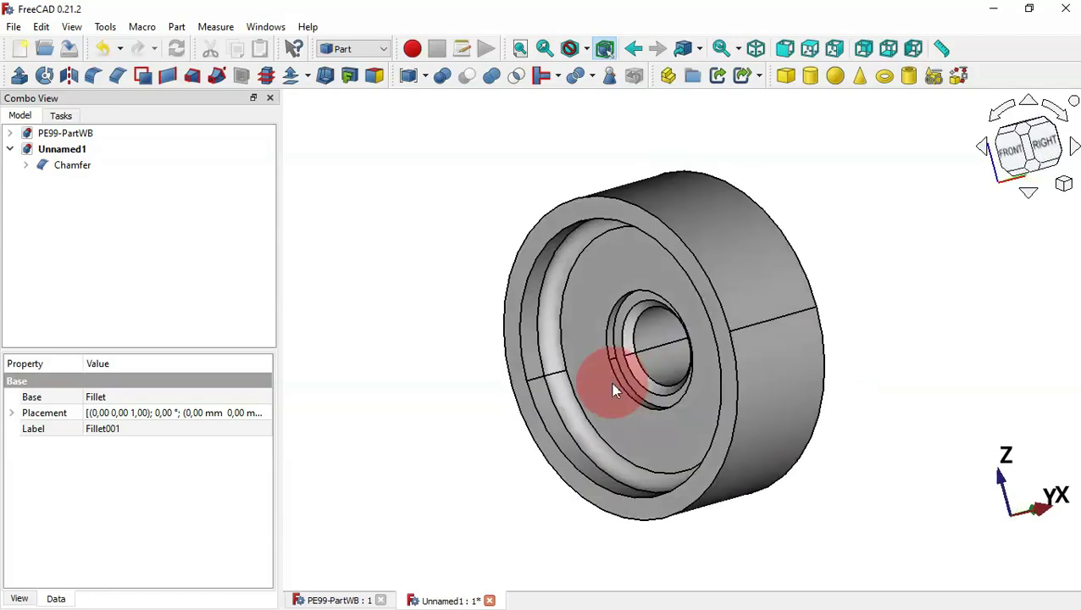
middle_drag(885, 354, 735, 210)
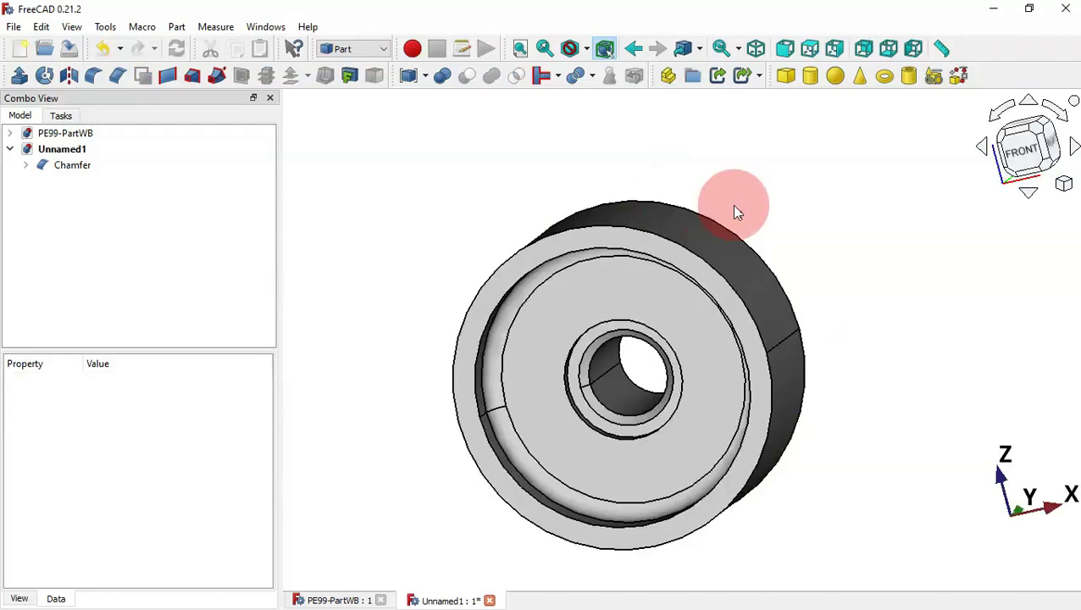
Switch to the Sketcher workbench and create a sketch on the ring face around the chamfered bore, attached with the Plane face method
key(0)
mouse_move(902, 276)
middle_down()
mouse_move(629, 306)
mouse_move(897, 234)
middle_up()
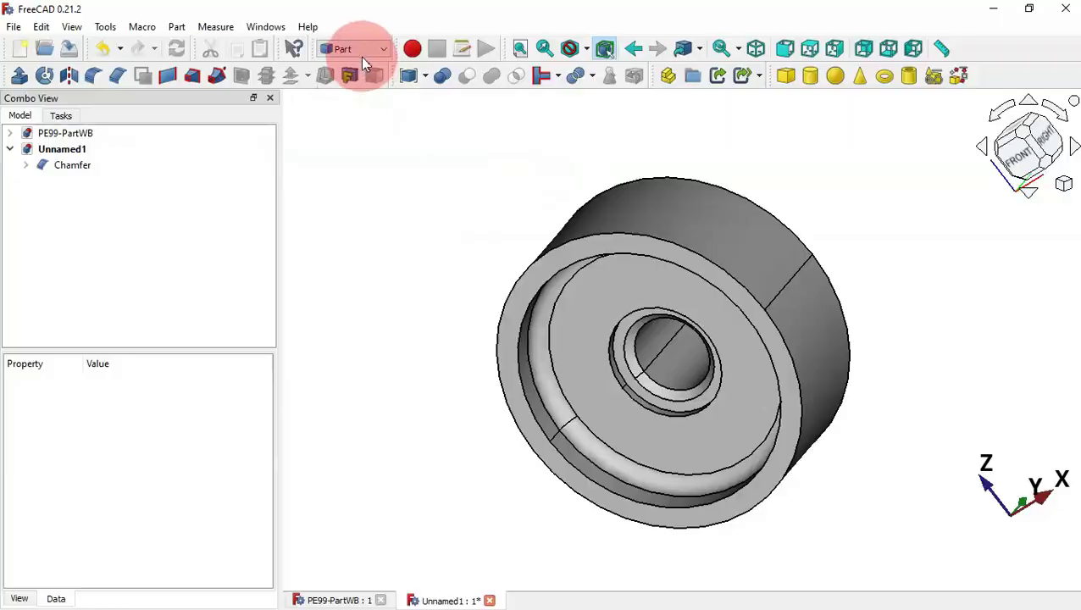
click(360, 51)
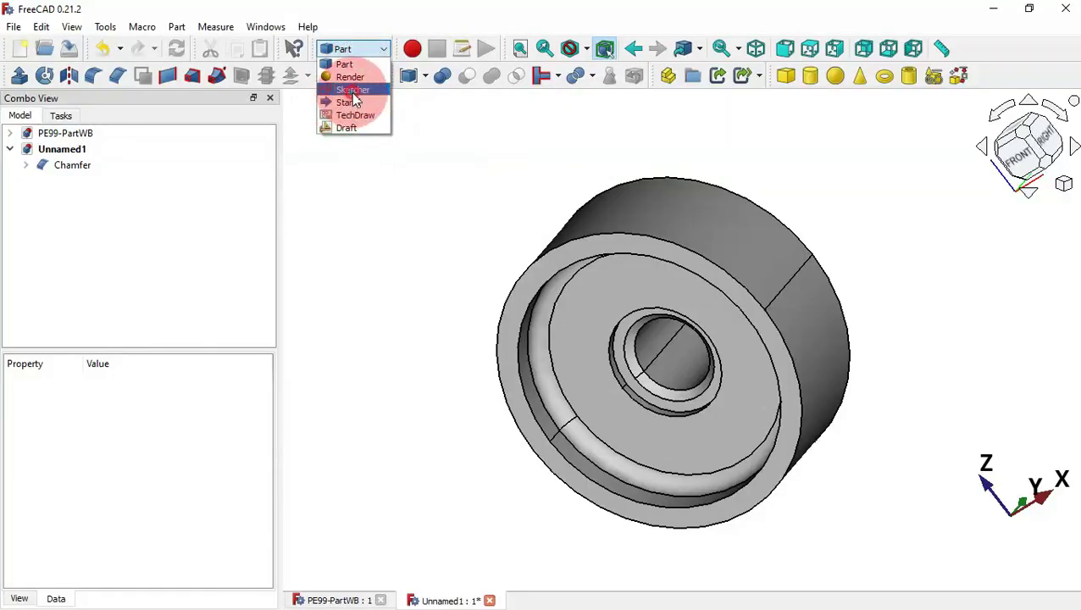
click(352, 91)
scroll(687, 335, up, 3)
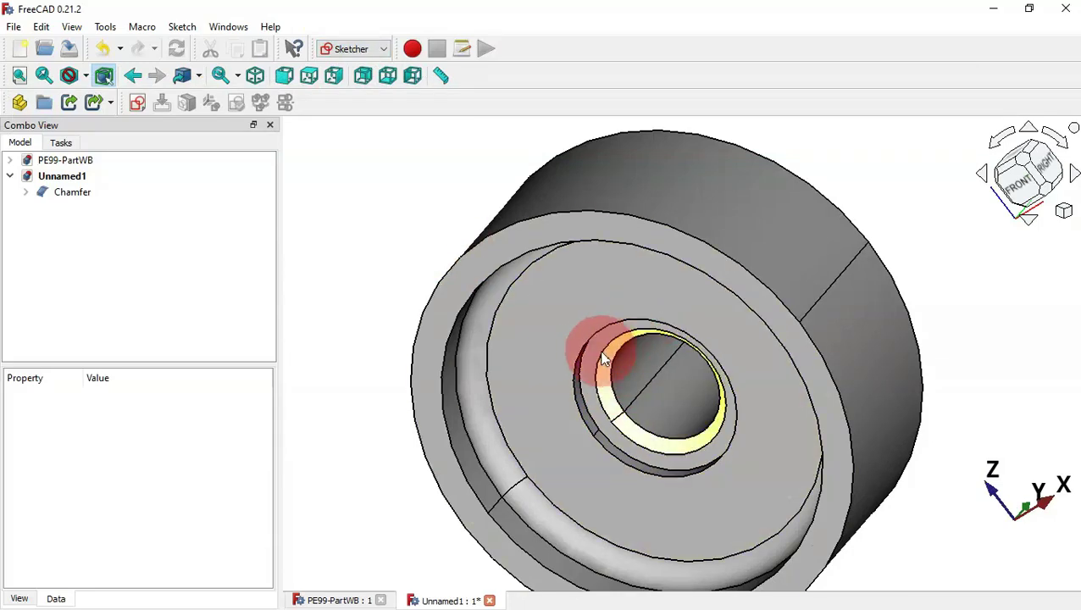
click(592, 347)
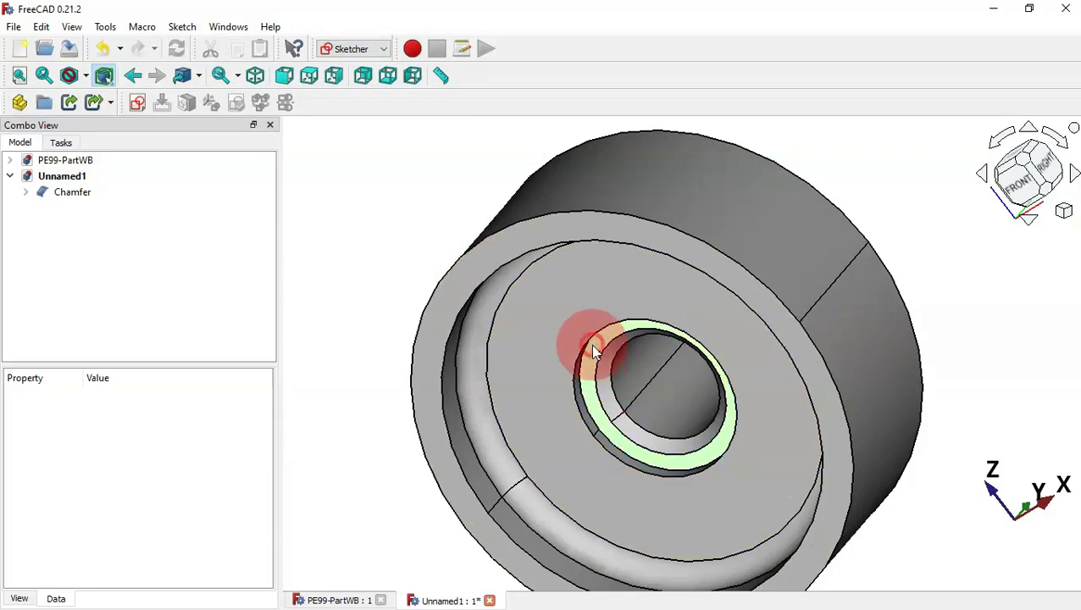
click(138, 103)
click(461, 310)
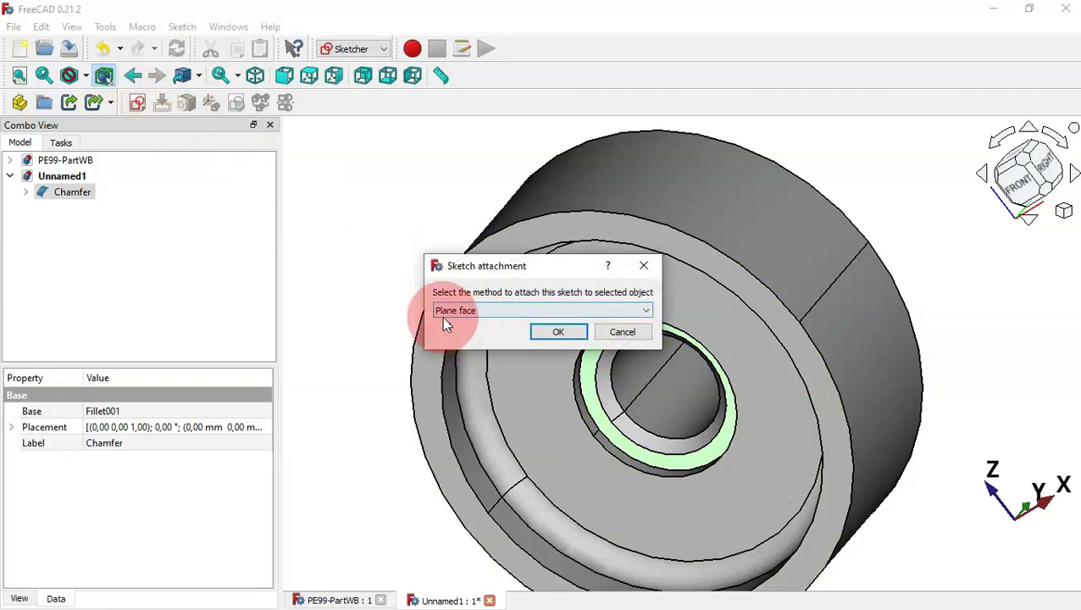
click(564, 333)
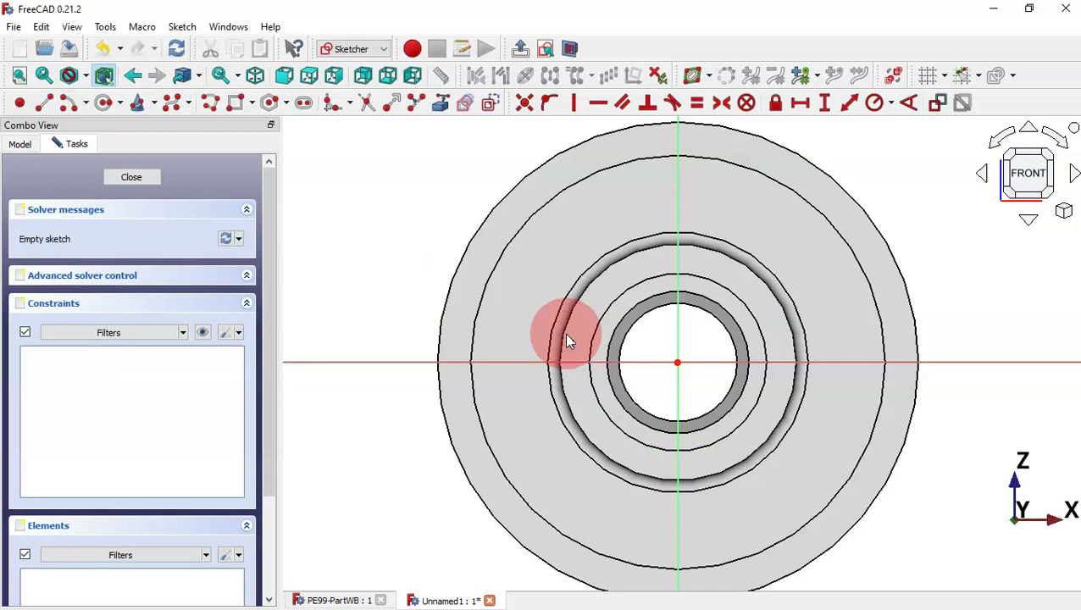
scroll(744, 280, up, 3)
scroll(747, 284, up, 2)
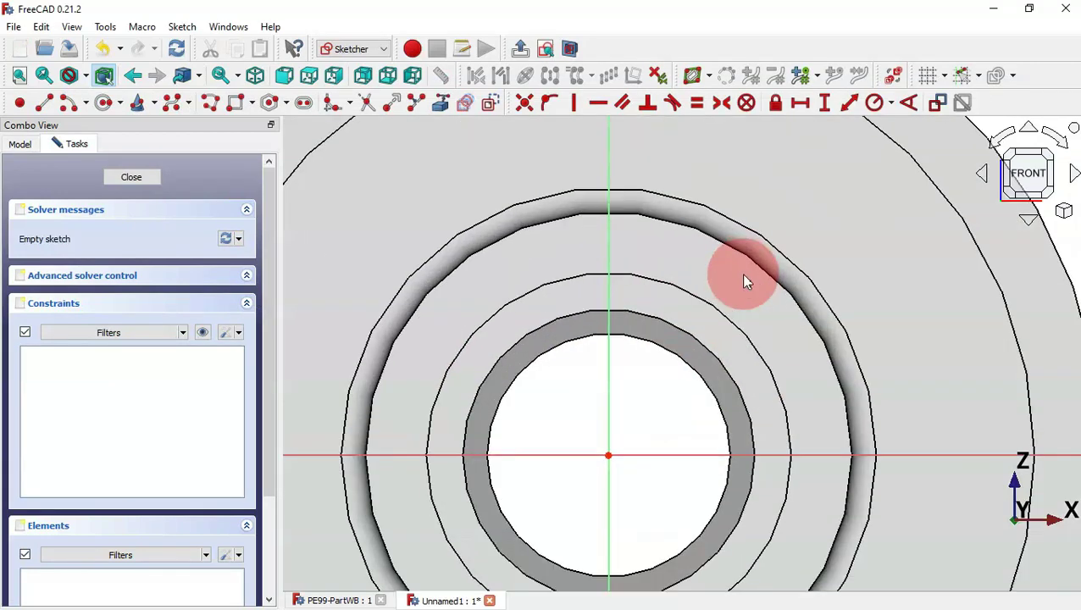
Link the outer and inner circular edges of the bore chamfer into the sketch as external geometry
click(440, 104)
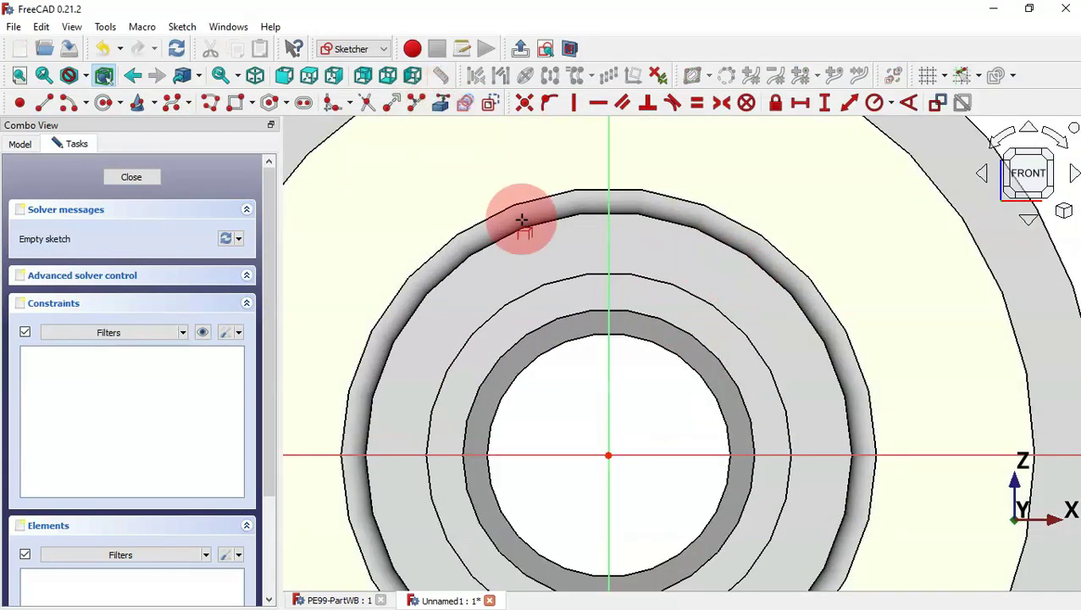
click(634, 312)
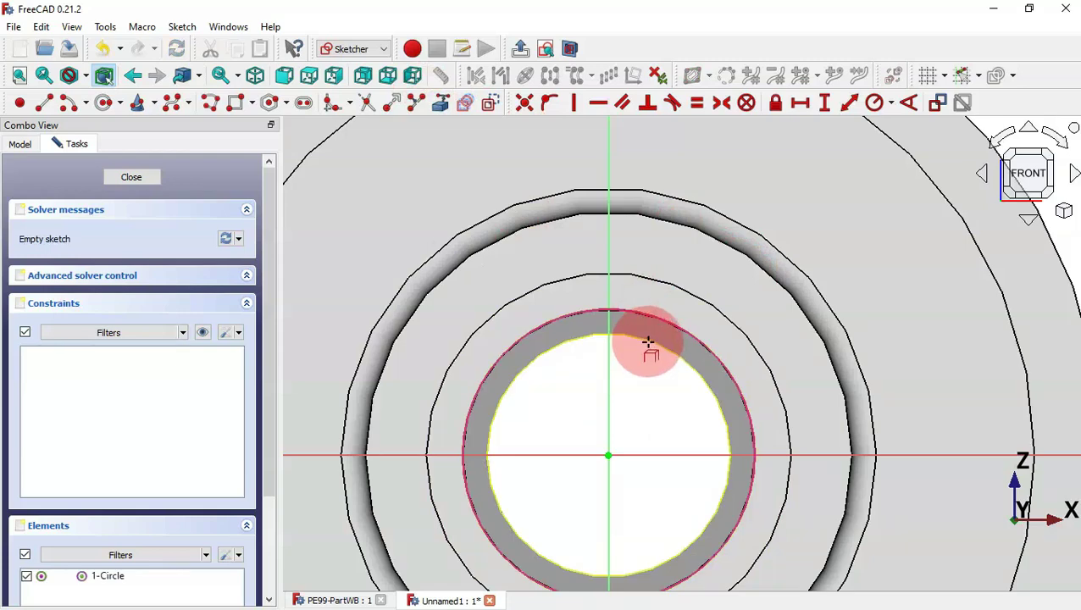
click(648, 342)
scroll(627, 316, up, 2)
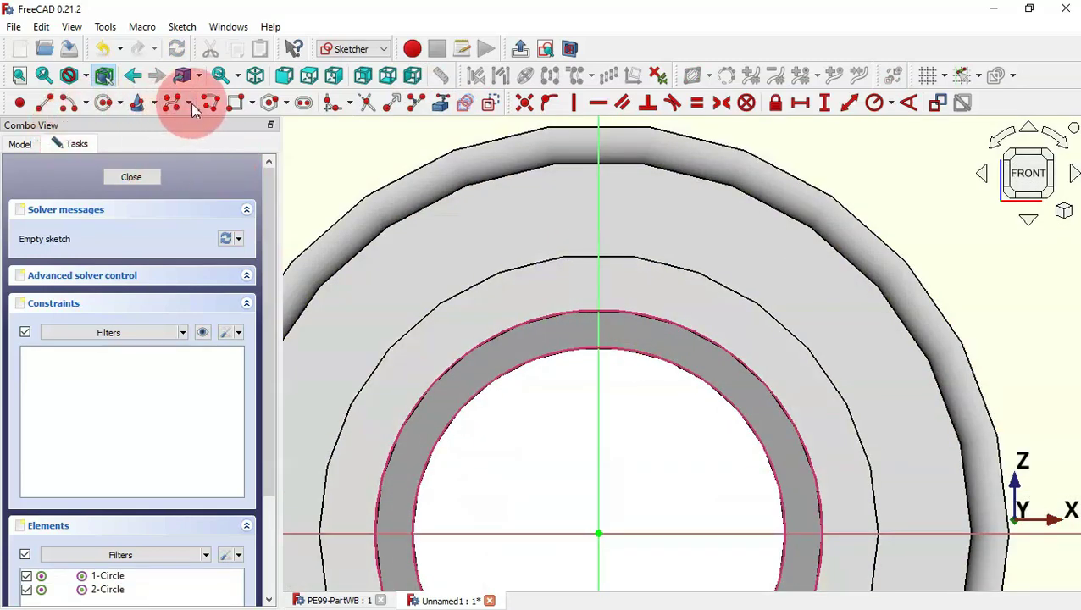
Sketch a closed polyline triangle at the top of the bore, with its apex on the vertical axis about 6.2 mm above the origin
click(210, 105)
click(598, 298)
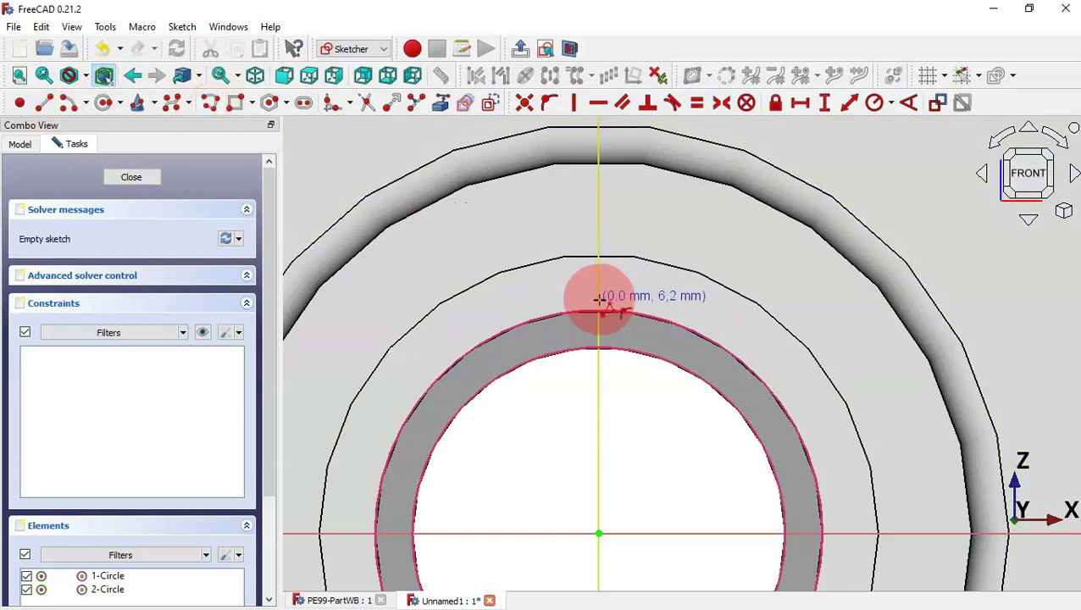
click(646, 373)
drag(646, 373, 666, 410)
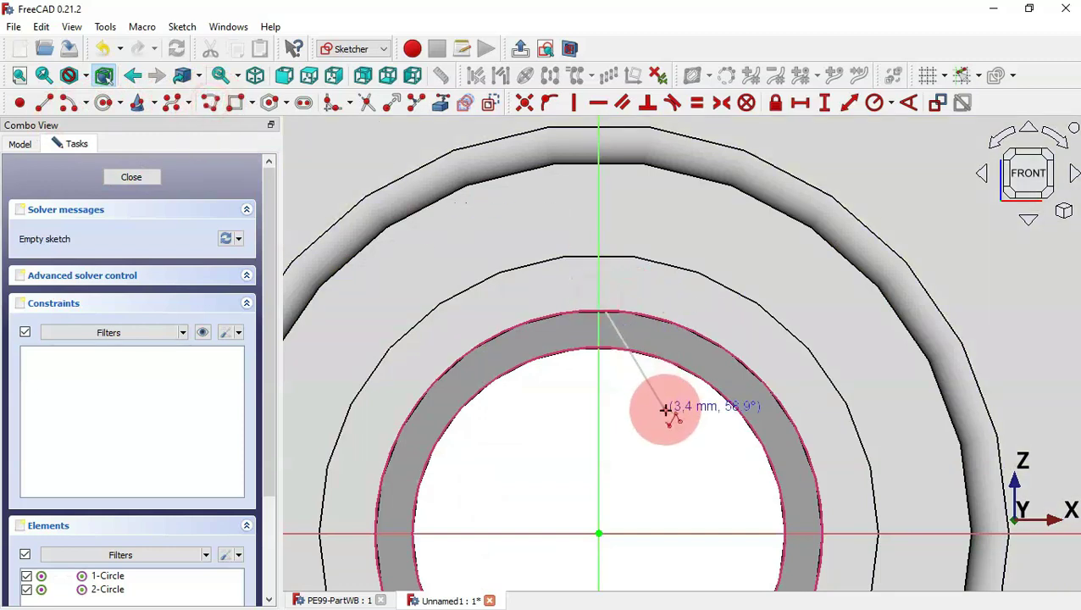
click(529, 405)
click(599, 299)
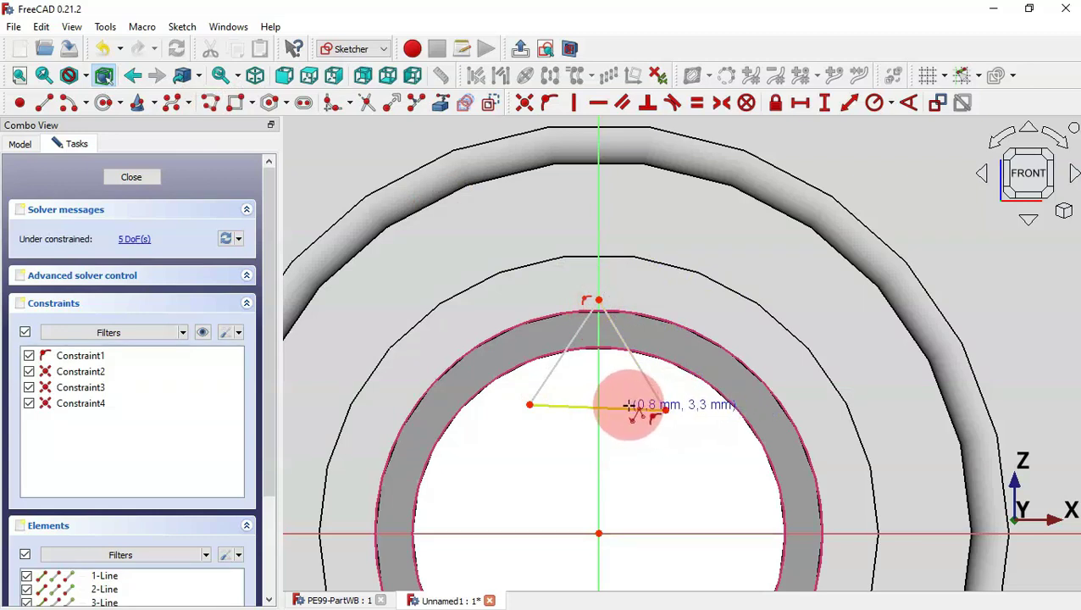
Make the triangle's base horizontal and constrain its apex onto the outer reference circle
click(598, 102)
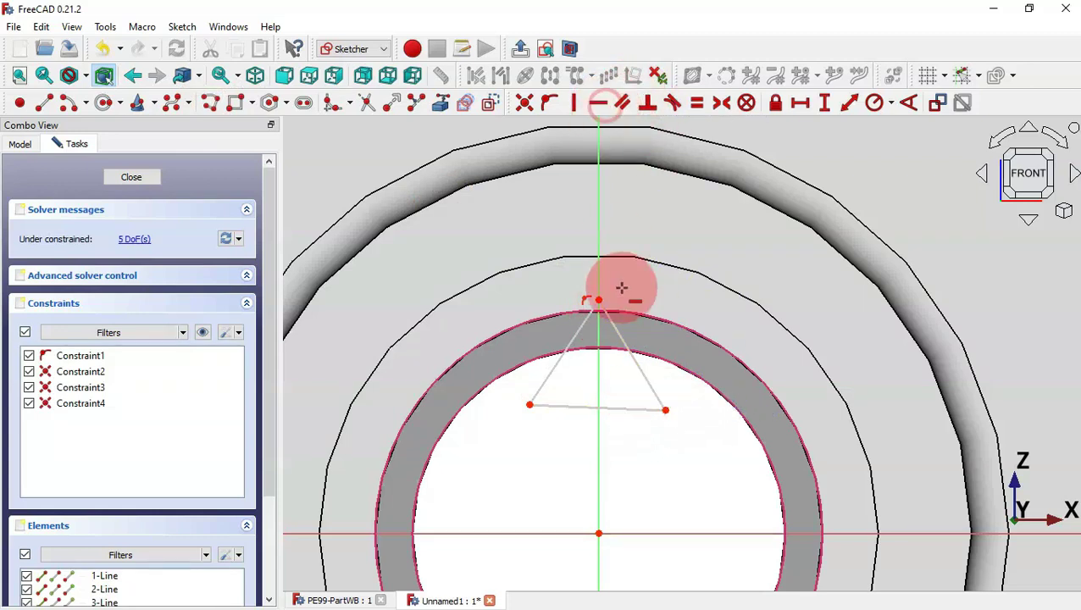
click(622, 408)
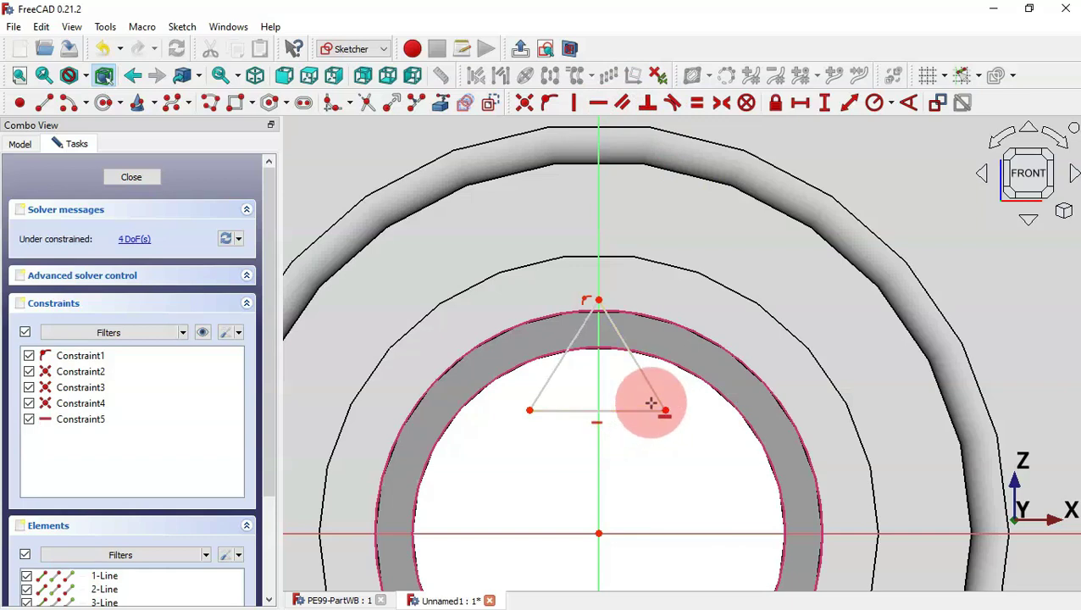
click(549, 102)
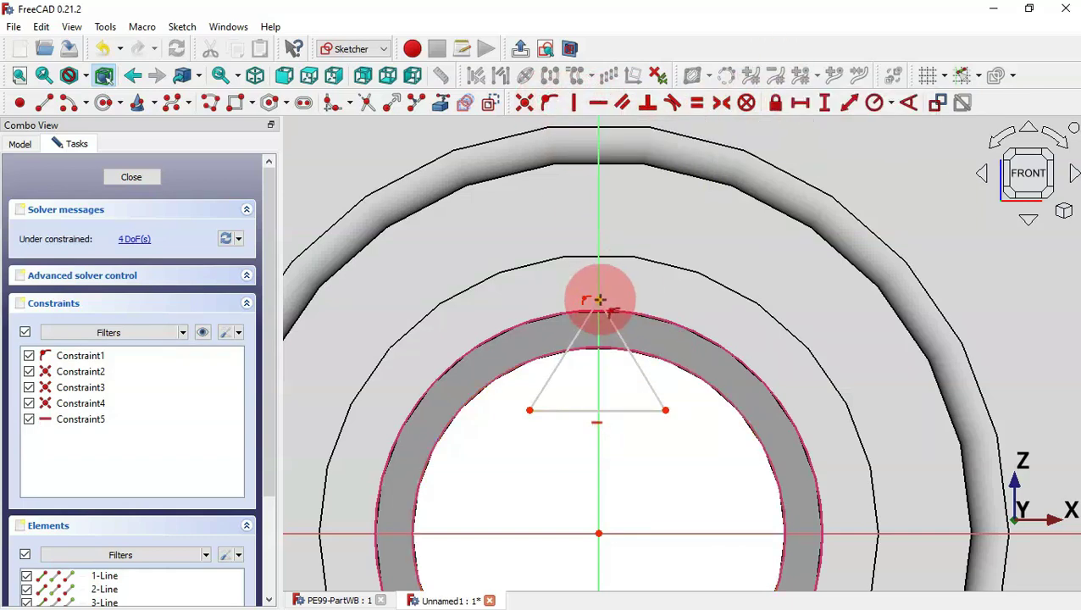
click(598, 299)
click(619, 312)
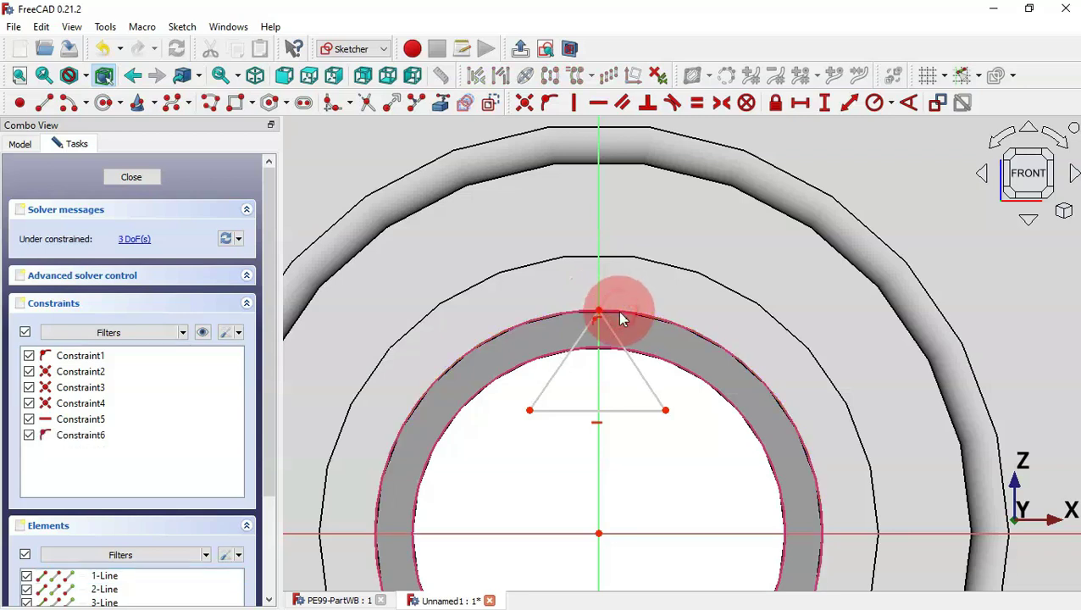
Constrain both base corners of the triangle onto the inner reference circle
click(665, 410)
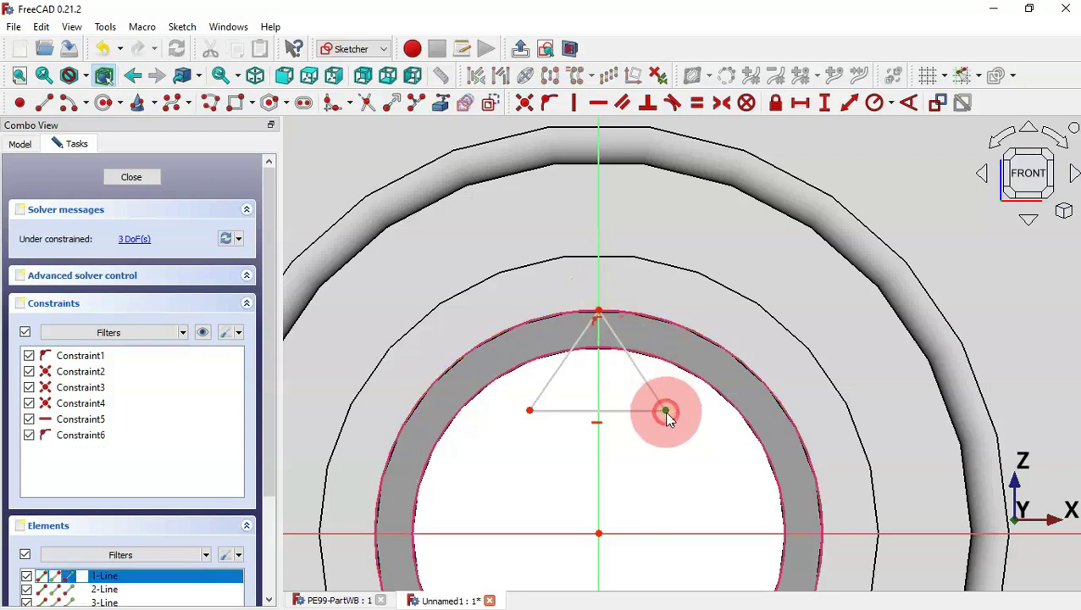
click(696, 373)
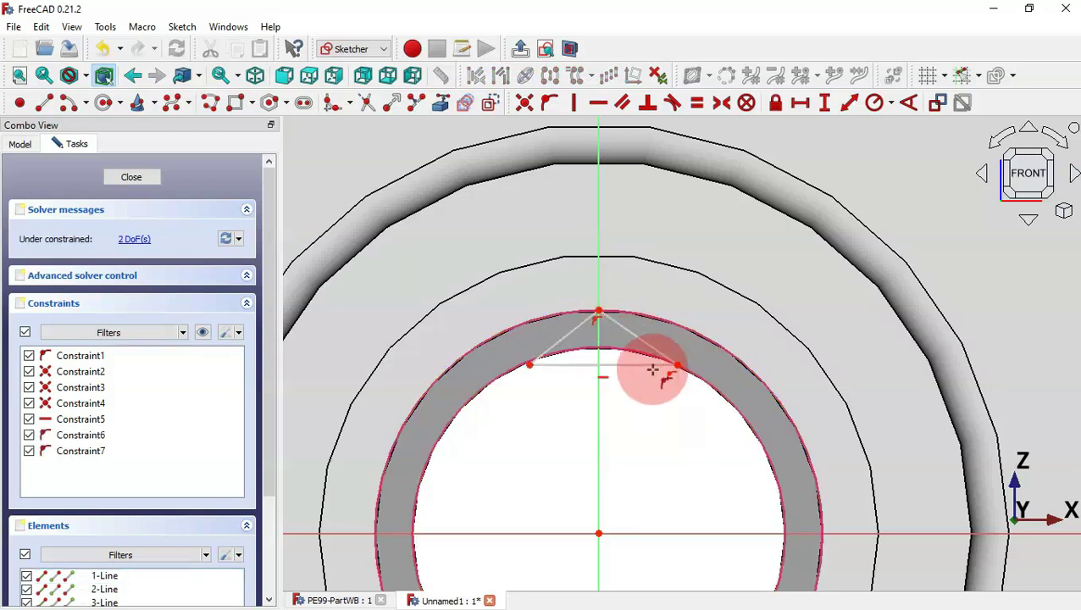
click(531, 373)
click(518, 366)
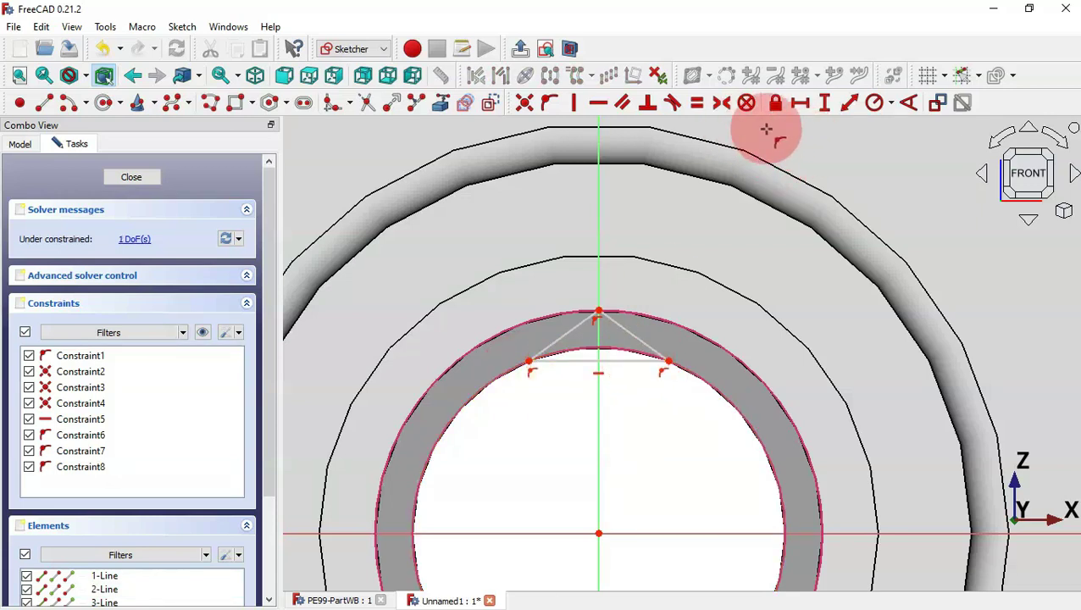
Set the angle between the triangle's two slanted sides to 45° and leave the sketch
click(909, 102)
click(639, 337)
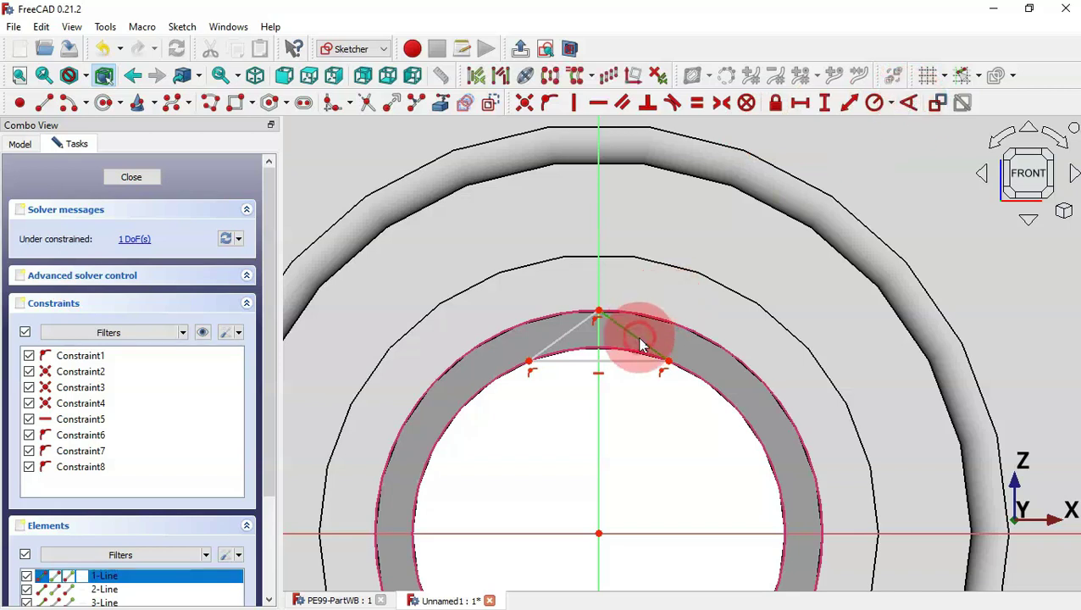
click(568, 335)
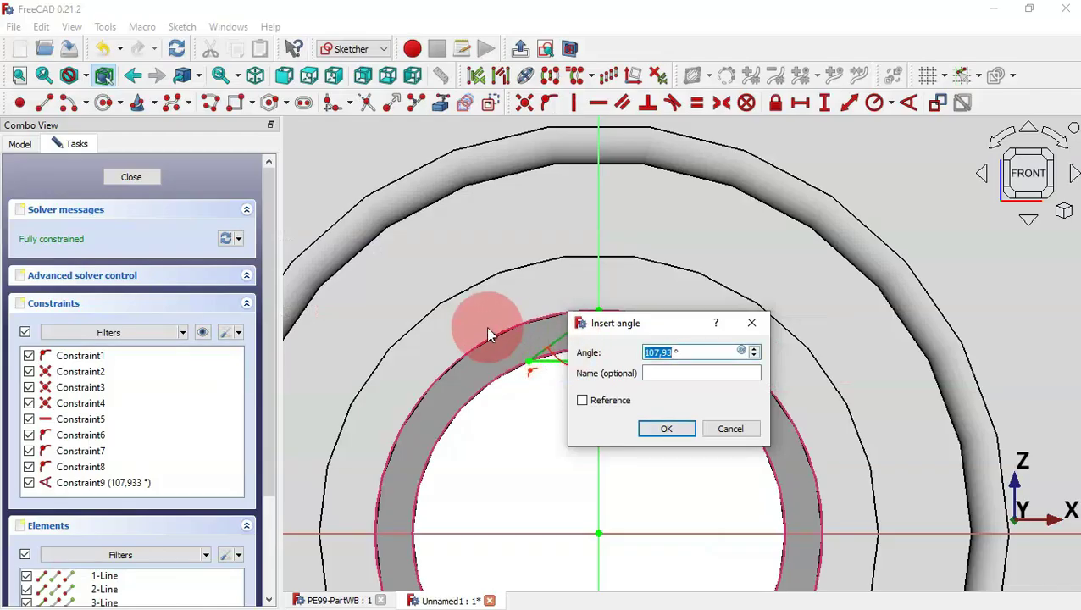
text(45)
key(Return)
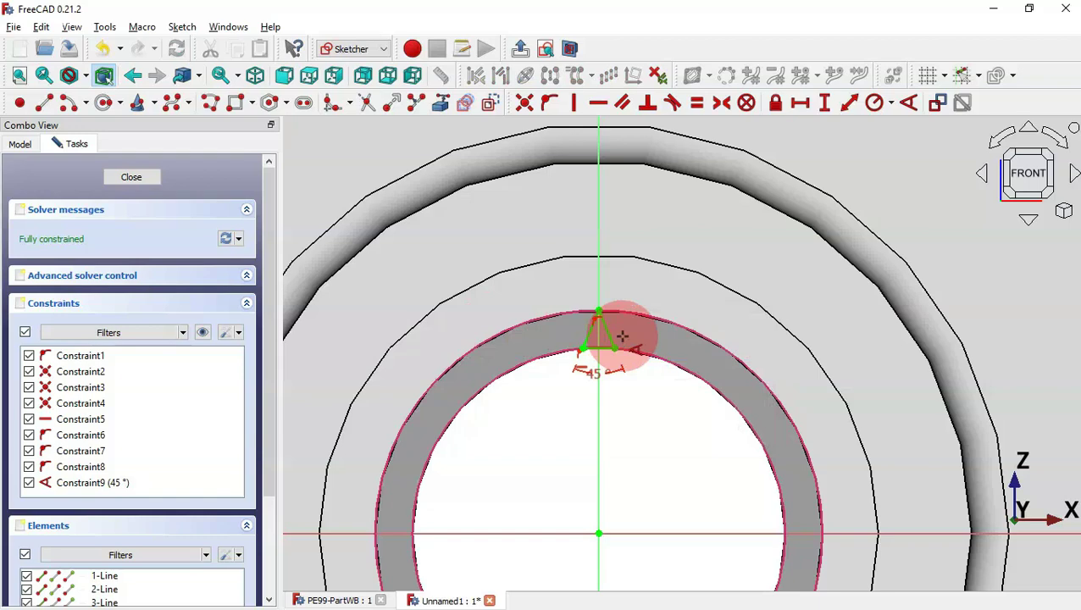
key(Escape)
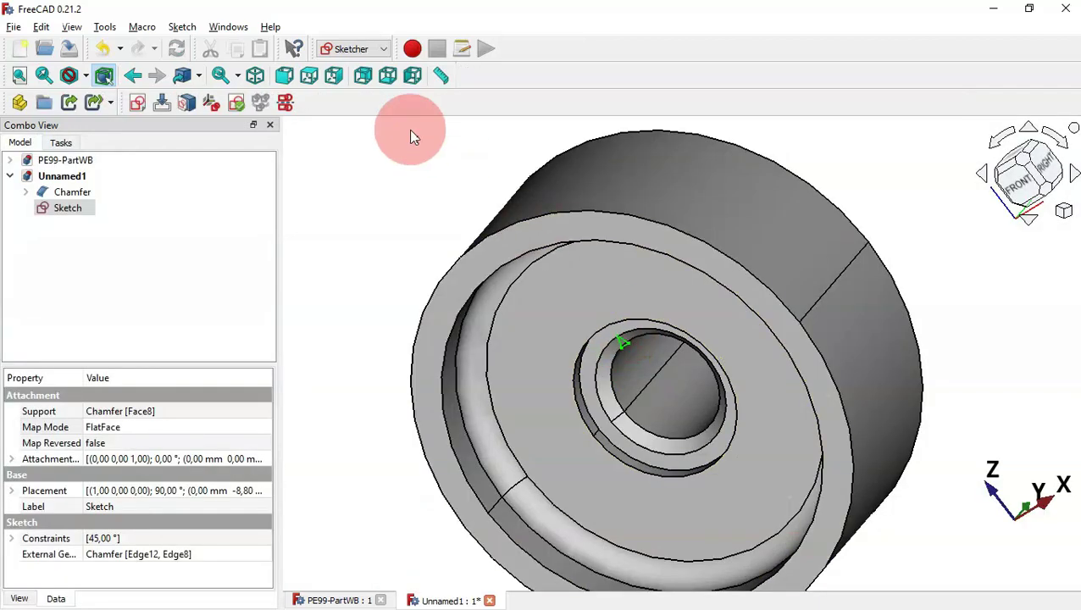
Switch to the Part workbench and extrude the triangle sketch 25 mm along its normal as a solid
click(349, 49)
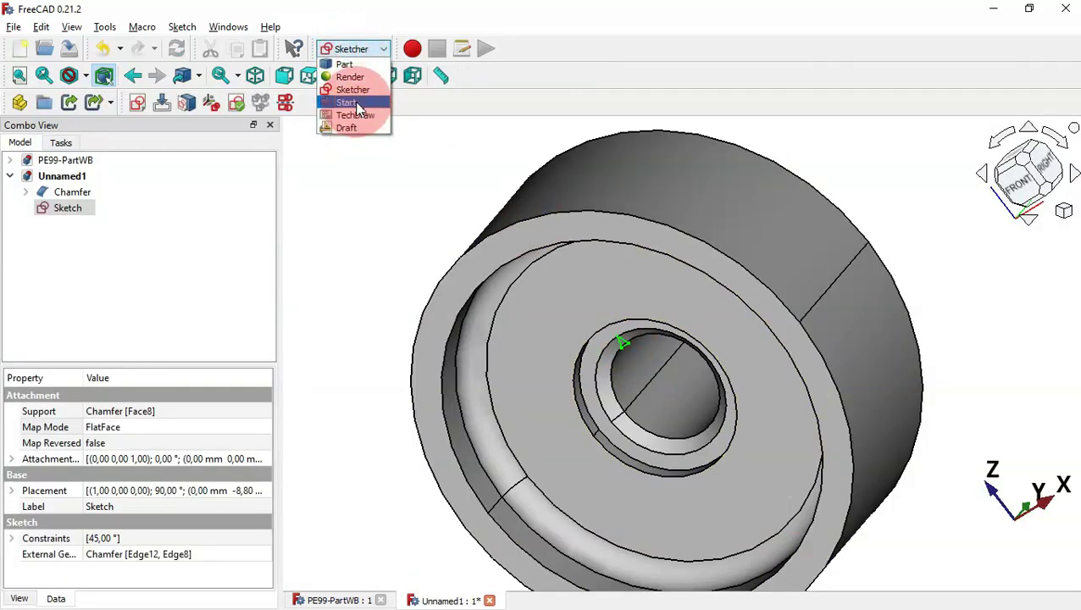
click(344, 64)
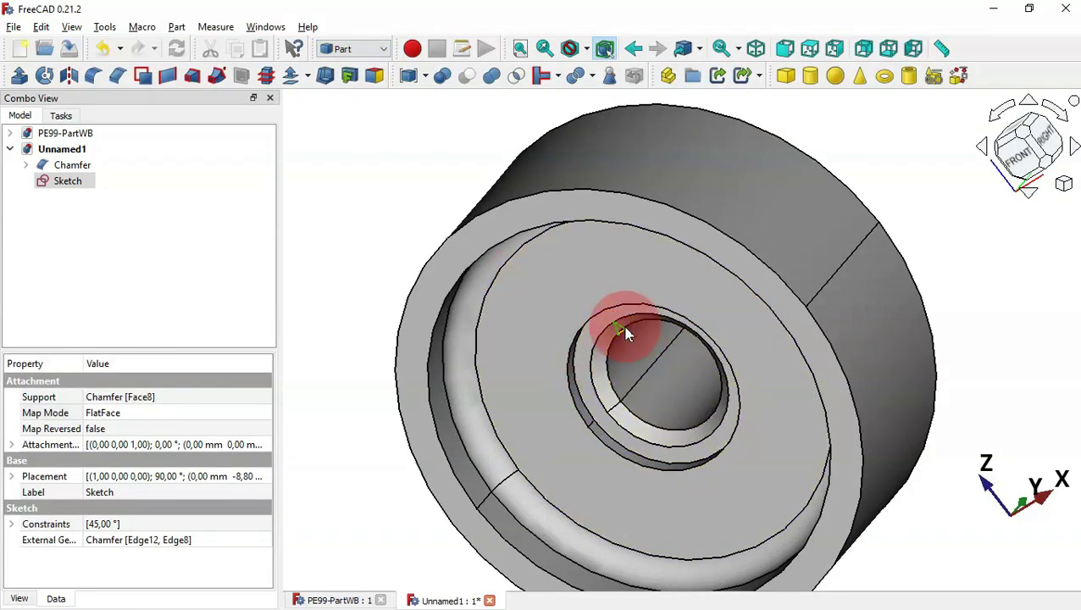
click(96, 216)
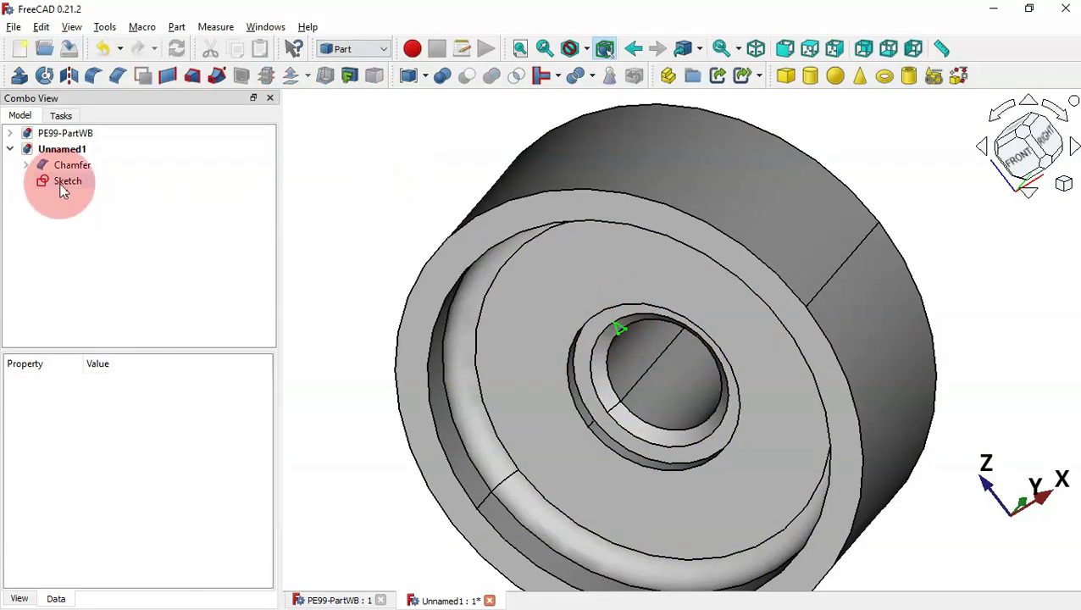
click(62, 186)
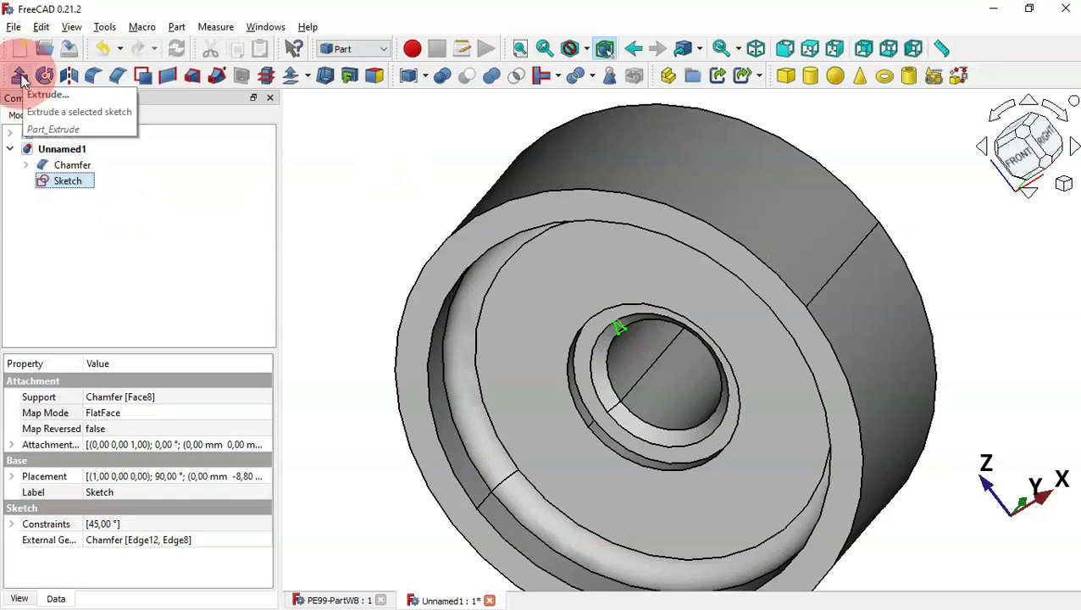
click(19, 78)
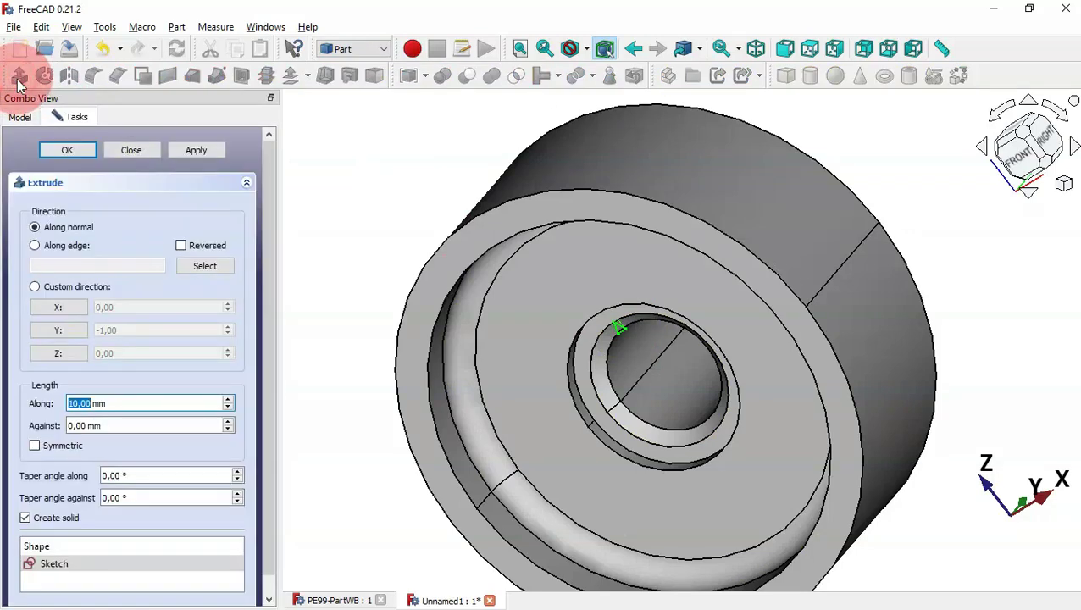
drag(174, 402, 108, 403)
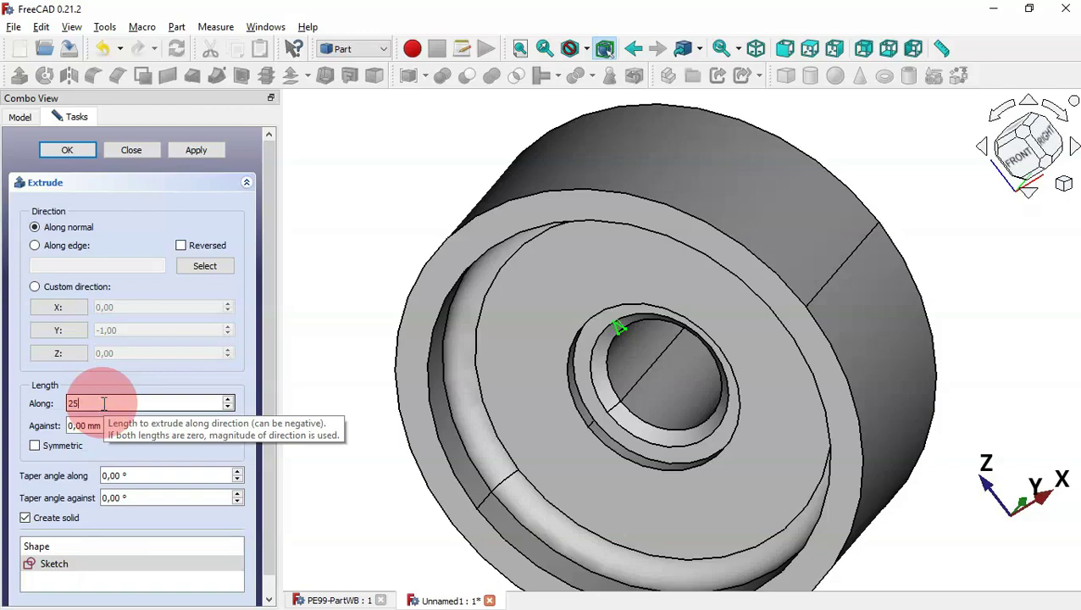
text(25)
key(Return)
Set the triangular extrusion's Reversed property to true so that it runs through the bore
middle_drag(1050, 271, 955, 286)
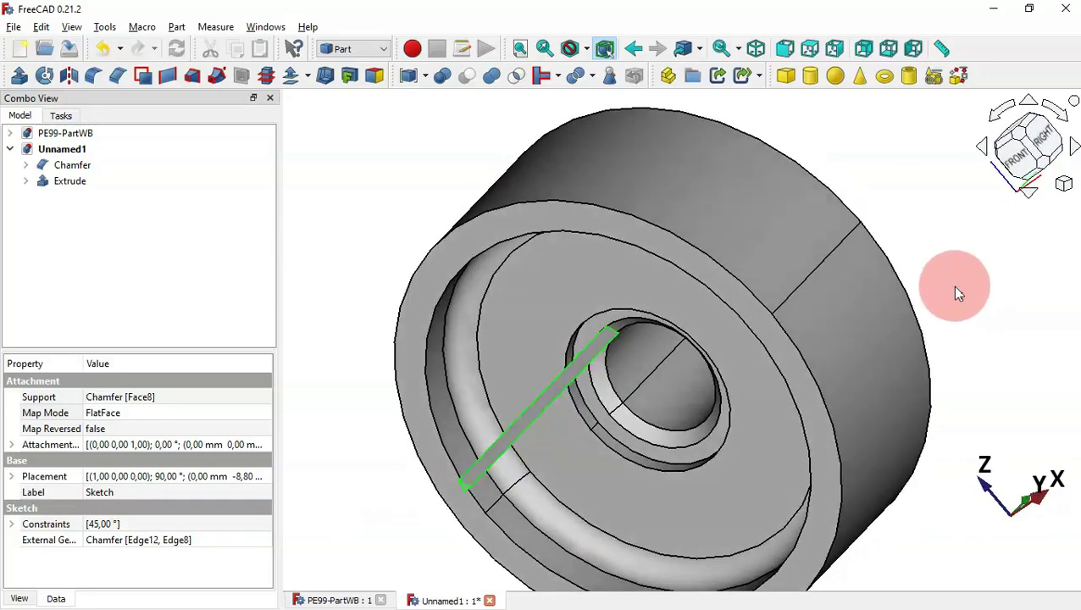
key(0)
scroll(803, 291, up, 5)
click(73, 181)
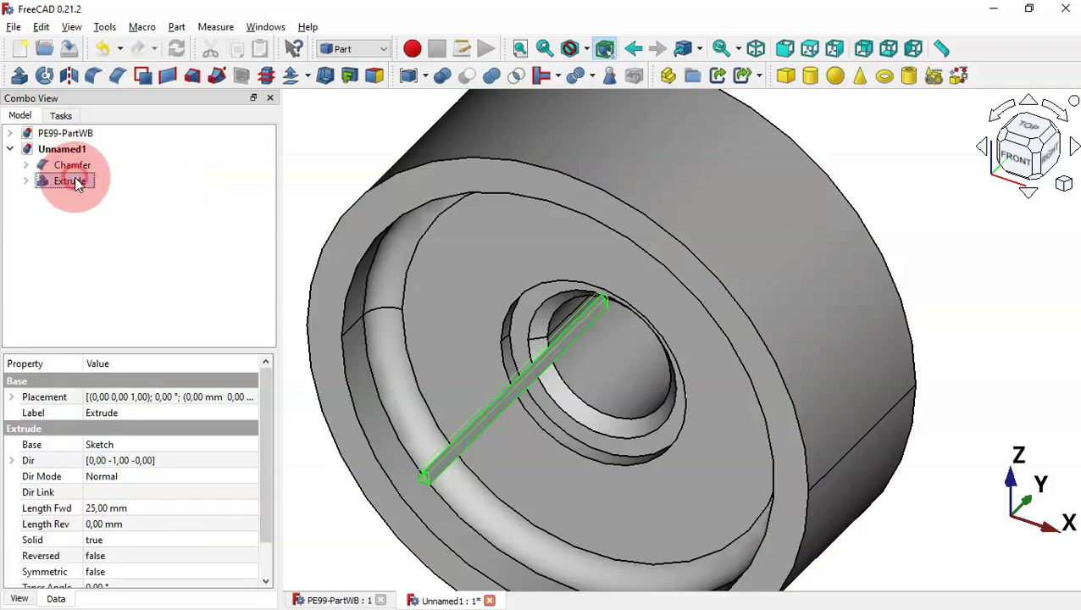
drag(263, 426, 270, 487)
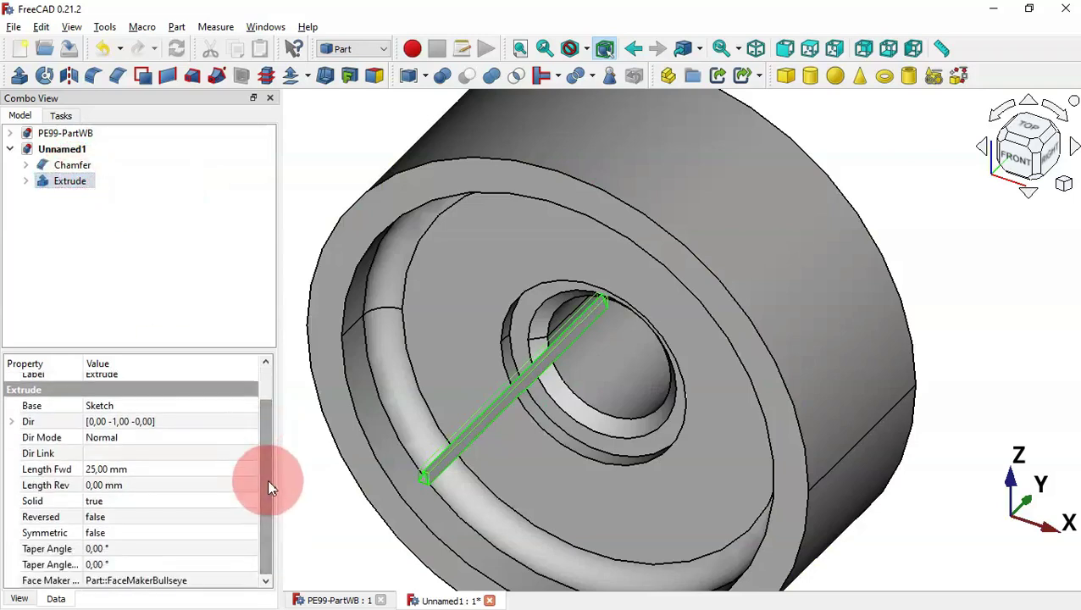
click(116, 515)
click(121, 517)
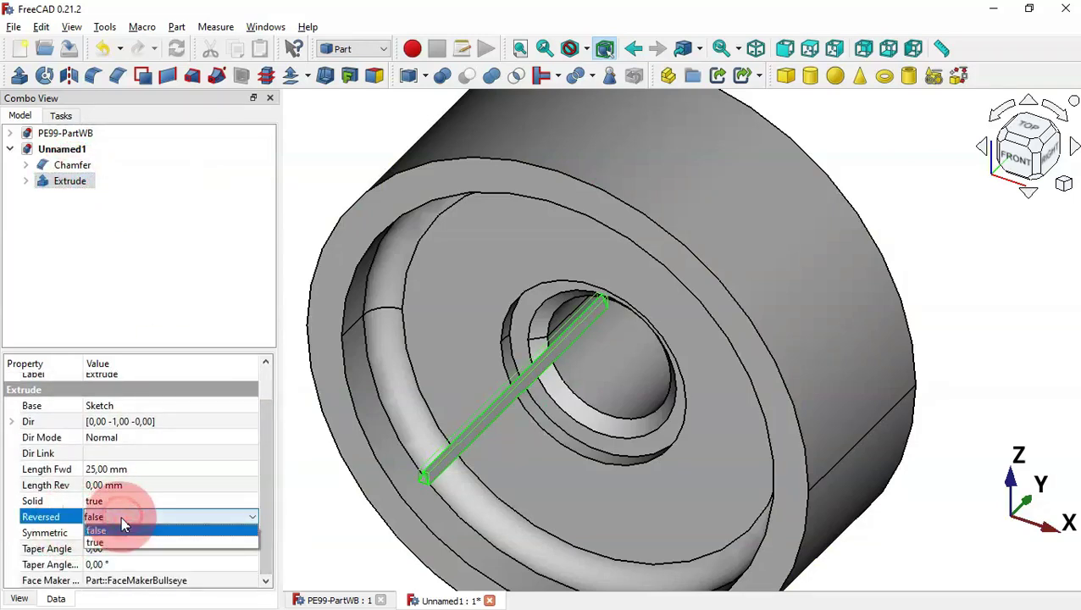
click(144, 543)
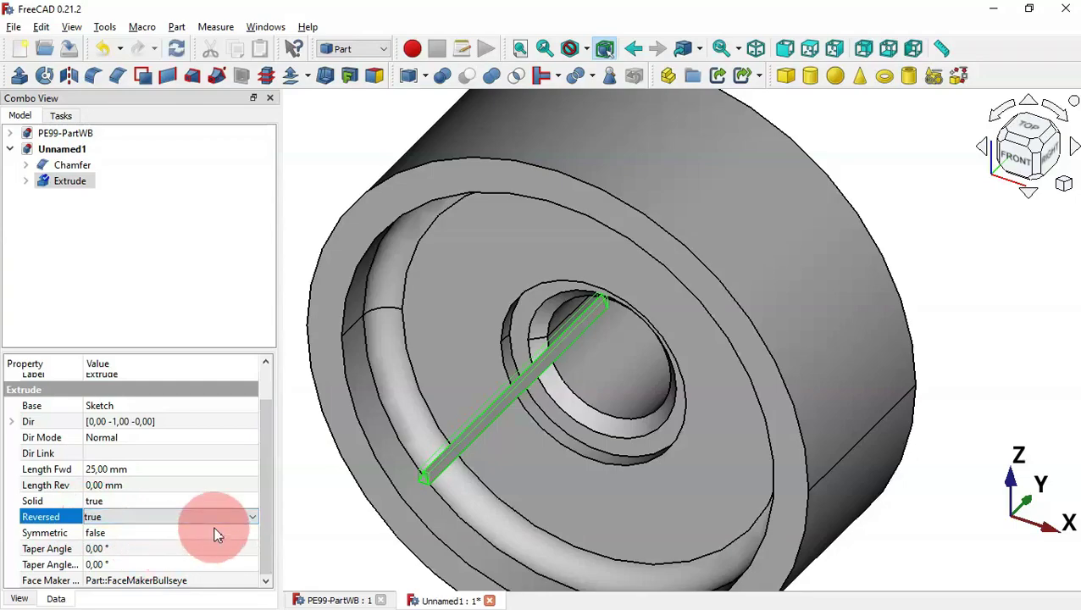
scroll(678, 423, down, 3)
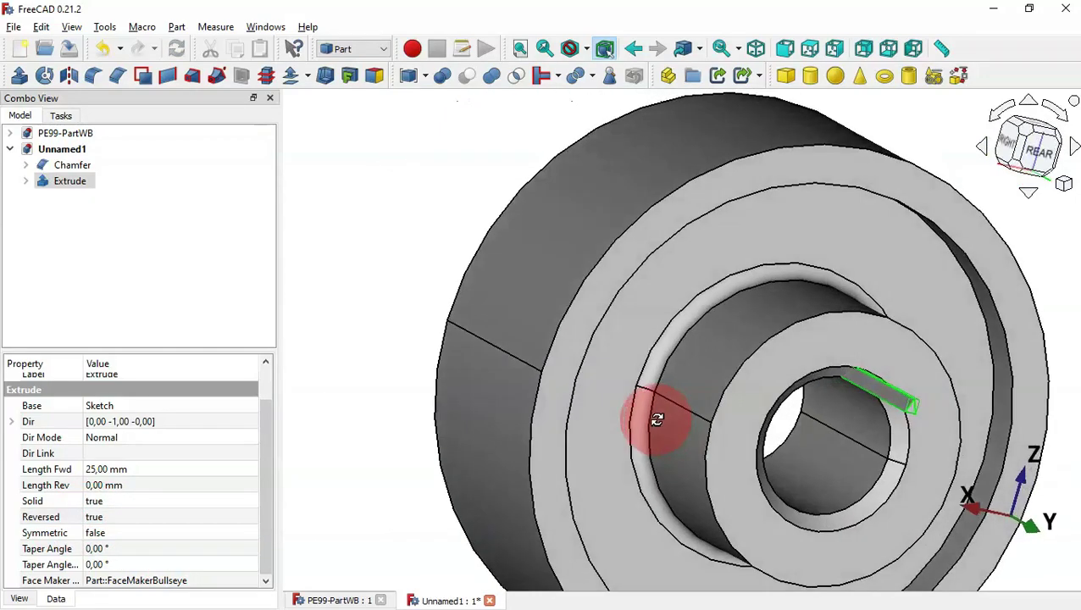
click(463, 347)
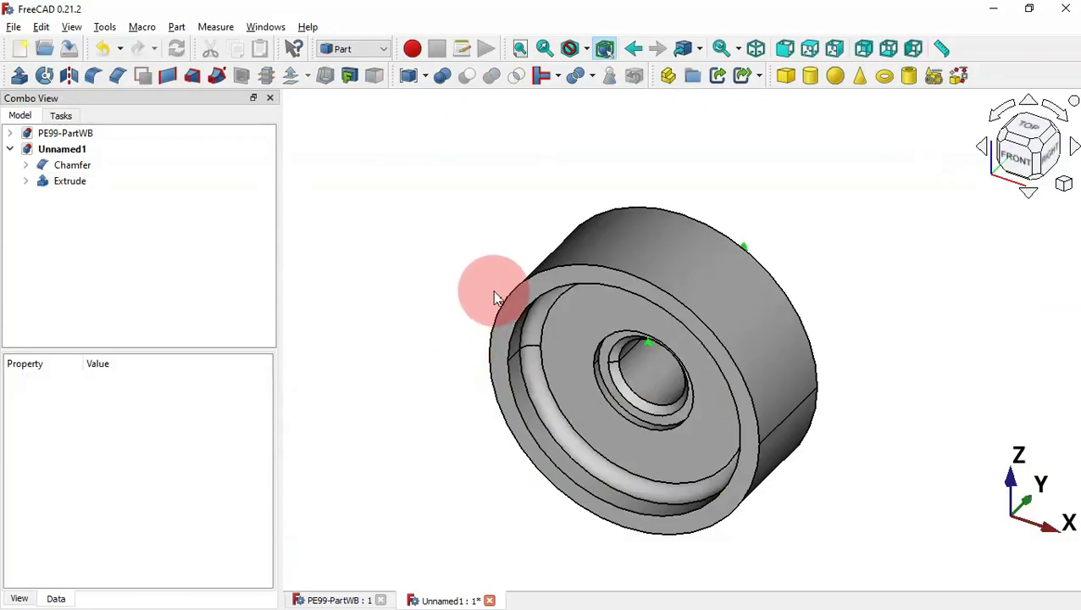
Switch to the Draft workbench and hide the grid
key(alt+Tab)
key(alt+Tab)
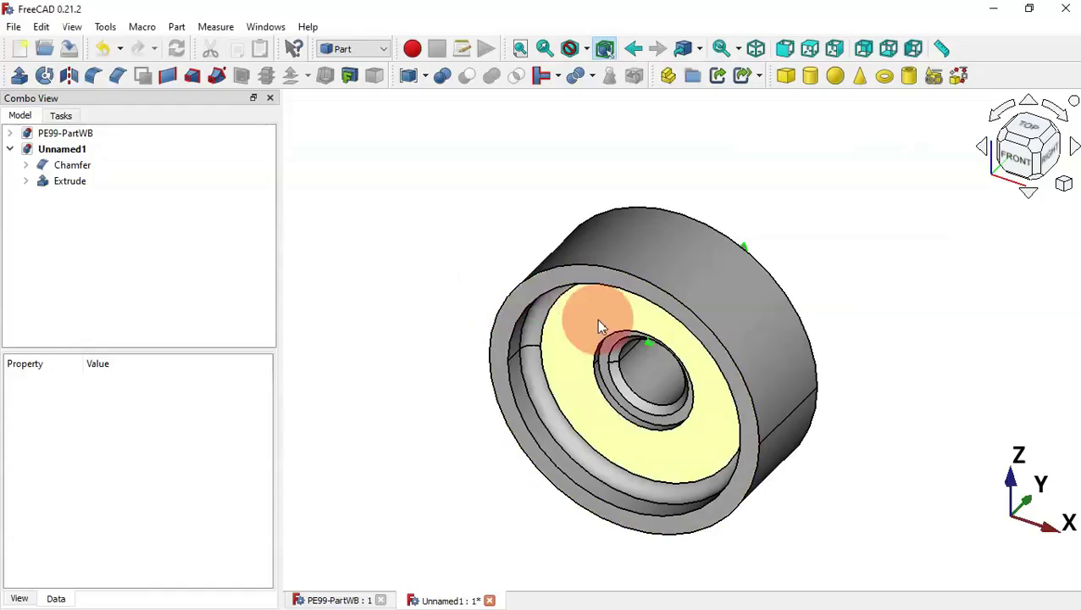
click(646, 341)
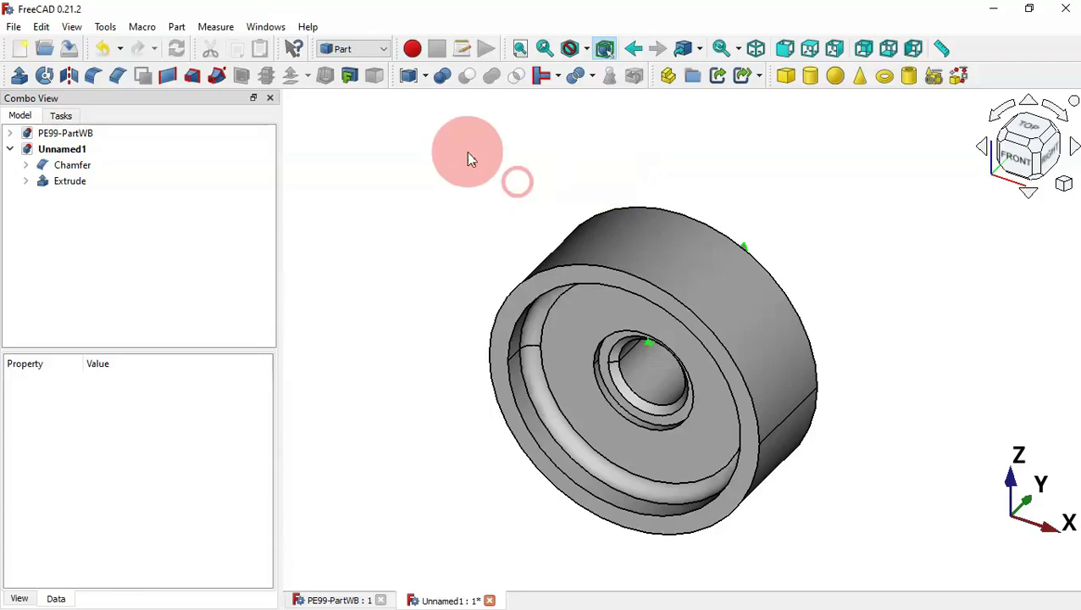
click(363, 49)
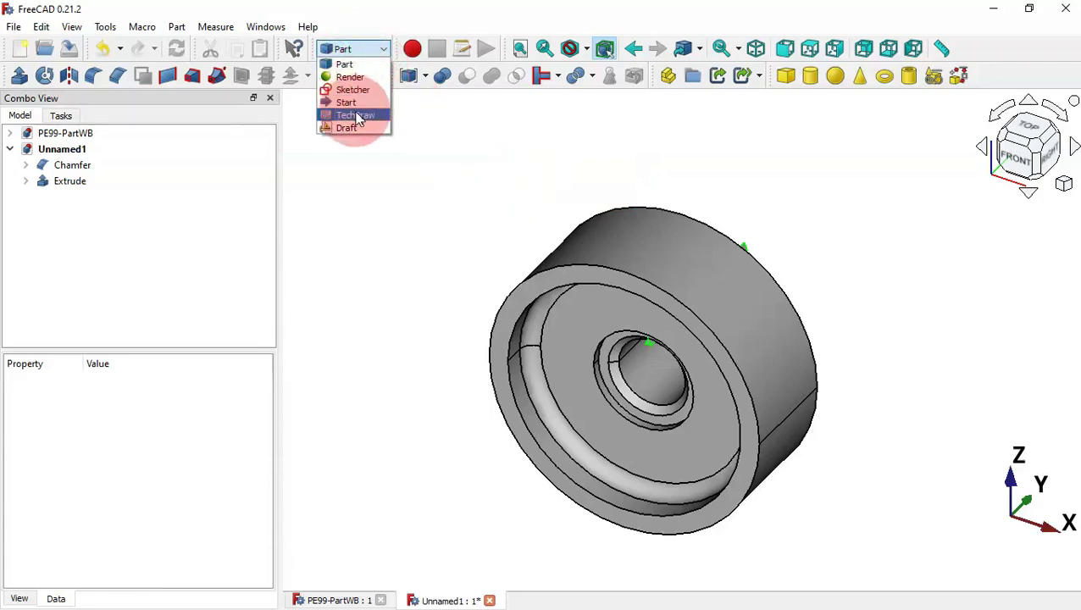
click(358, 127)
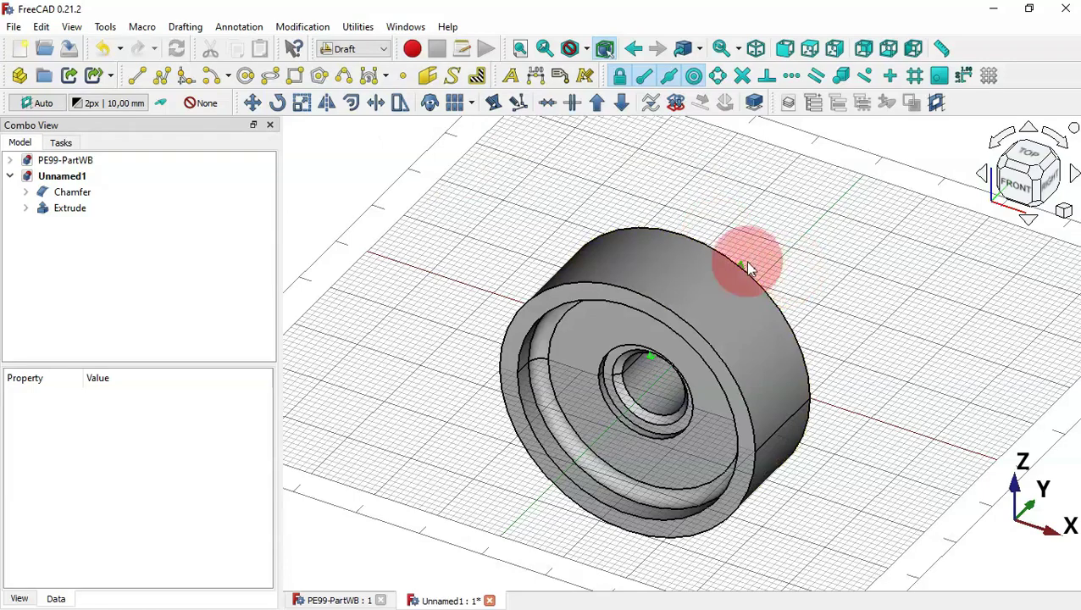
click(988, 75)
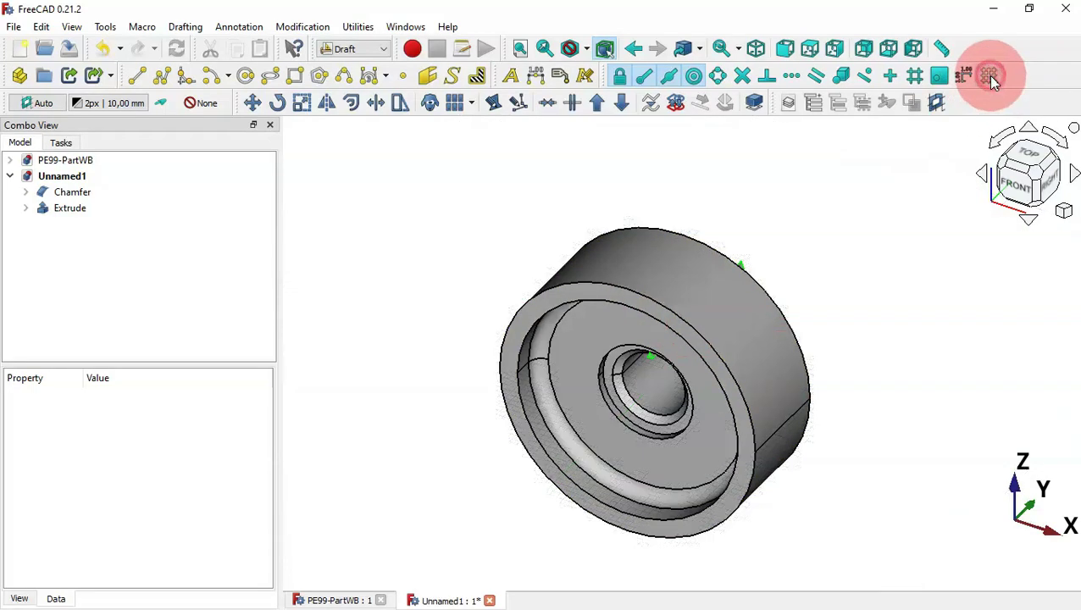
Create a 360° polar array of the triangular extrusion with 5 elements, centred at X 0 and Y 0
click(72, 208)
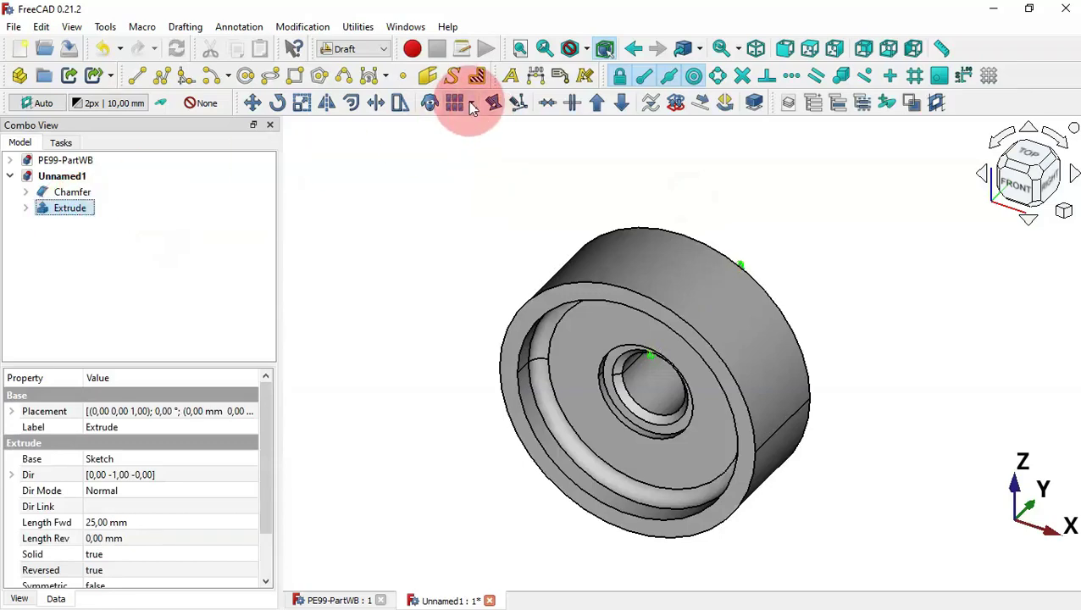
click(473, 108)
click(495, 142)
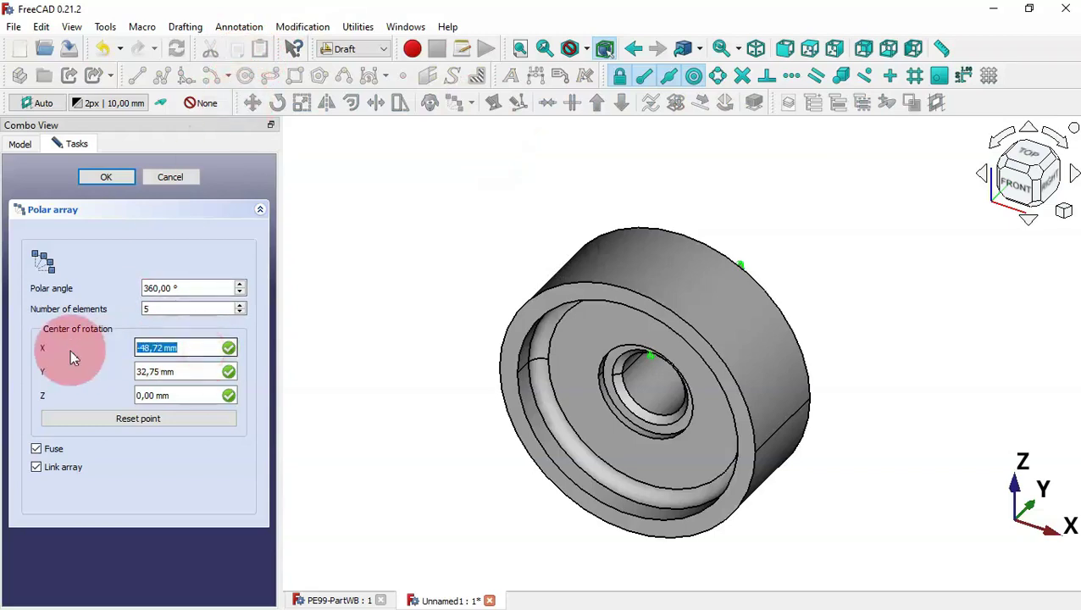
text(0)
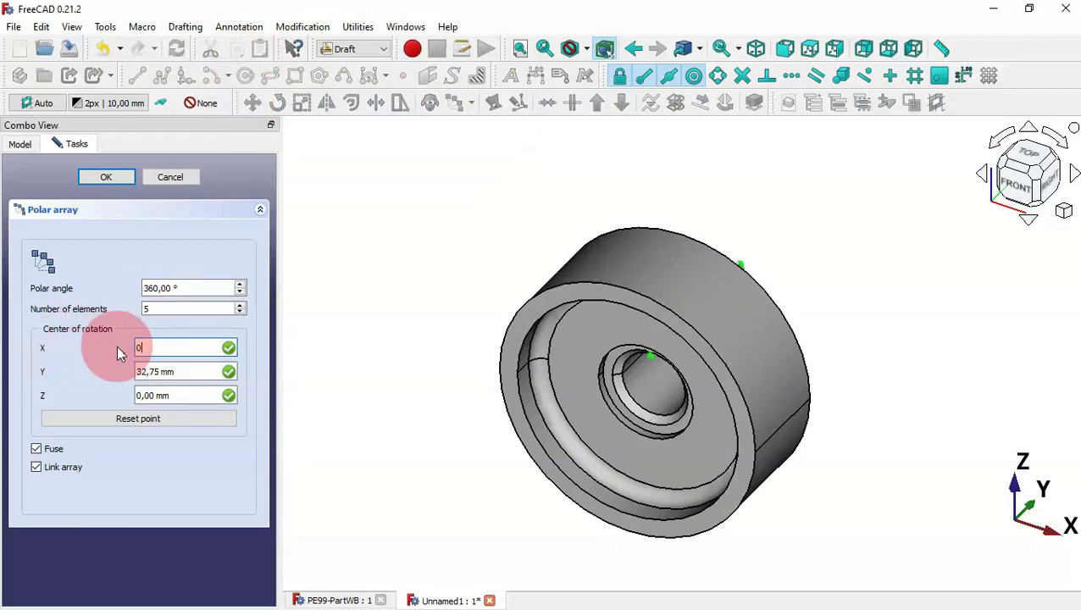
click(174, 369)
text(0)
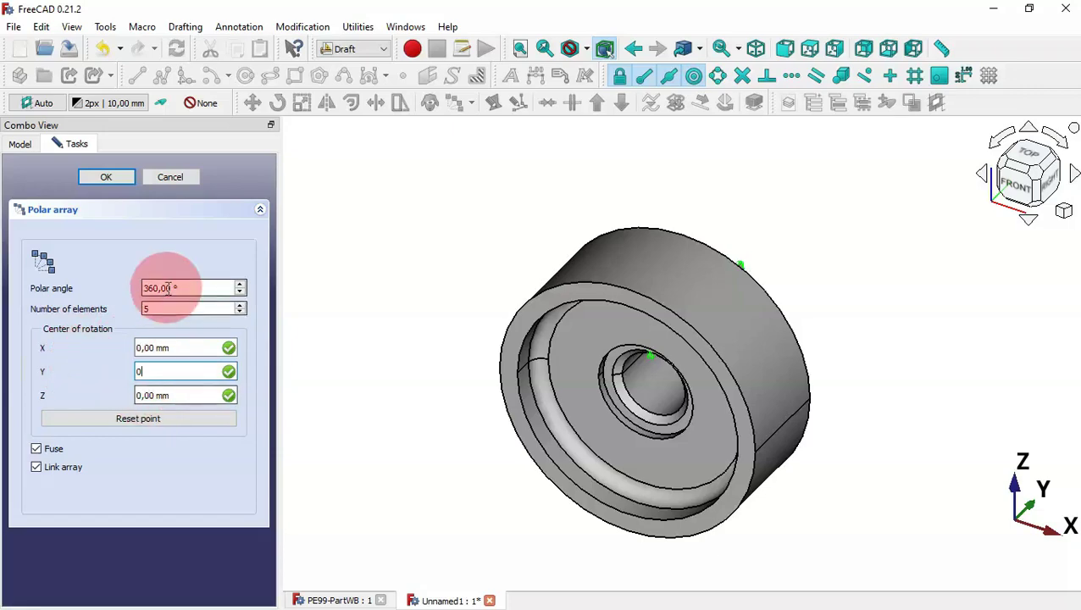
click(107, 177)
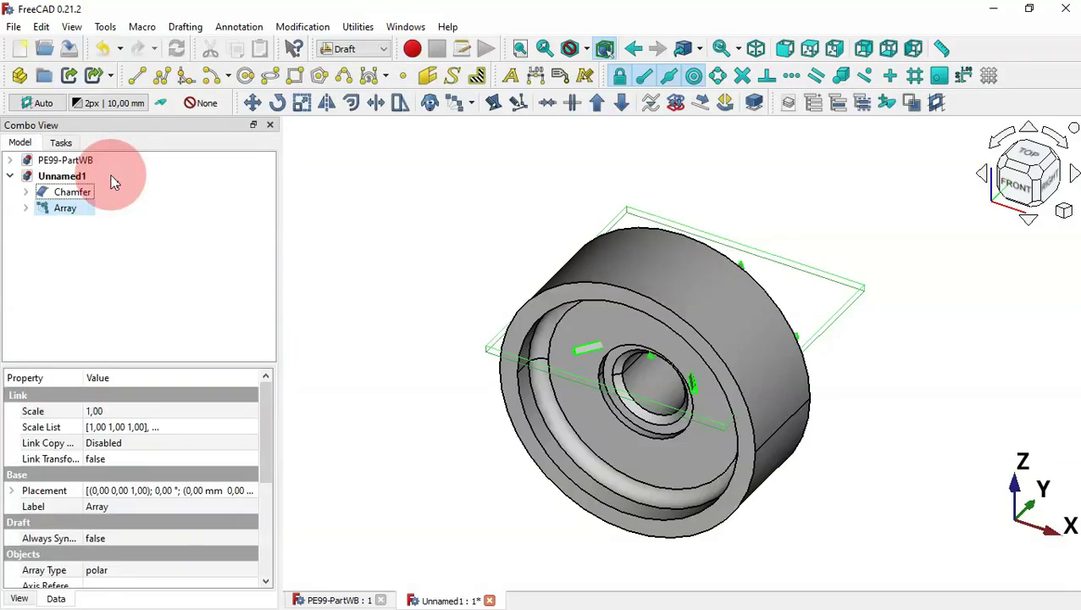
Hide the chamfered gear body to expose the polar array of triangular extrusions
middle_drag(518, 441, 498, 431)
click(659, 373)
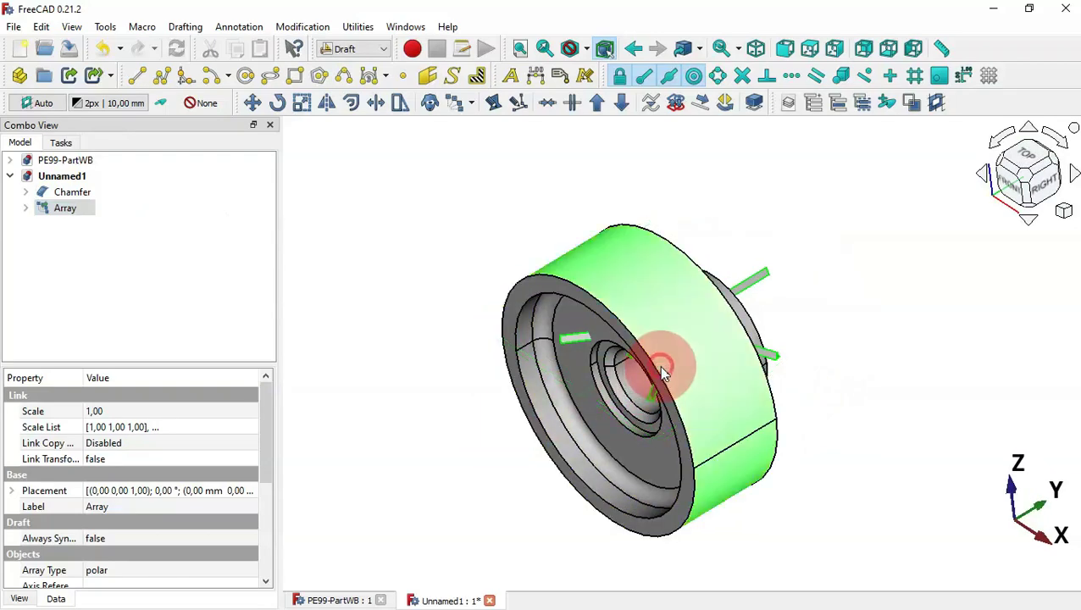
key(space)
middle_drag(818, 324, 741, 424)
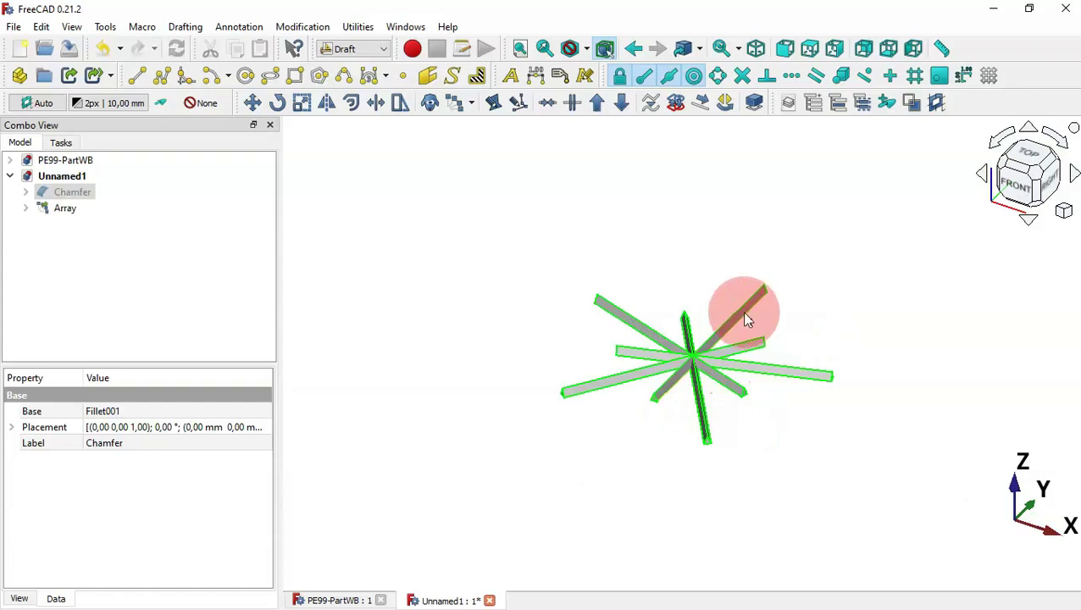
Set the polar array's axis to y 1 and z 0 so that the copies rotate around the bore
click(60, 207)
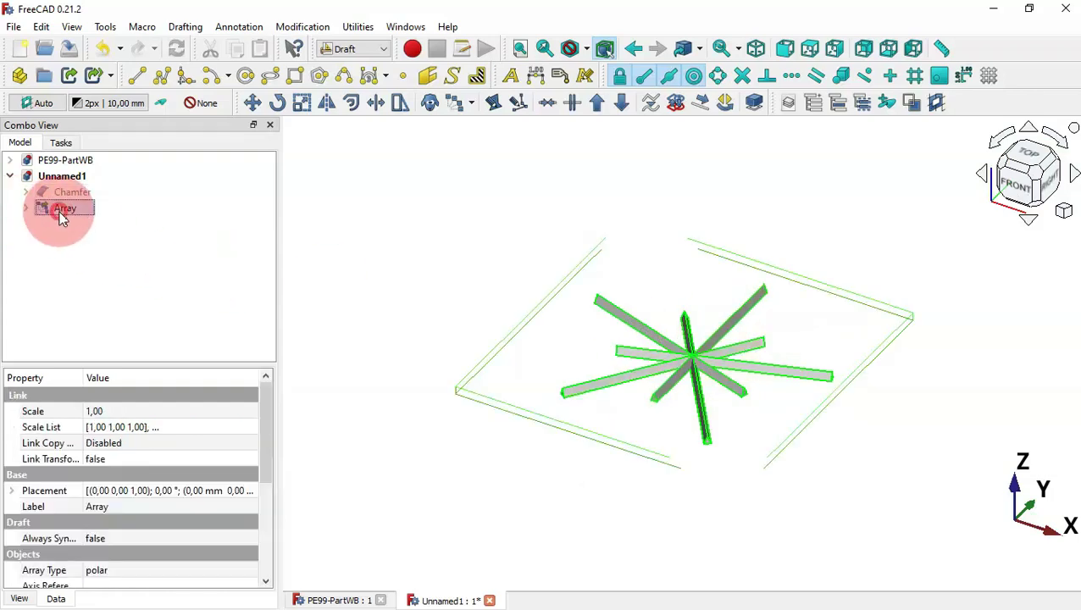
drag(265, 423, 265, 468)
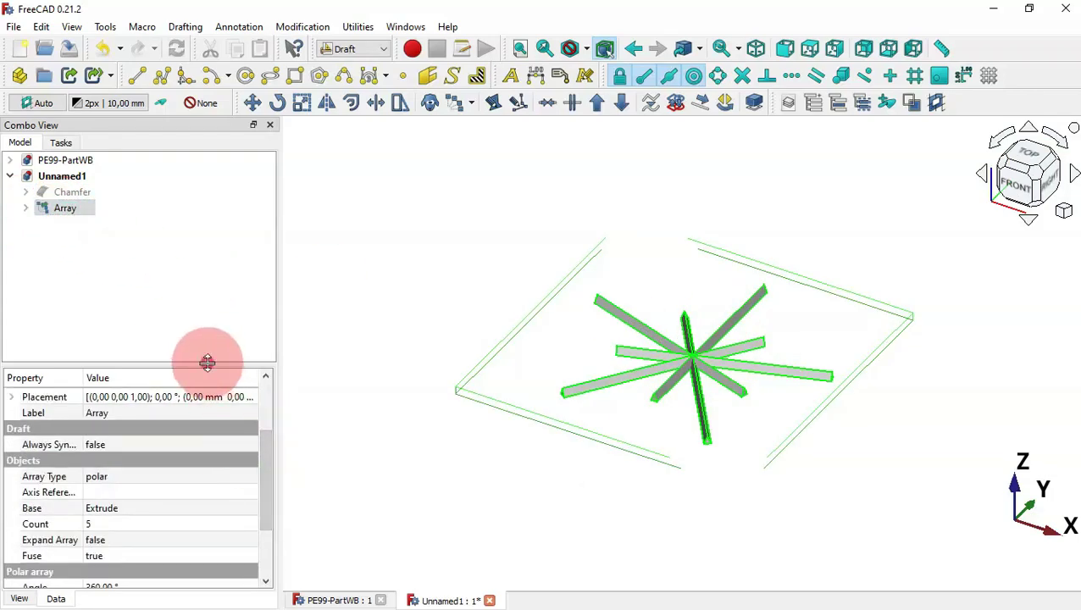
drag(208, 363, 209, 218)
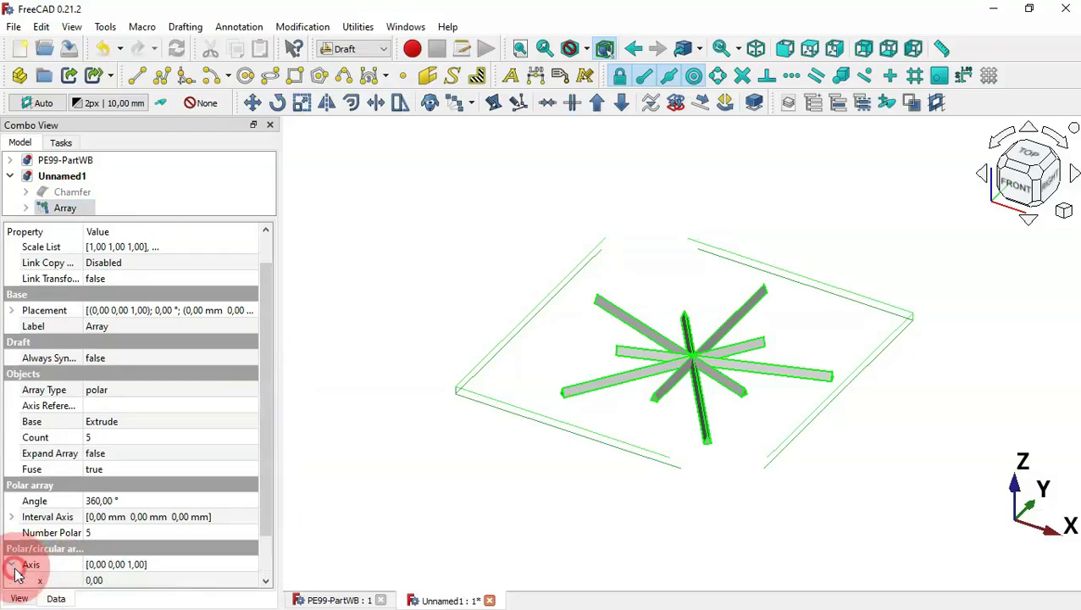
click(261, 505)
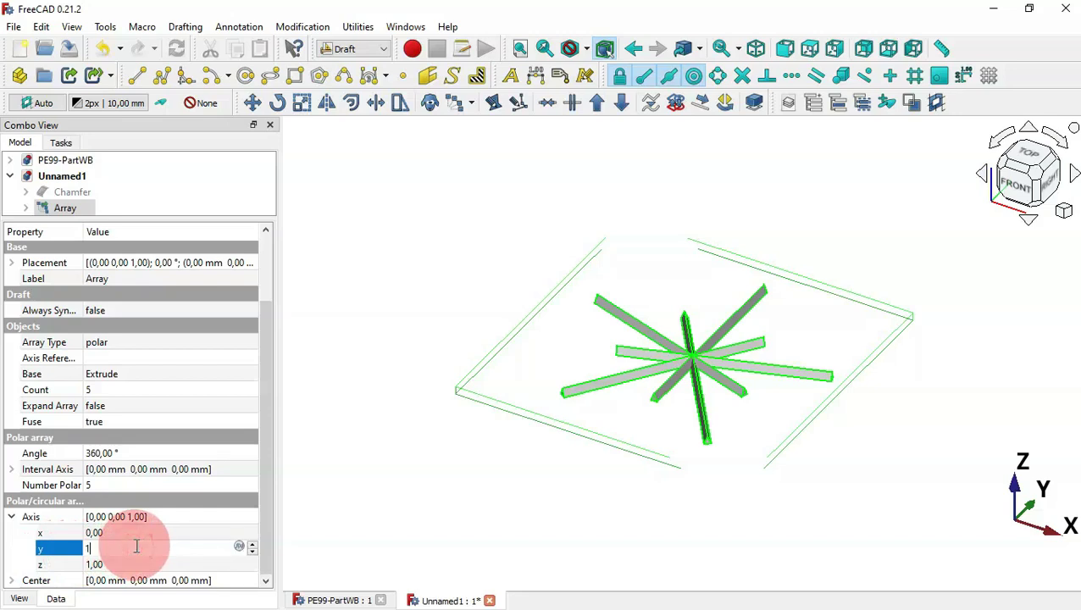
key(Return)
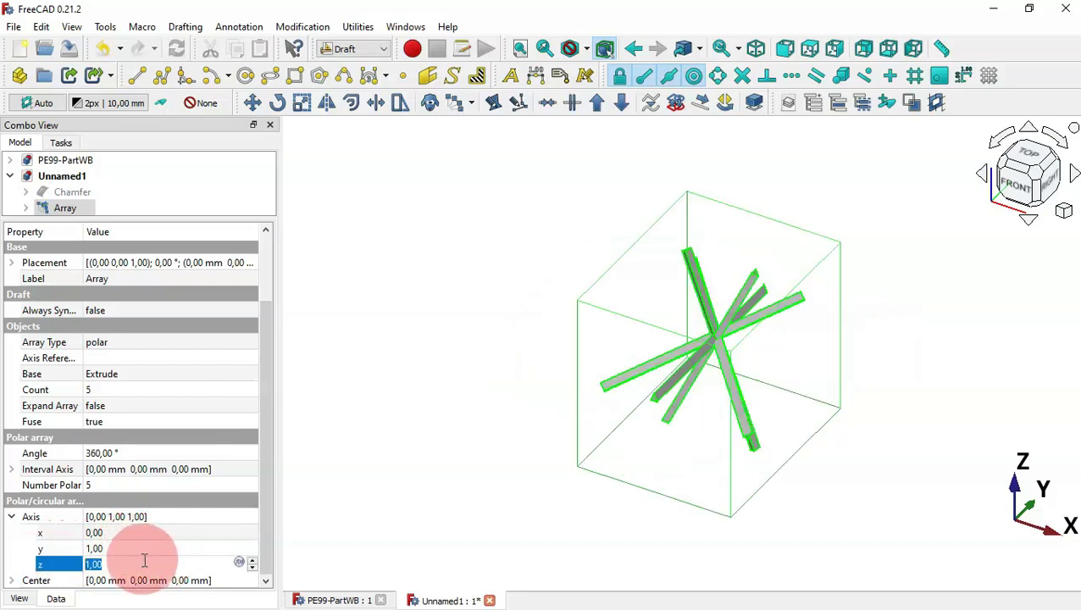
text(0)
key(Return)
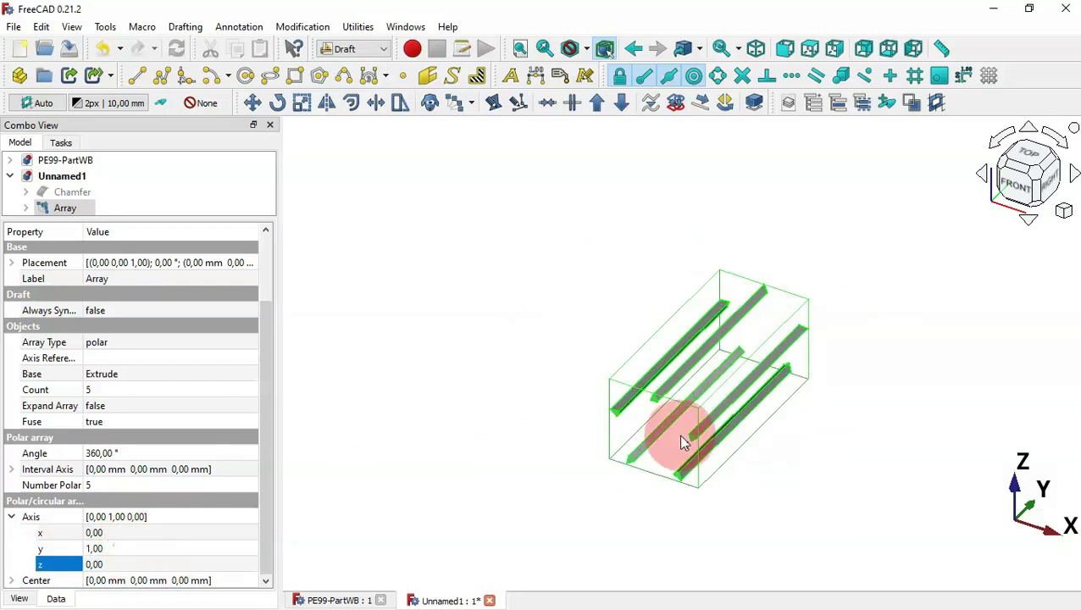
Show the chamfered gear body again around the array
click(87, 195)
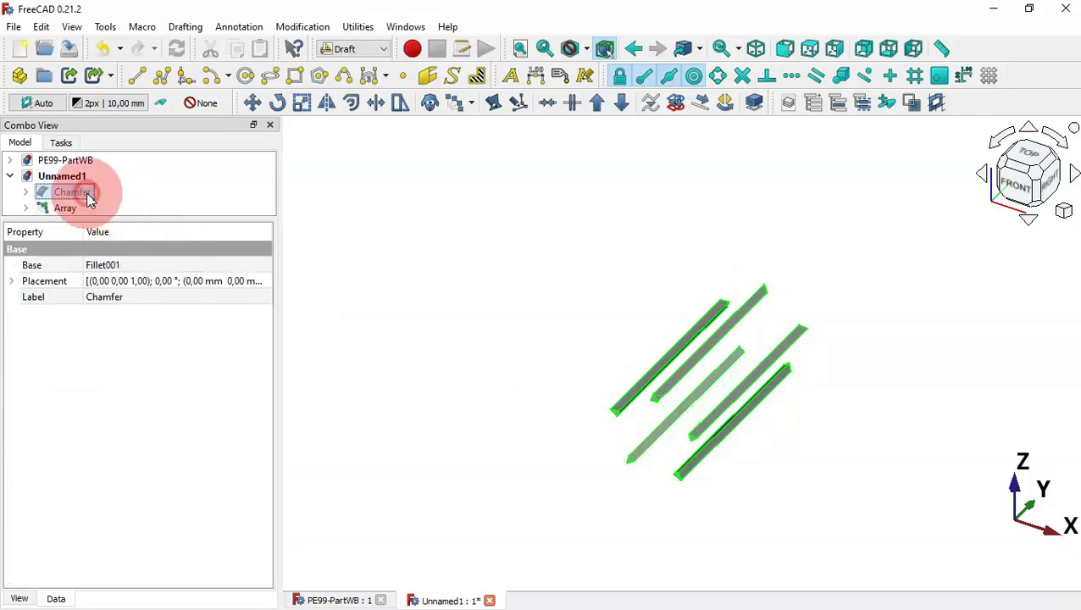
key(space)
middle_drag(803, 340, 581, 220)
Check the pocket count in the 99-2.pdf drawing and set the array's number of polar elements to 30 in FreeCAD
key(alt+Tab)
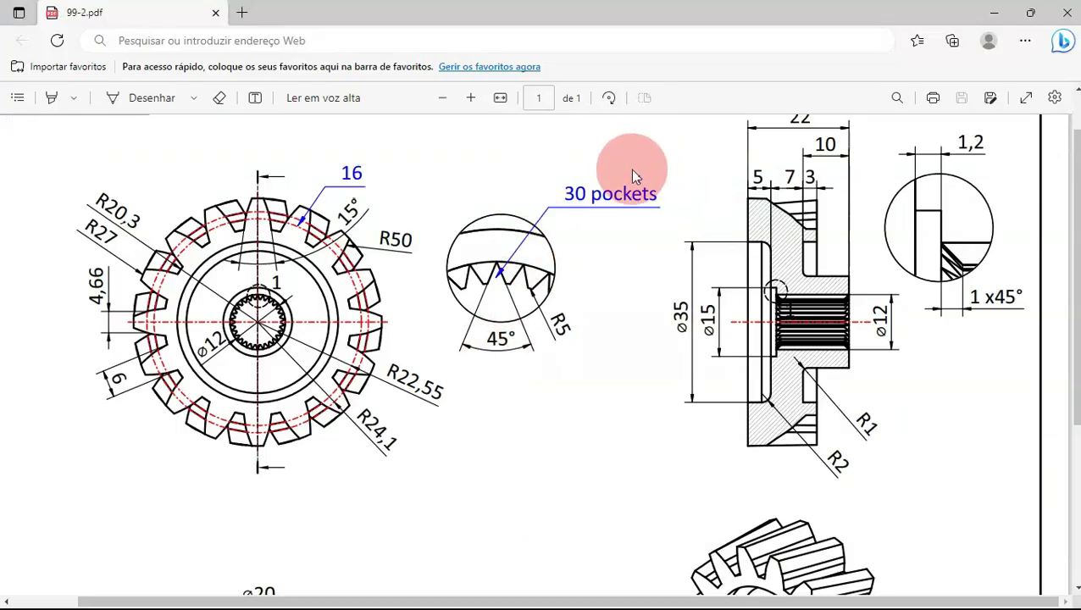
key(alt+Tab)
key(alt+Tab)
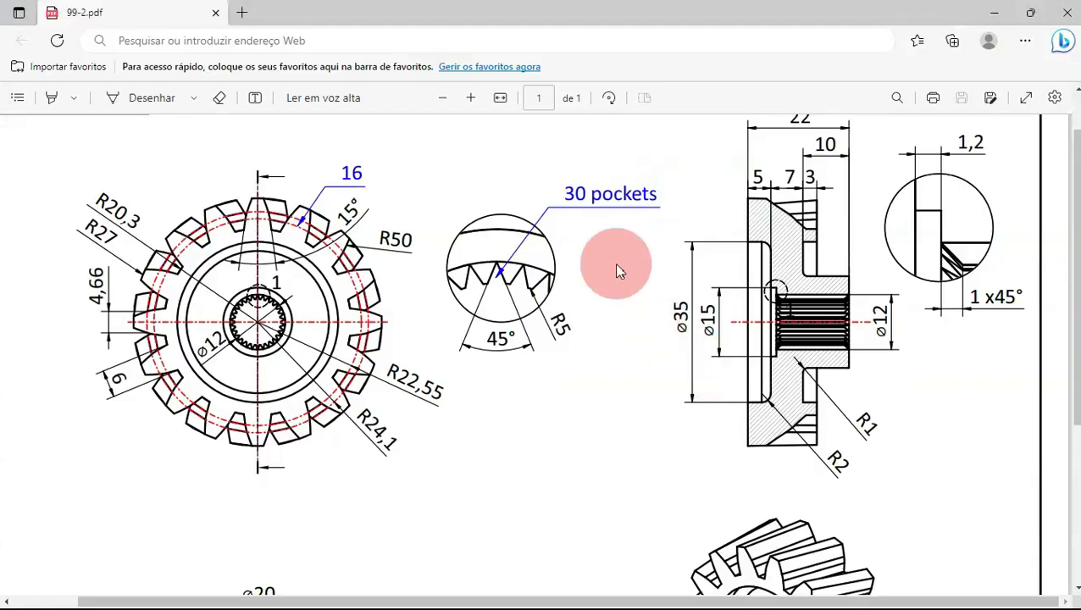
key(alt+Tab)
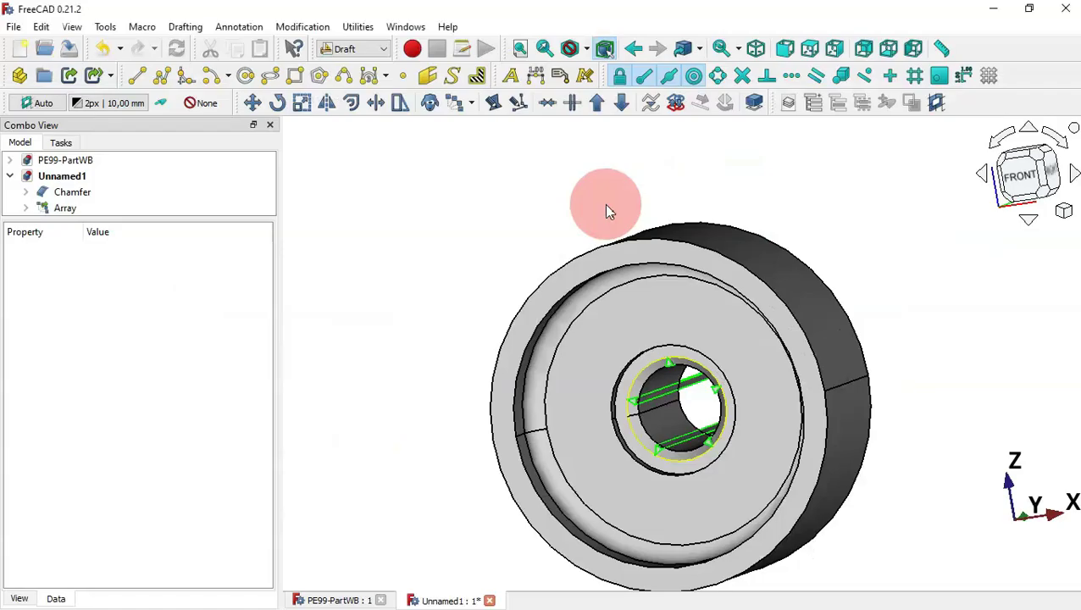
click(56, 210)
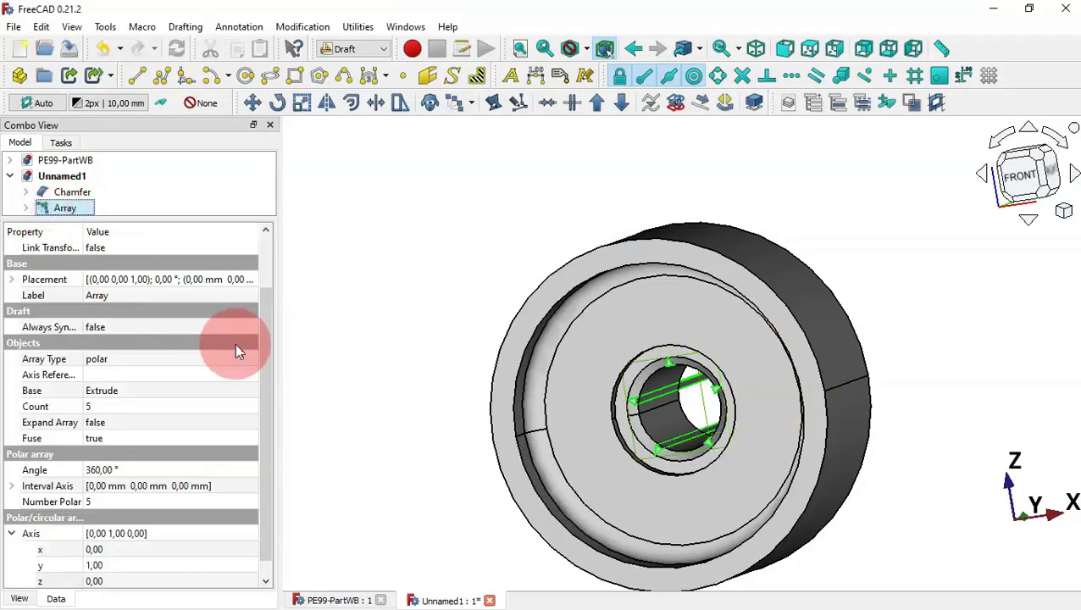
click(141, 503)
text(30)
key(Return)
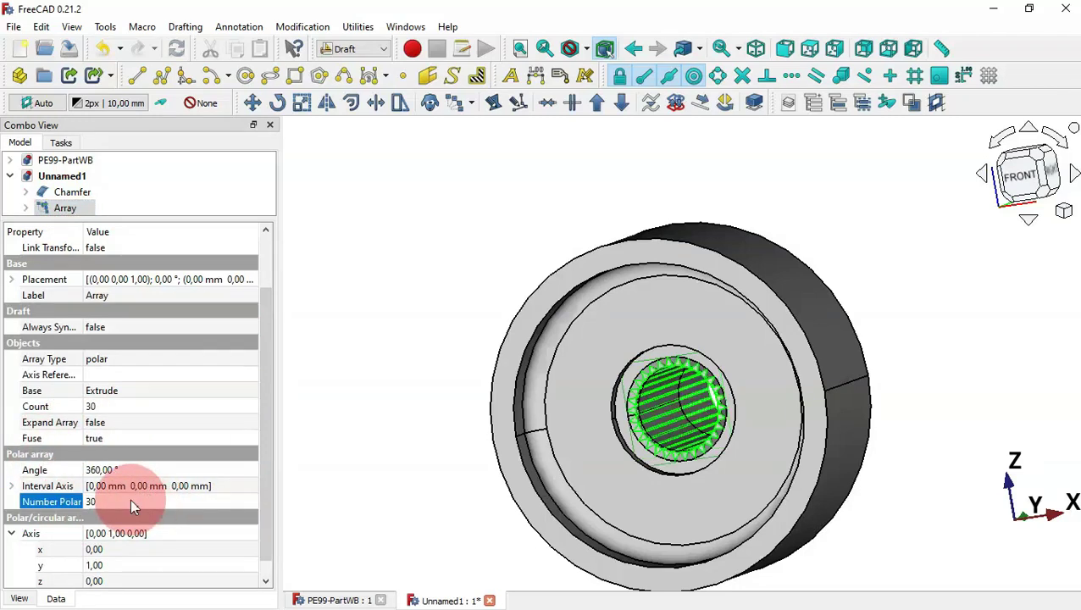
Switch to the Part workbench and cut the triangular array from the chamfered gear body
click(461, 449)
drag(460, 447, 572, 374)
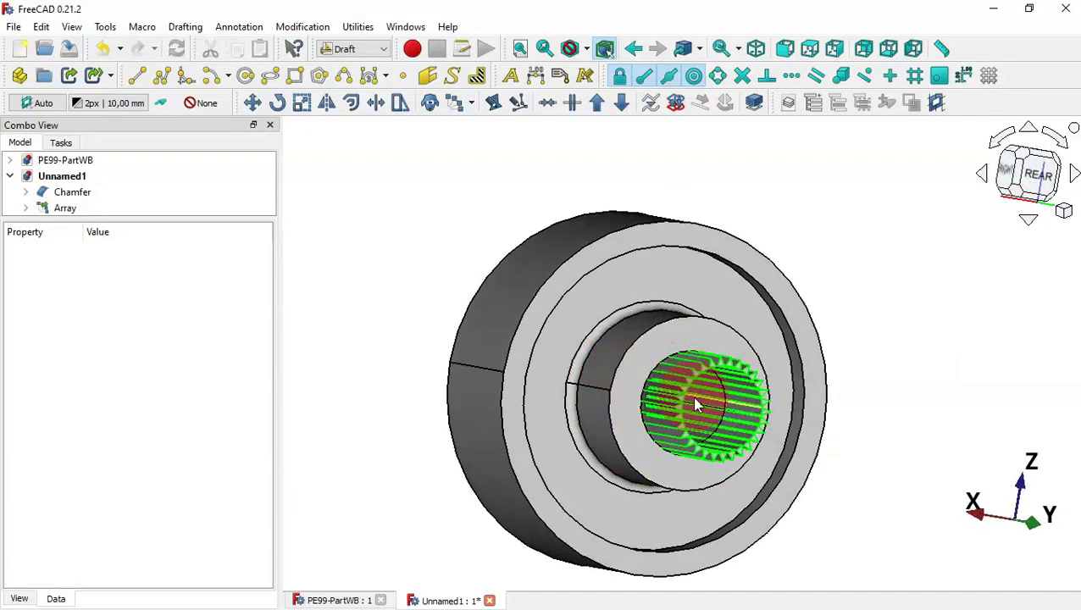
click(350, 49)
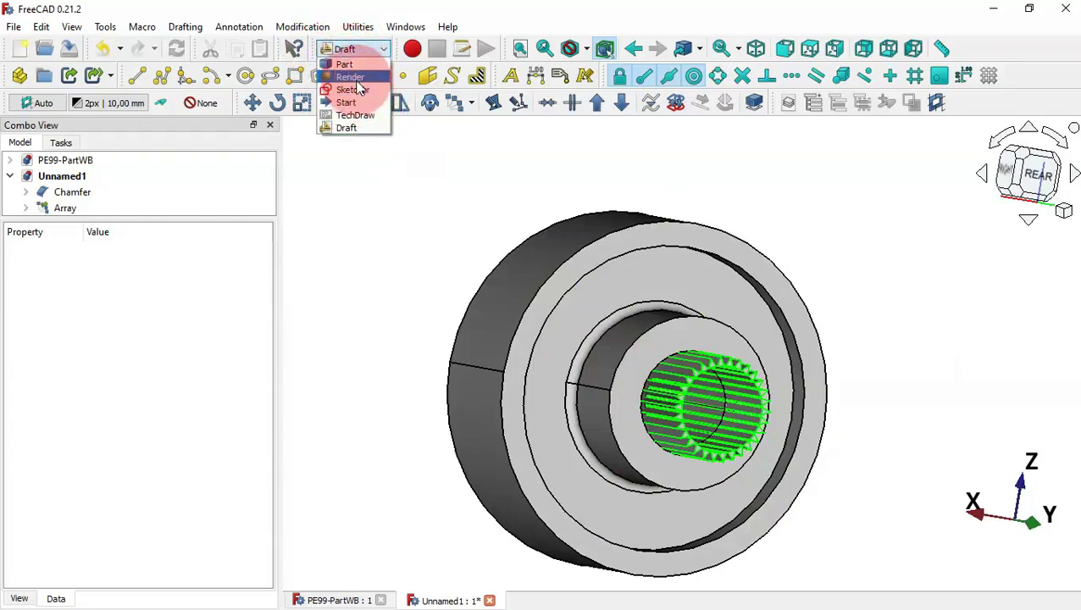
click(345, 65)
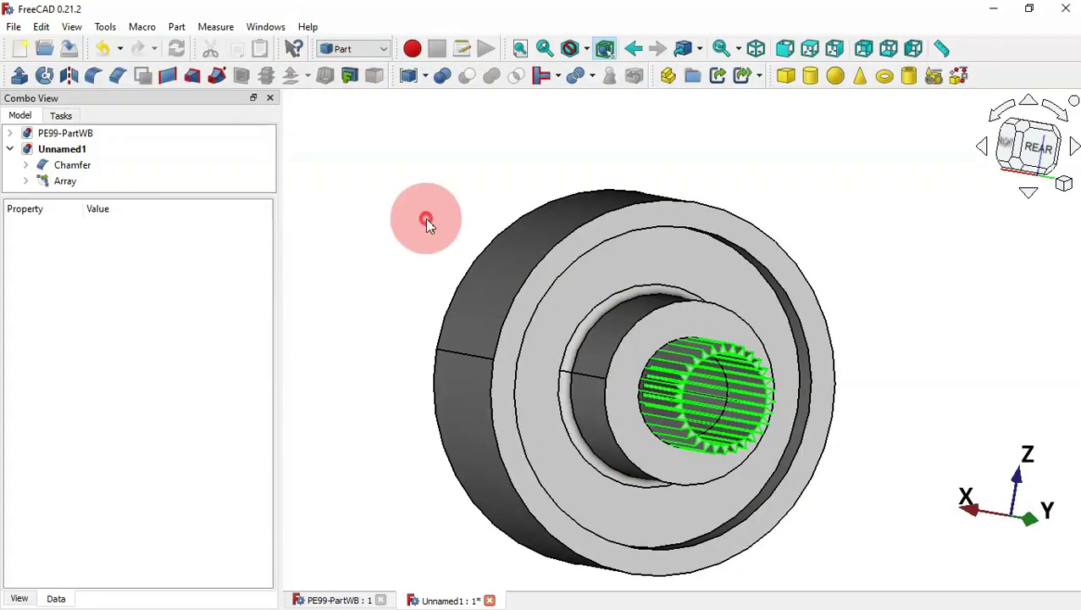
click(428, 224)
key(0)
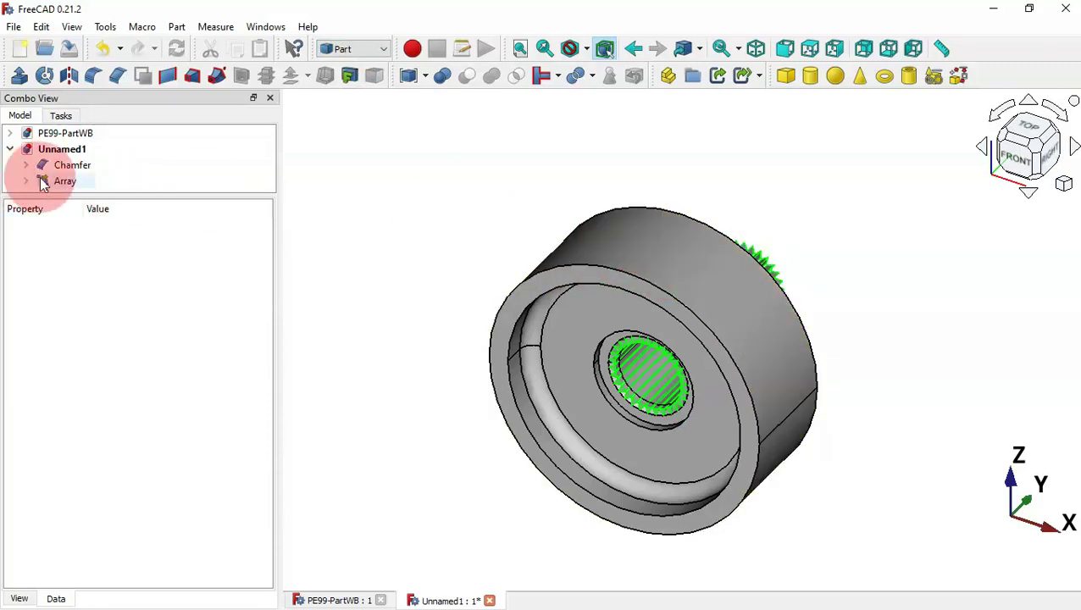
click(75, 167)
ctrl+click(57, 180)
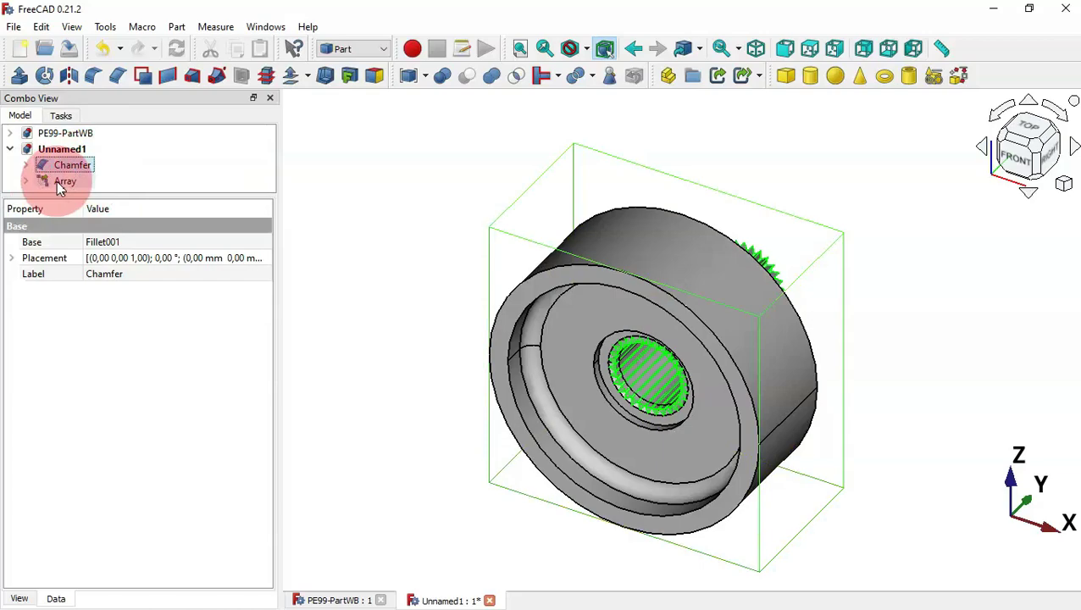
click(467, 77)
drag(913, 299, 755, 433)
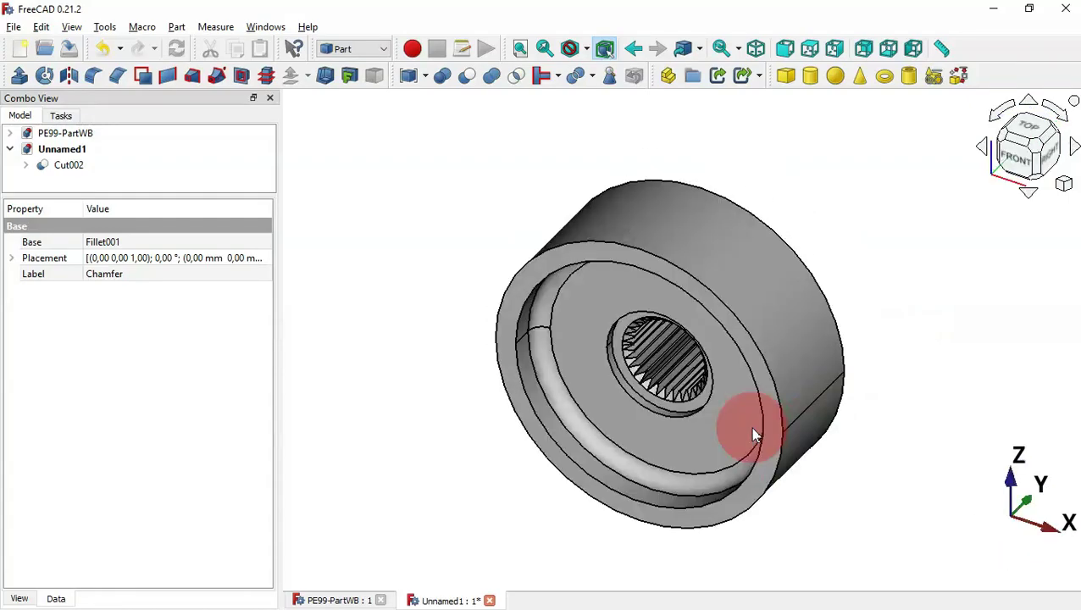
Check the outer teeth in the drawing, then create a FreeCAD Sketcher sketch on the outer ring's front face with Plane face attachment
key(alt+Tab)
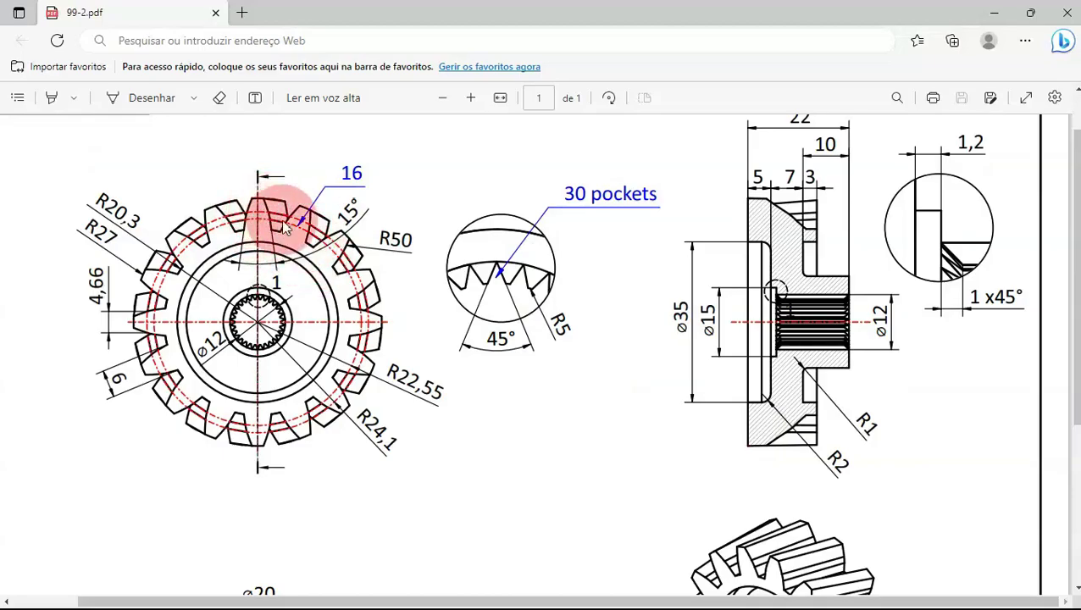
key(alt+Tab)
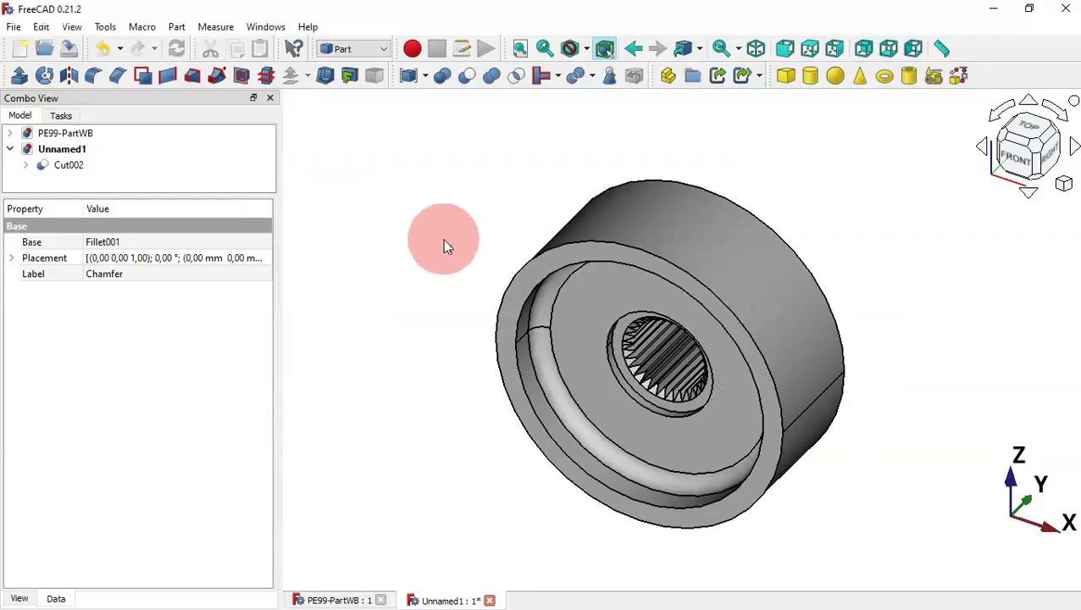
click(359, 50)
click(348, 90)
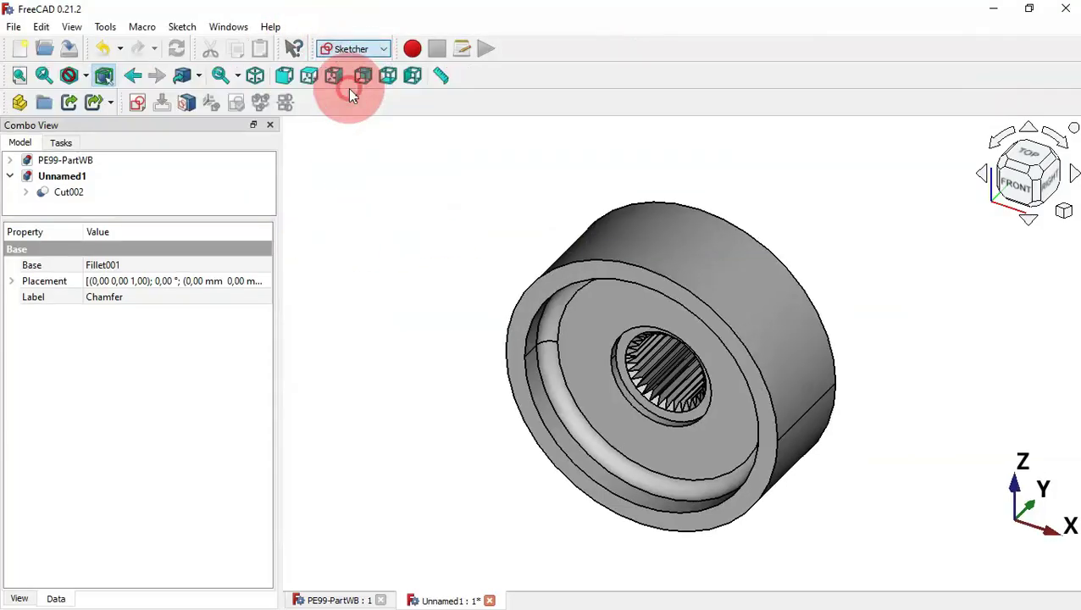
click(466, 229)
click(569, 275)
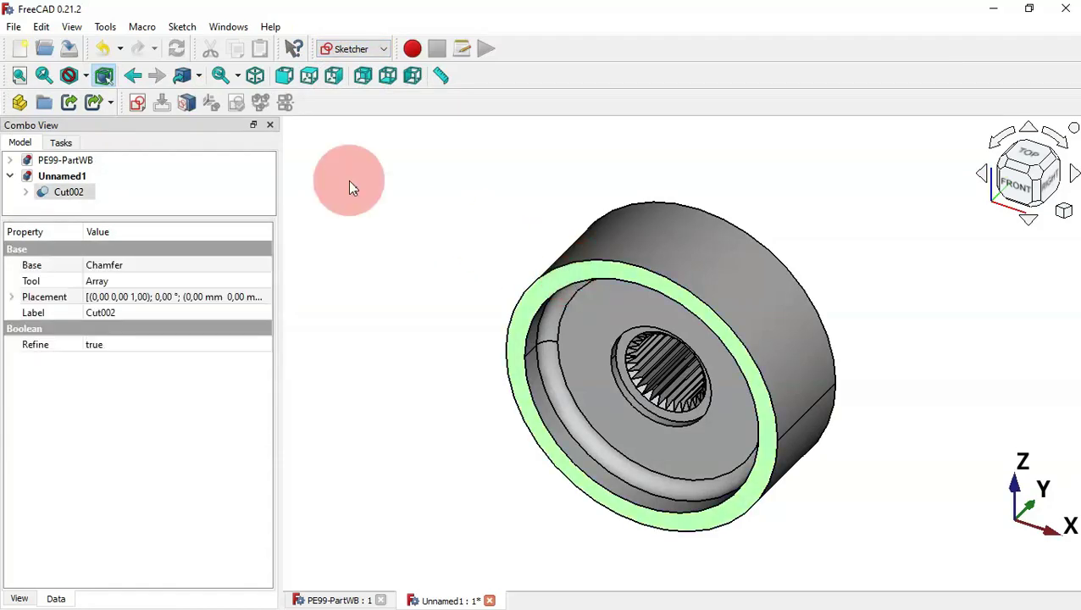
click(142, 103)
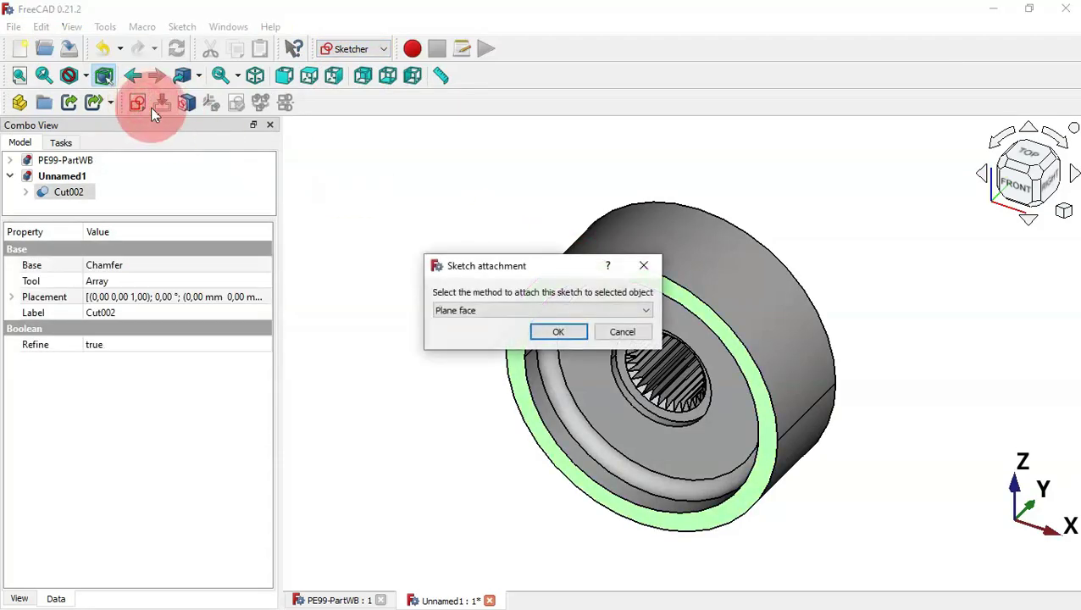
click(545, 334)
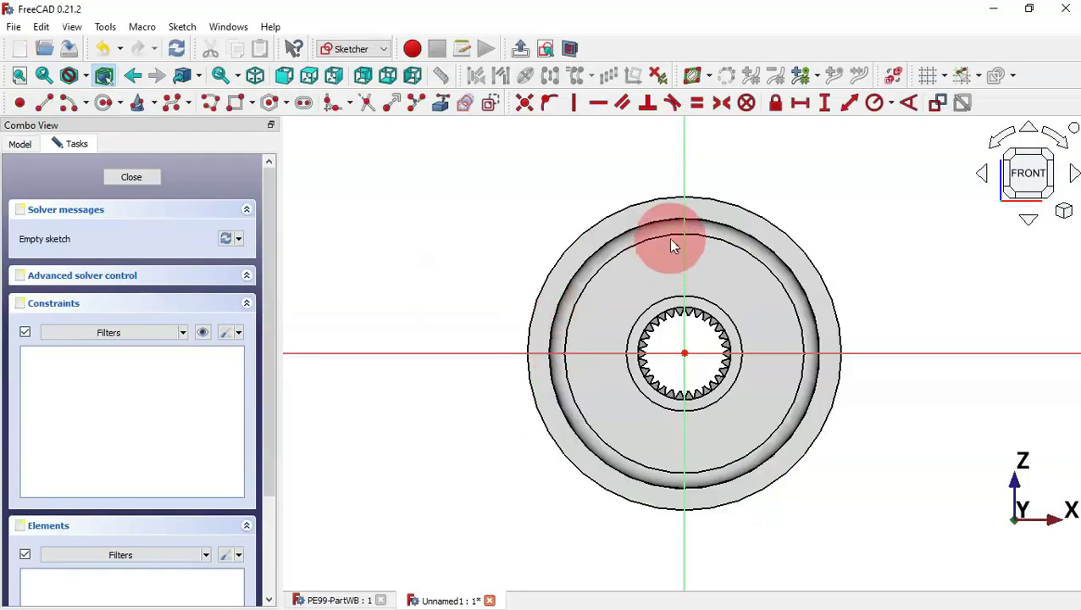
Project the outer ring's edge as external geometry, check the drawing, and draw an origin-centred base arc of about 20.3 mm radius on it
click(441, 108)
click(690, 194)
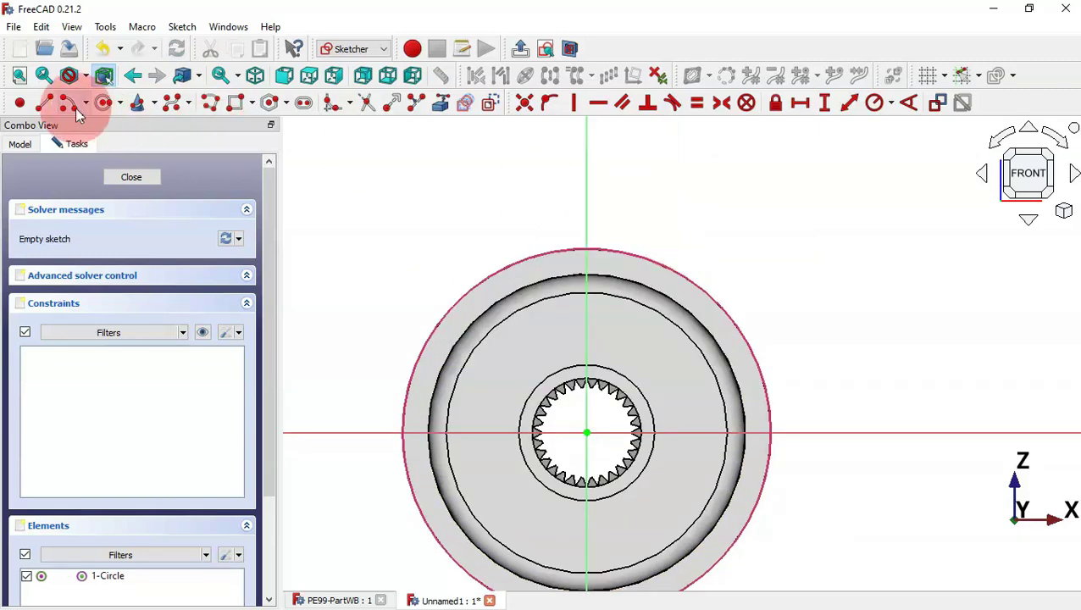
click(586, 433)
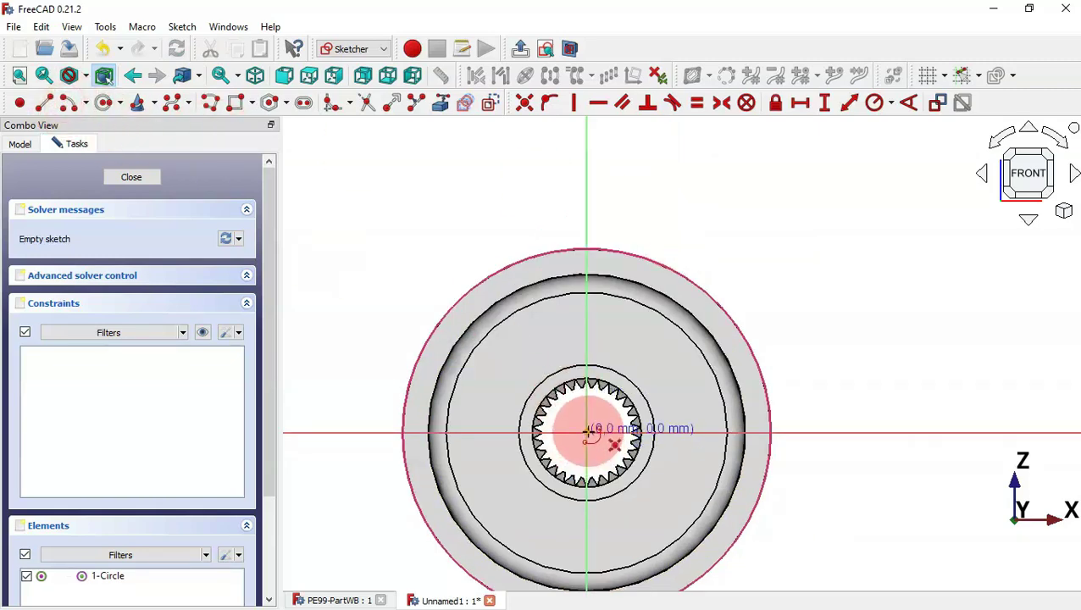
scroll(565, 450, down, 3)
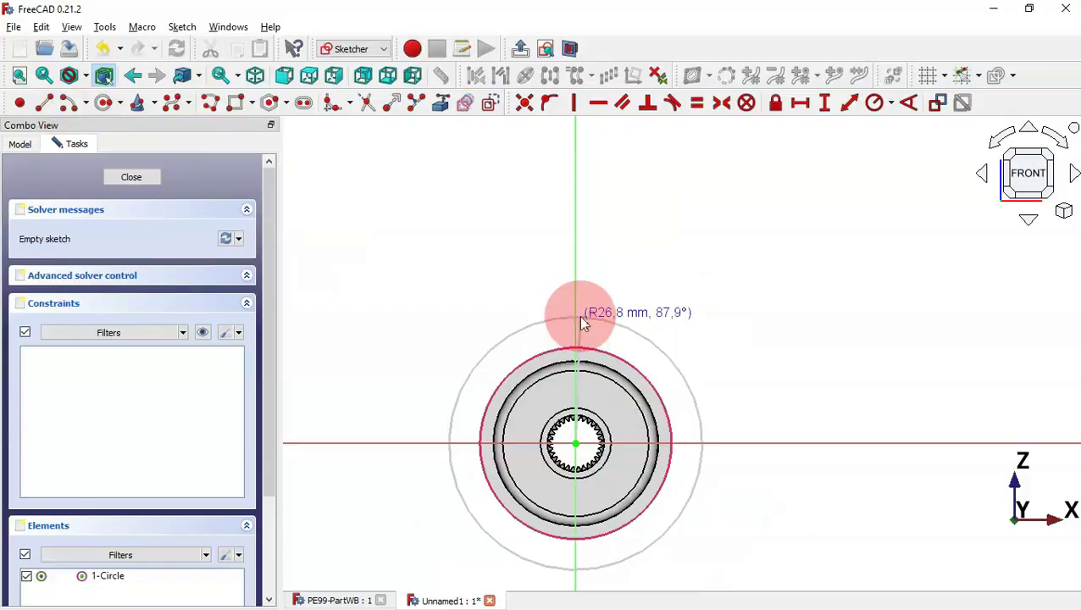
key(alt+Tab)
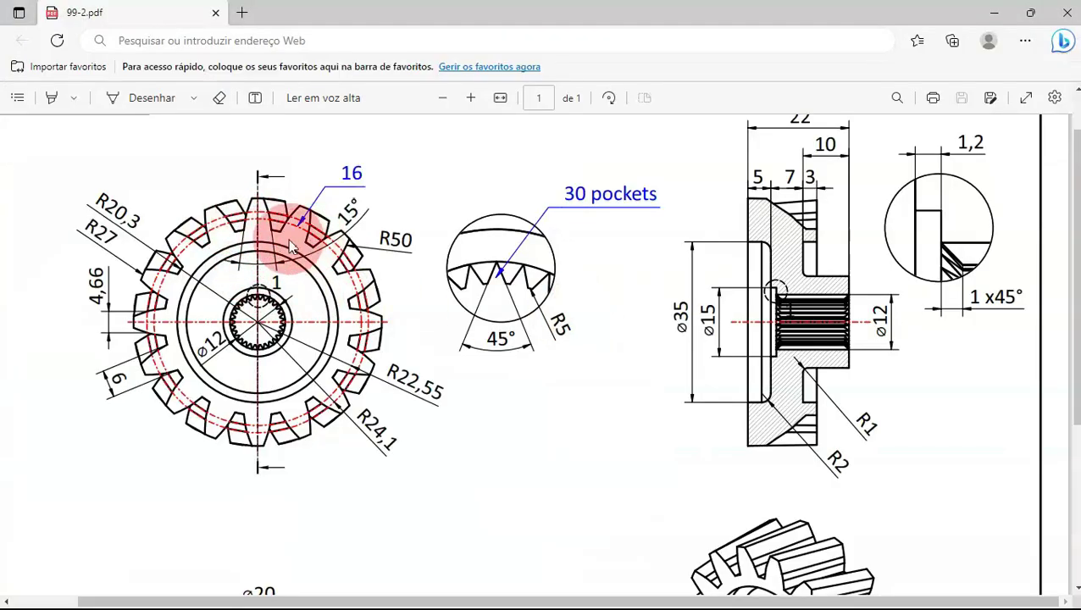
key(alt+Tab)
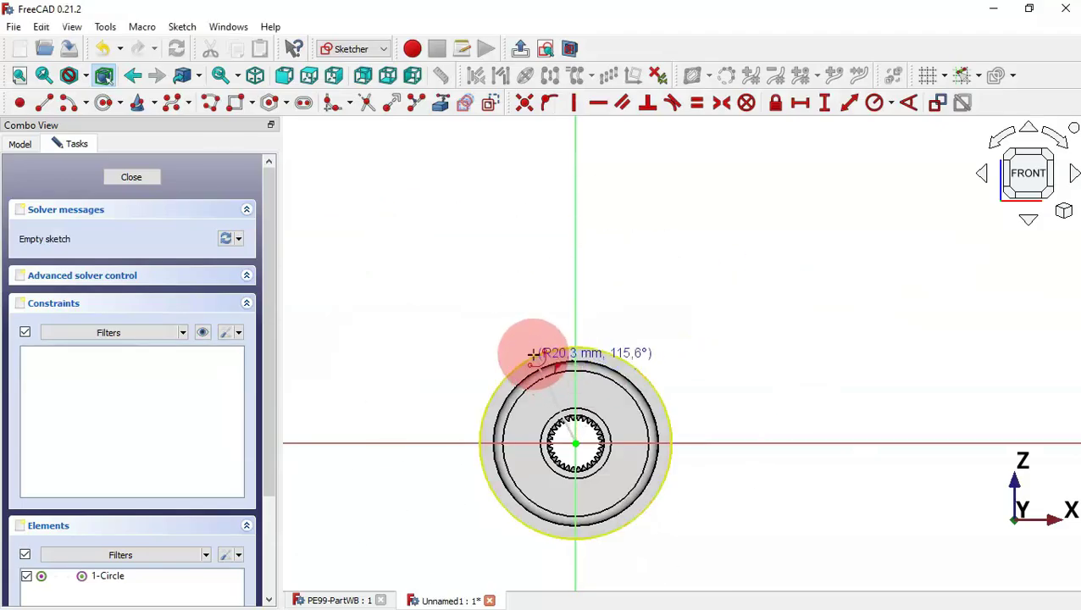
click(531, 353)
click(613, 352)
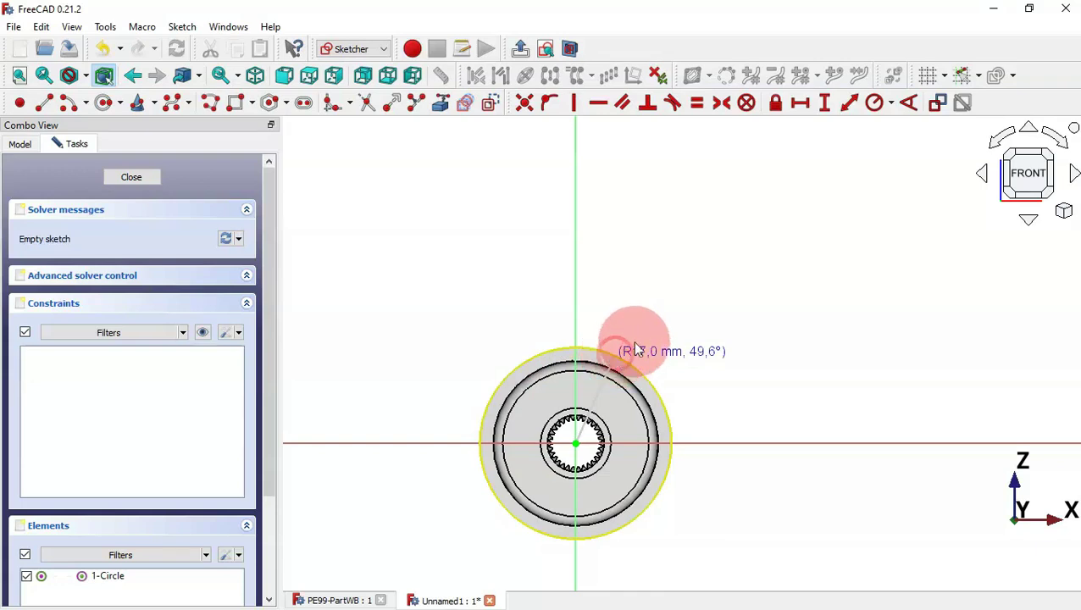
Draw the tooth's top arc centred on the origin with about 31.6 mm radius, spanning the vertical axis above the base arc
click(576, 442)
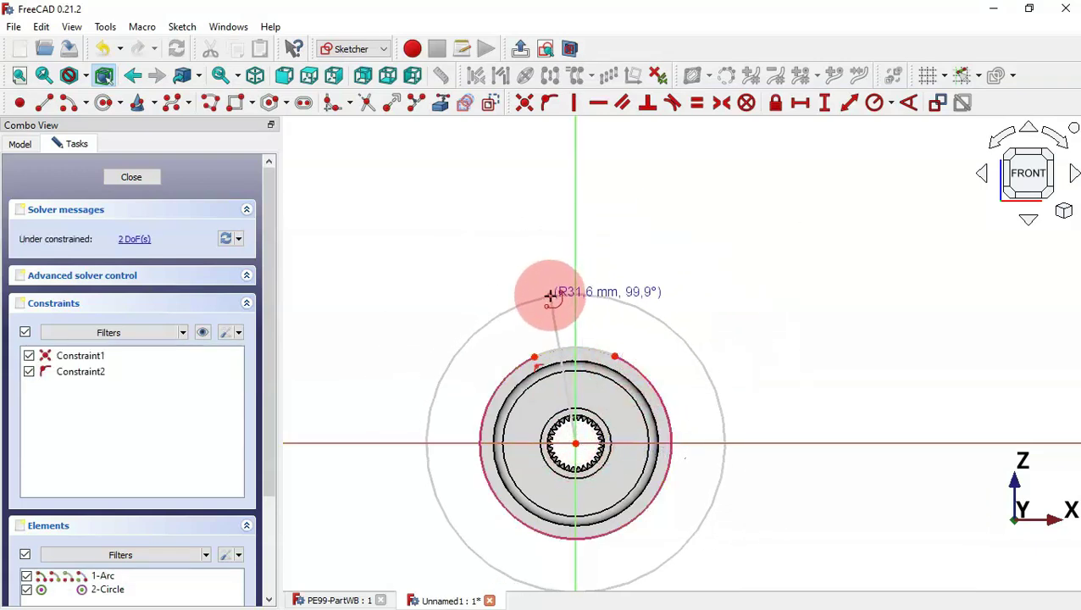
click(609, 290)
click(608, 293)
click(563, 328)
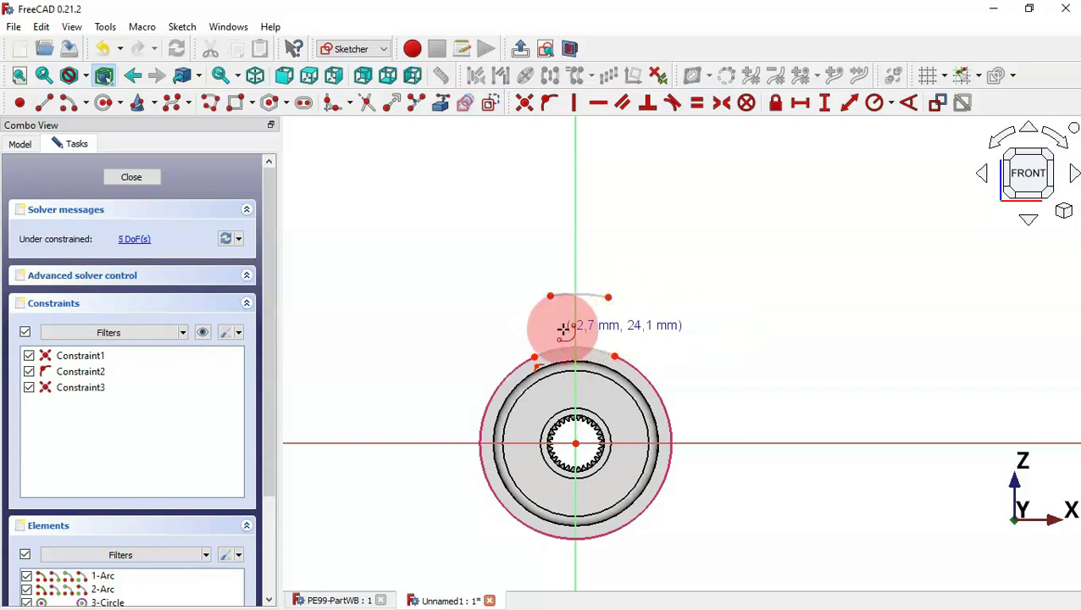
Check the flank radius in the 99-2.pdf drawing and draw a short flank arc from each top-arc end in FreeCAD, centred on the opposite side
key(alt+Tab)
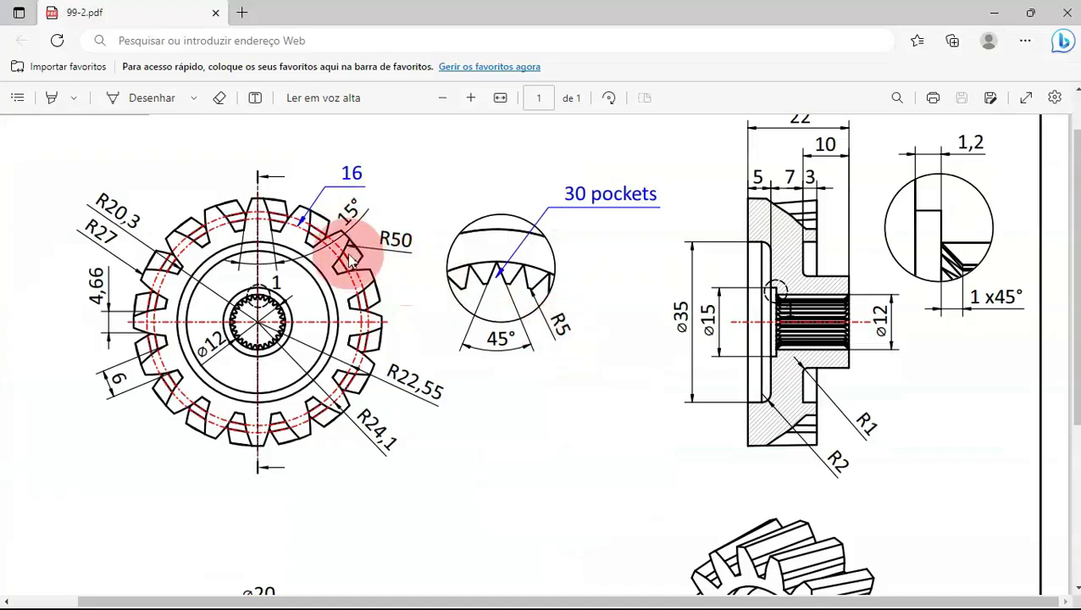
key(alt+Tab)
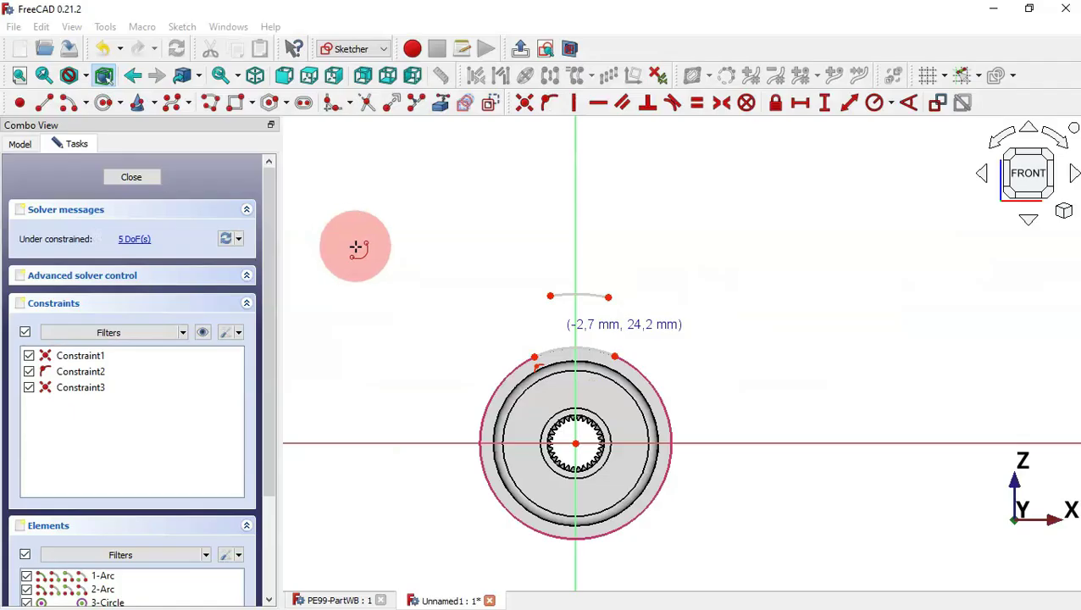
click(433, 378)
click(609, 293)
click(615, 314)
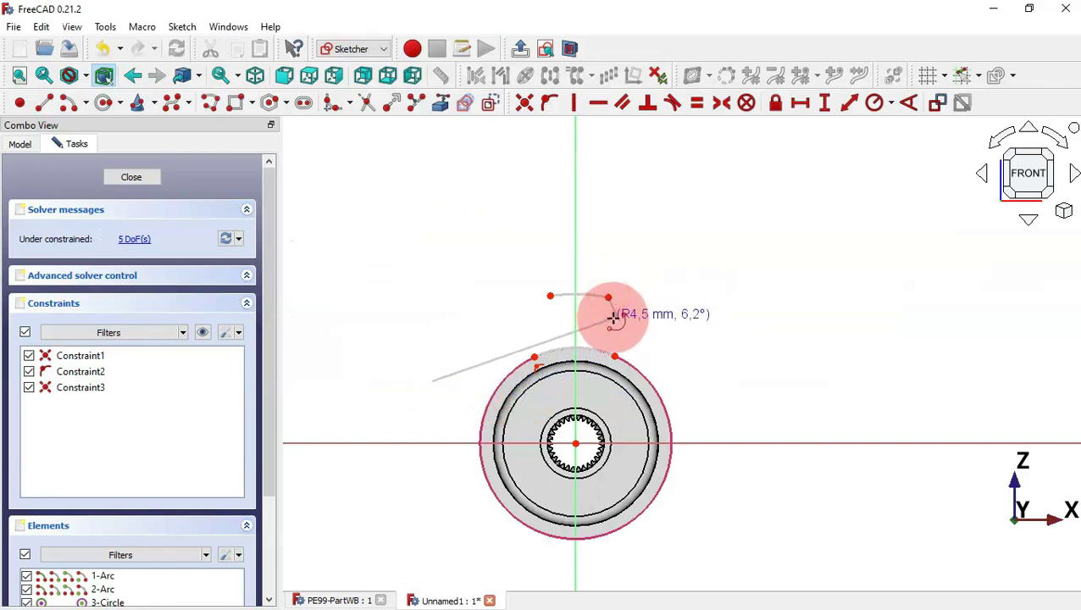
click(709, 339)
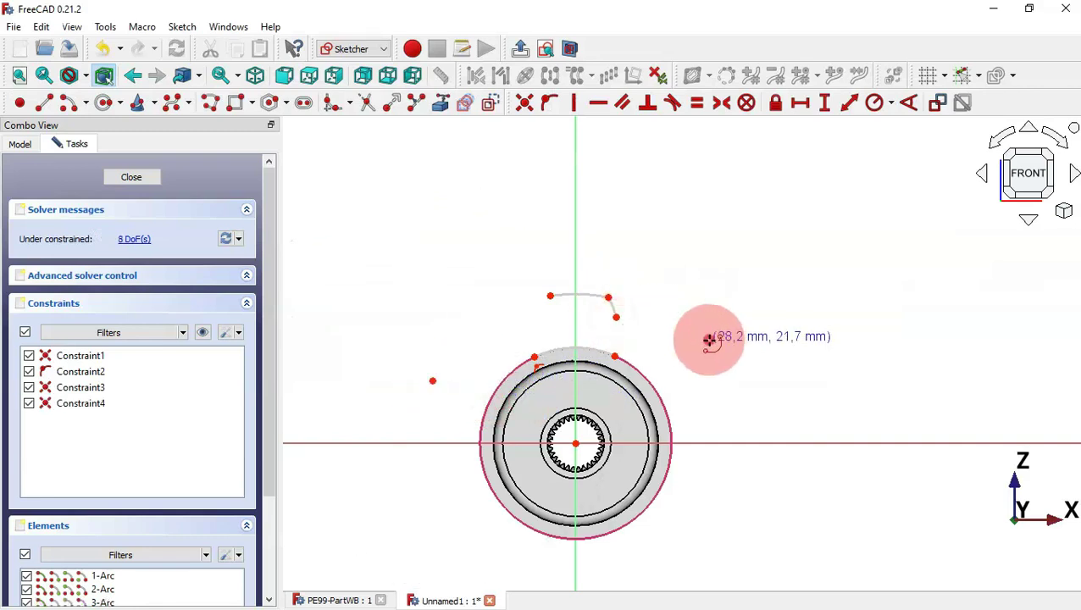
click(550, 304)
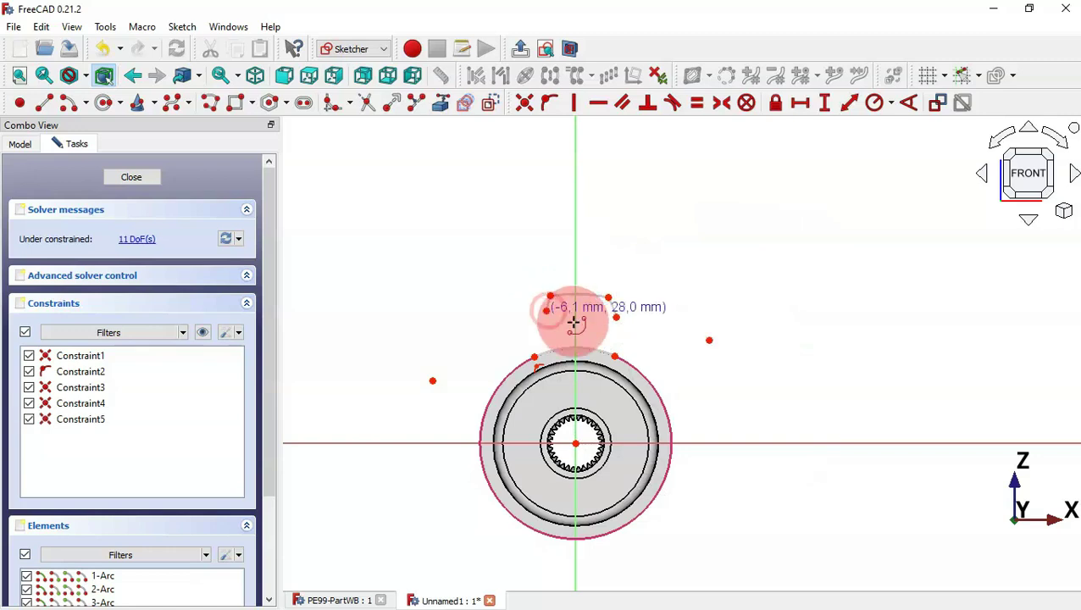
Connect the lower end of each flank arc to the matching end of the base arc with a straight line
scroll(597, 322, up, 2)
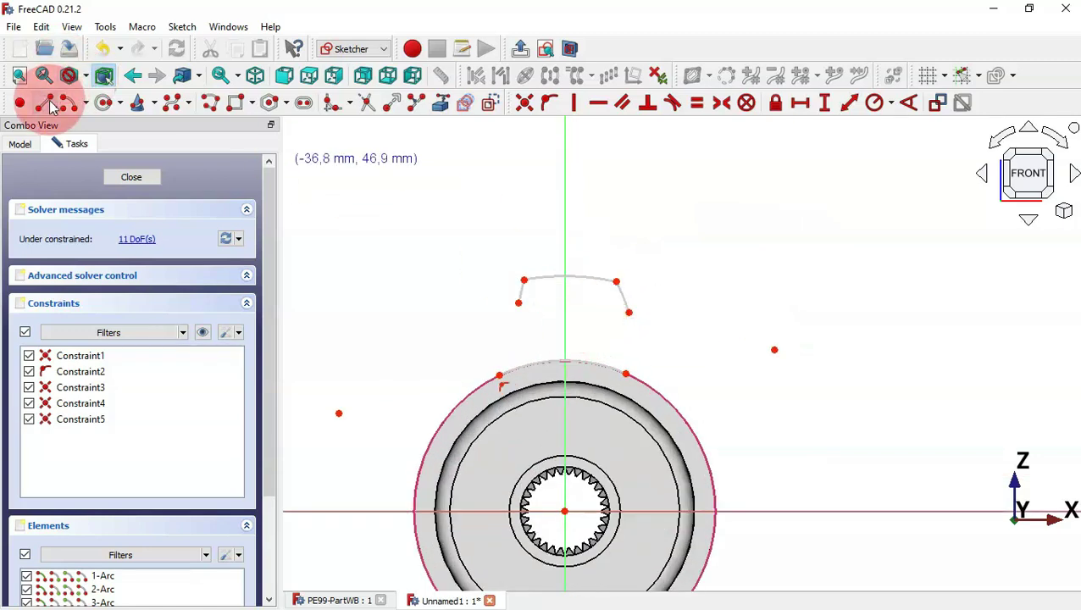
click(50, 102)
mouse_move(525, 320)
mouse_down()
mouse_move(518, 305)
mouse_move(500, 373)
mouse_up()
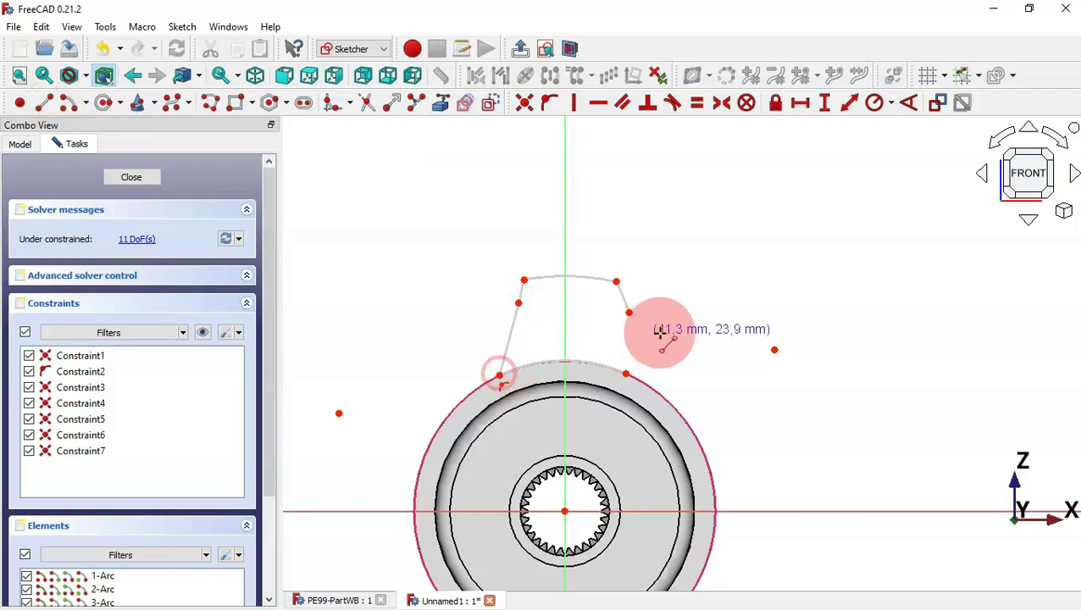
drag(630, 312, 627, 373)
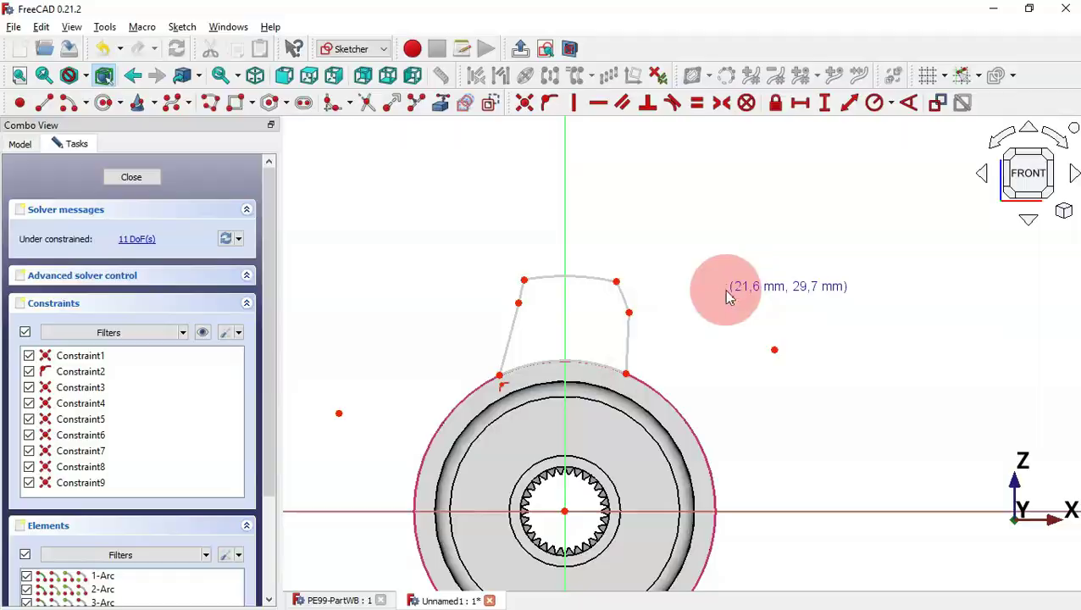
Check the tooth shape in the 99-2.pdf drawing and fillet the flank-arc-to-line corners on both sides of the tooth in FreeCAD
key(alt+Tab)
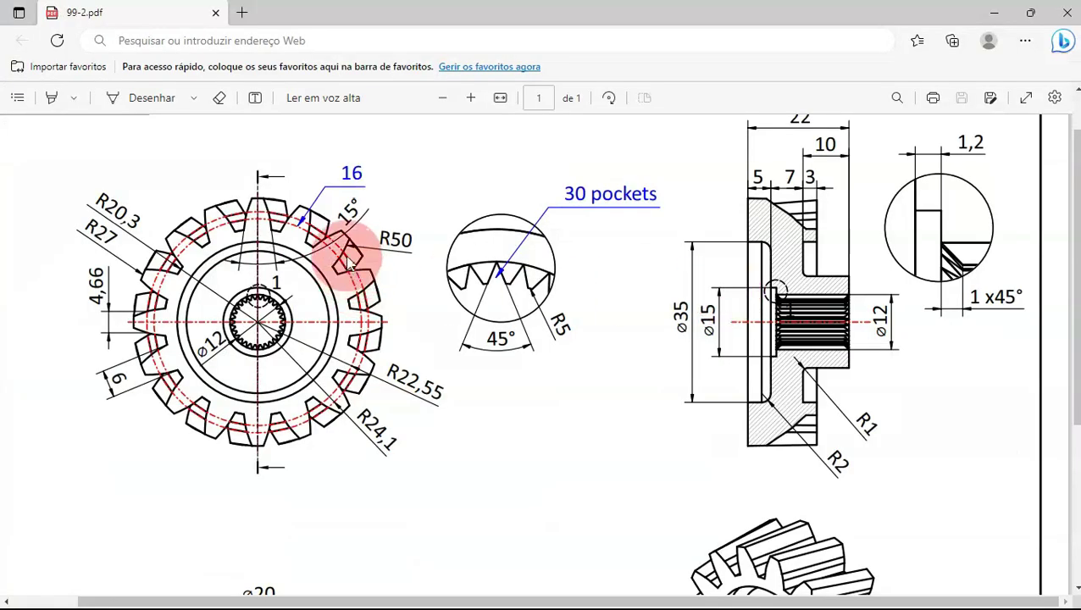
key(alt+Tab)
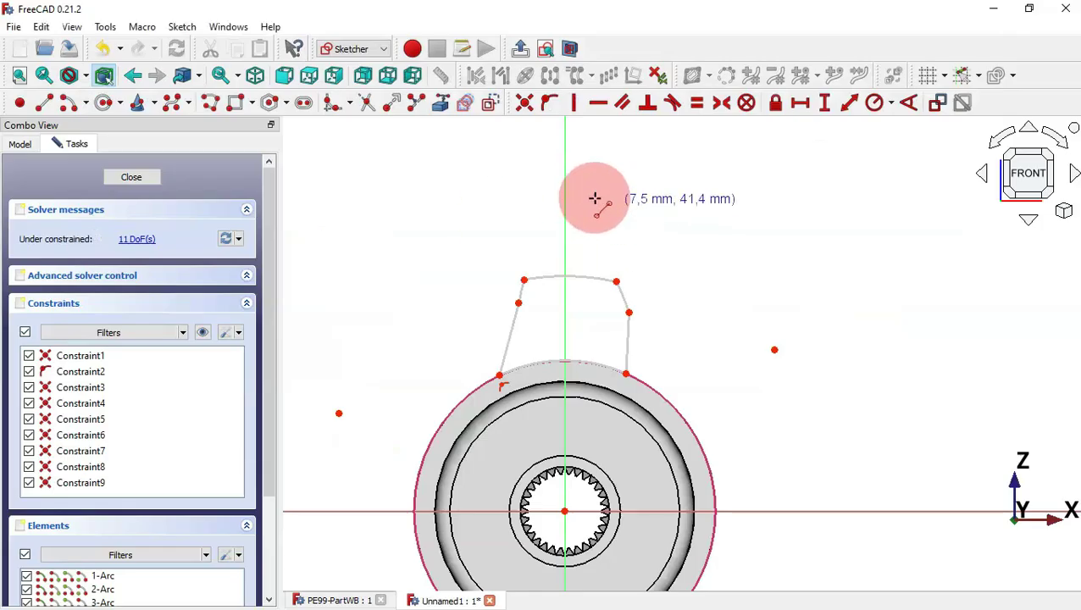
click(334, 102)
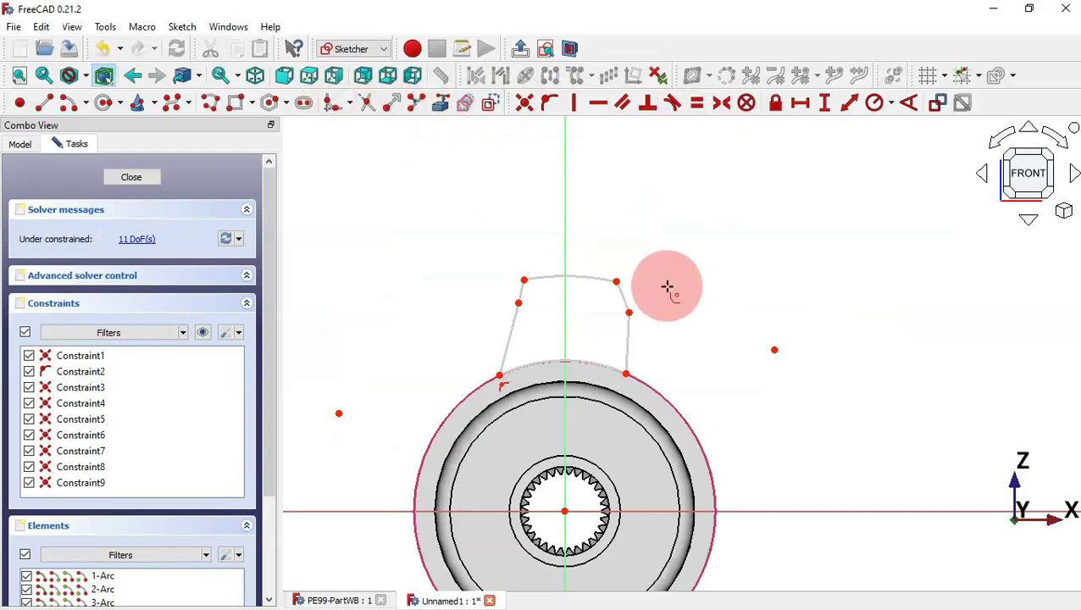
click(623, 298)
click(631, 332)
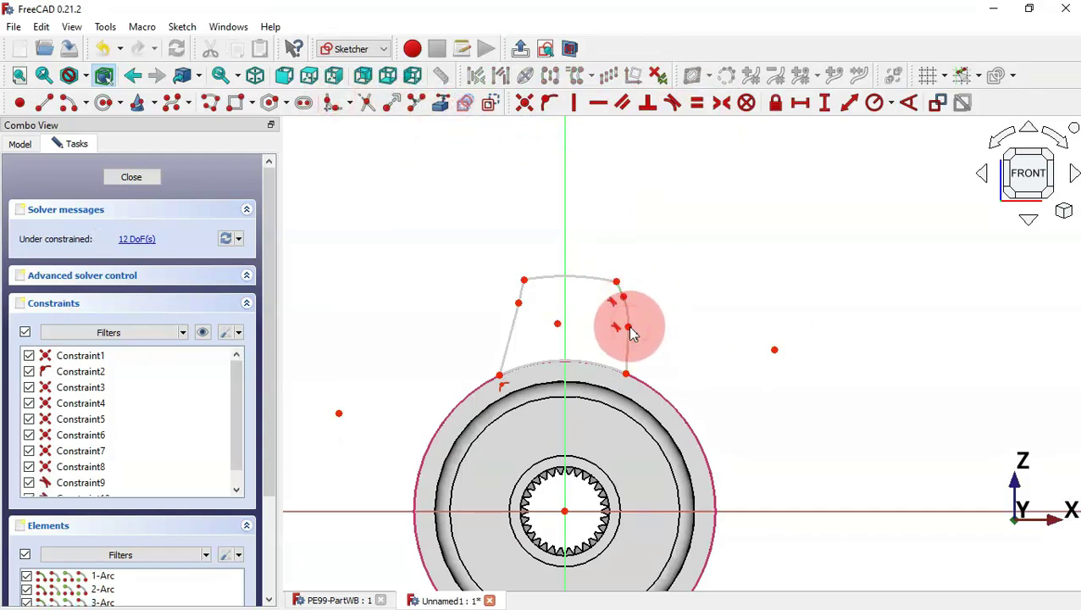
scroll(567, 307, up, 3)
mouse_move(474, 303)
mouse_down()
mouse_move(494, 295)
mouse_move(454, 271)
mouse_move(458, 339)
mouse_up()
click(334, 108)
click(450, 298)
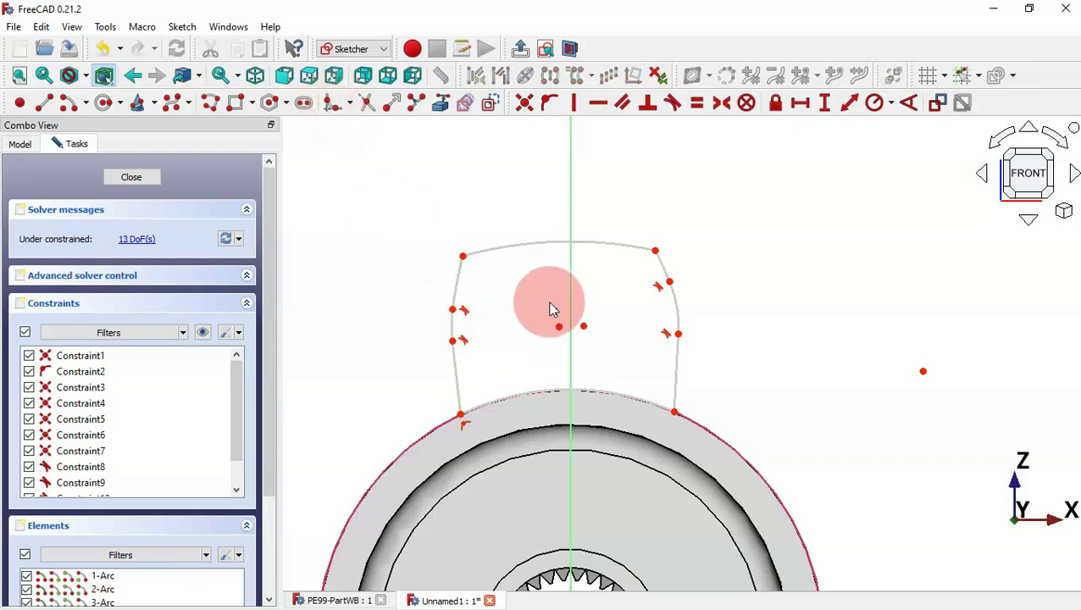
Apply equal constraints between the two fillet arcs, the two lower flank lines and the two upper flank arcs
click(697, 105)
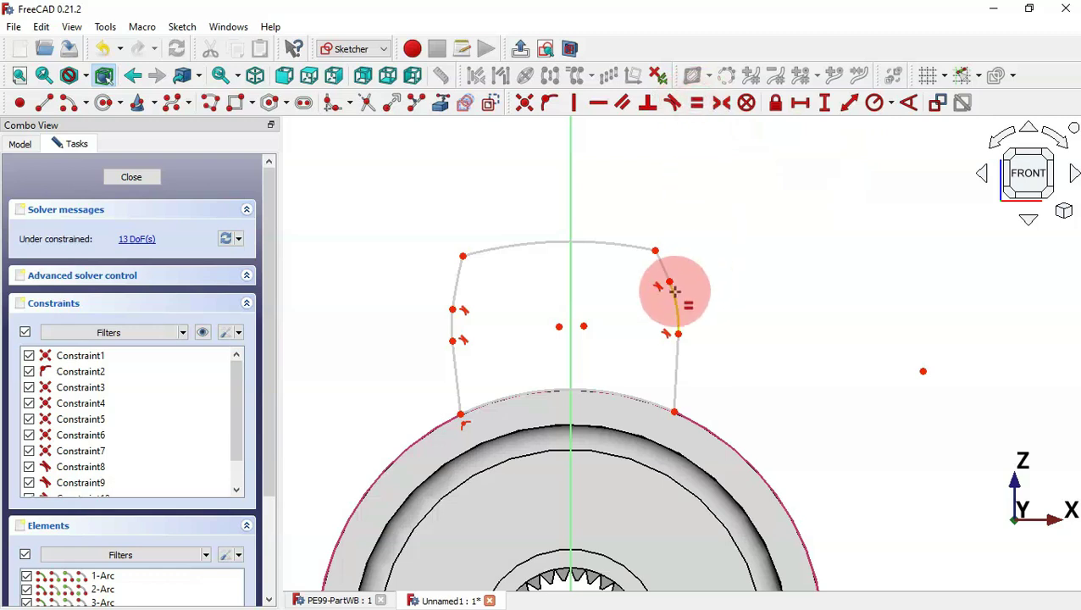
click(672, 294)
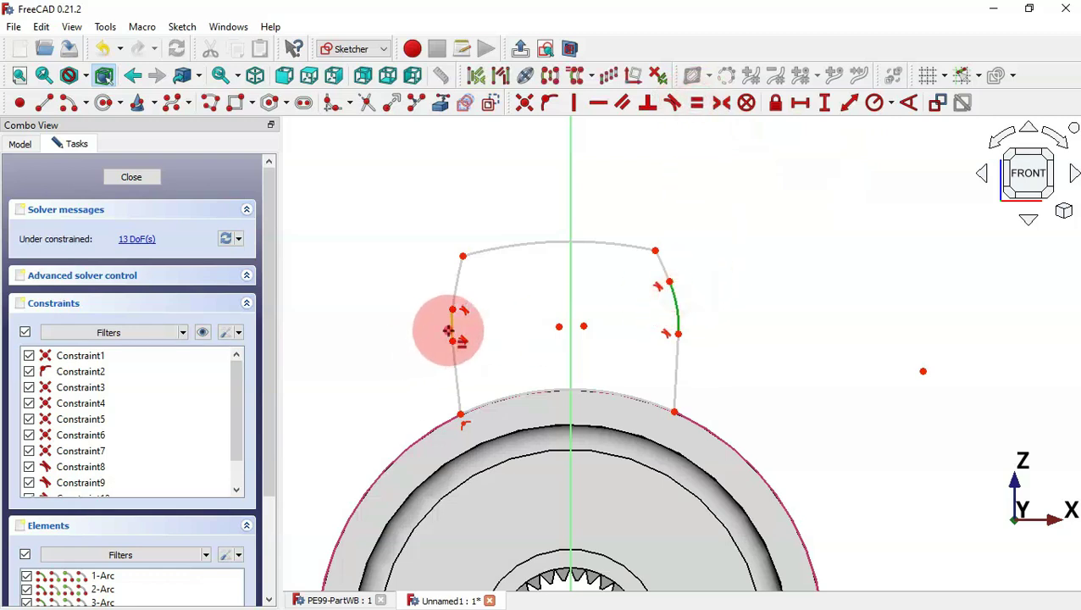
click(448, 330)
click(458, 380)
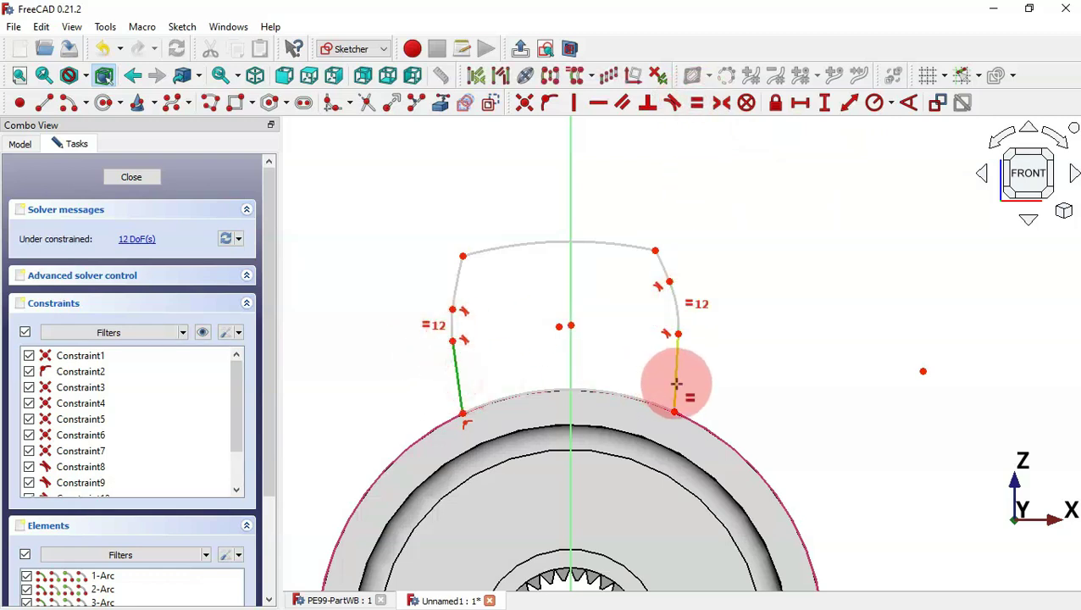
click(675, 384)
click(660, 269)
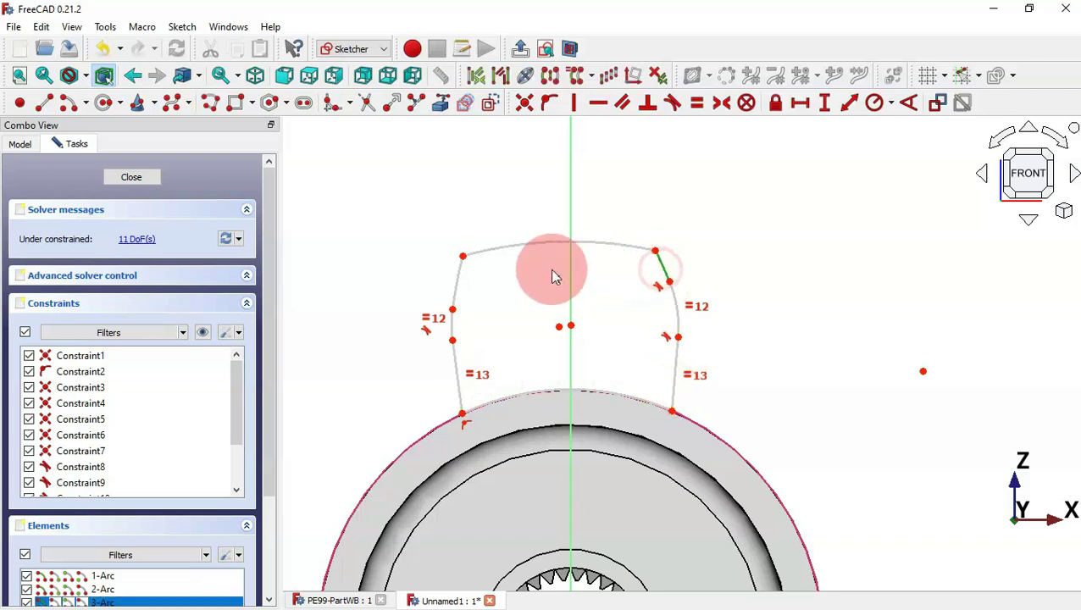
click(463, 282)
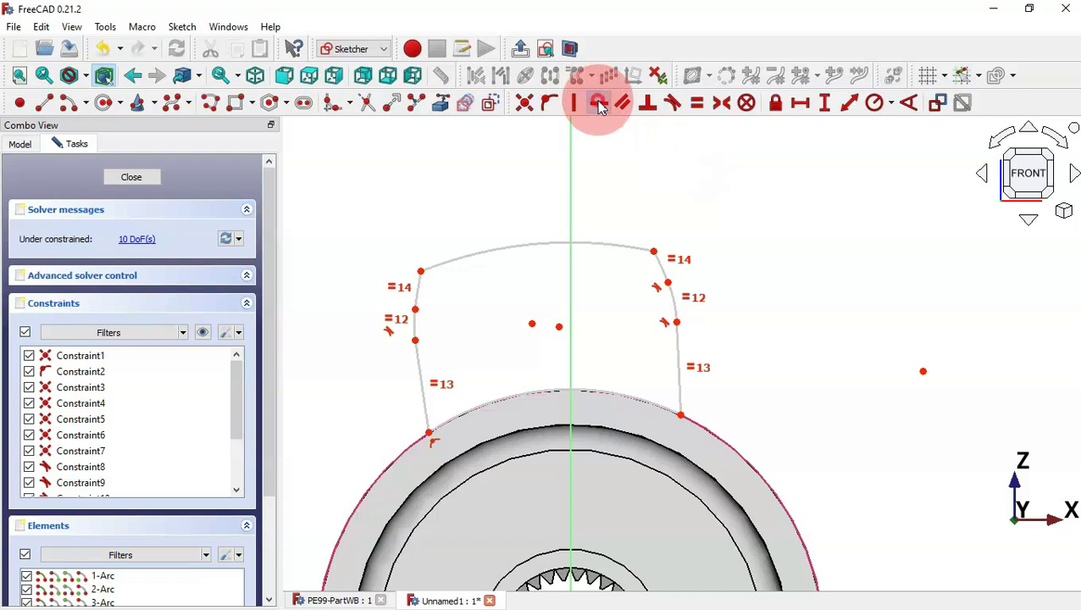
Constrain the tooth's two top corners horizontally to each other, and likewise the two ends of the base arc
click(598, 103)
click(654, 251)
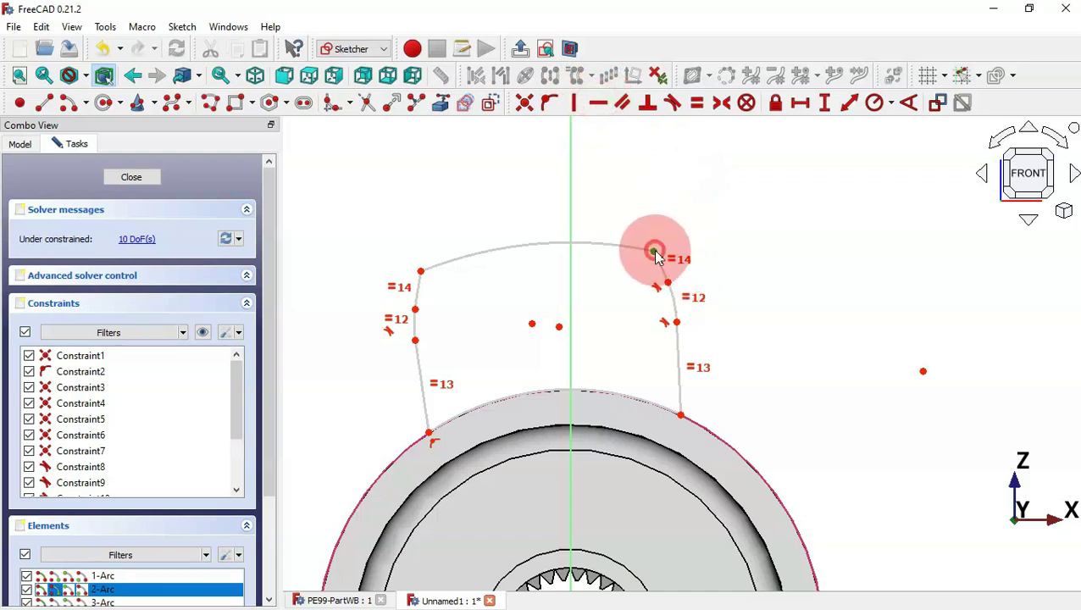
click(422, 270)
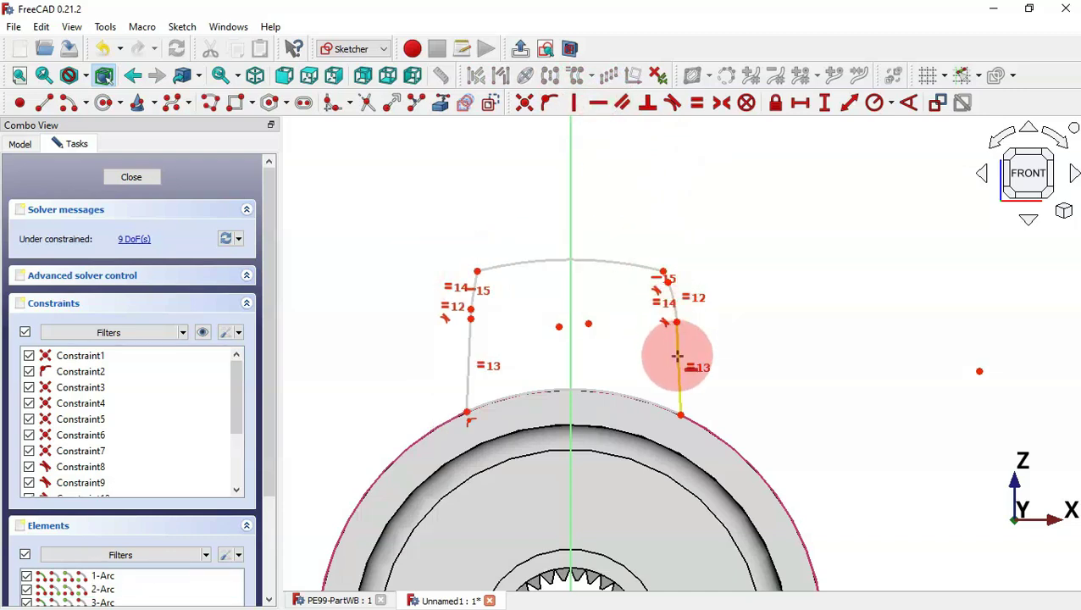
click(679, 413)
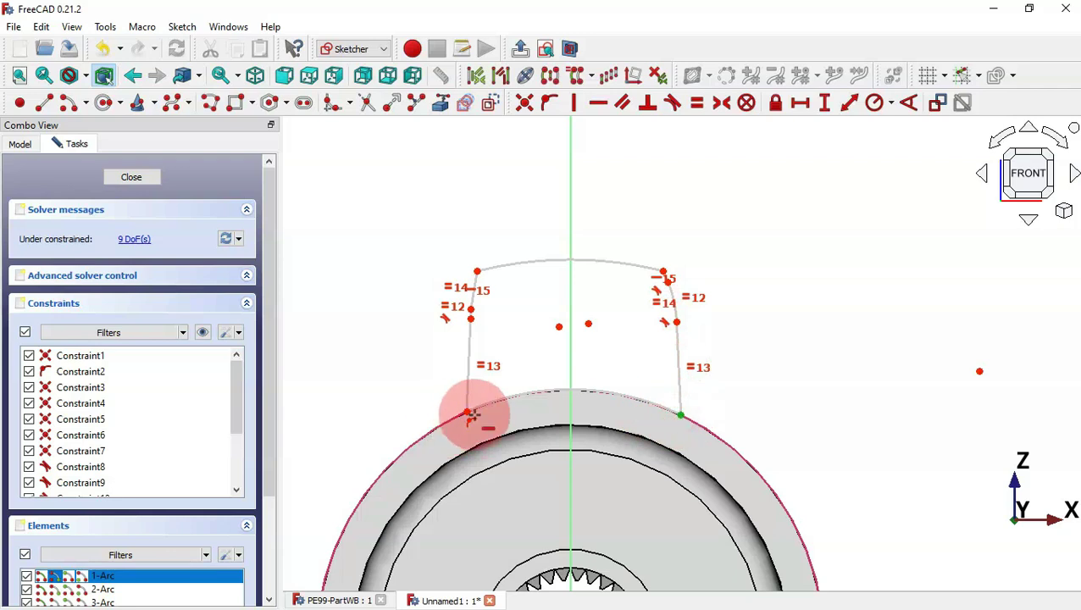
click(468, 412)
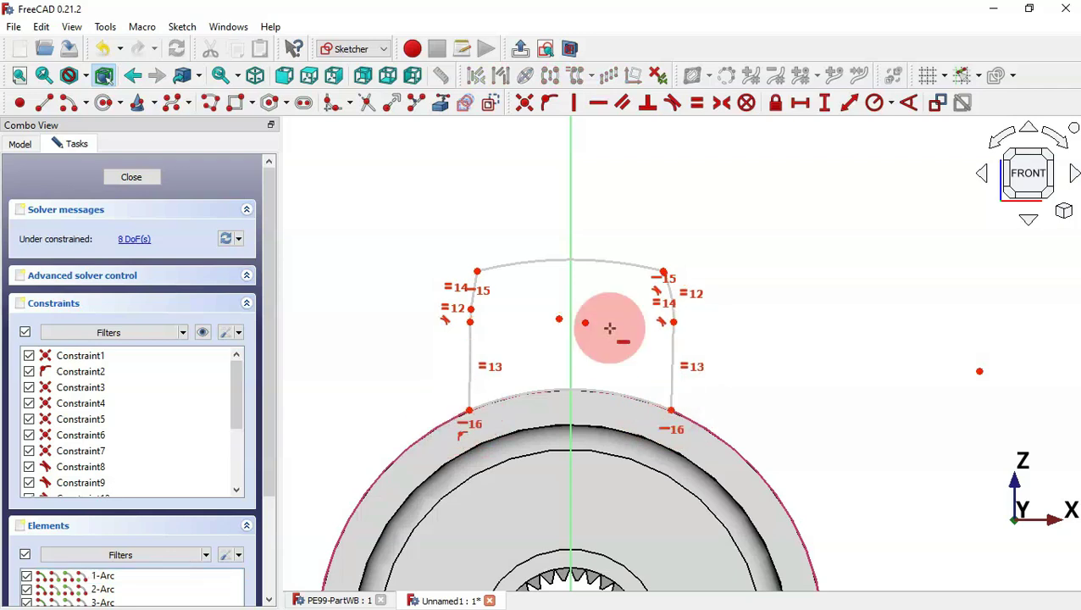
Hide all sketch constraint markers and check the tooth's reference circle radii in the 99-2.pdf drawing before returning to FreeCAD
click(483, 294)
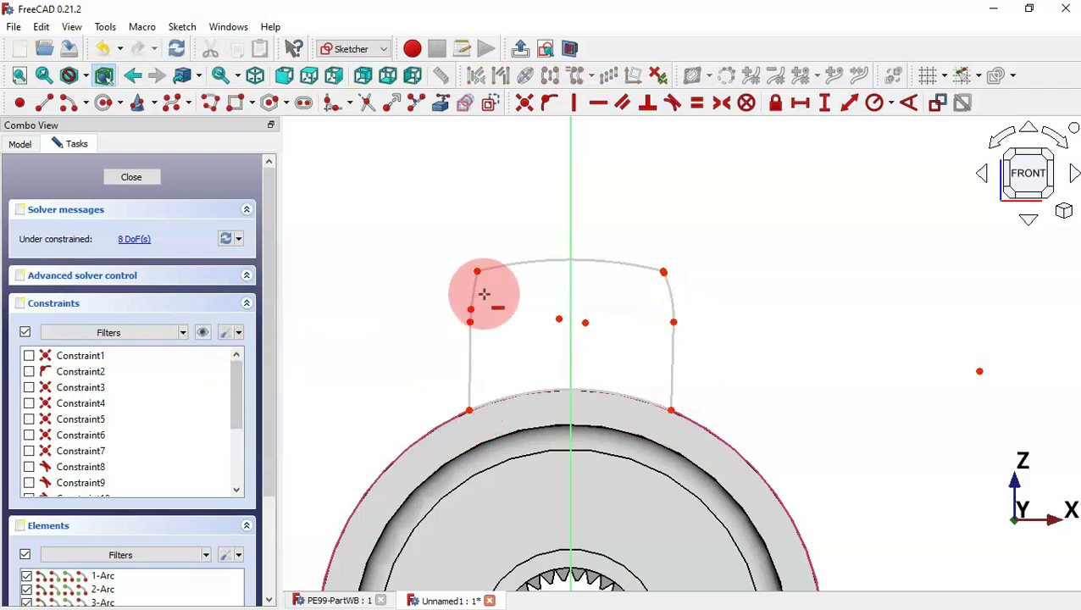
key(alt+Tab)
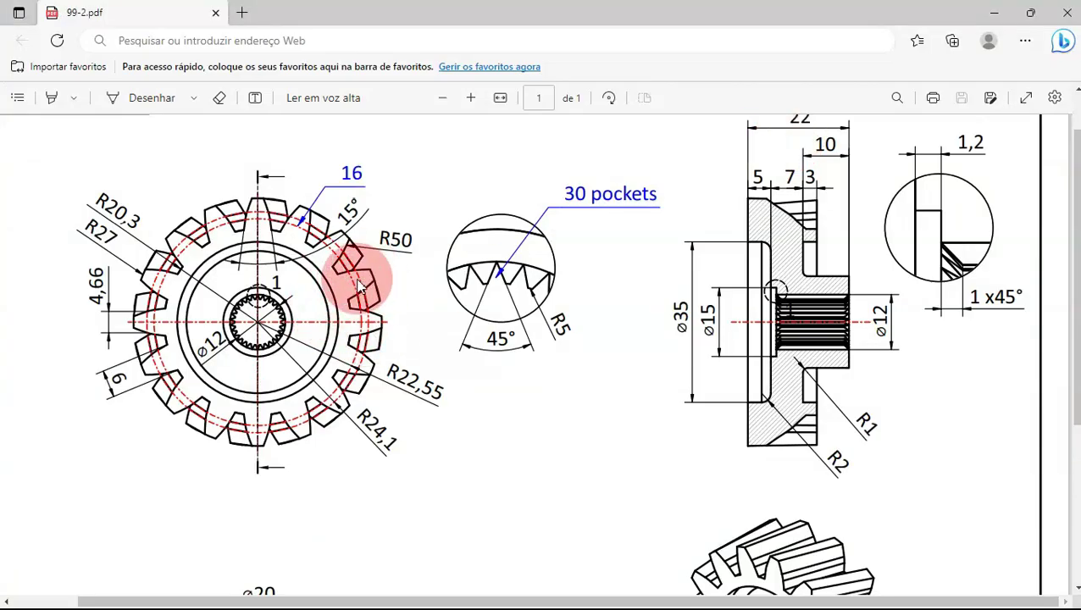
key(alt+Tab)
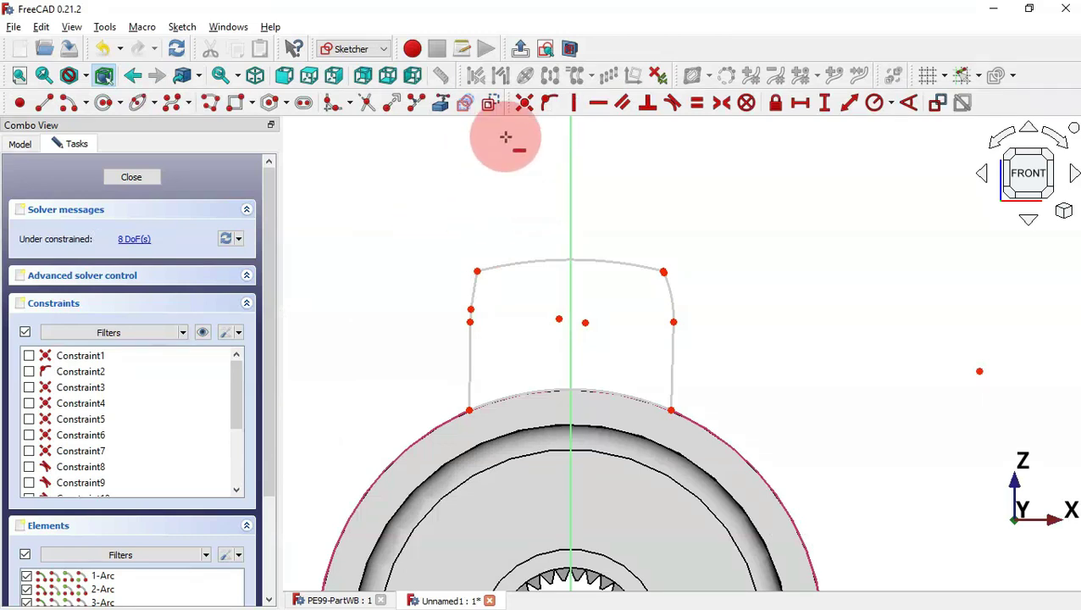
Draw a construction circle centred on the origin through the lower end of the left fillet arc, with a radius of about 26.9 mm
click(493, 109)
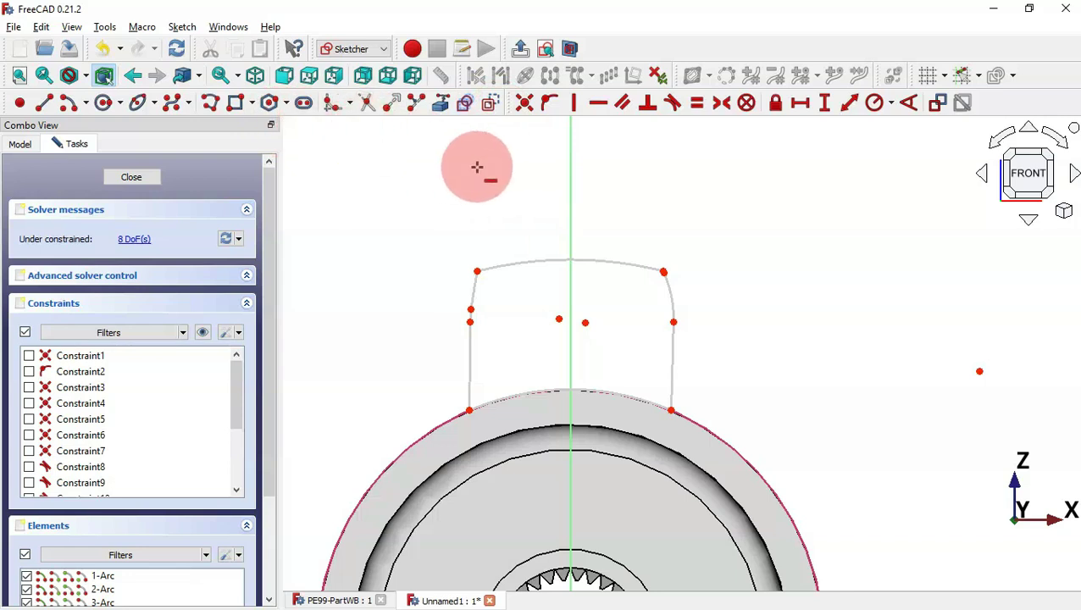
click(106, 104)
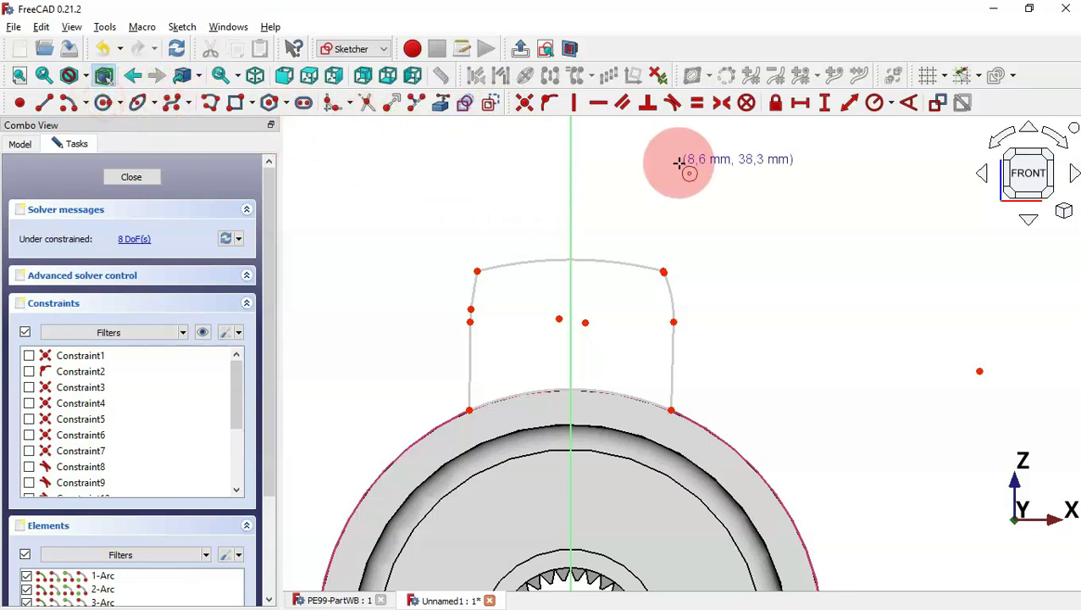
scroll(686, 161, down, 1)
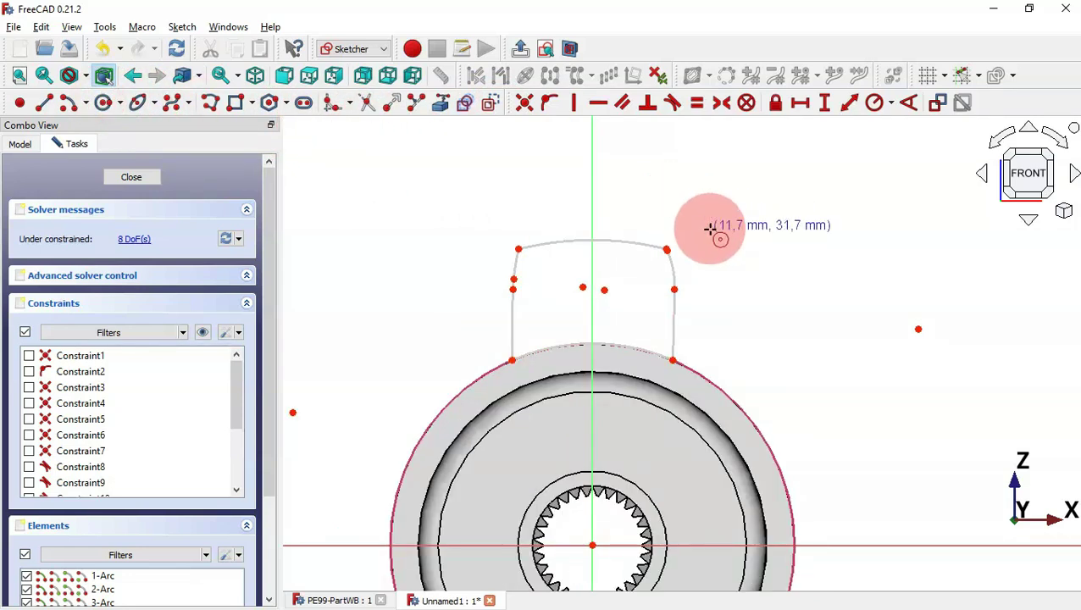
click(591, 545)
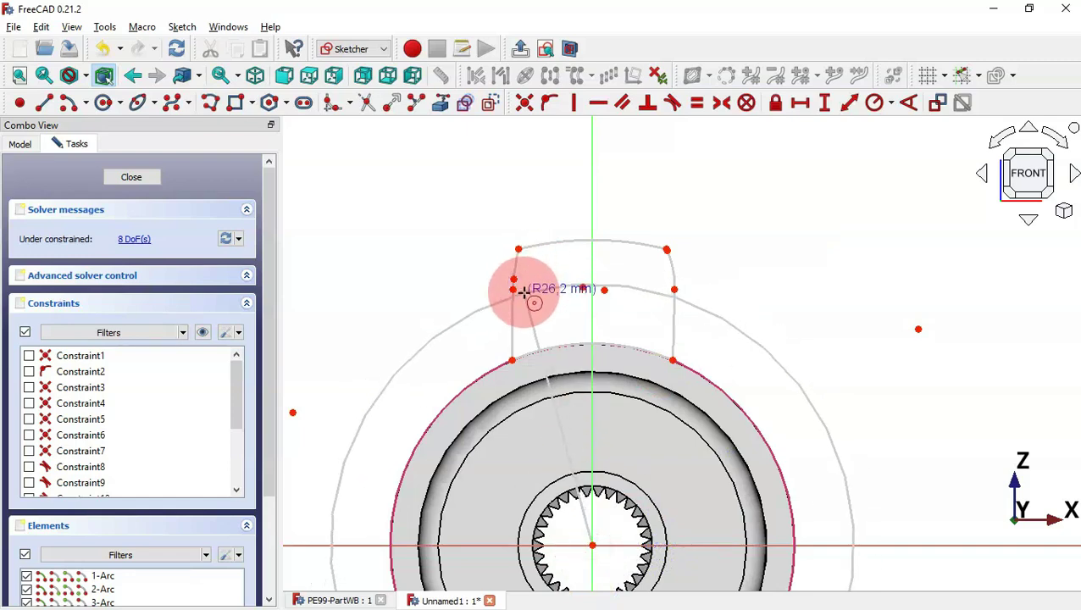
scroll(530, 268, up, 1)
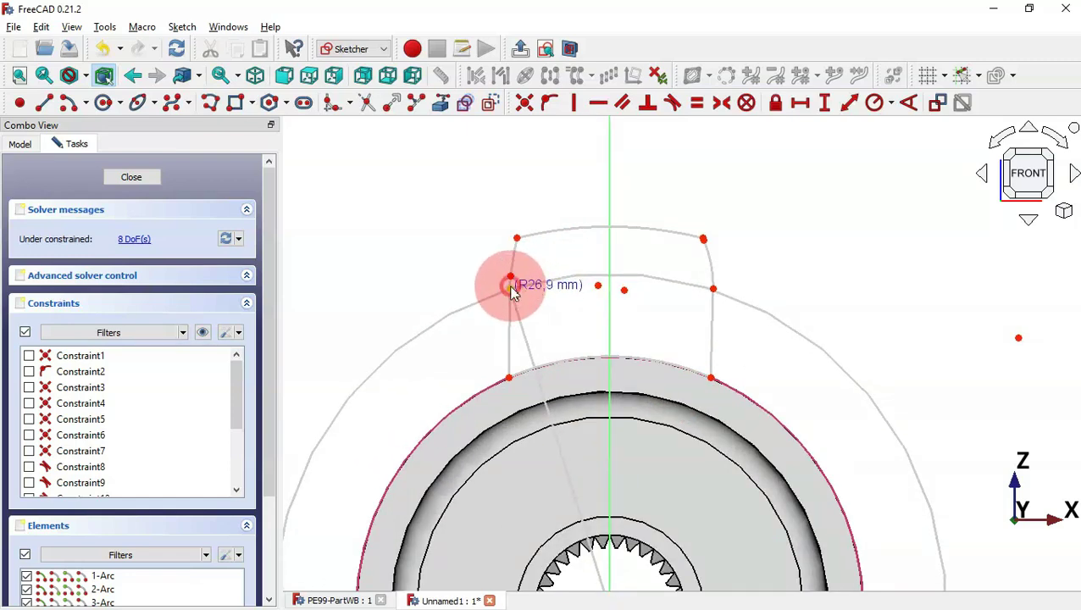
click(509, 286)
Draw a second construction circle centred on the origin through the upper end of the left fillet arc, with a radius of about 27.8 mm
scroll(452, 200, down, 2)
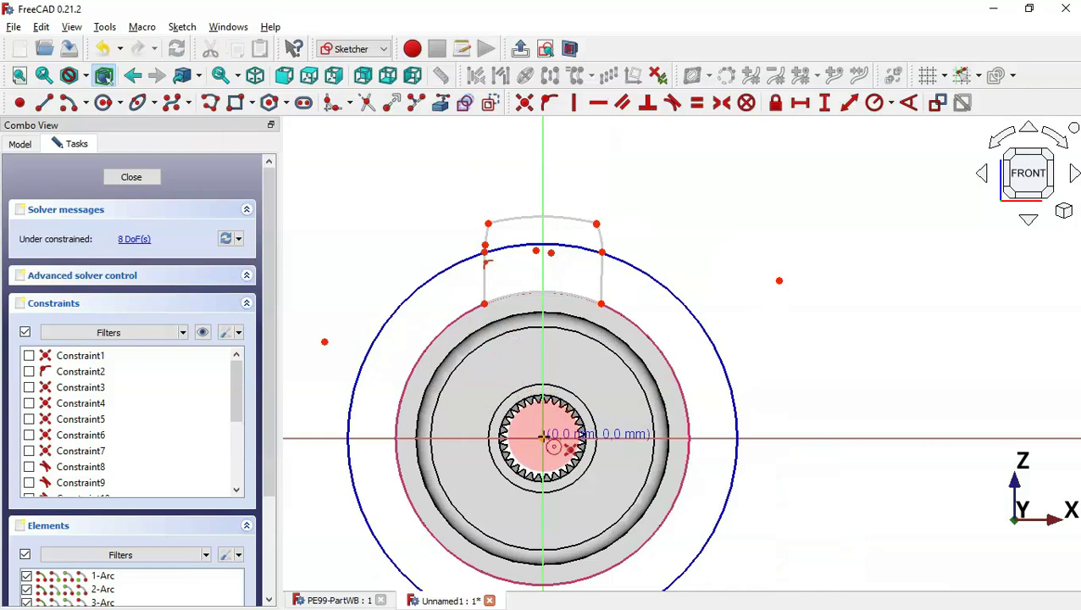
click(542, 436)
scroll(514, 239, up, 2)
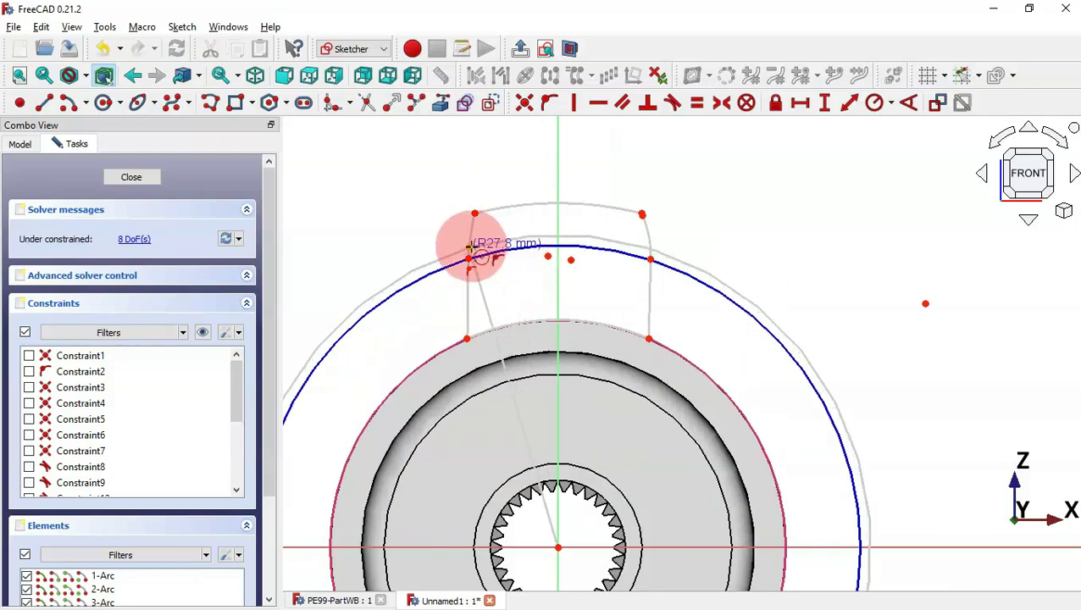
click(615, 231)
Constrain the upper end of the right fillet arc onto the outer construction circle, and roughly reshape the tooth into a narrower taper
scroll(678, 240, up, 2)
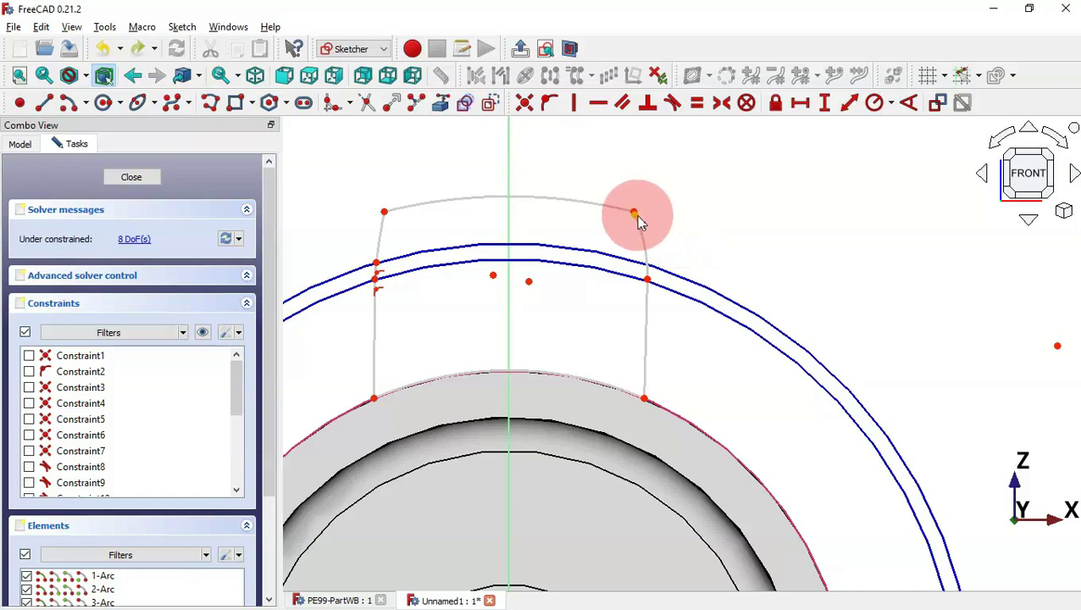
mouse_move(639, 222)
mouse_down()
mouse_move(653, 245)
mouse_move(653, 231)
mouse_move(670, 235)
mouse_up()
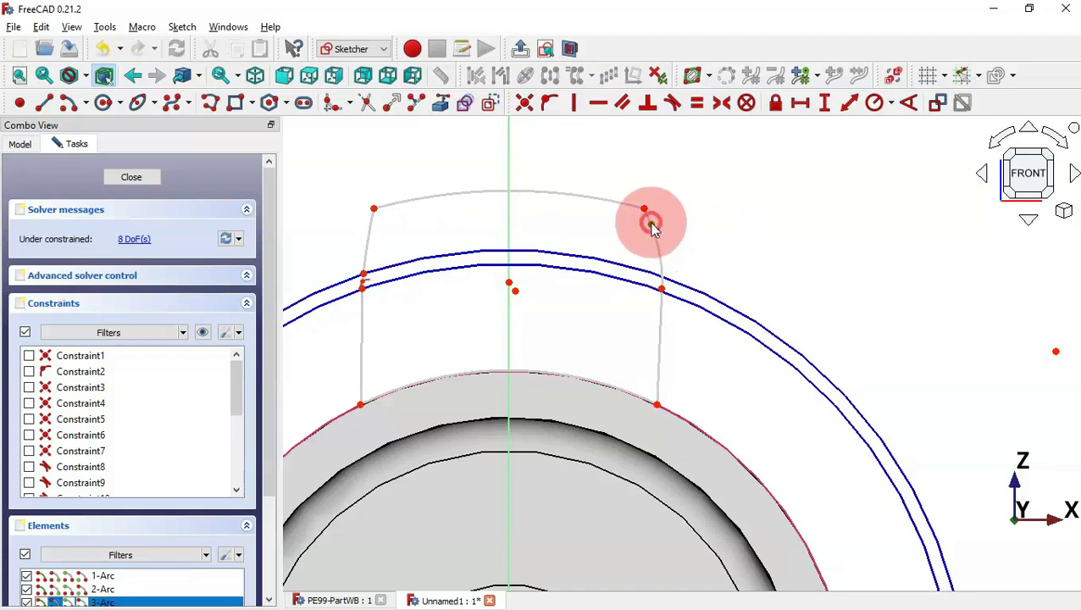
click(650, 225)
click(693, 291)
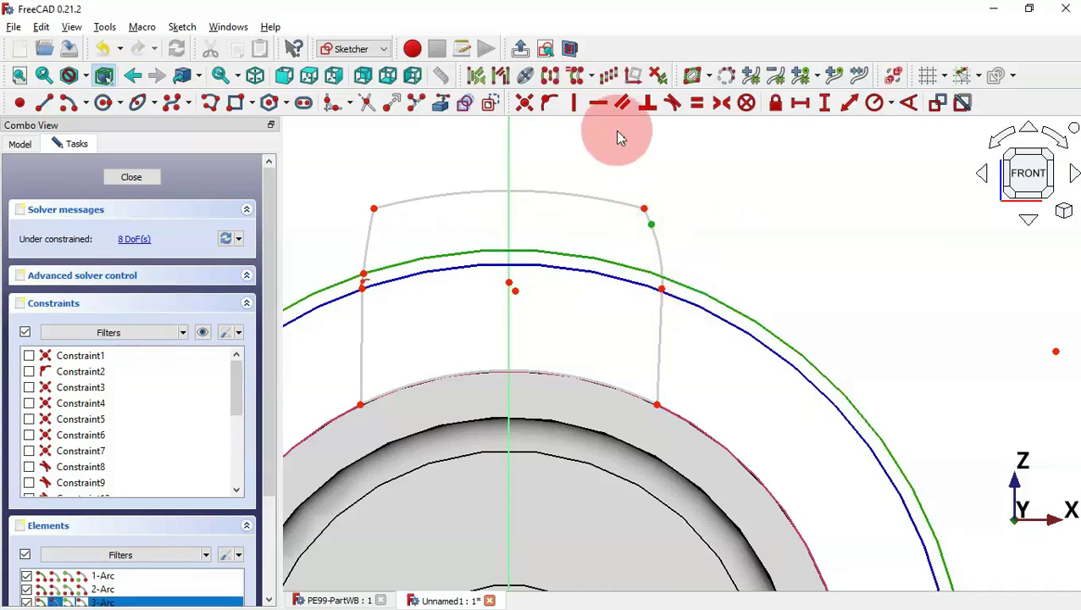
click(549, 104)
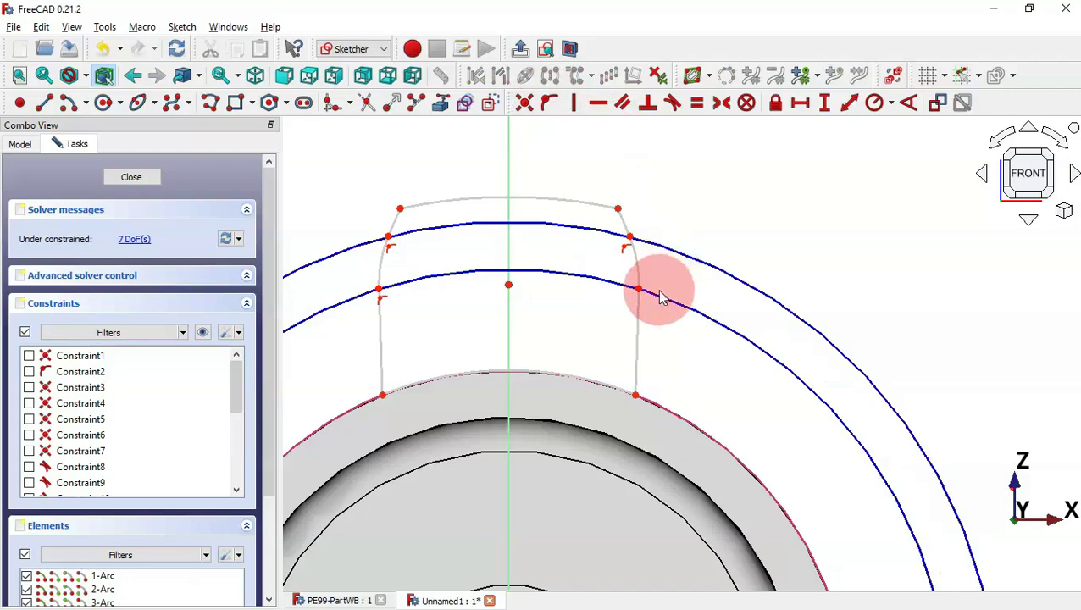
scroll(664, 294, down, 2)
drag(454, 358, 415, 361)
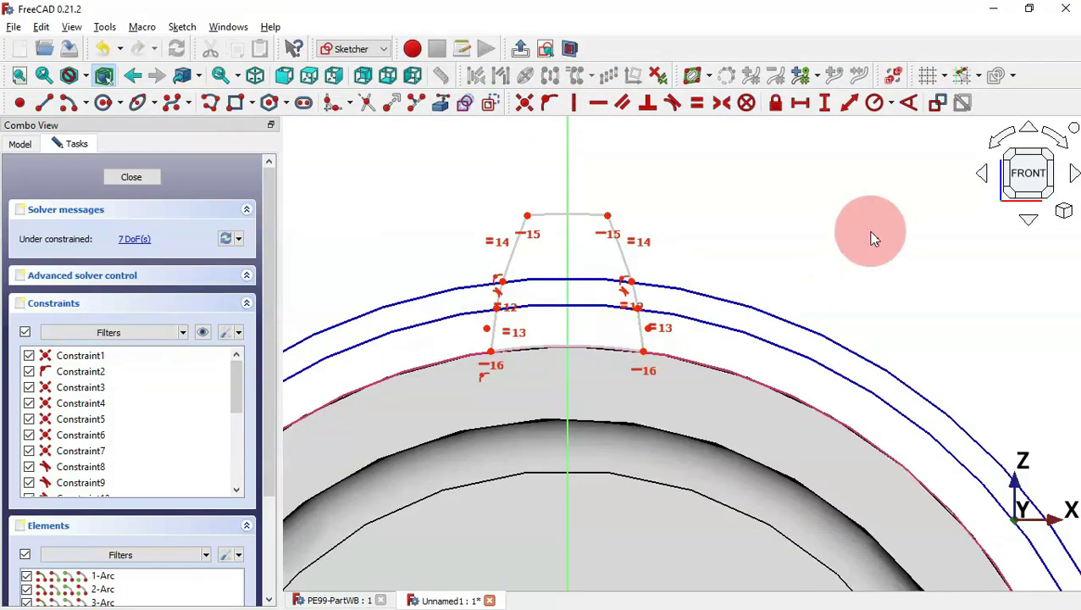
Constrain the angle between the two lower flank lines of the tooth to 15°
click(910, 110)
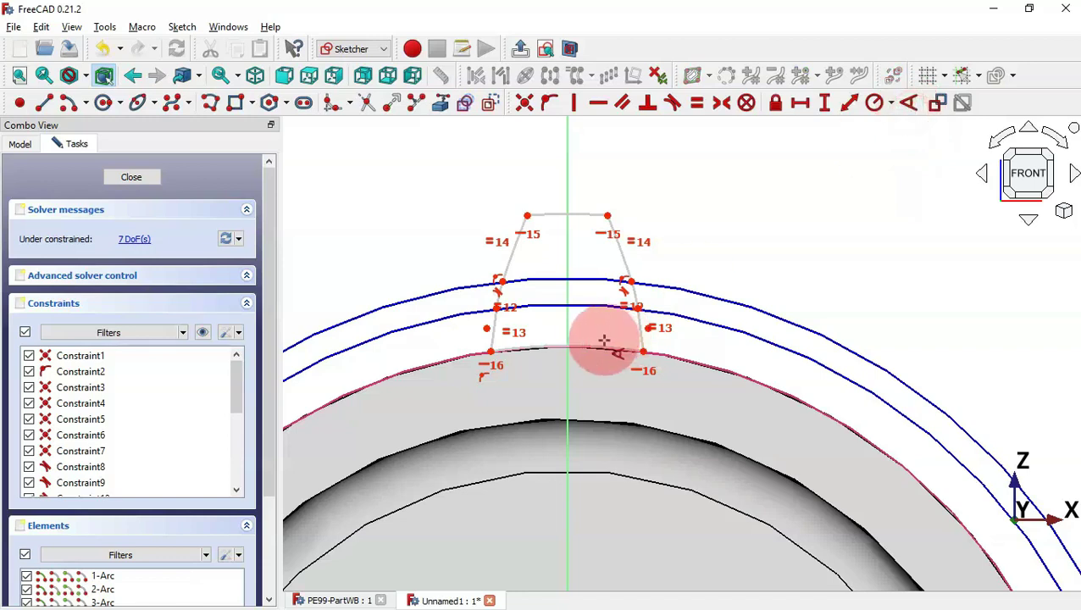
click(638, 330)
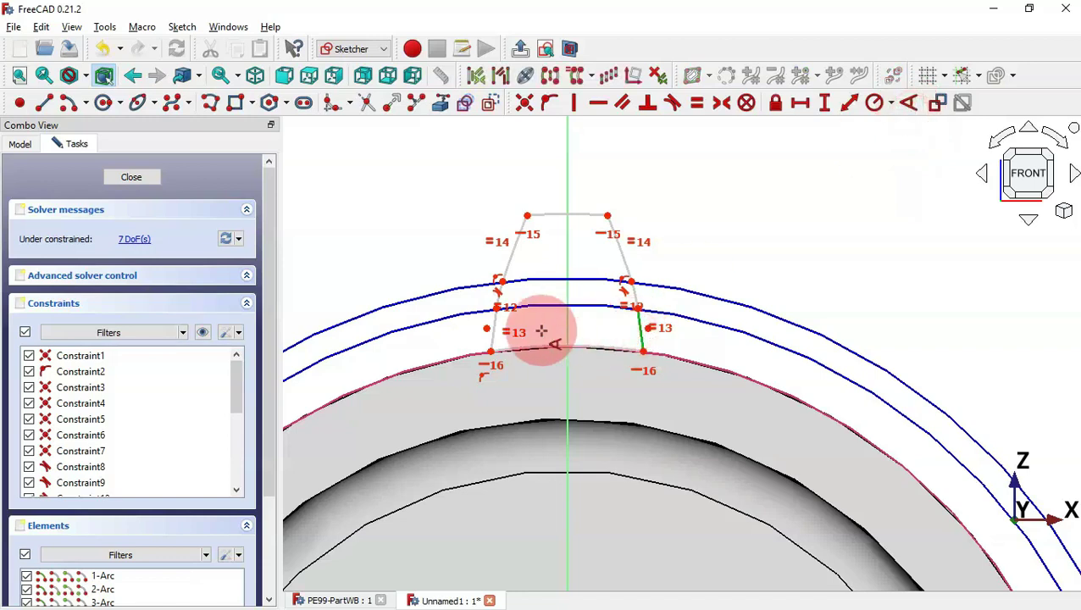
click(496, 331)
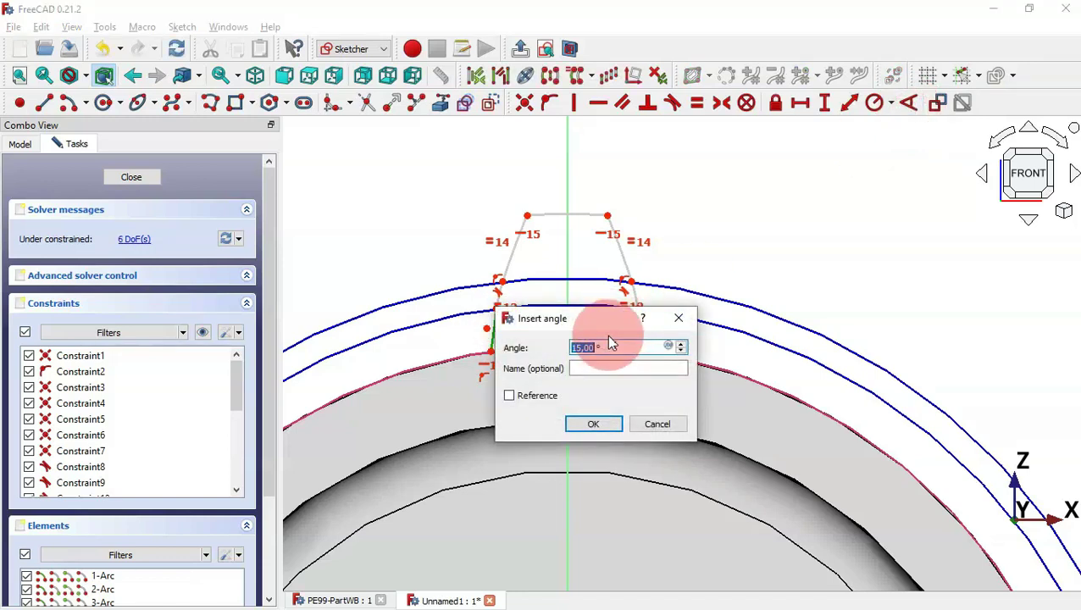
text(15)
key(Return)
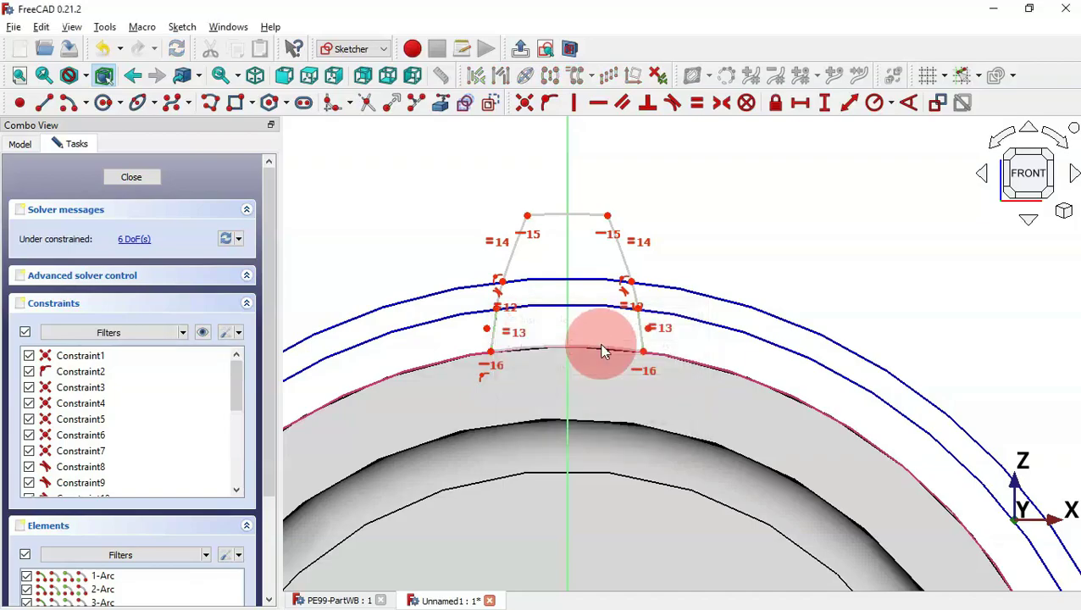
Check the tooth width in the 99-2.pdf drawing and set the horizontal distance between the fillet arcs' upper ends to 4.66 mm in FreeCAD
key(alt+Tab)
key(alt+Tab)
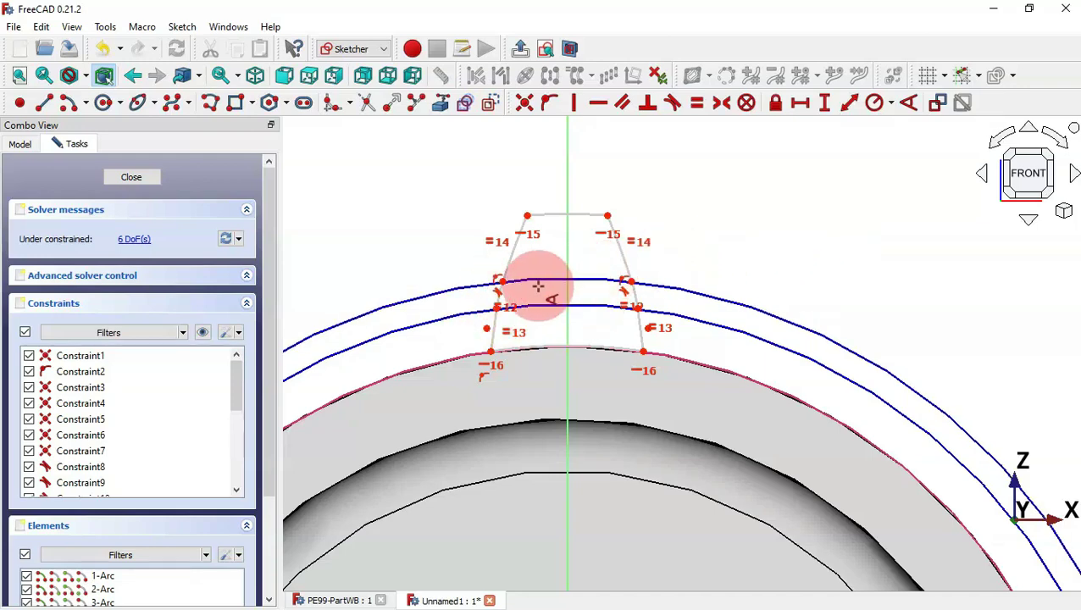
key(alt+Tab)
key(alt+Tab)
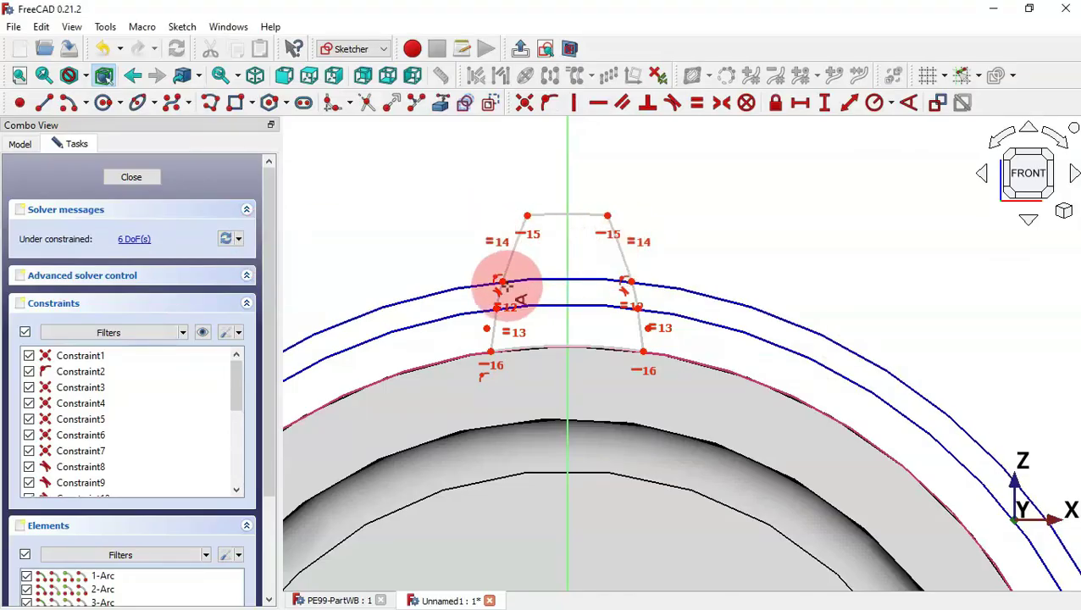
click(801, 102)
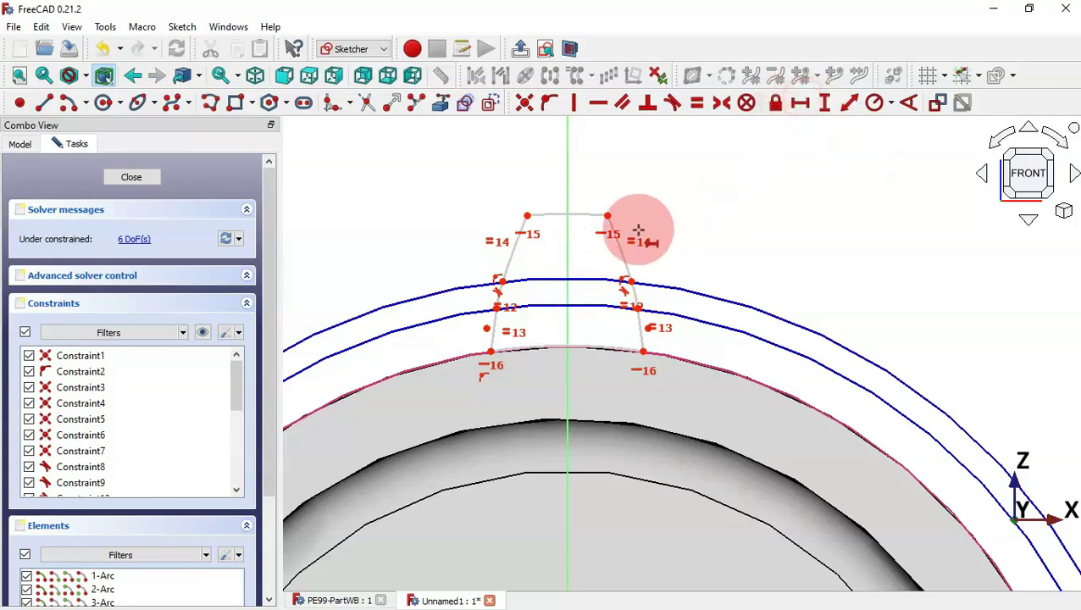
click(501, 279)
click(627, 285)
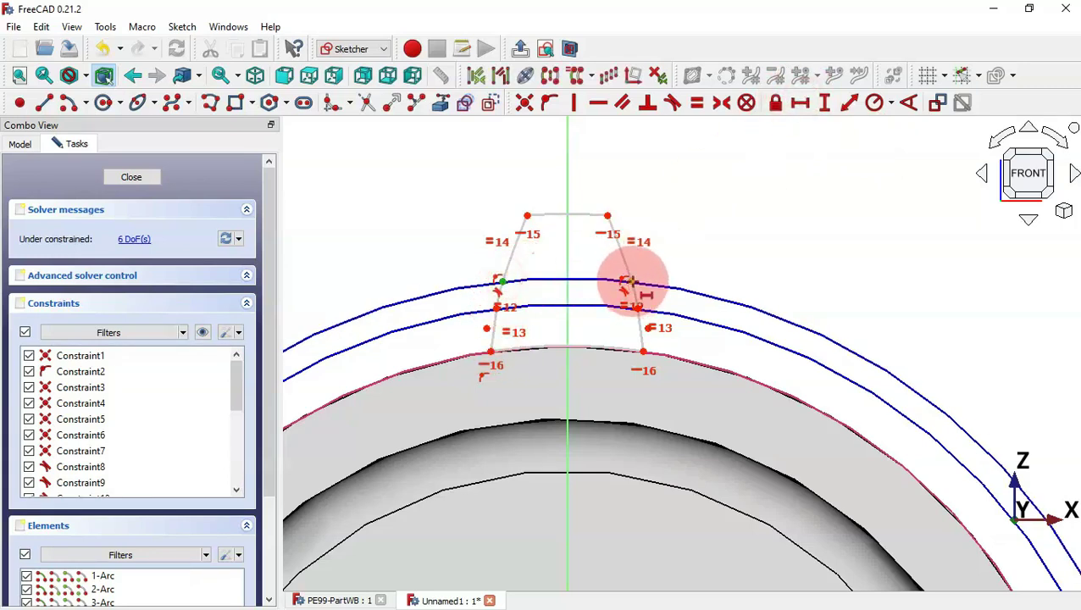
key(alt+Tab)
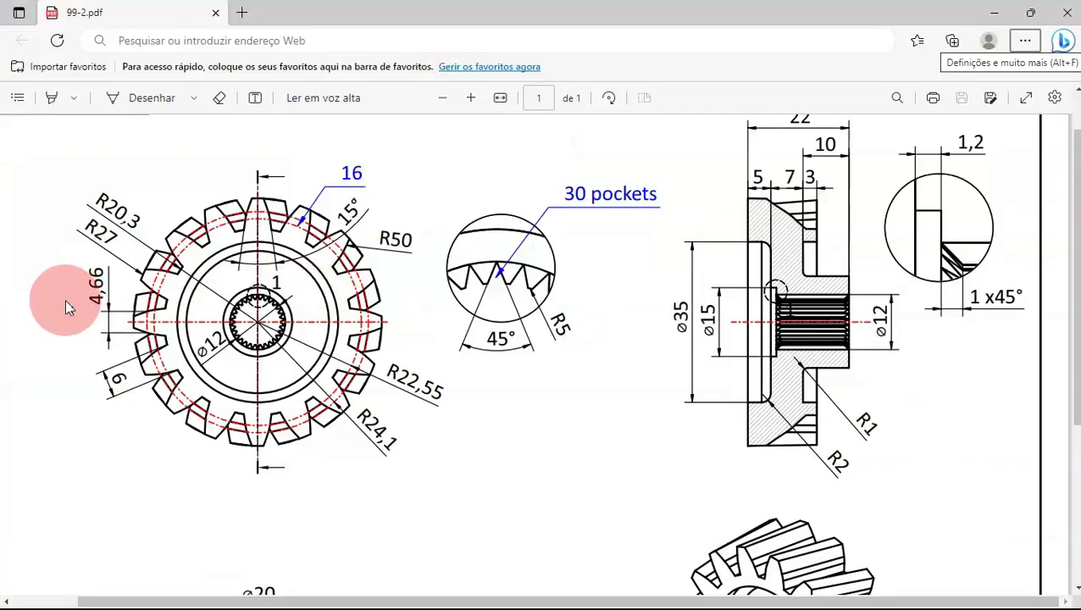
key(alt+Tab)
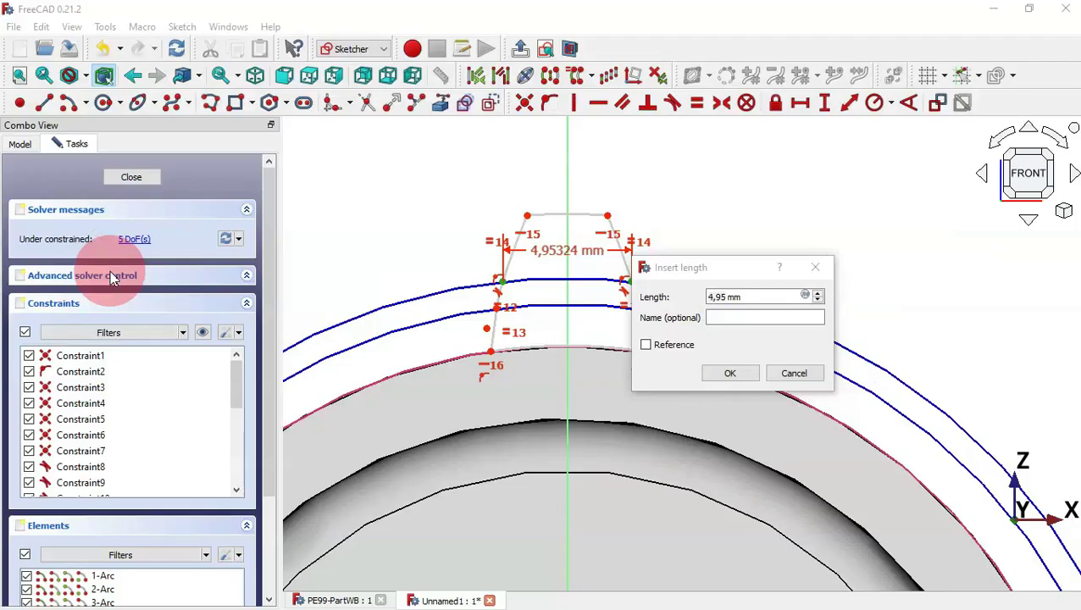
text(66)
key(Return)
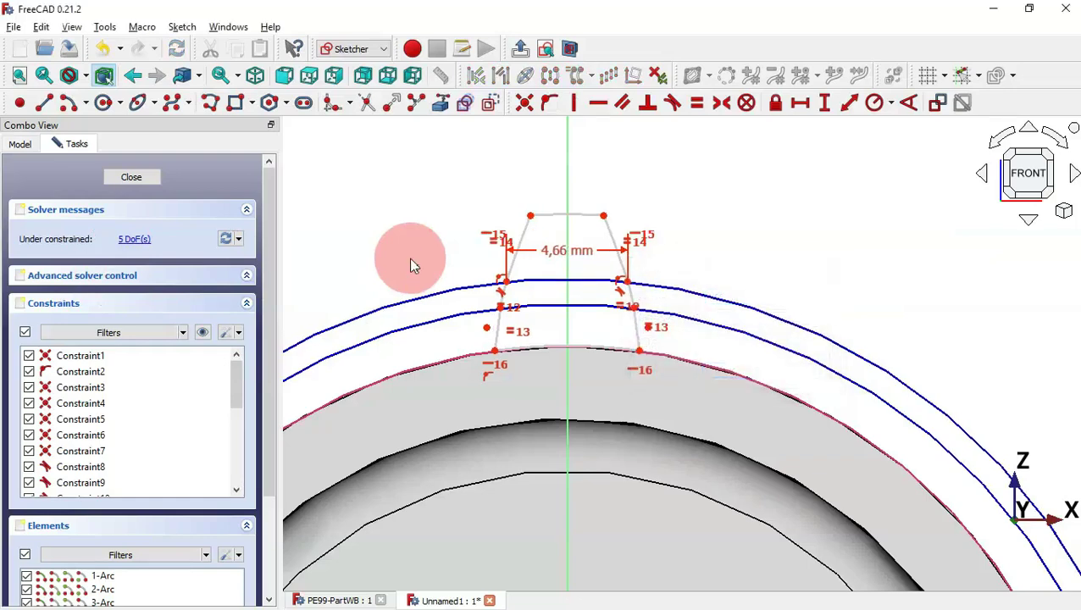
Set the horizontal distance between the tooth's two base corners to 6 mm, checking the width in the 99-2.pdf drawing
click(494, 350)
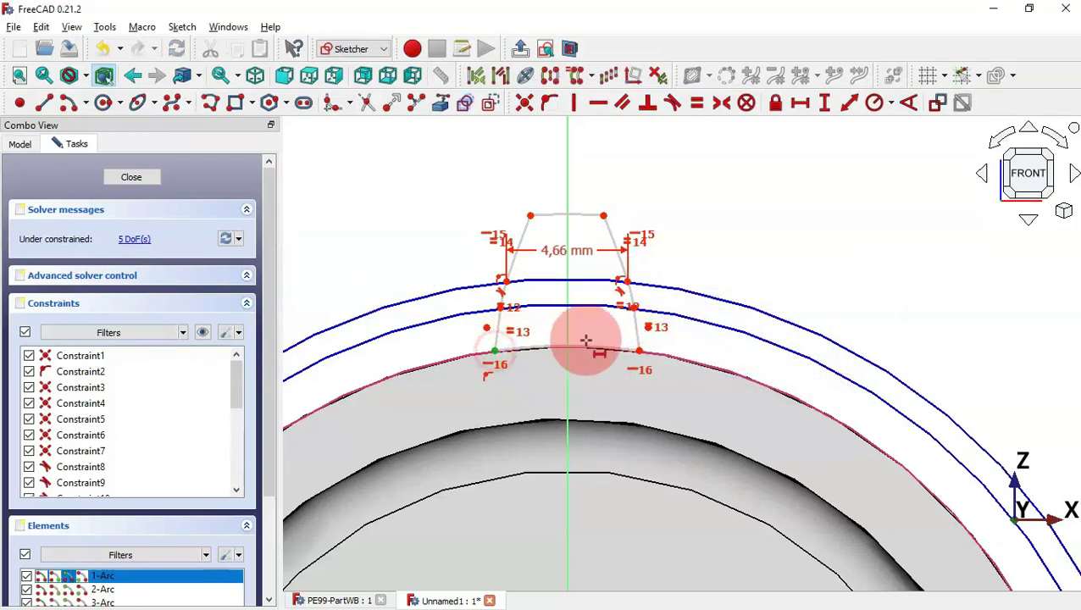
click(636, 350)
key(l)
key(alt+Tab)
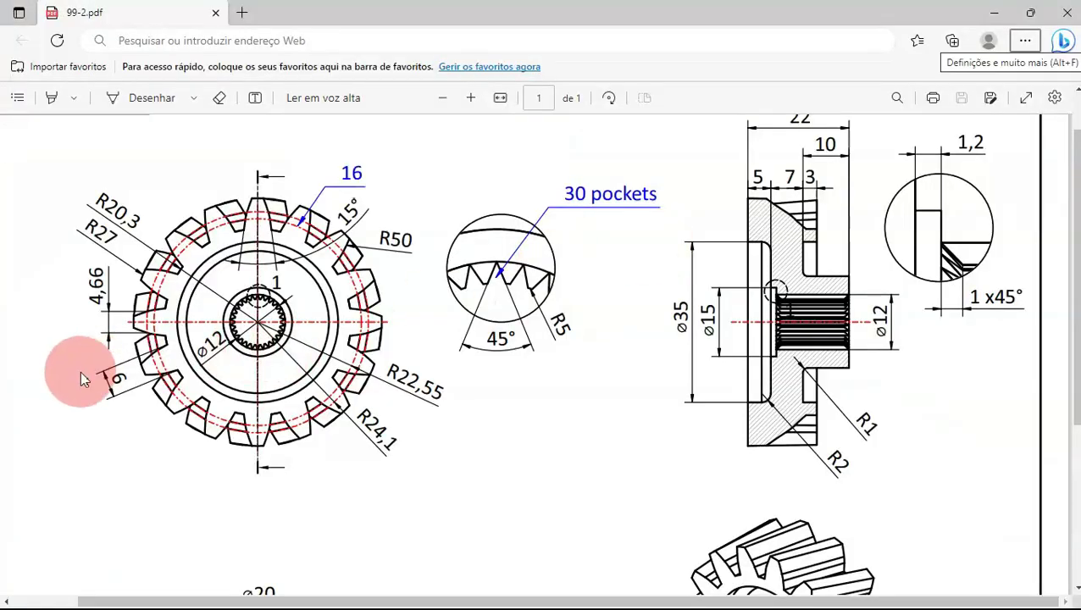
key(alt+Tab)
key(Return)
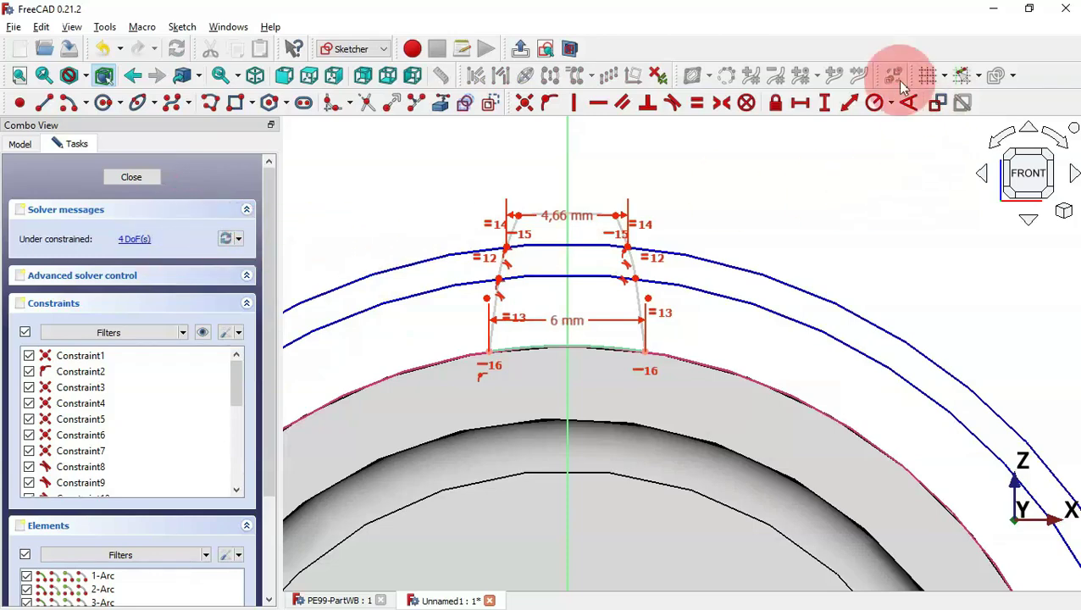
Set the inner construction circle's radius to 22.55 mm, checking it against the 99-2.pdf drawing
click(874, 104)
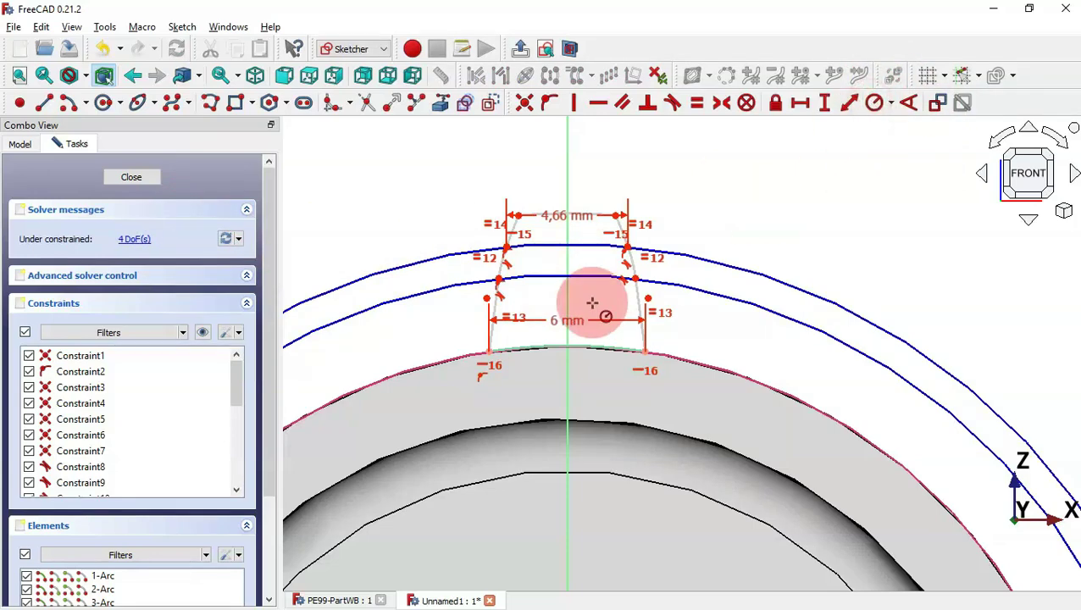
click(695, 288)
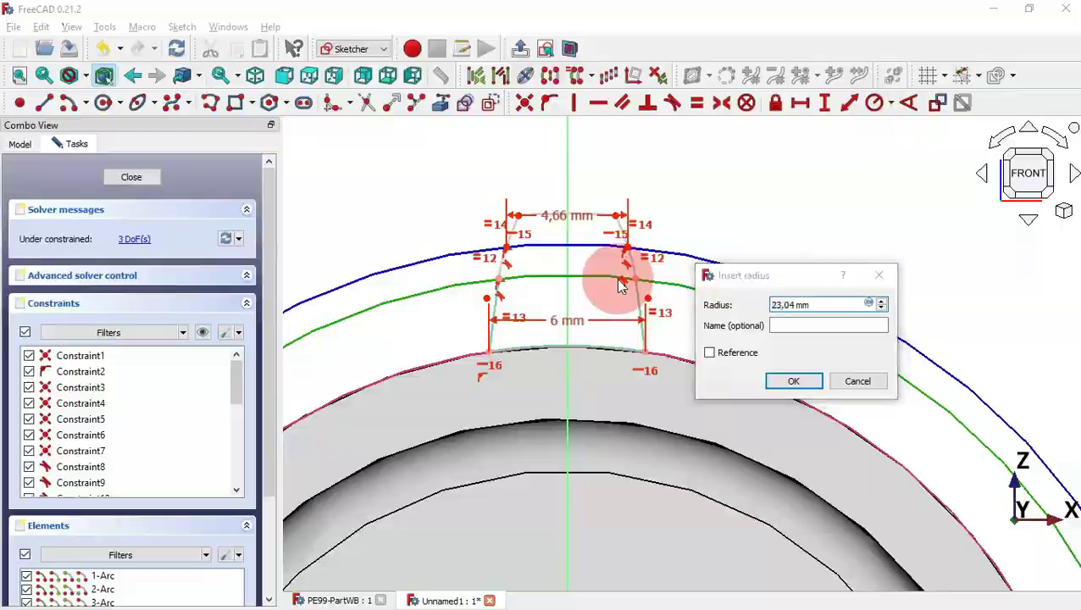
key(alt+Tab)
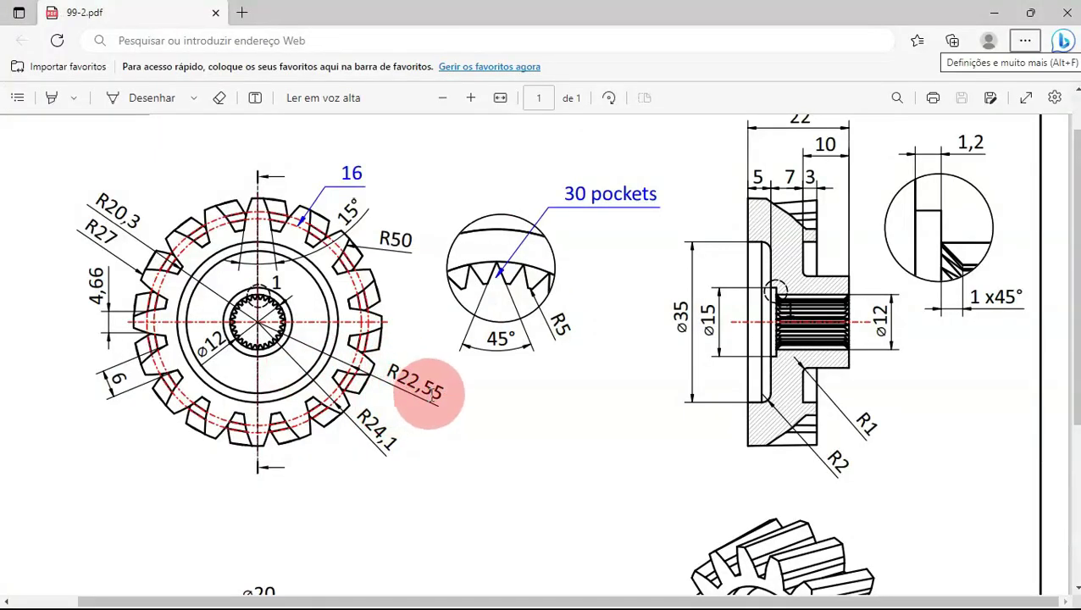
key(alt+Tab)
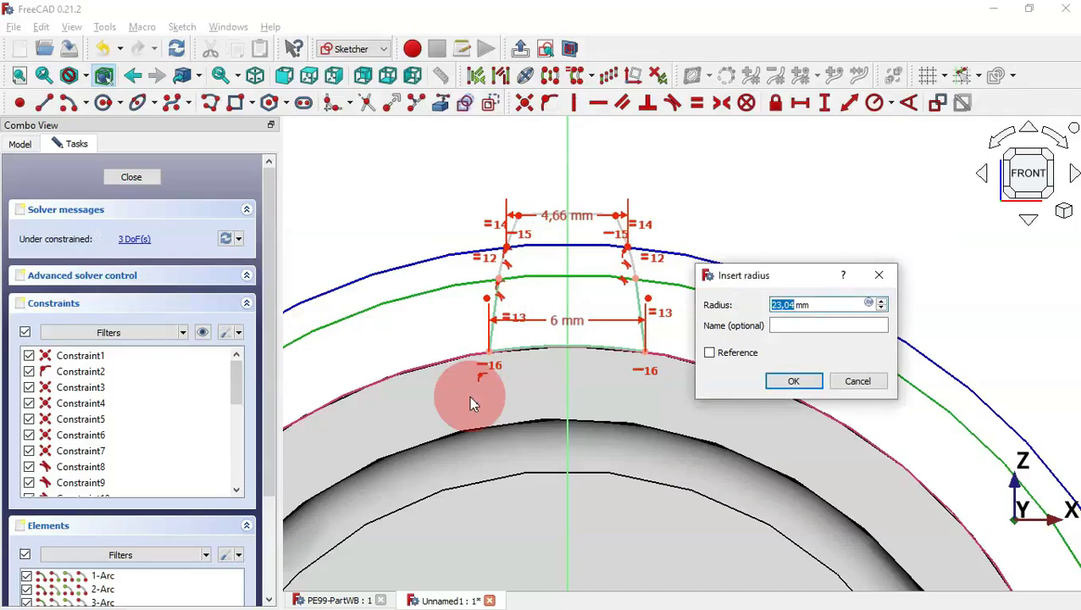
text(22.55)
key(Return)
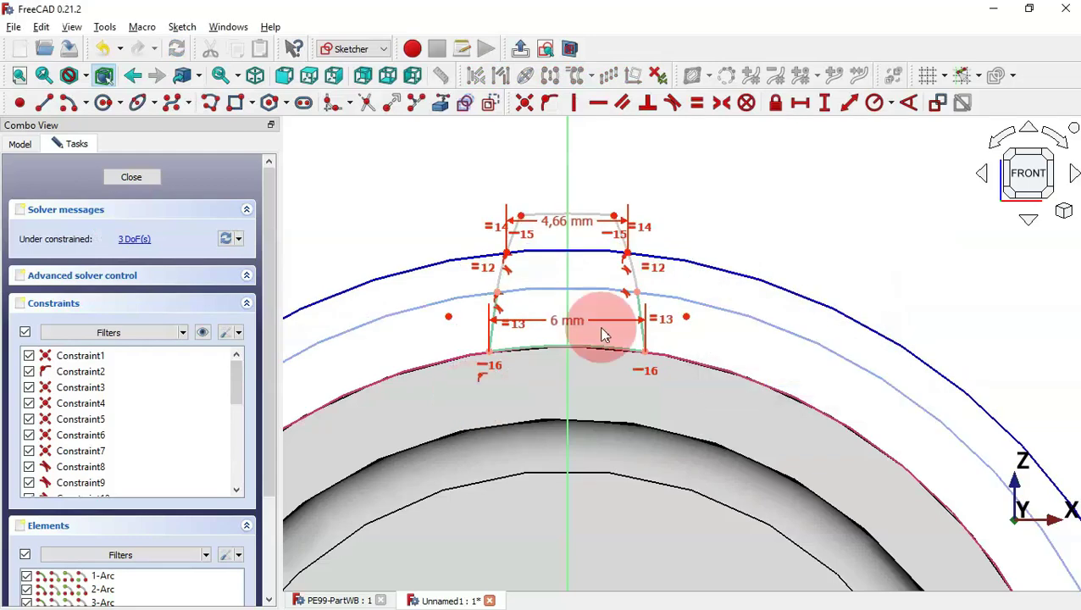
Set the outer construction circle's radius to 24.1 mm, as given in the 99-2.pdf drawing
click(761, 281)
key(alt+Tab)
key(alt+Tab)
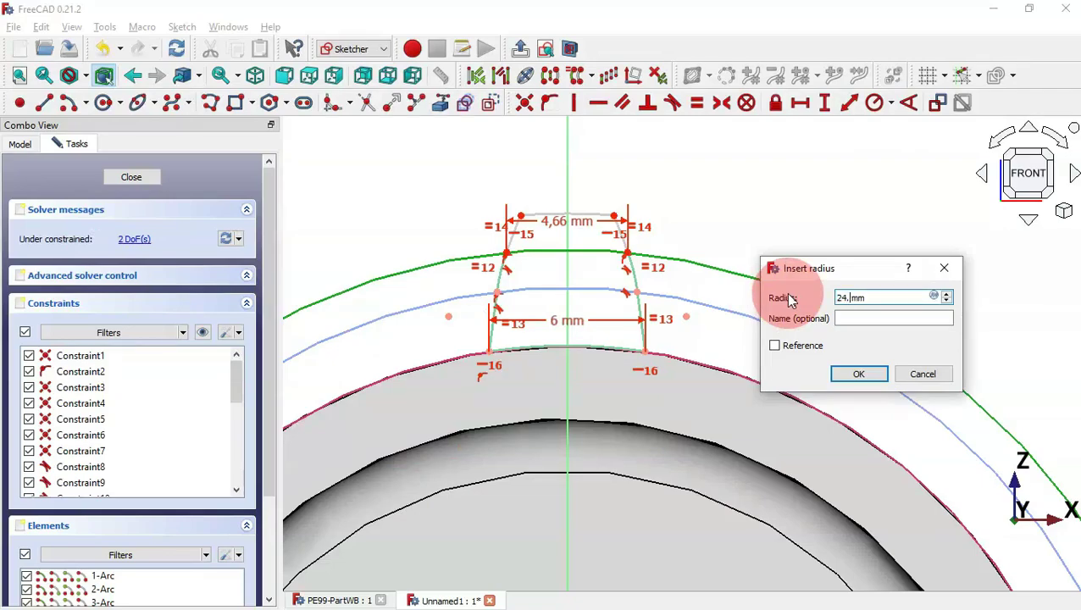
key(Return)
Check the tip radius in the 99-2.pdf drawing and set the tooth's top arc radius to 27 mm in FreeCAD
key(alt+Tab)
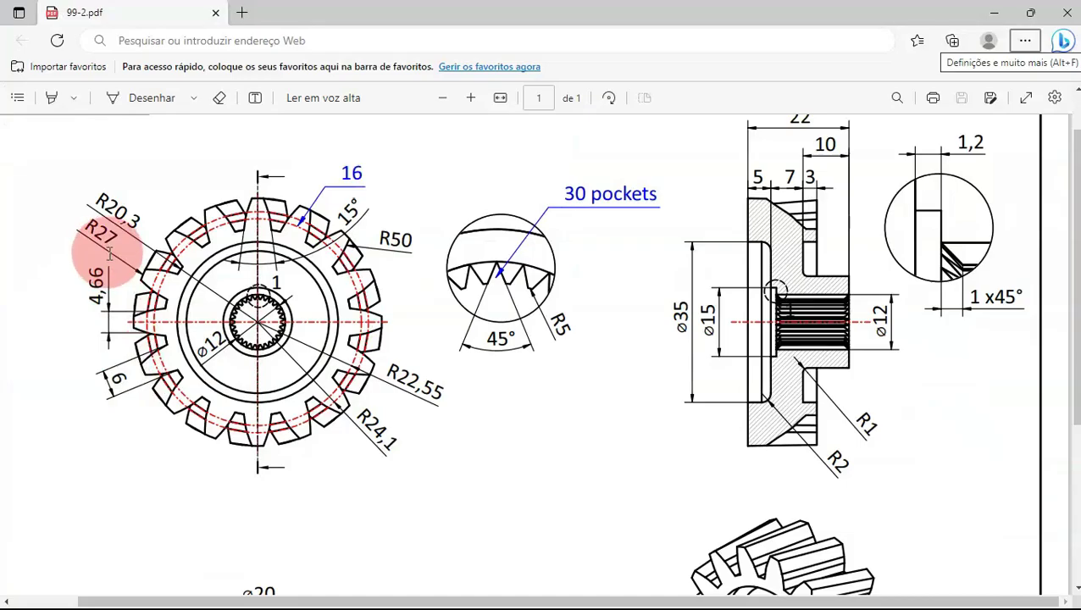
key(alt+Tab)
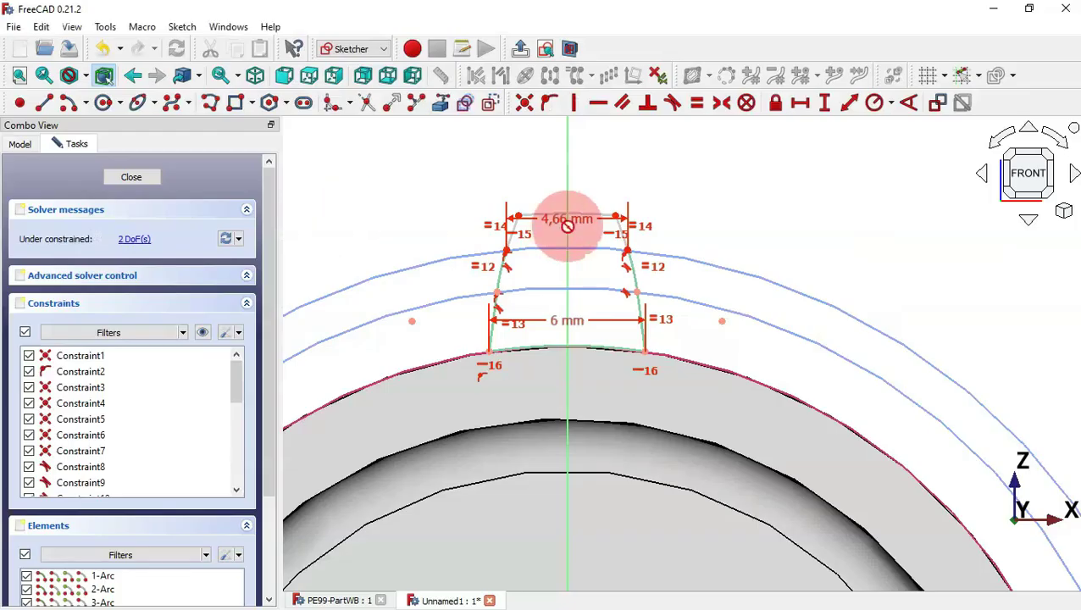
click(599, 218)
text(kr)
text(27)
key(Return)
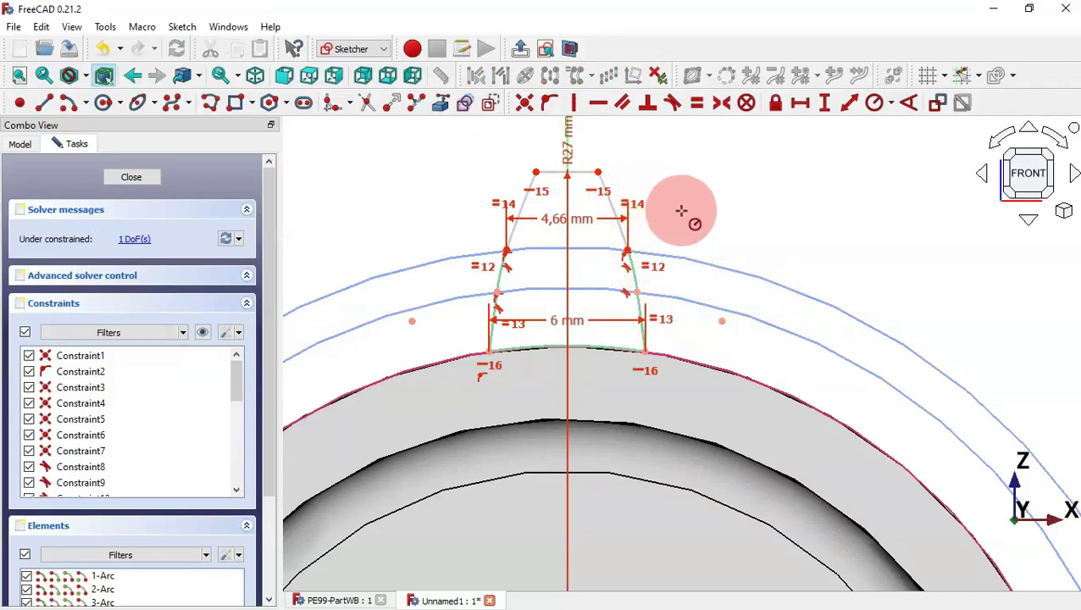
Set the tooth's flank arc radius to 50 mm, checking it against the 99-2.pdf drawing, and close the sketch in FreeCAD
click(607, 194)
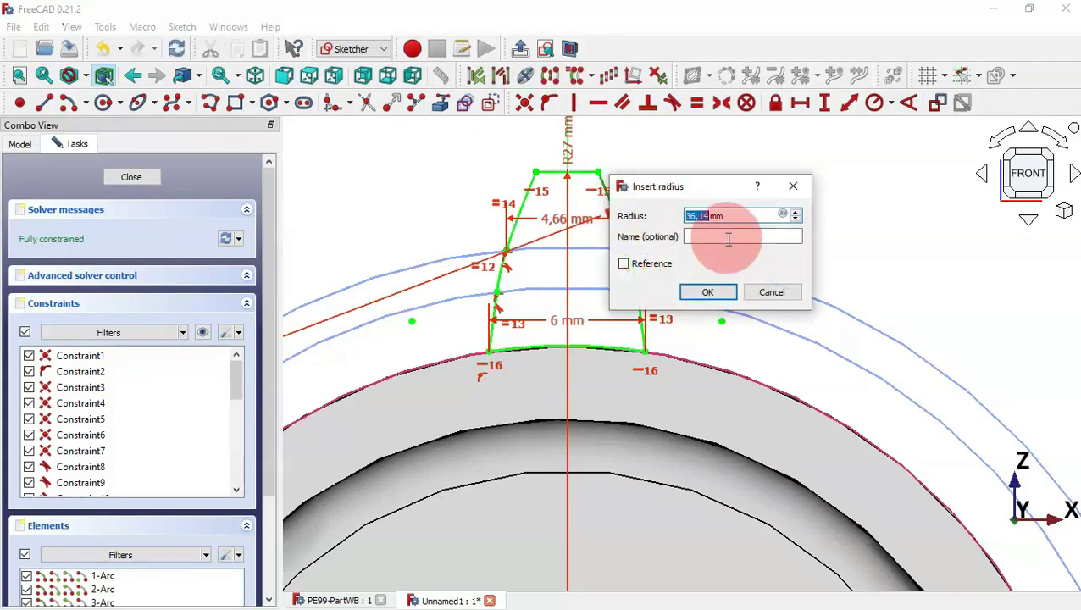
key(alt+Tab)
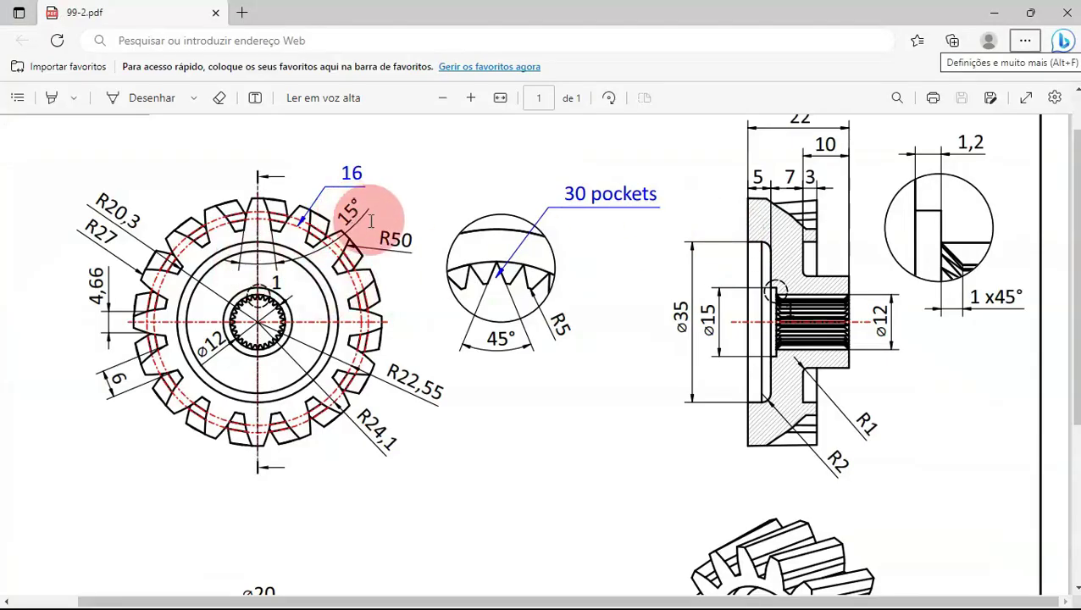
key(alt+Tab)
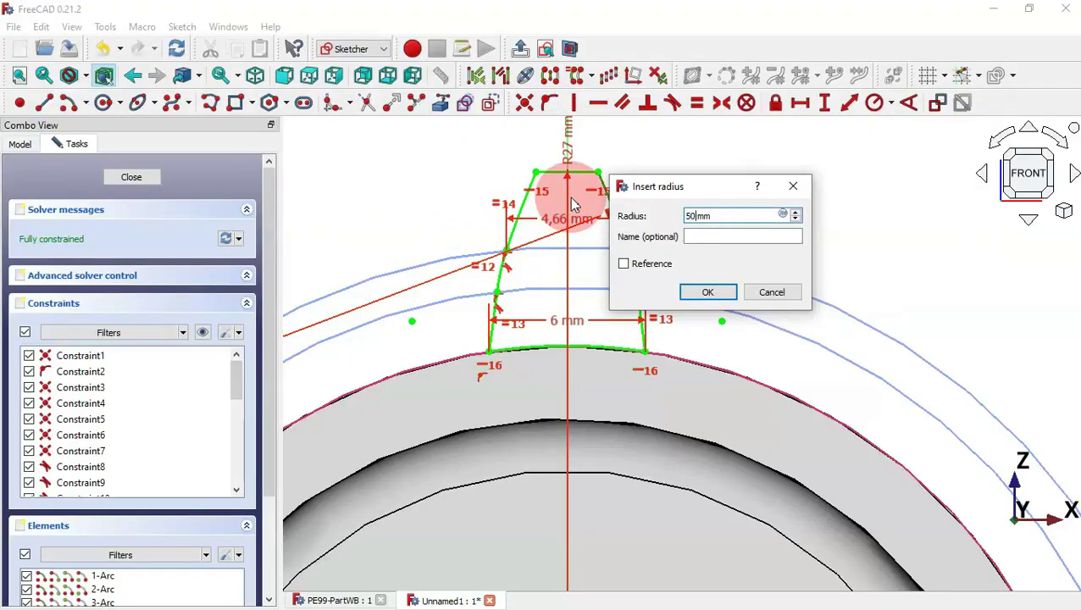
text(50)
key(Return)
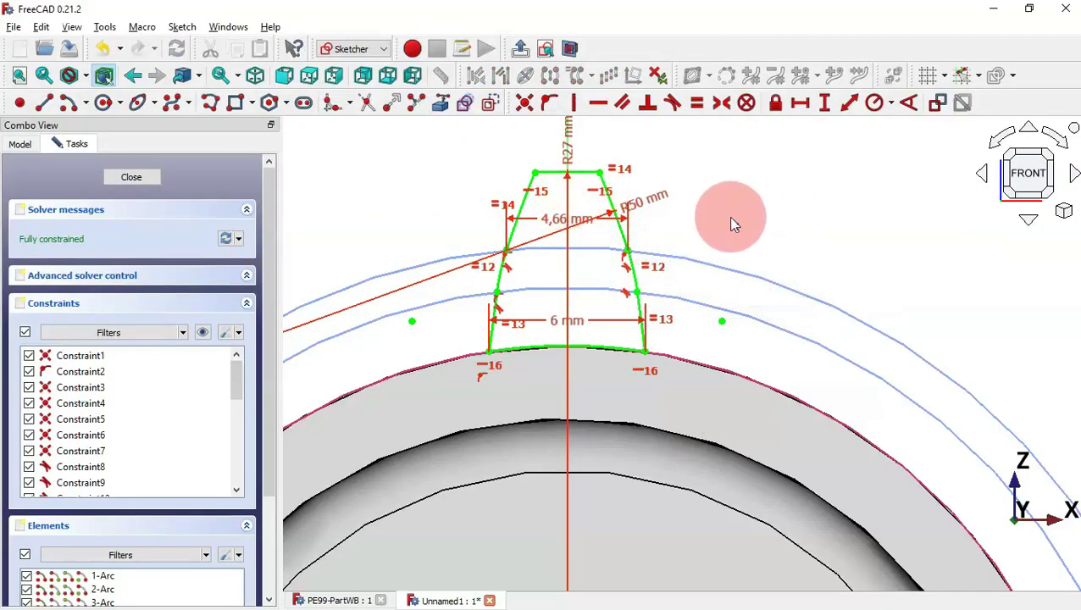
key(Escape)
click(545, 214)
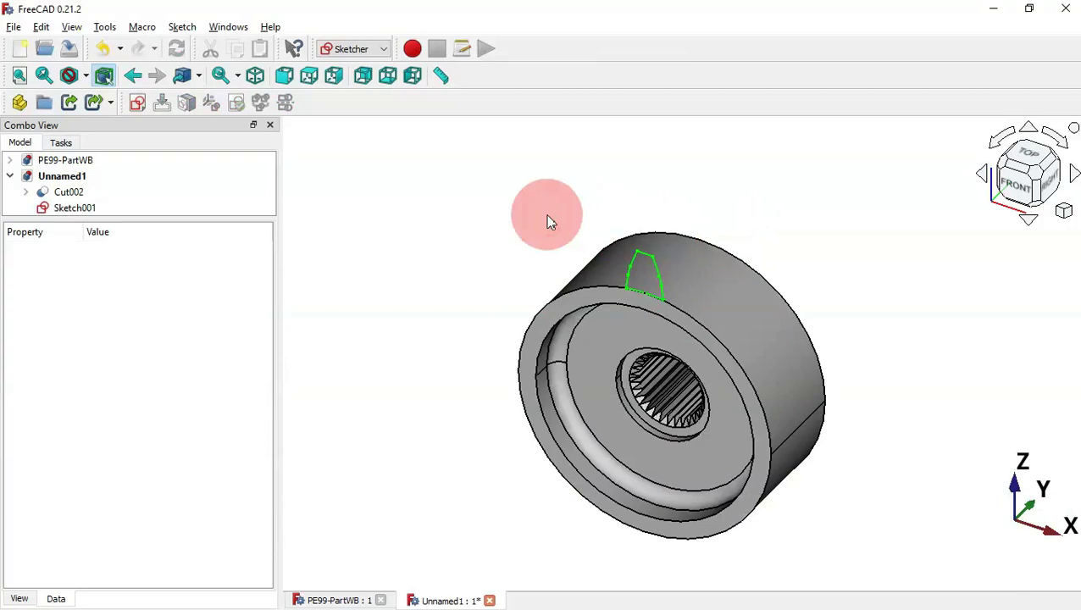
Switch to the Part workbench and duplicate the tooth profile Sketch001 by copy and paste, without its dependencies
click(349, 48)
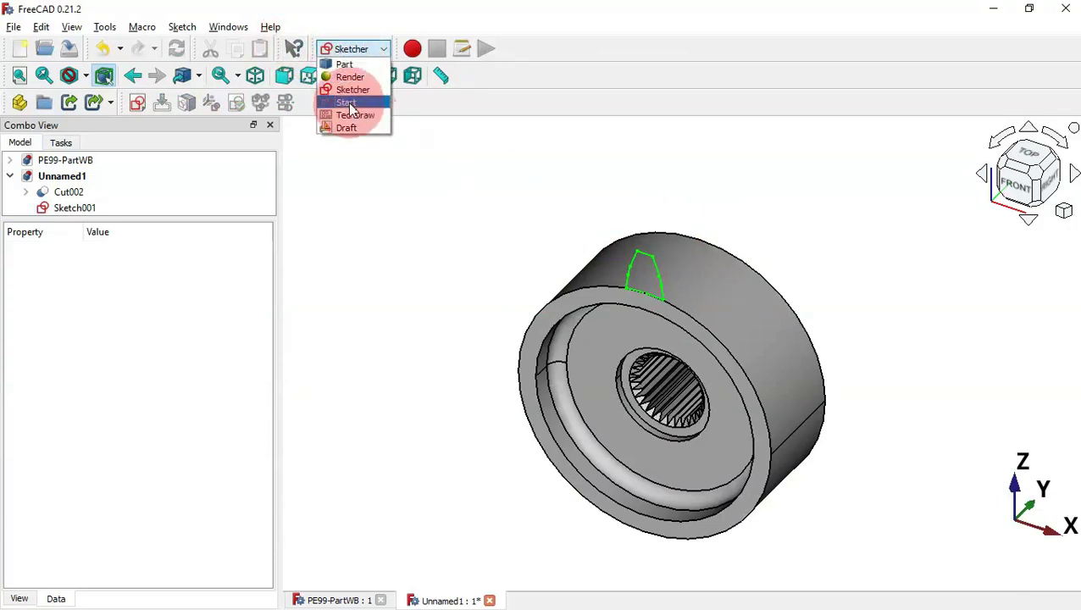
click(348, 71)
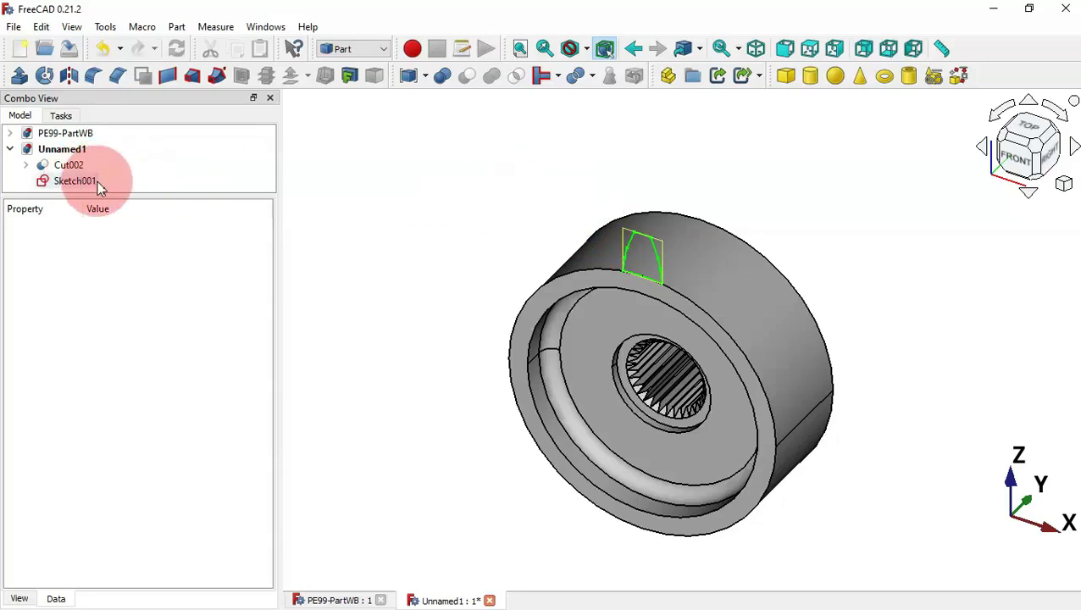
drag(108, 193, 110, 230)
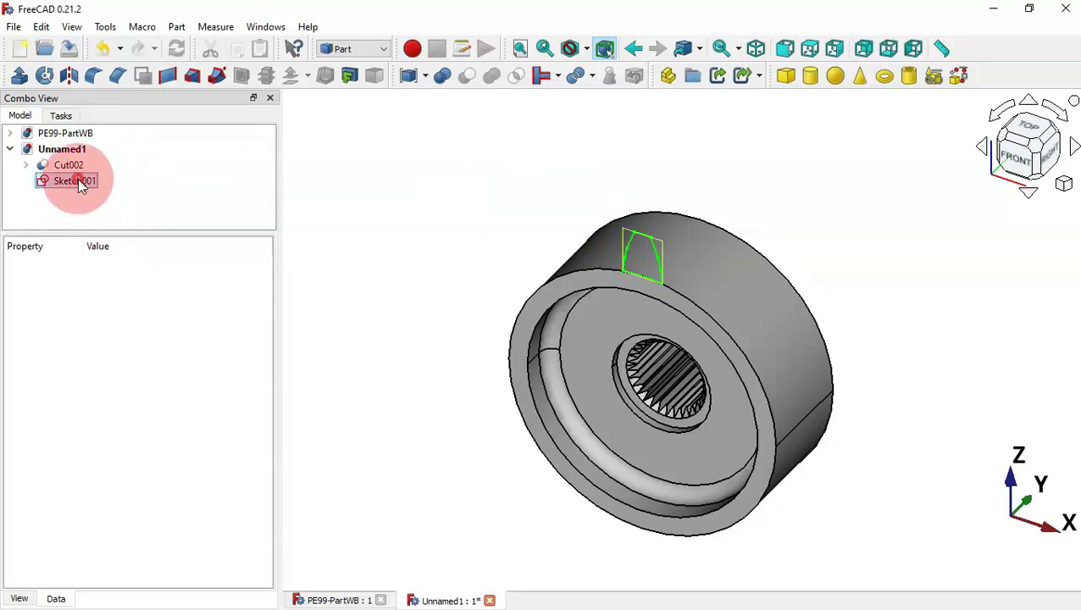
click(80, 183)
click(236, 49)
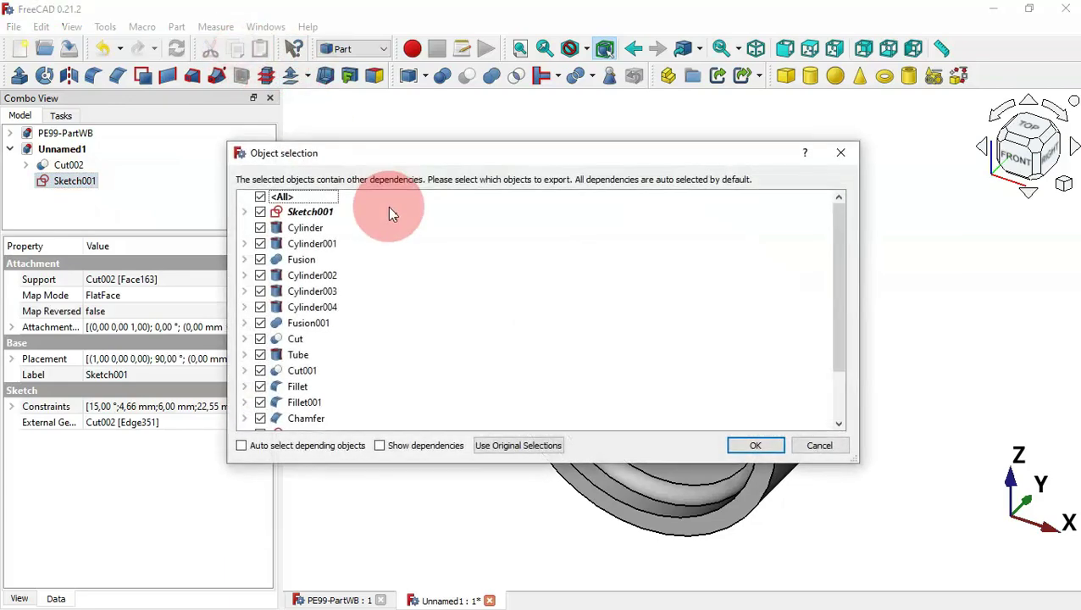
click(519, 445)
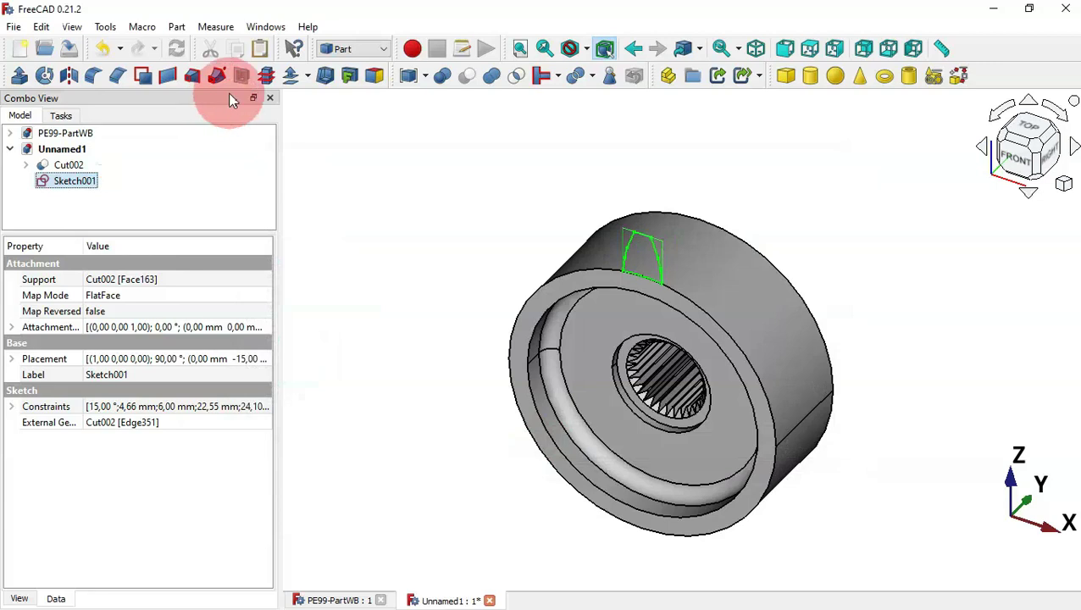
click(262, 61)
Offset the copied sketch's attachment 15 mm in the z-direction, as given in the 99-2.pdf drawing, and flip its sides
click(89, 198)
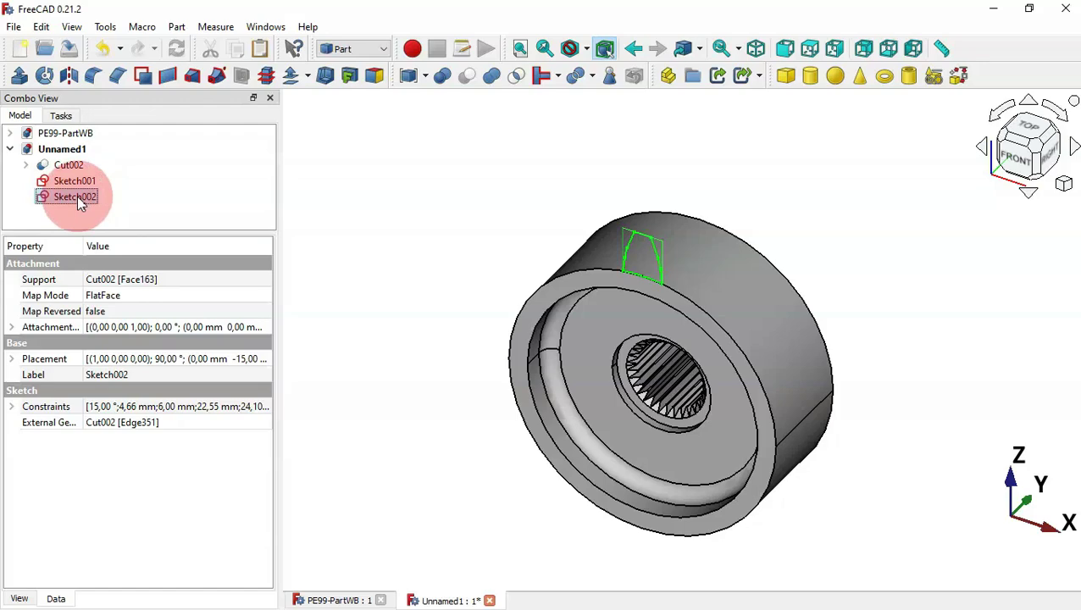
right_click(79, 202)
click(217, 31)
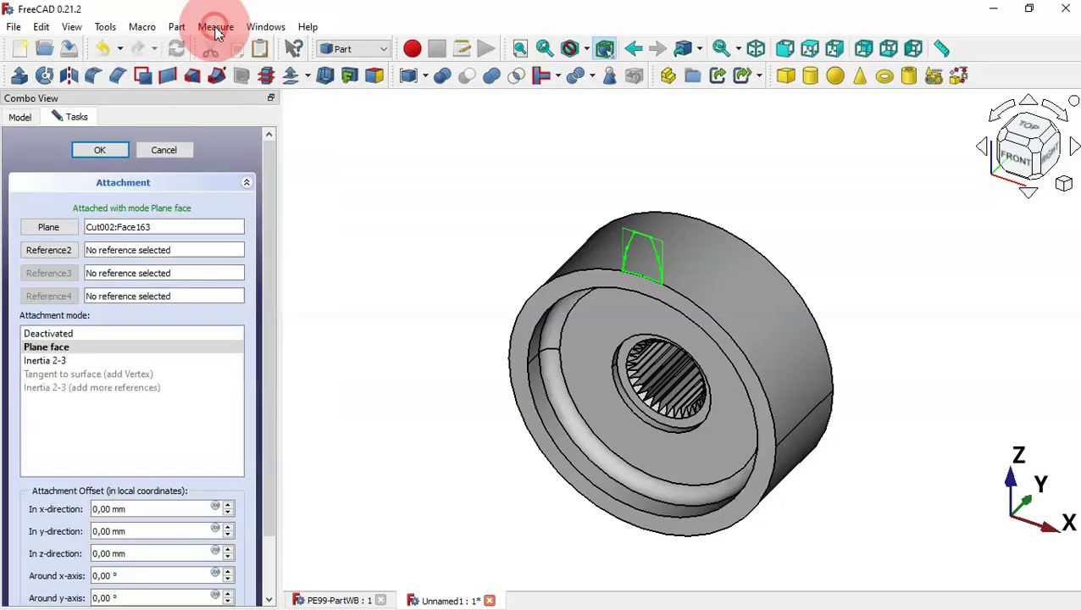
drag(265, 224, 282, 373)
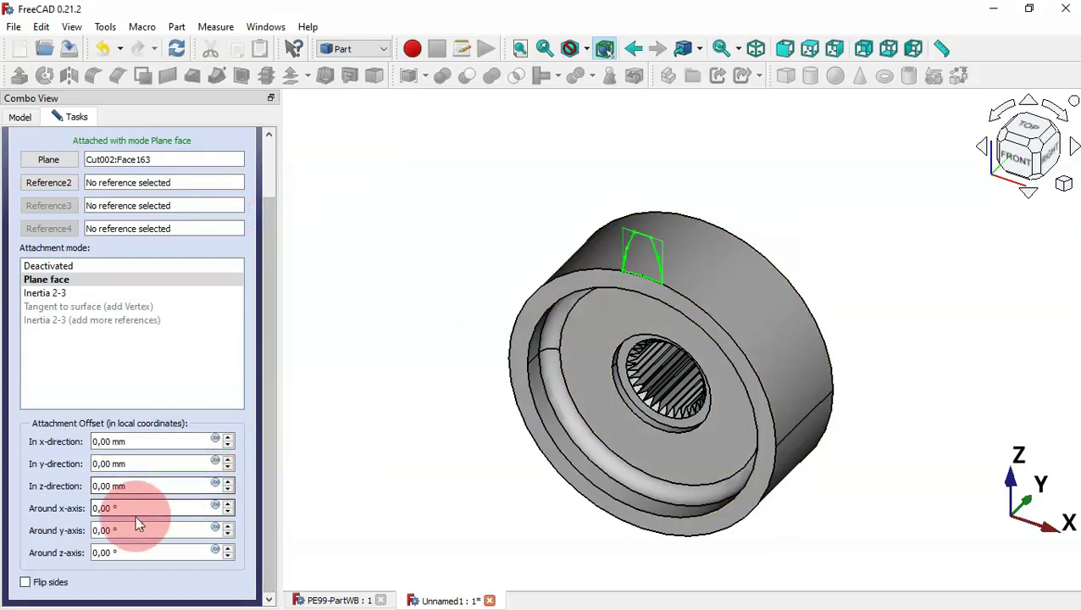
click(173, 487)
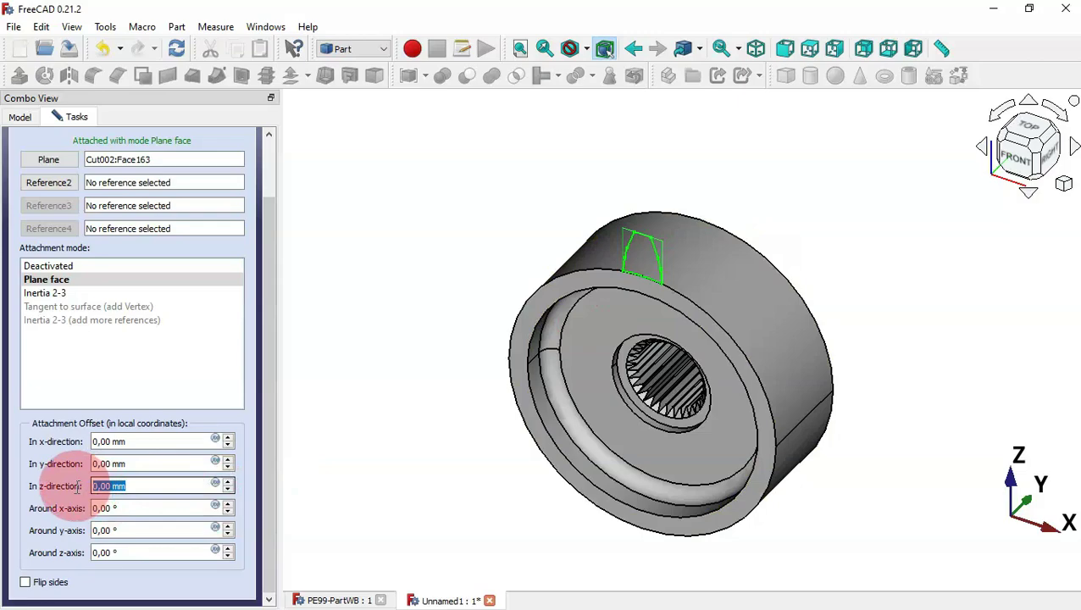
key(alt+Tab)
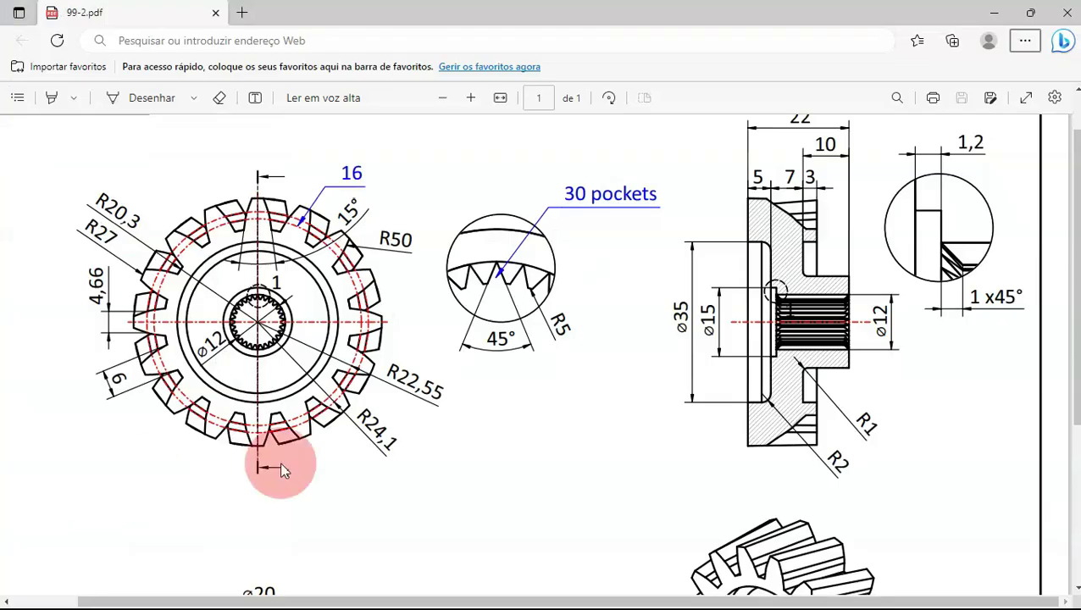
scroll(424, 440, down, 4)
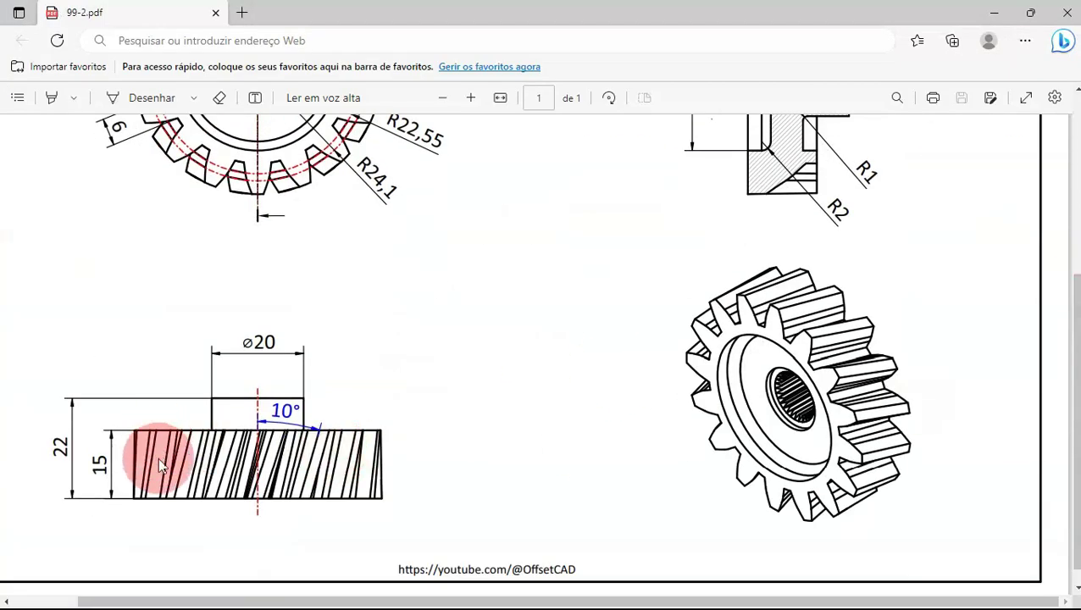
key(alt+Tab)
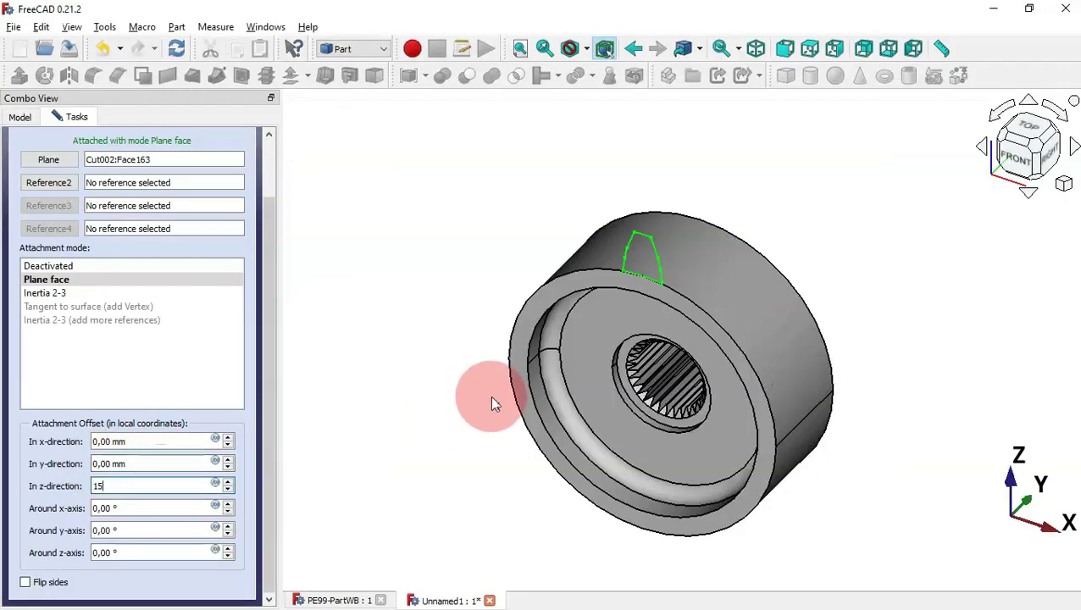
drag(271, 385, 272, 399)
drag(441, 458, 479, 255)
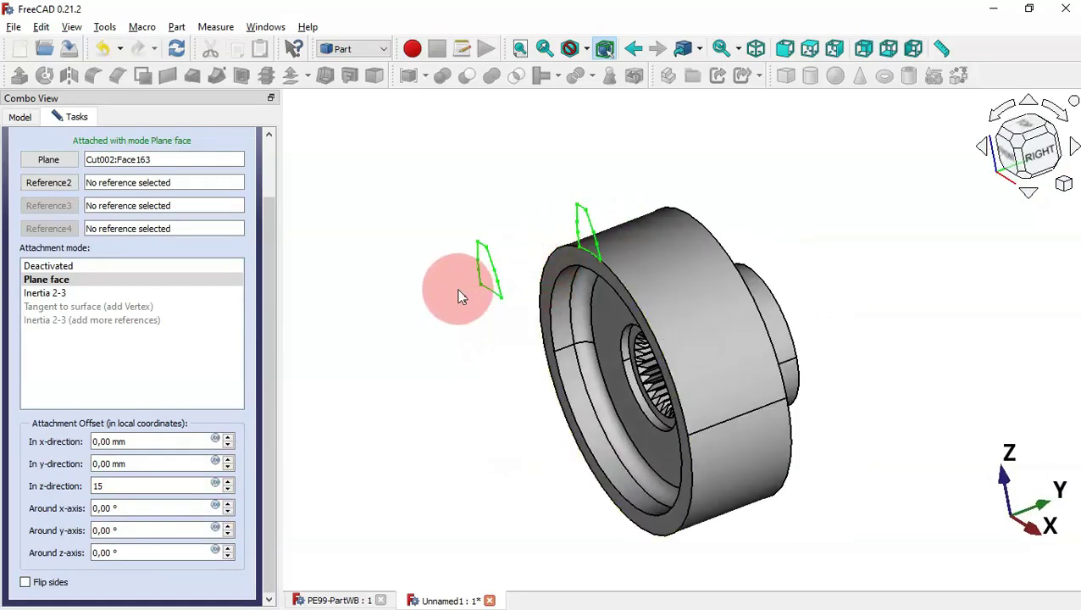
click(51, 583)
mouse_move(265, 429)
mouse_down()
mouse_move(268, 276)
mouse_move(286, 431)
mouse_up()
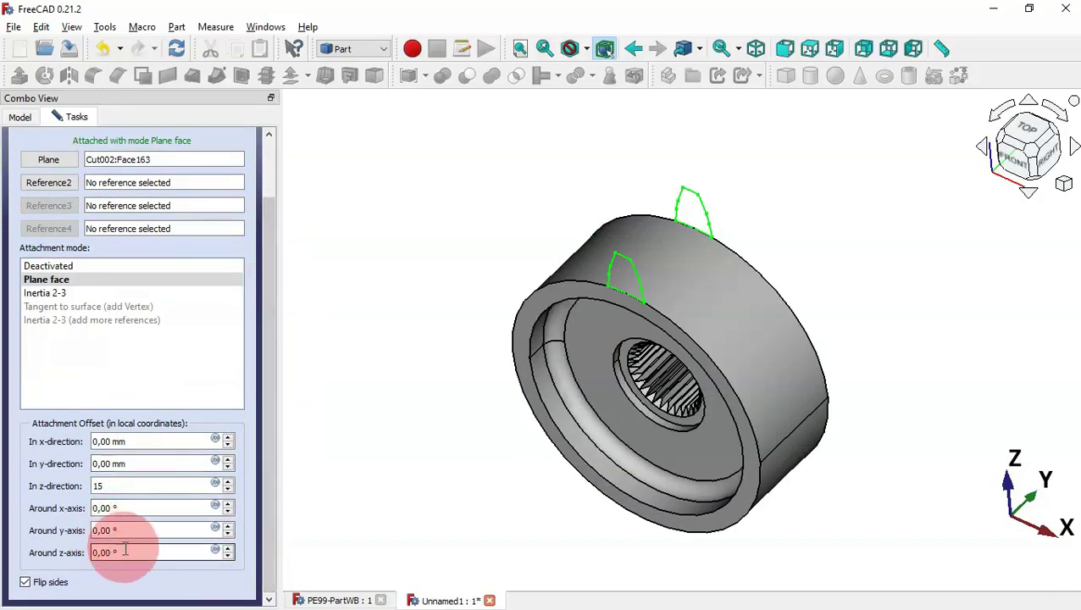
Rotate the copied sketch's attachment 10° around the z-axis, checking the helix angle in the 99-2.pdf drawing, and accept the attachment
drag(142, 550, 36, 559)
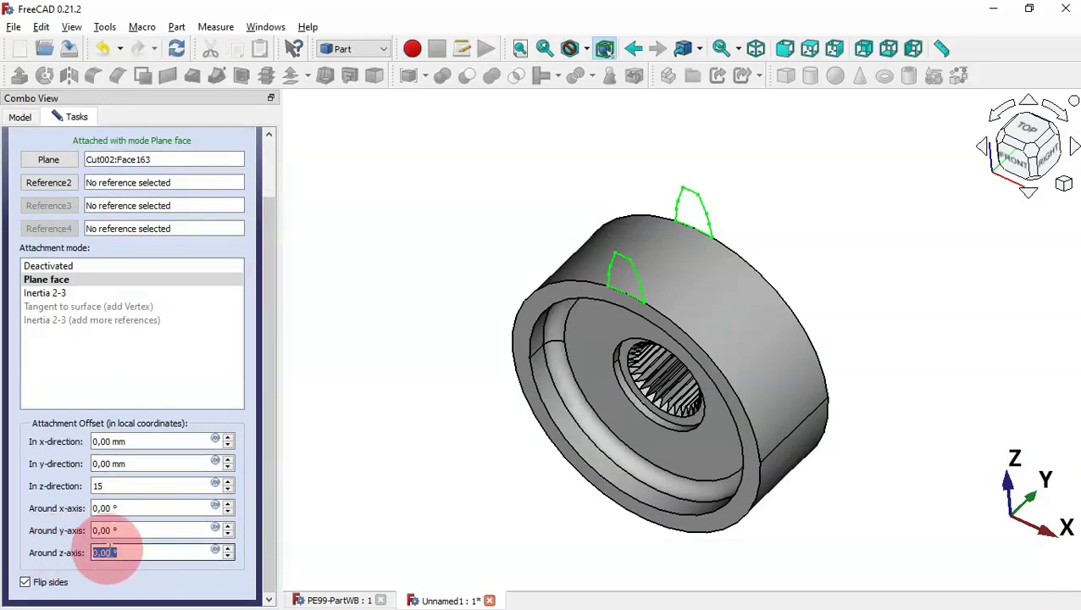
key(alt+Tab)
scroll(1061, 290, up, 1)
key(alt+Tab)
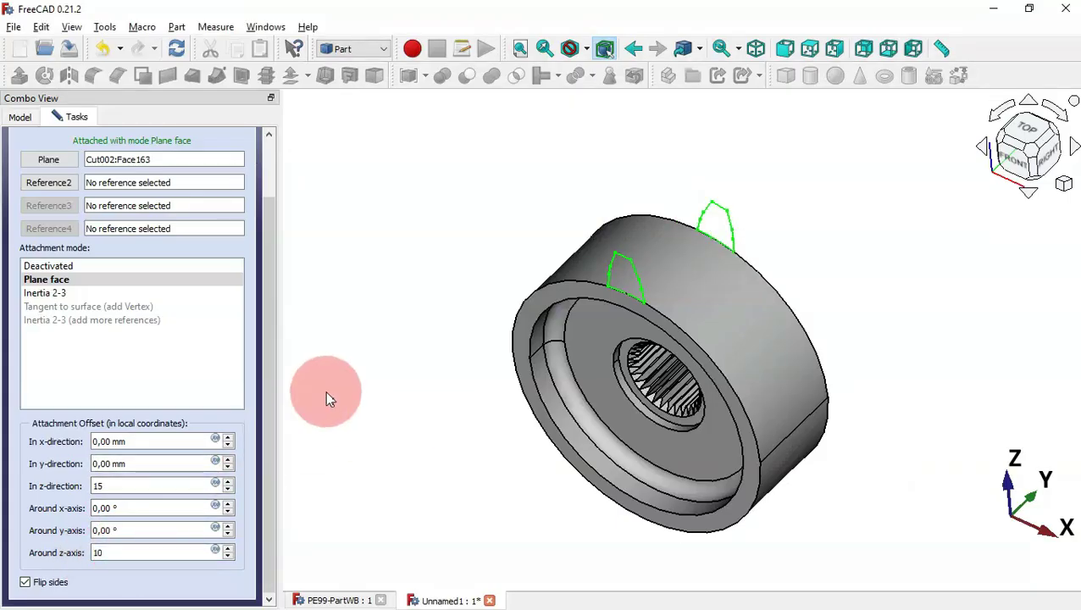
drag(273, 400, 144, 208)
click(101, 147)
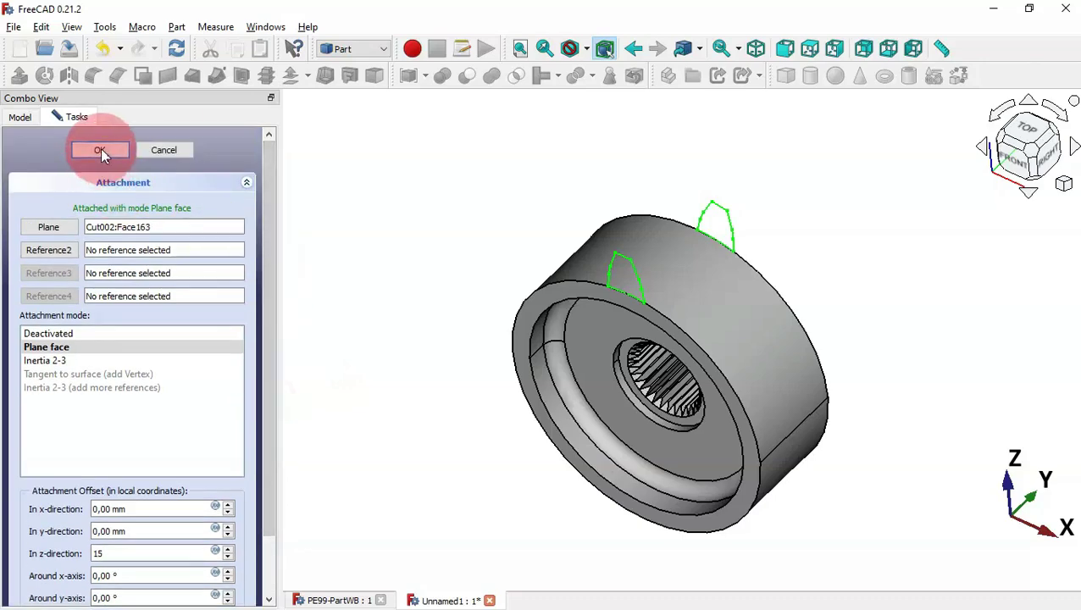
middle_drag(471, 268, 755, 282)
click(754, 282)
key(0)
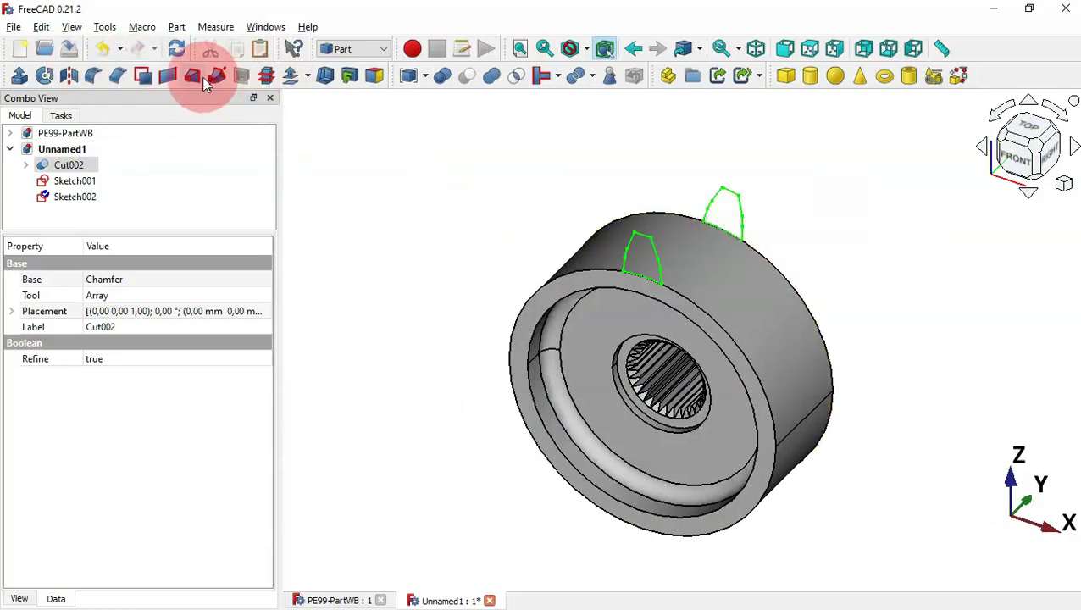
Loft a solid tooth between the profiles Sketch001 and Sketch002 across the ring's outer surface
click(389, 168)
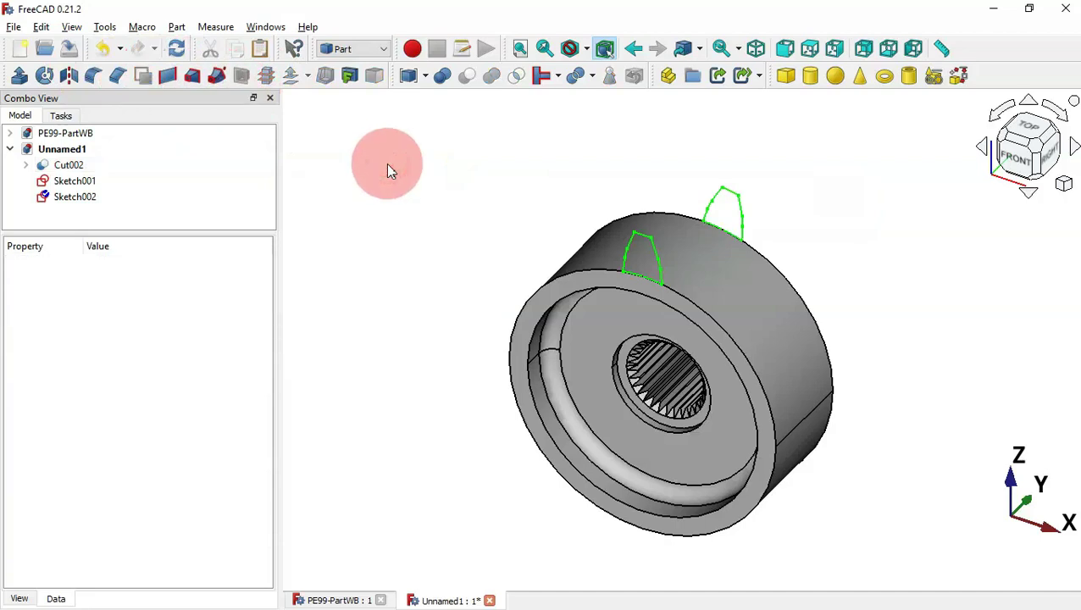
click(194, 77)
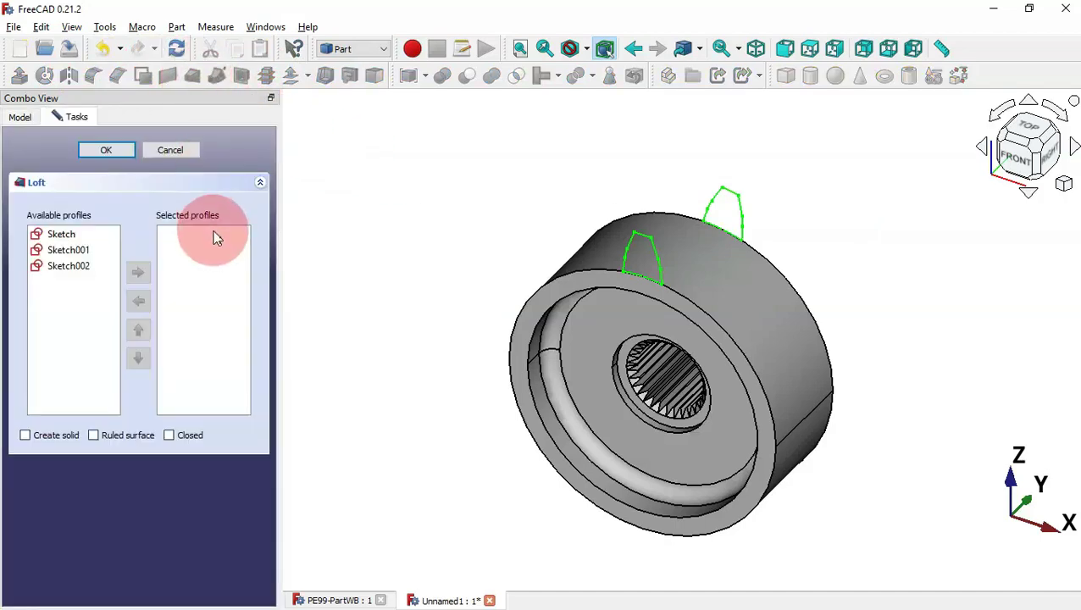
click(68, 251)
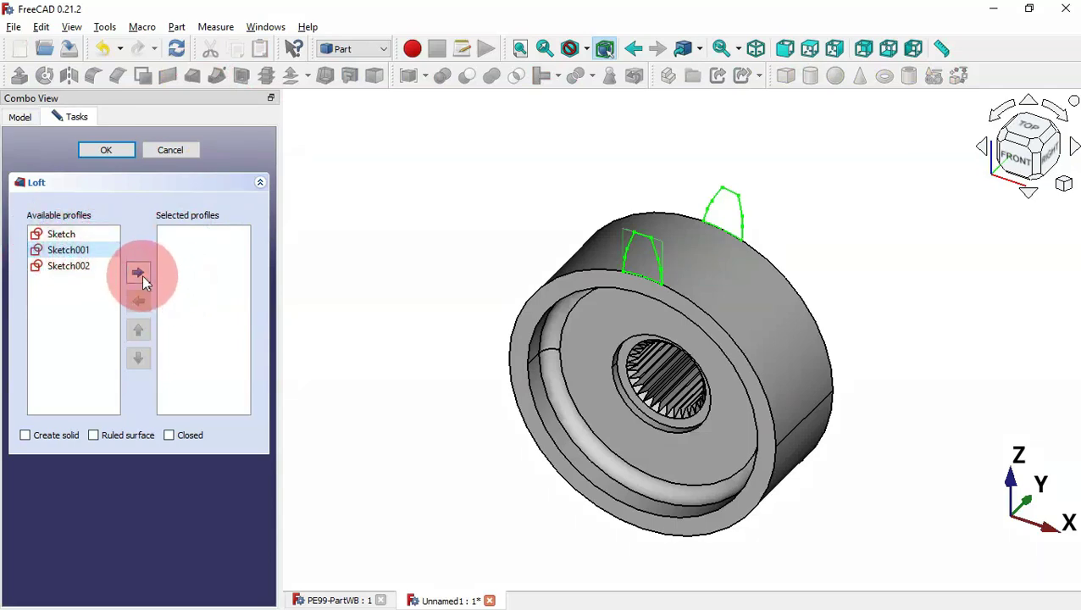
click(139, 274)
click(70, 252)
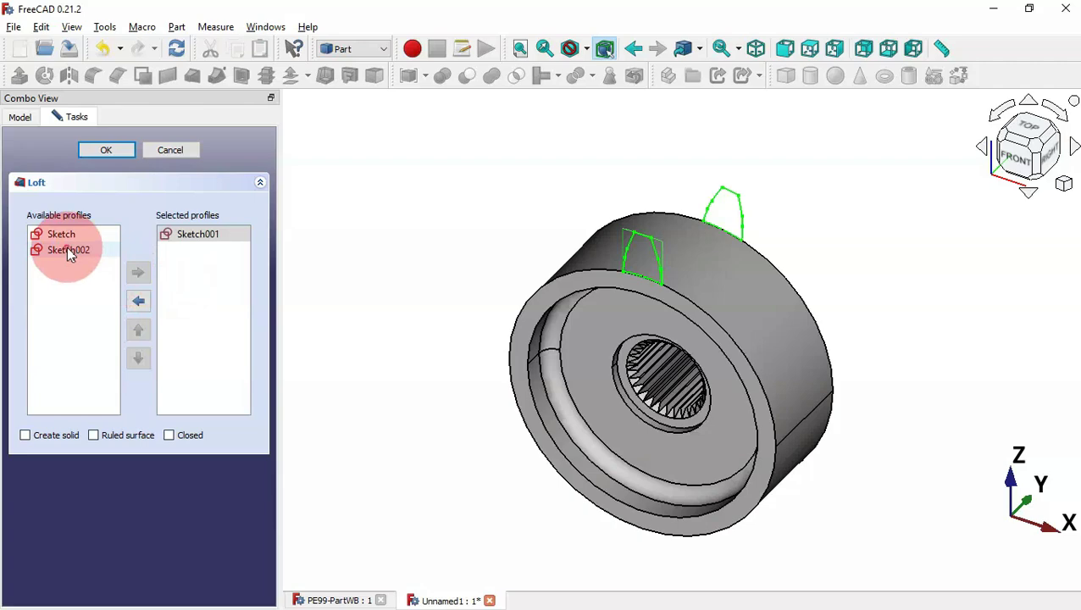
click(139, 274)
drag(275, 288, 322, 291)
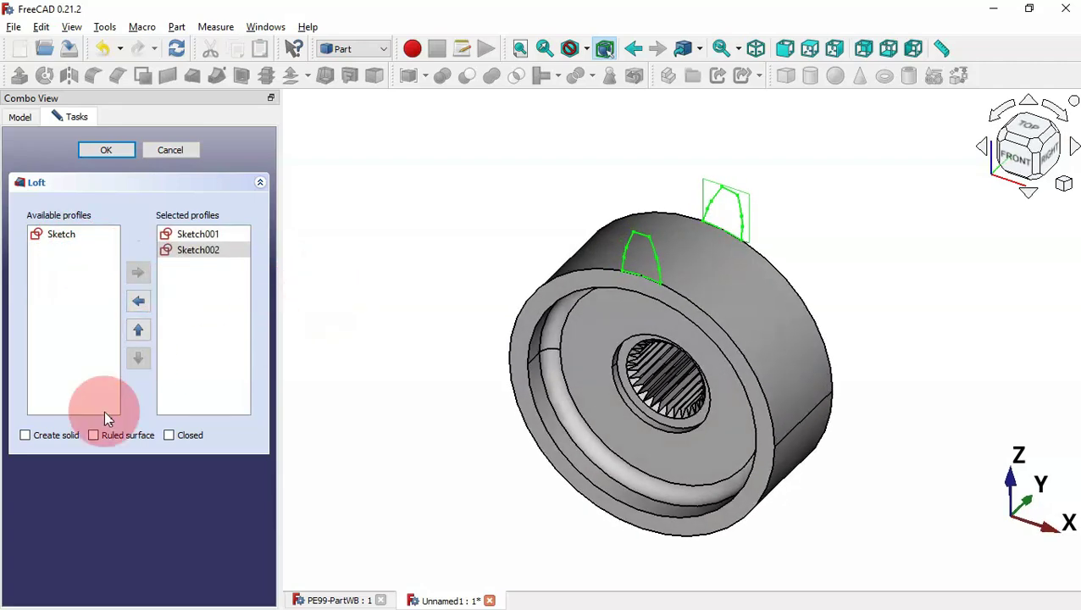
click(55, 433)
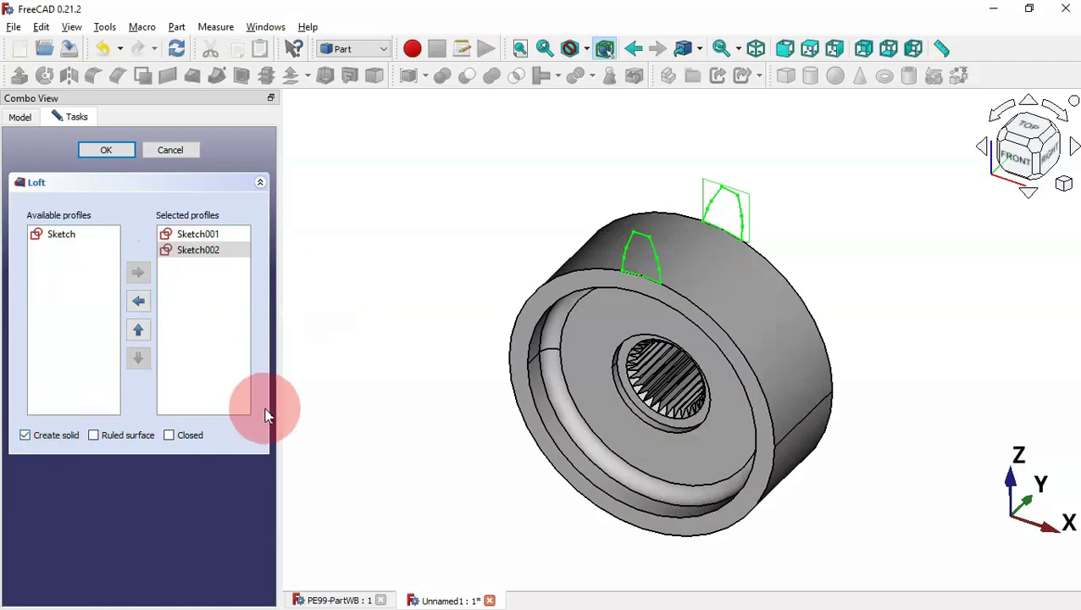
drag(449, 370, 415, 361)
click(117, 150)
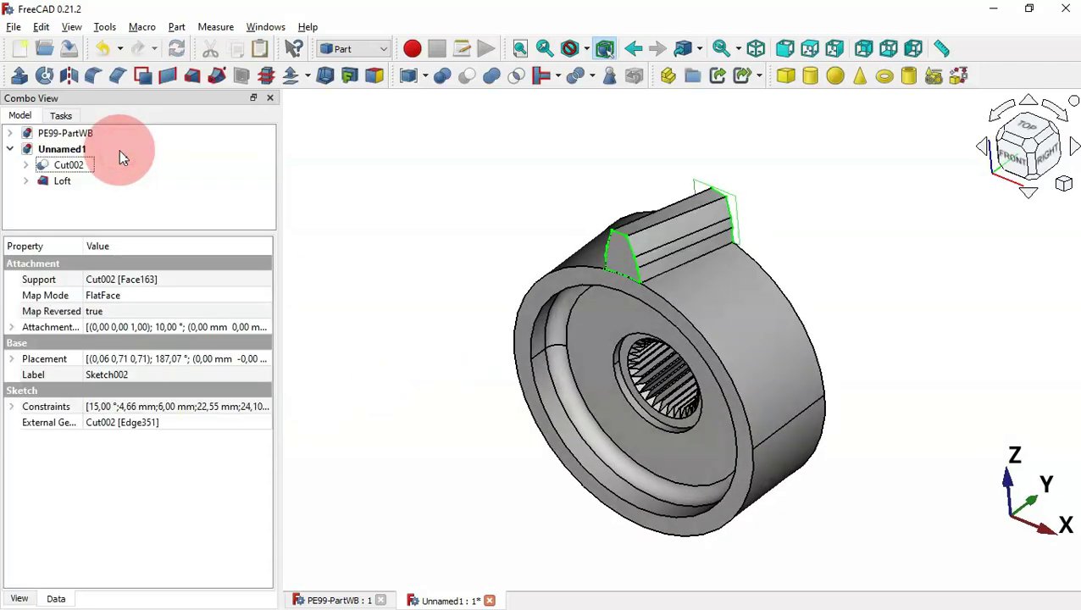
drag(668, 233, 729, 298)
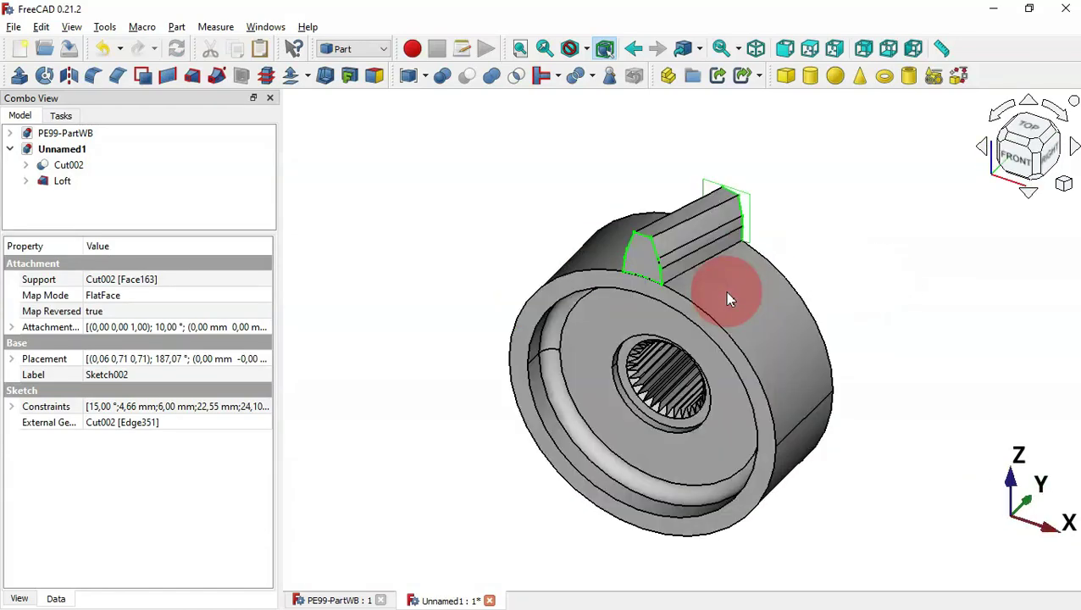
click(446, 134)
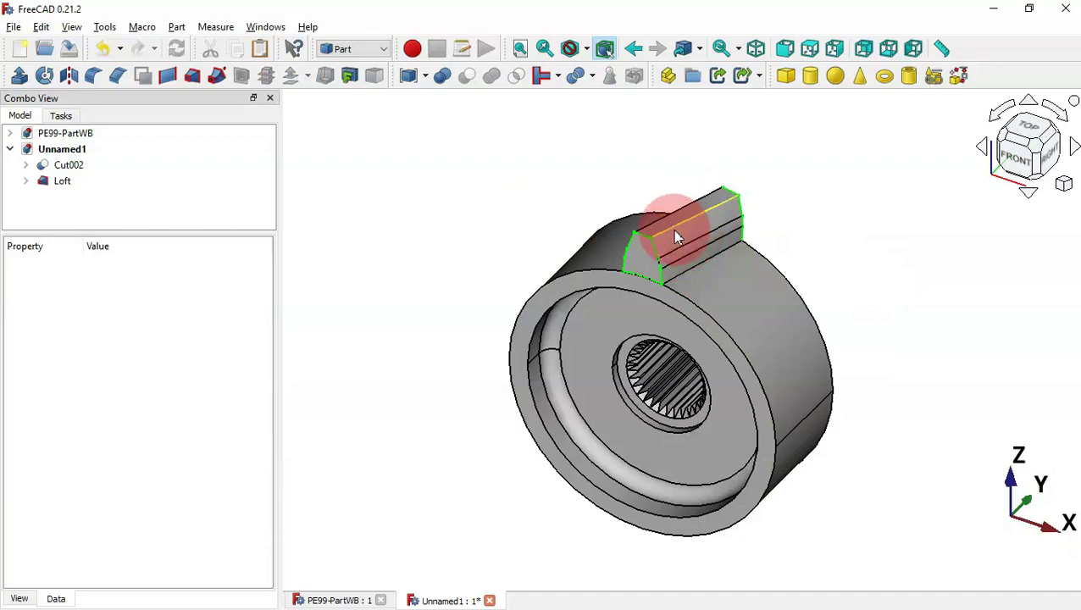
Switch to the Draft workbench and create a fused, linked polar array of the lofted tooth with 5 elements over 360°
key(alt+Tab)
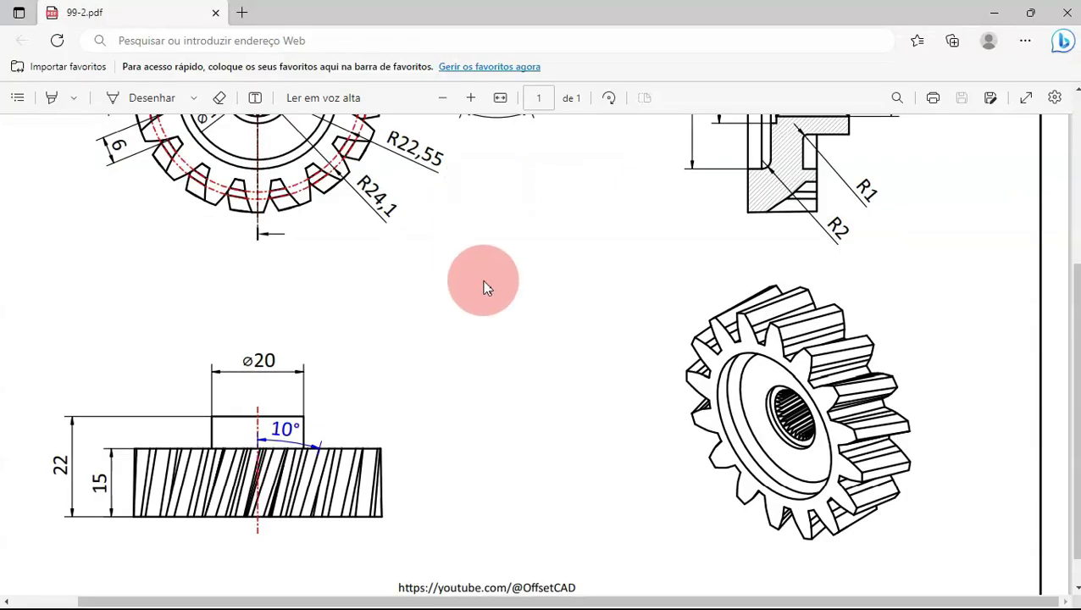
key(alt+Tab)
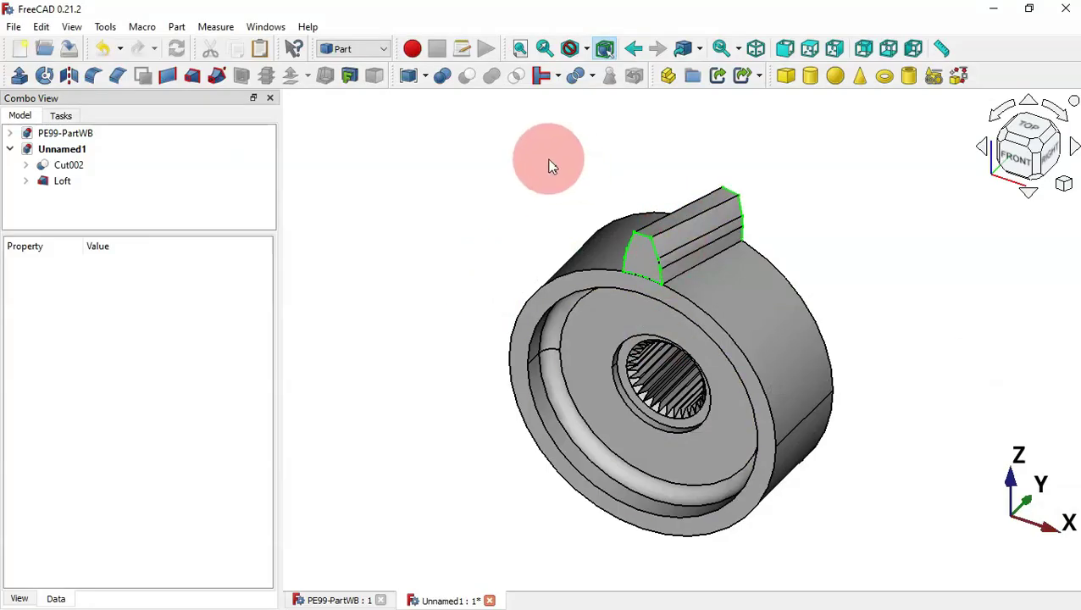
click(369, 49)
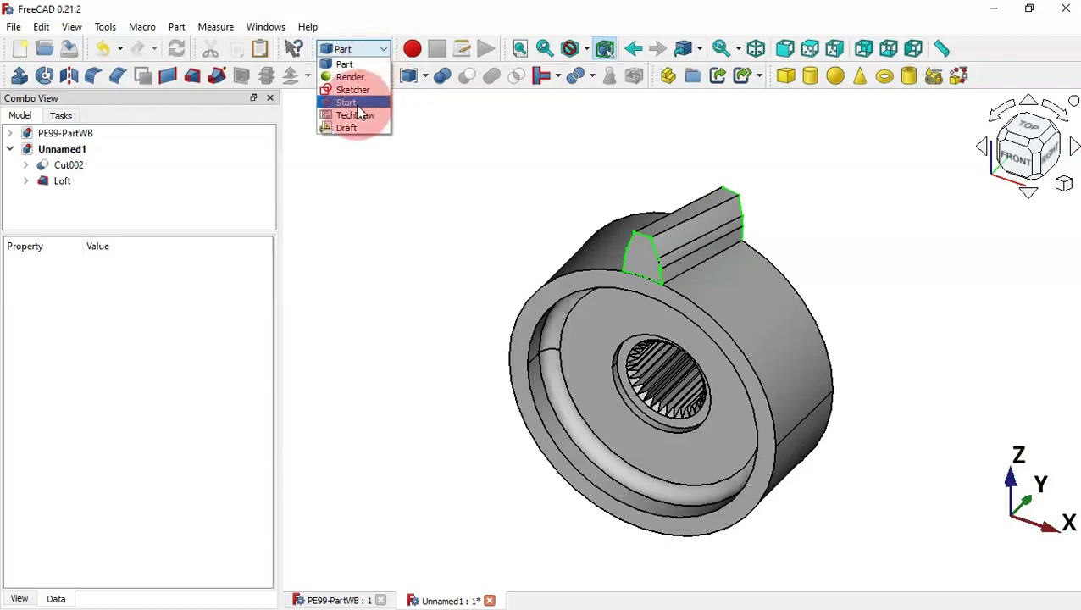
click(362, 129)
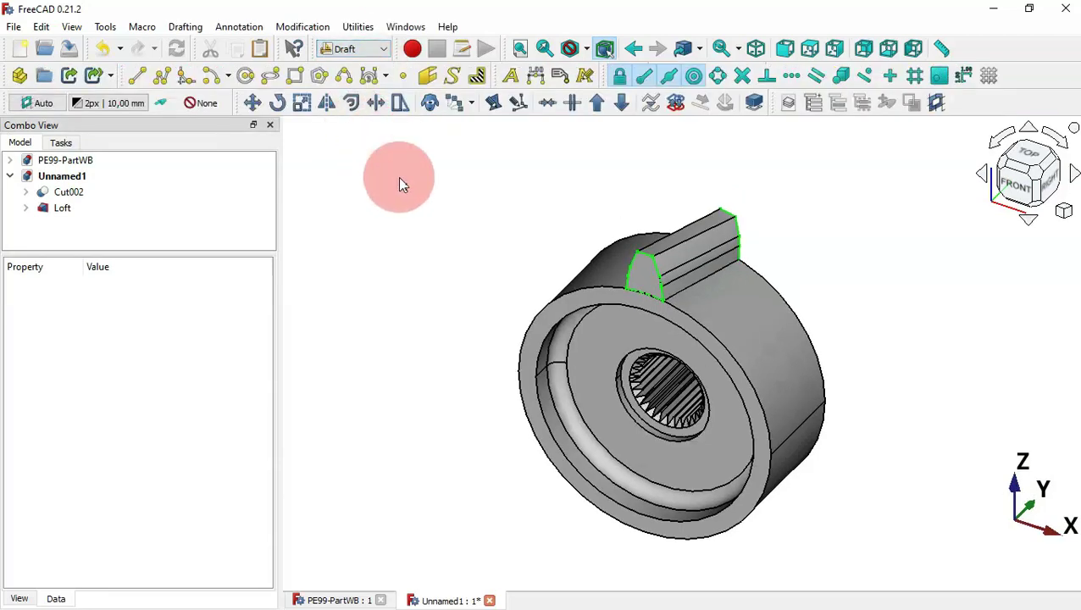
click(61, 209)
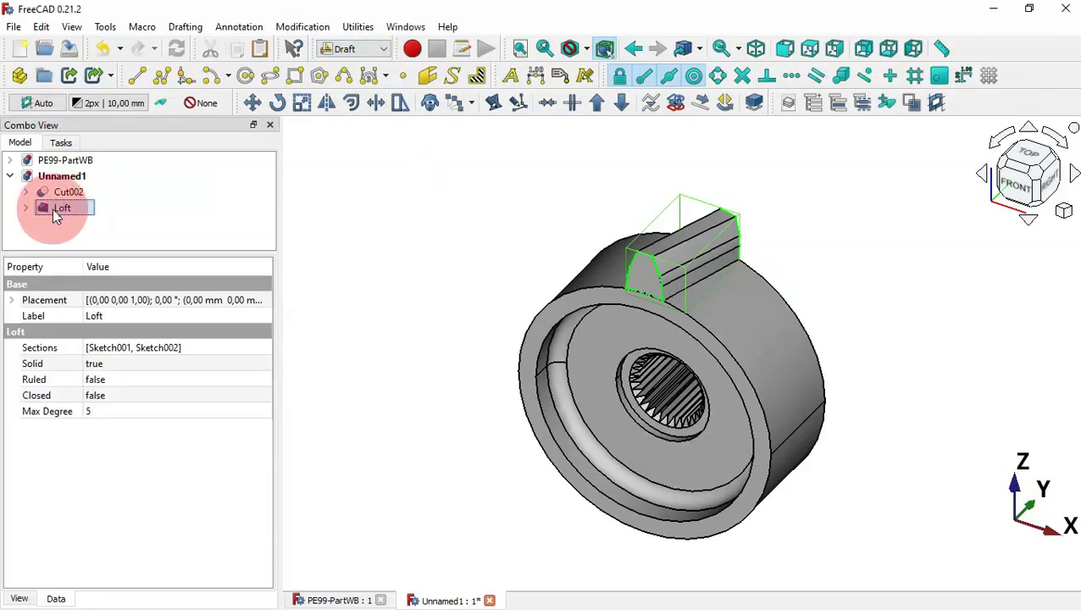
click(455, 104)
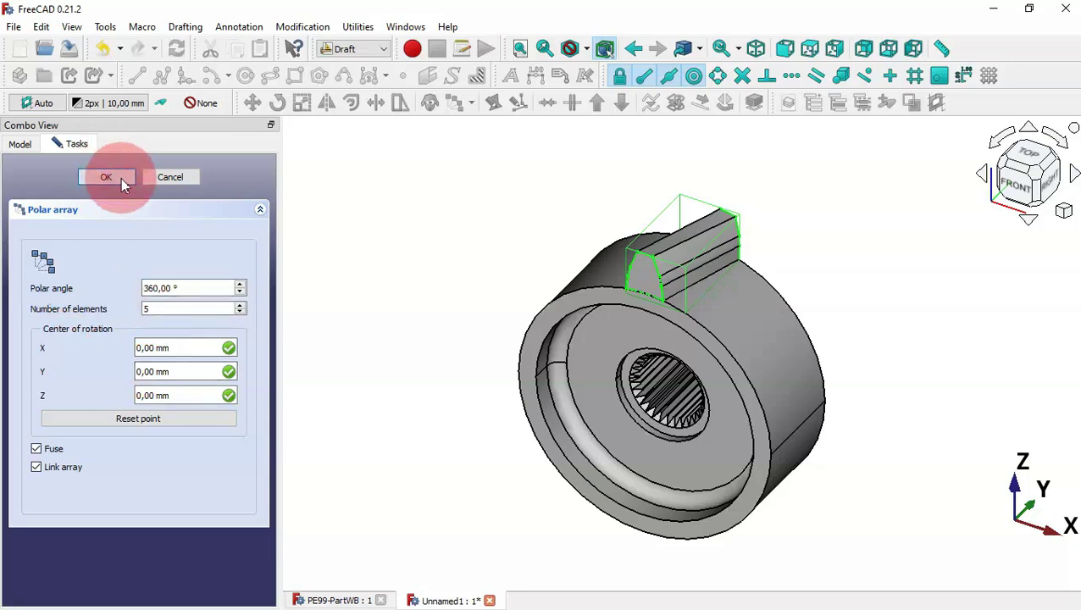
click(106, 177)
click(859, 310)
drag(859, 310, 811, 378)
key(0)
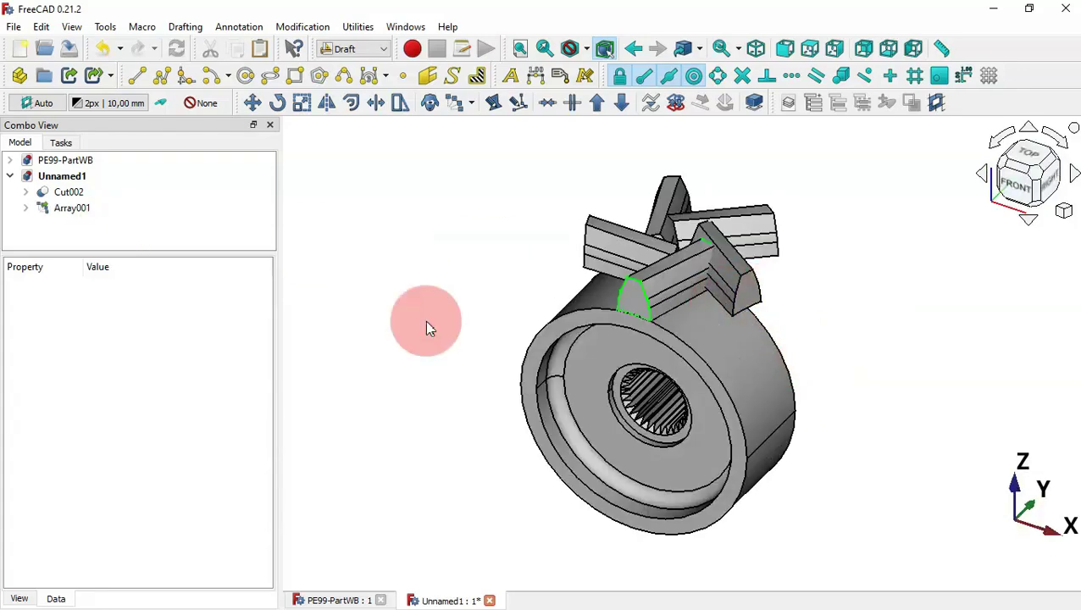
Set the tooth array's rotation axis to the y-direction, with y at 1 and z at 0
click(71, 208)
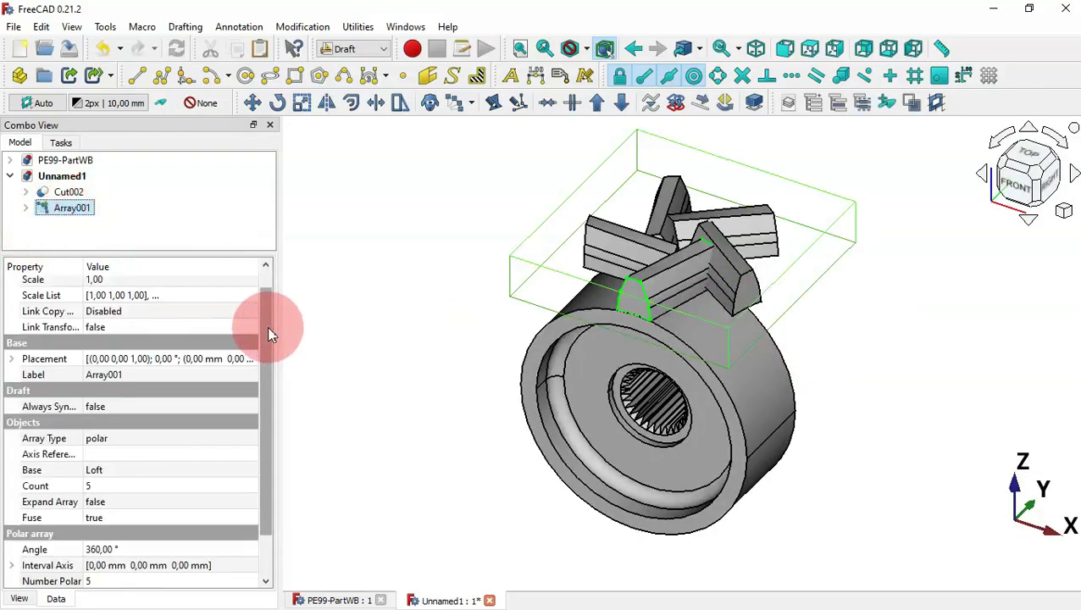
scroll(267, 333, down, 1)
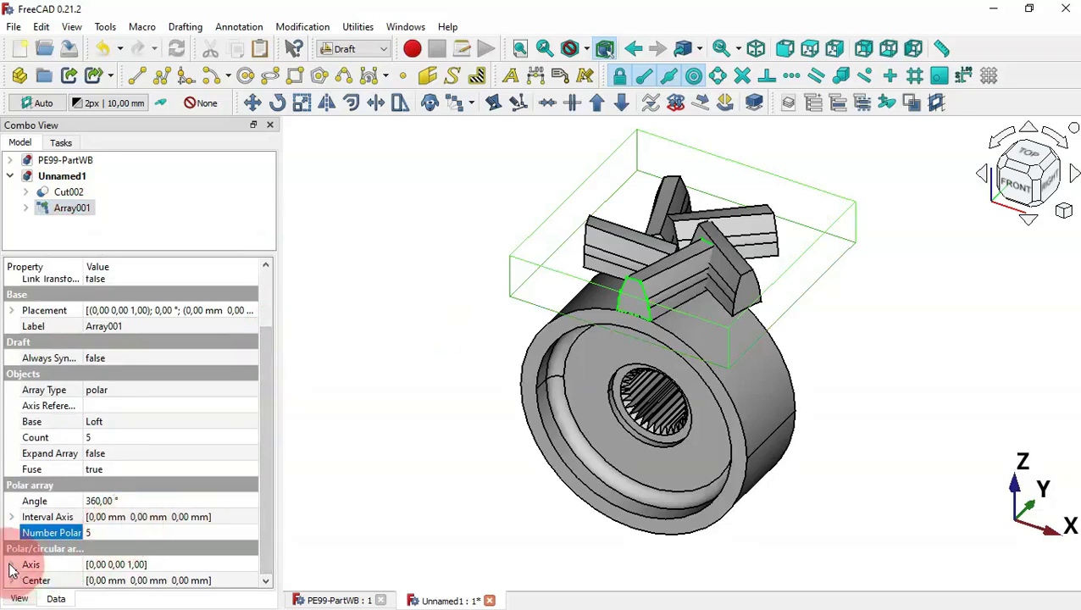
drag(259, 458, 267, 550)
click(144, 549)
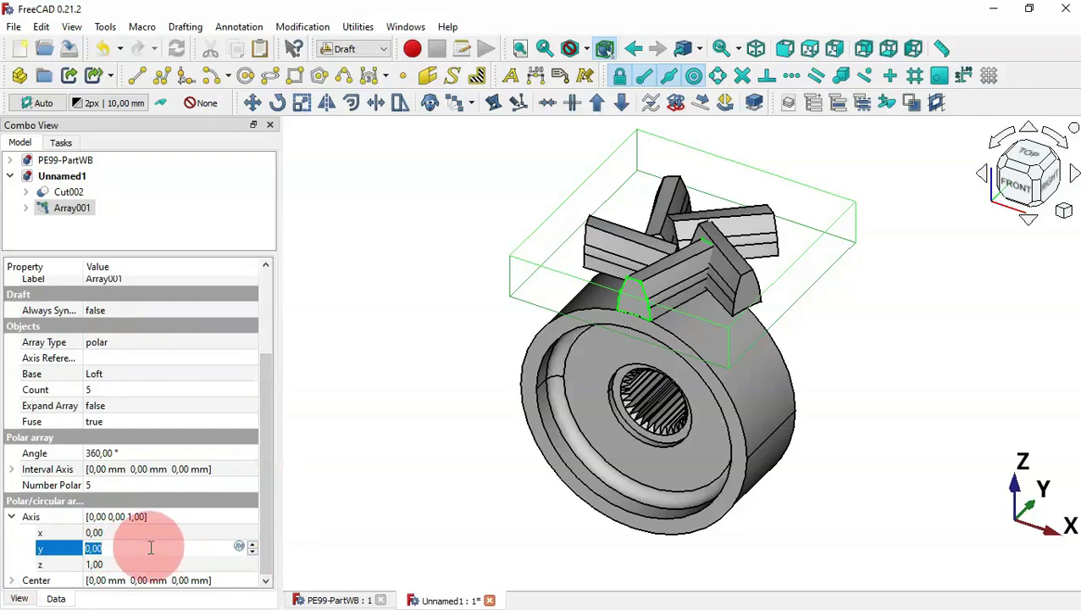
click(159, 564)
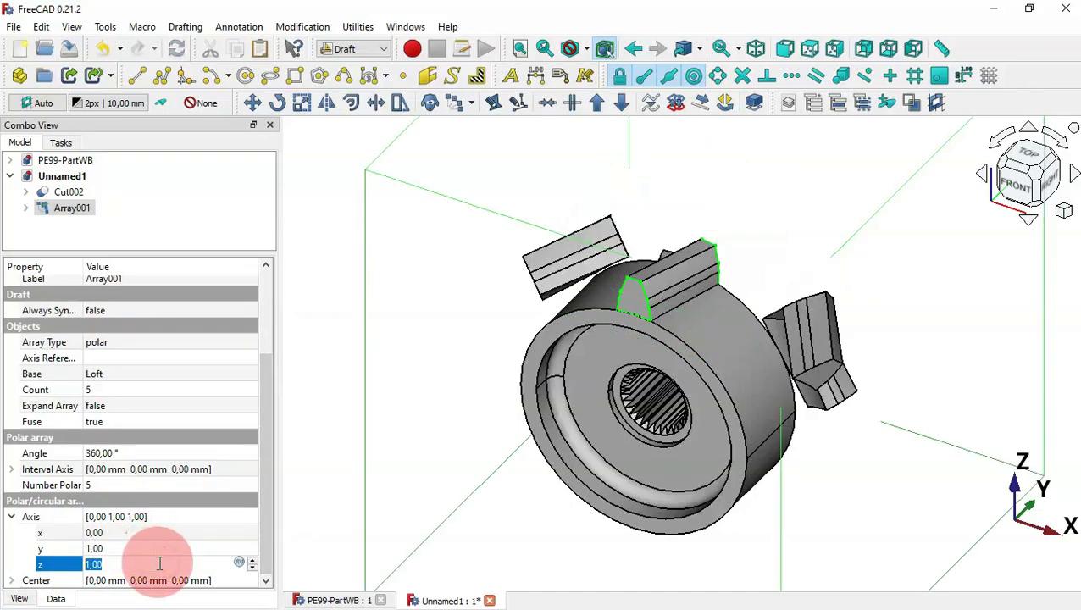
text(0)
key(Return)
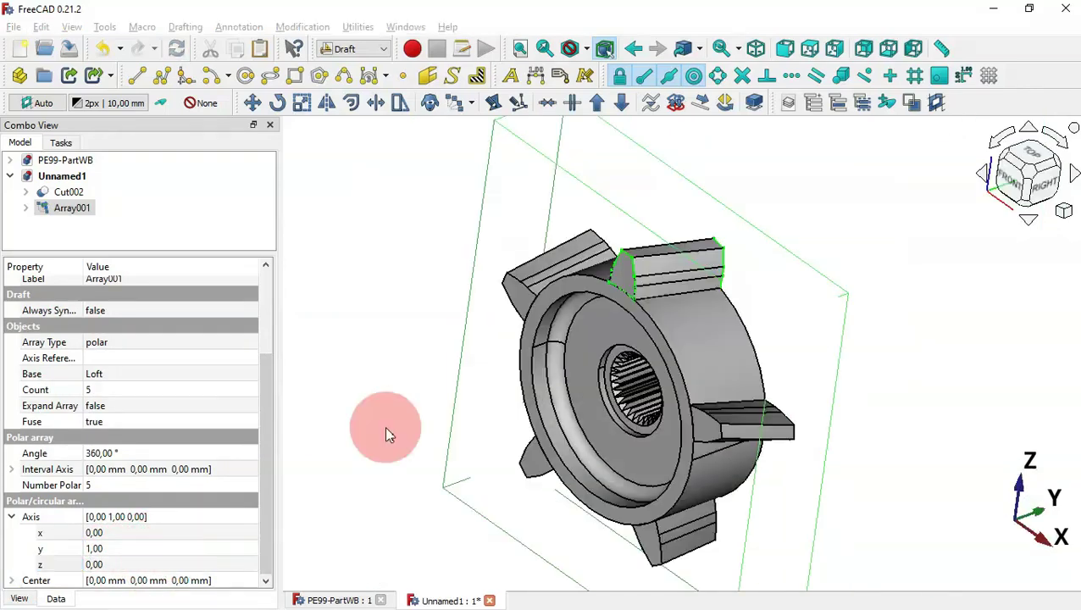
Check the tooth count in the 99-2.pdf drawing and set the polar array's number of elements to 16
key(alt+Tab)
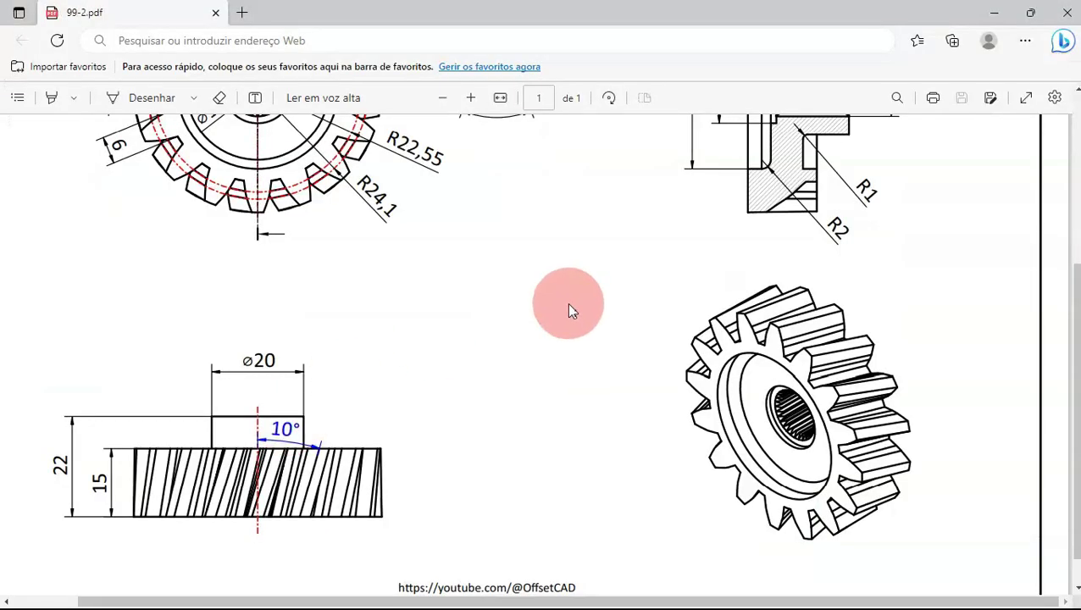
drag(1064, 277, 1064, 174)
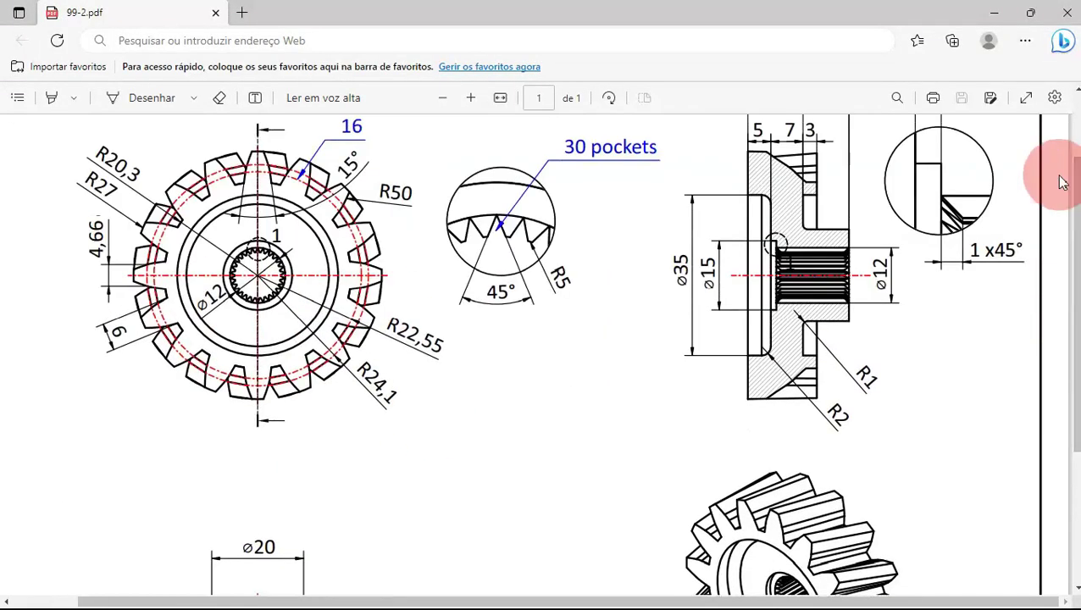
key(alt+Tab)
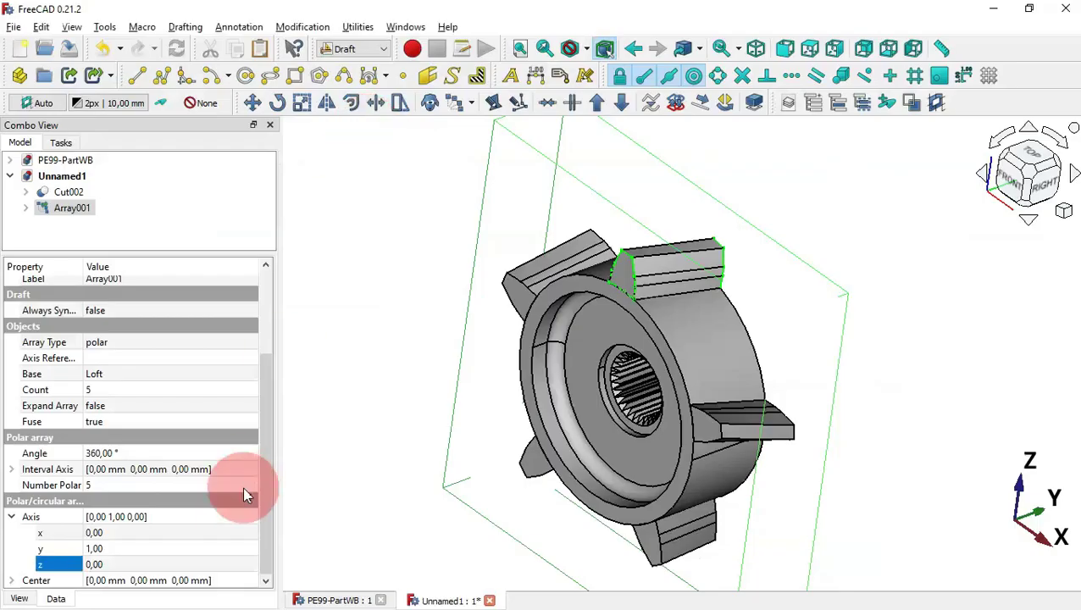
click(109, 485)
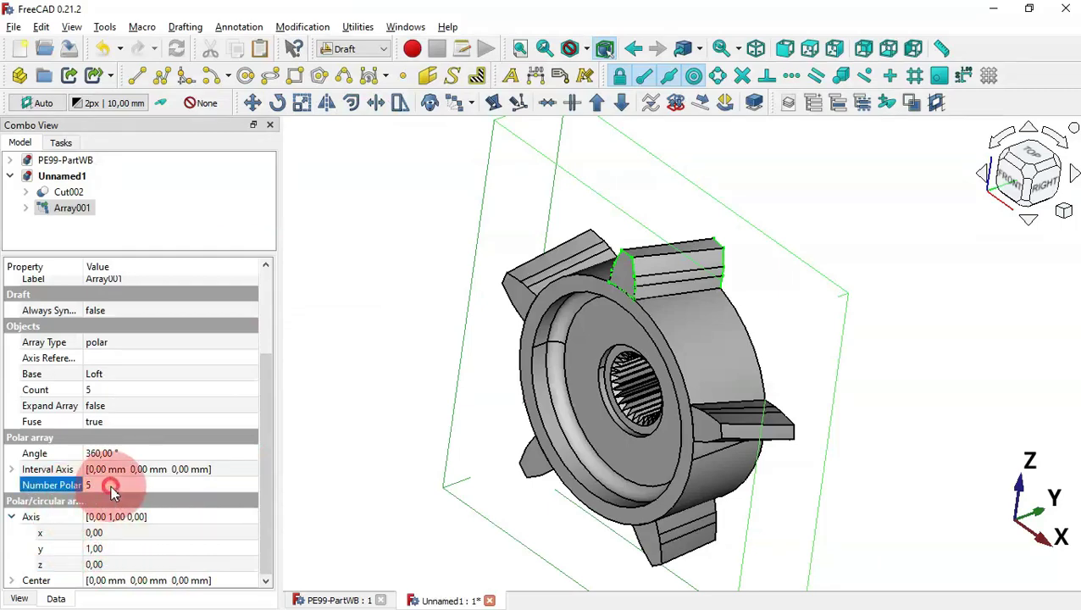
click(132, 483)
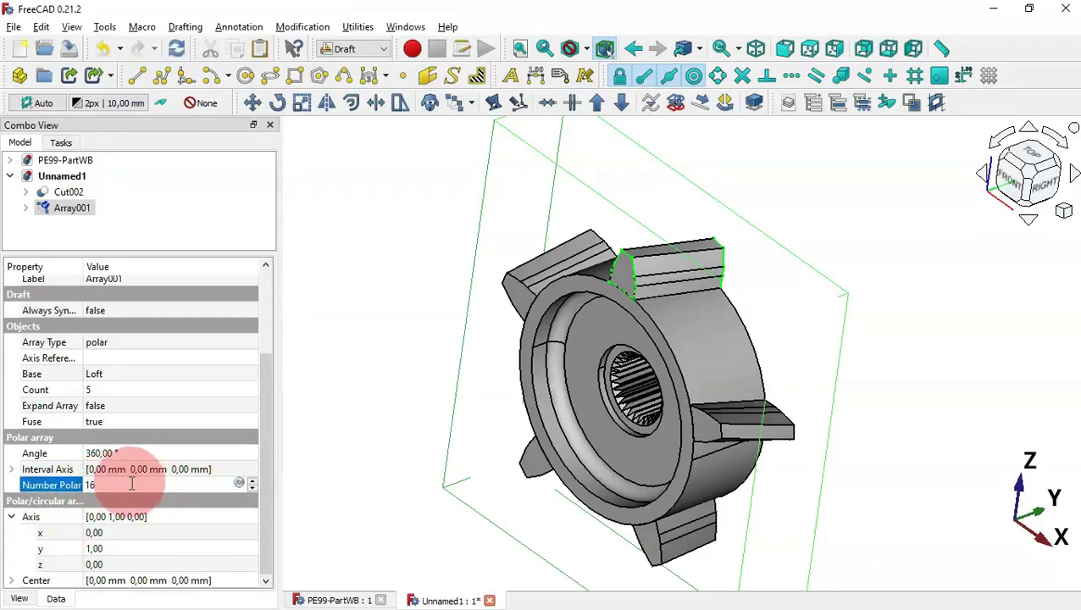
key(Return)
click(467, 244)
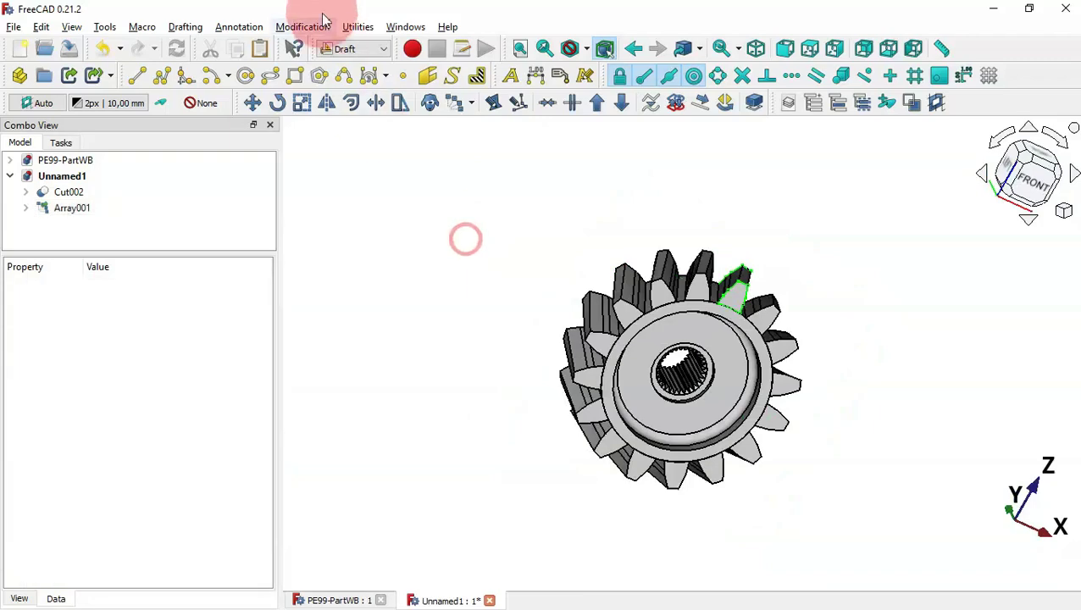
Switch to the Part workbench, fuse the tooth array with the gear body Cut002 and recompute the model
click(352, 53)
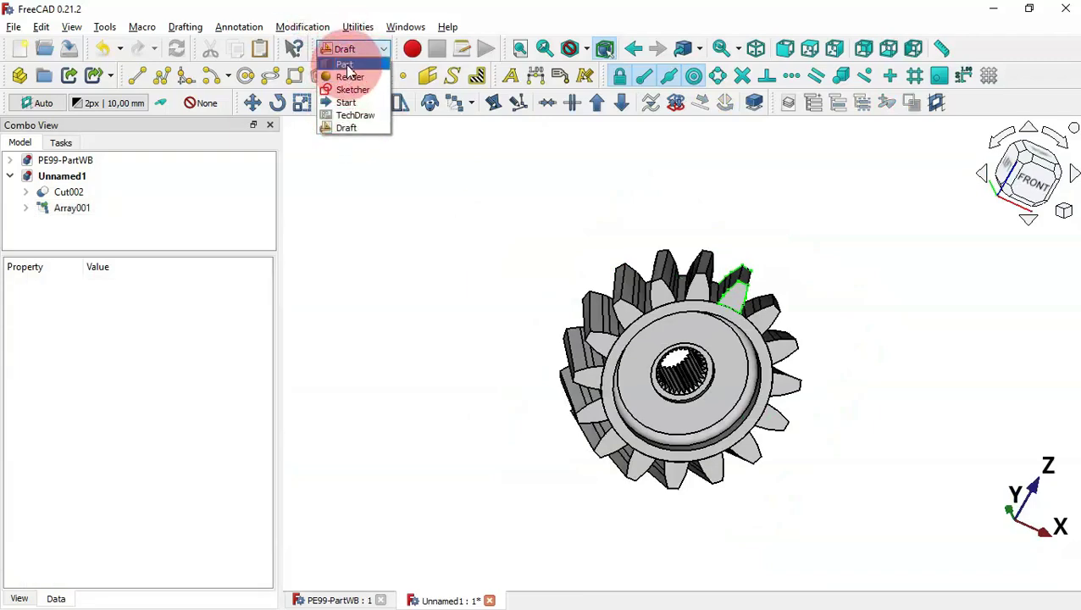
click(347, 72)
middle_drag(453, 303, 458, 308)
middle_drag(478, 345, 494, 387)
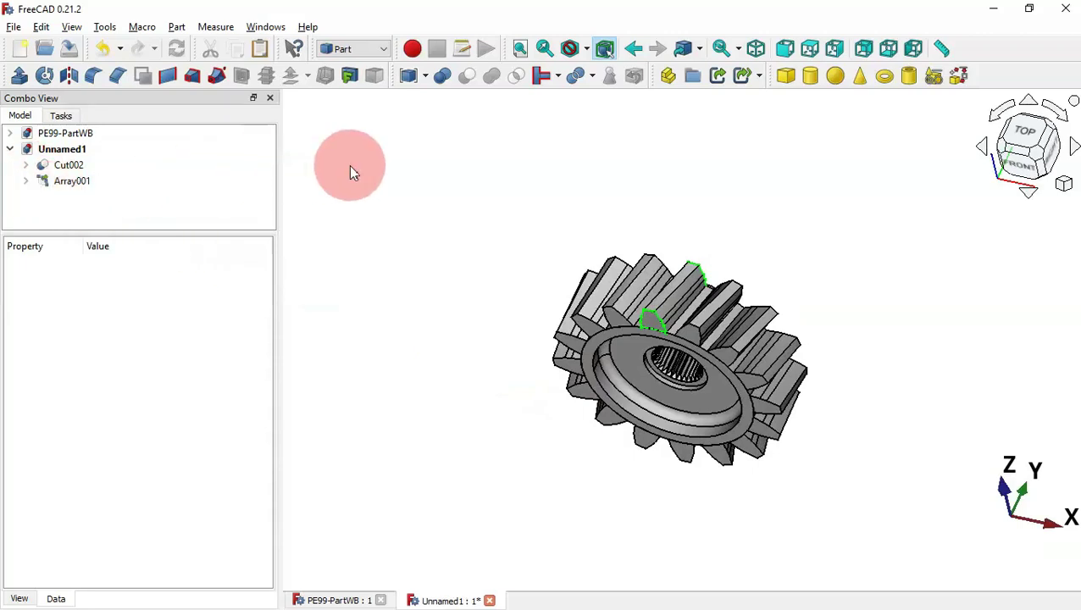
click(72, 181)
ctrl+click(68, 165)
click(493, 78)
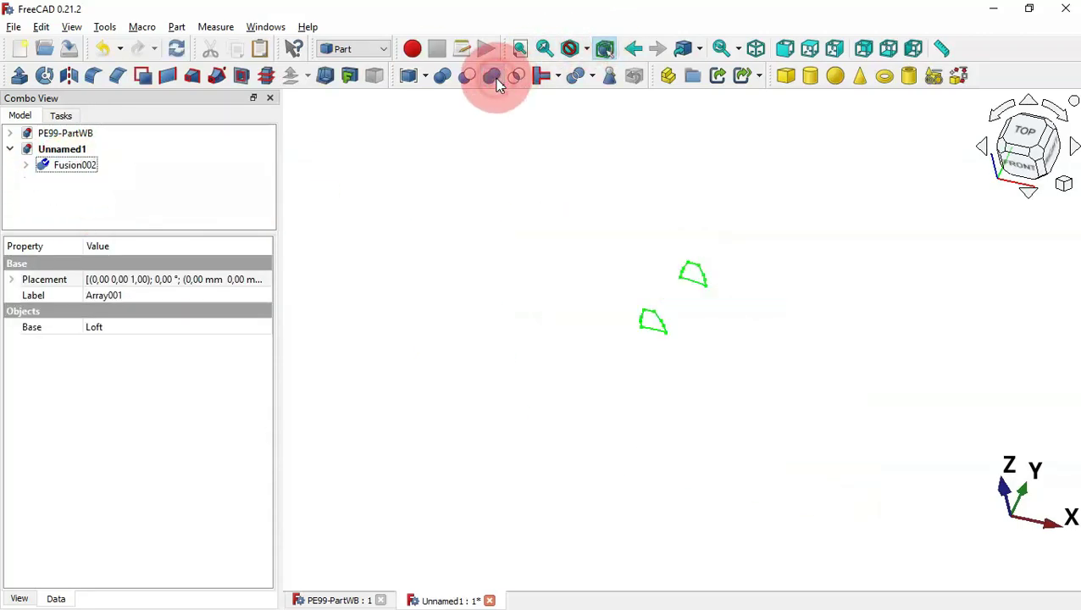
click(176, 51)
key(1)
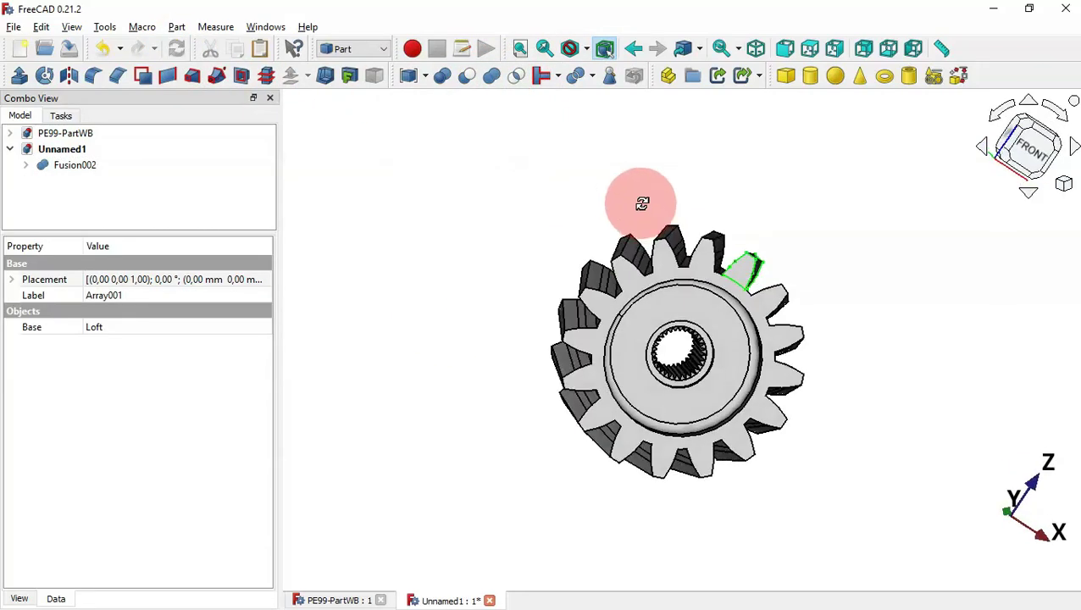
Hide the two tooth profile sketches nested under the fused gear's loft and collapse the fusion's tree
key(0)
drag(884, 265, 574, 350)
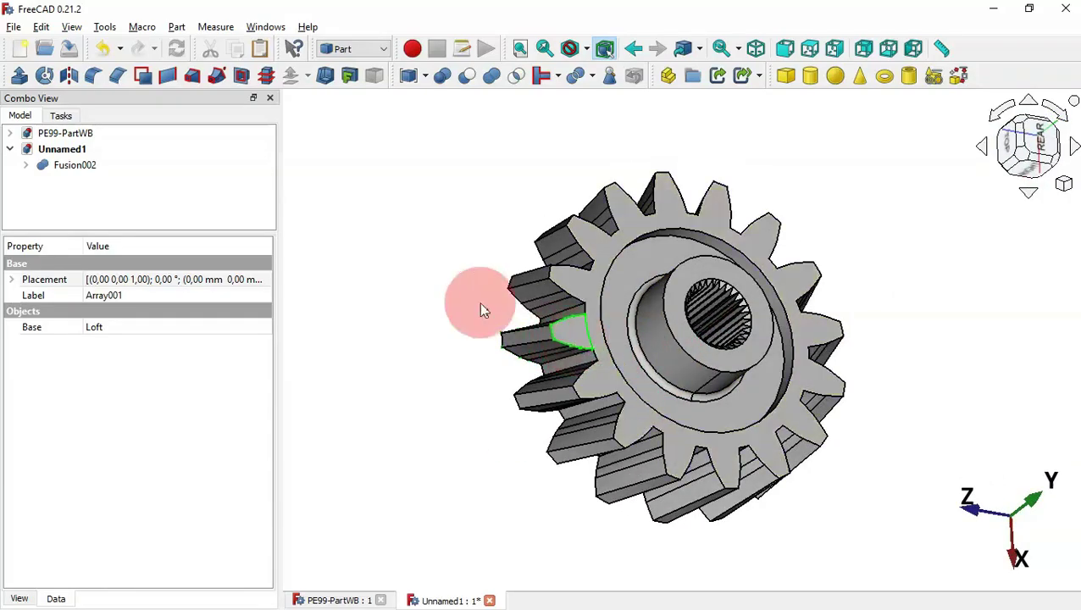
click(446, 284)
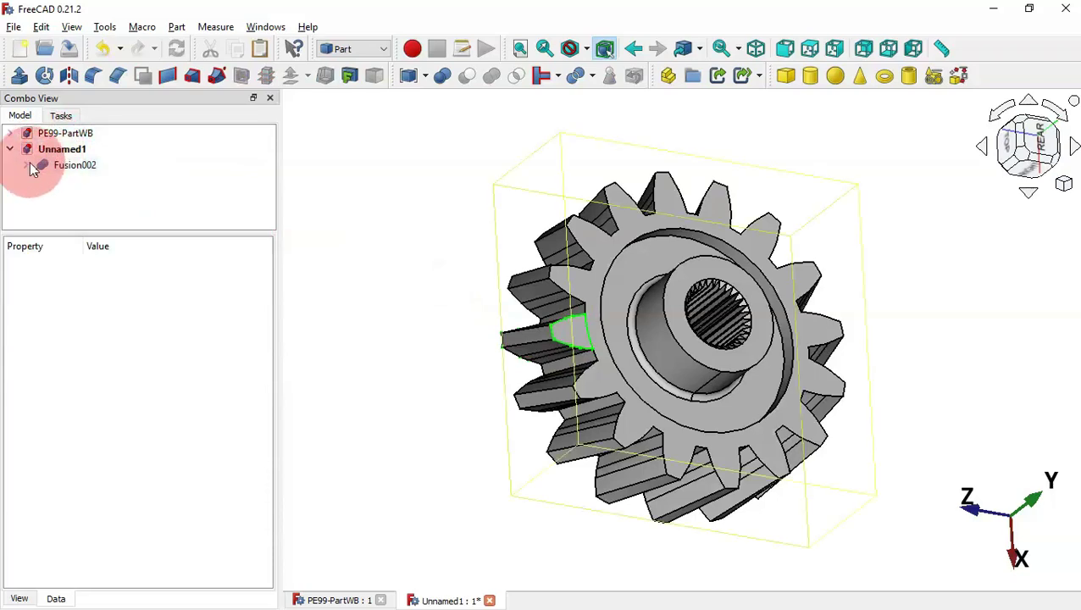
click(64, 191)
click(41, 181)
click(57, 197)
click(110, 212)
ctrl+click(128, 228)
click(28, 149)
drag(550, 381, 841, 415)
drag(979, 362, 675, 325)
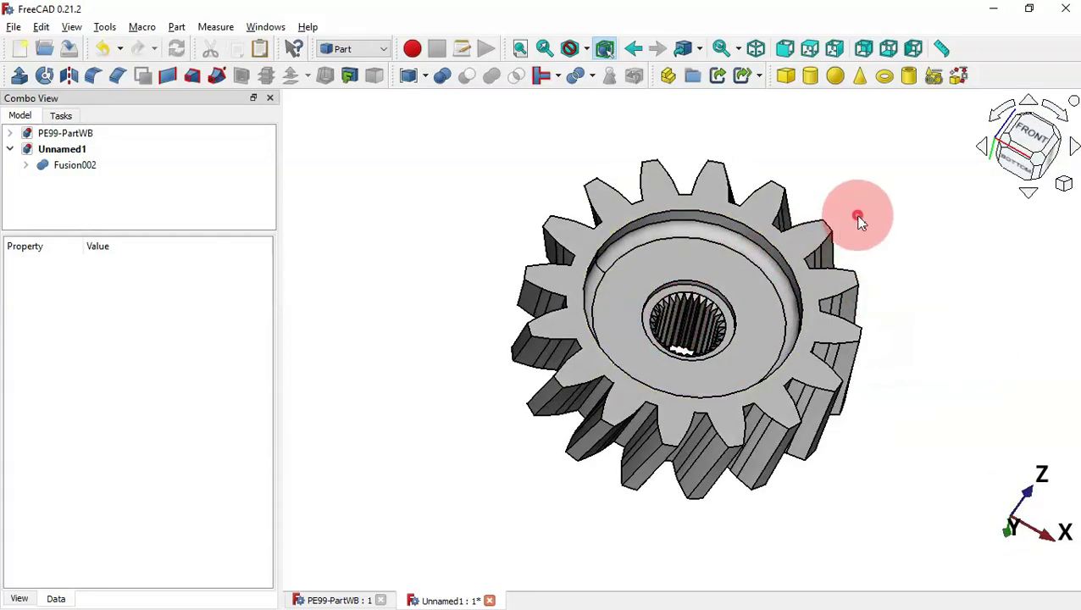
drag(859, 219, 714, 258)
drag(933, 309, 722, 383)
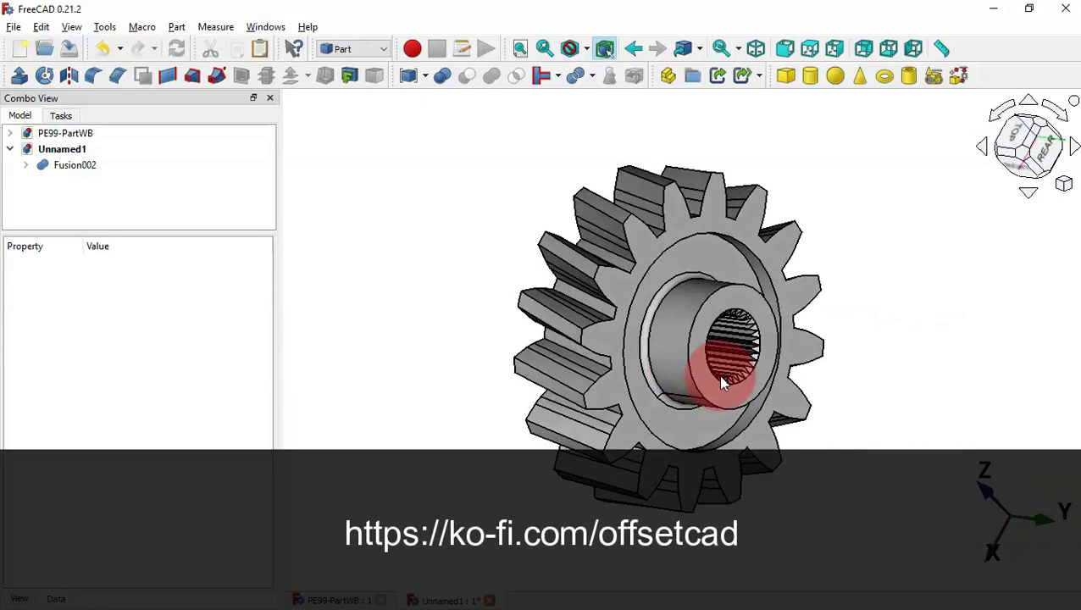
drag(410, 330, 639, 331)
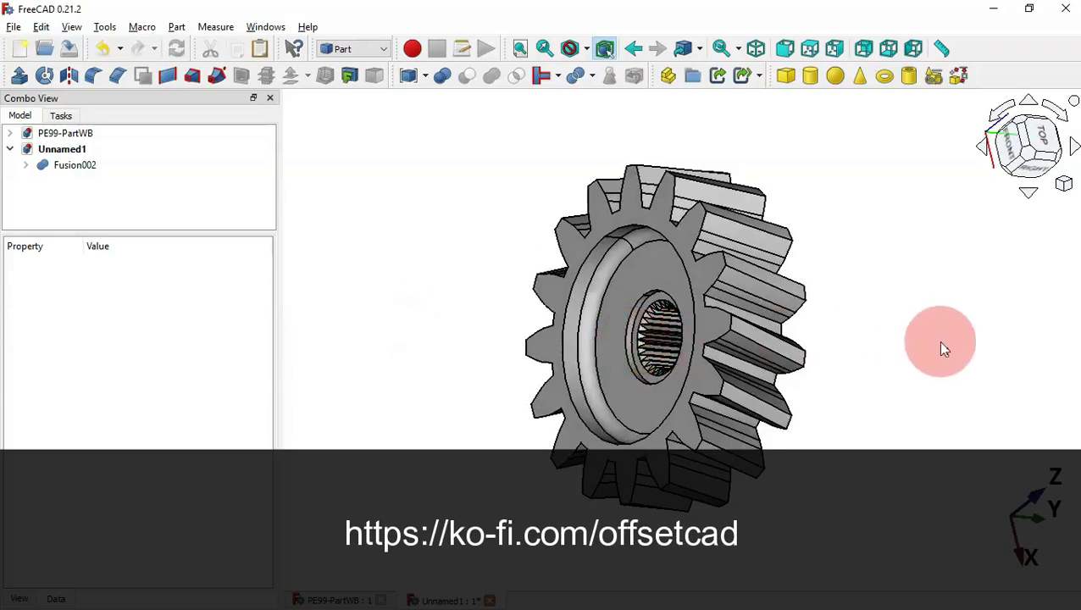